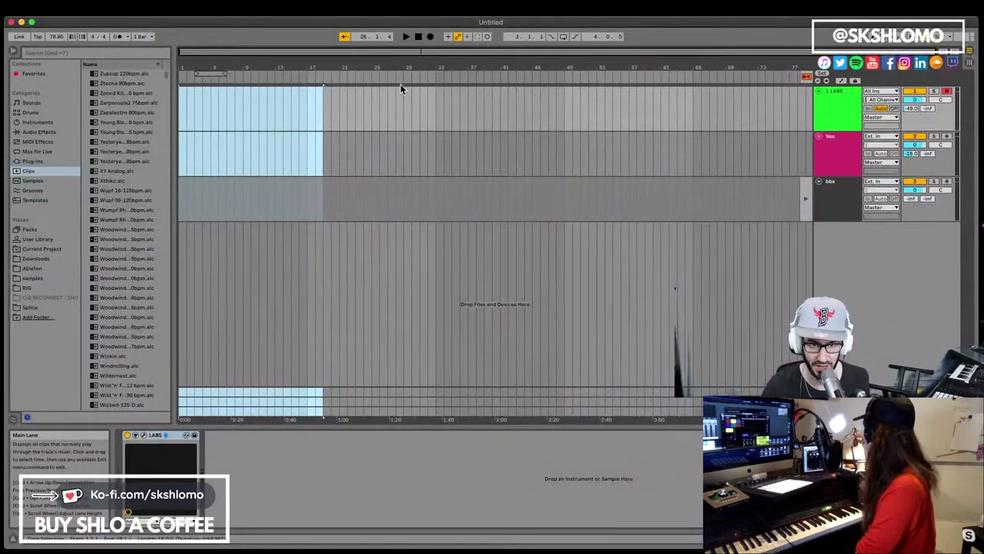
Step: Insert a new MIDI track directly below the bbx track
click(441, 131)
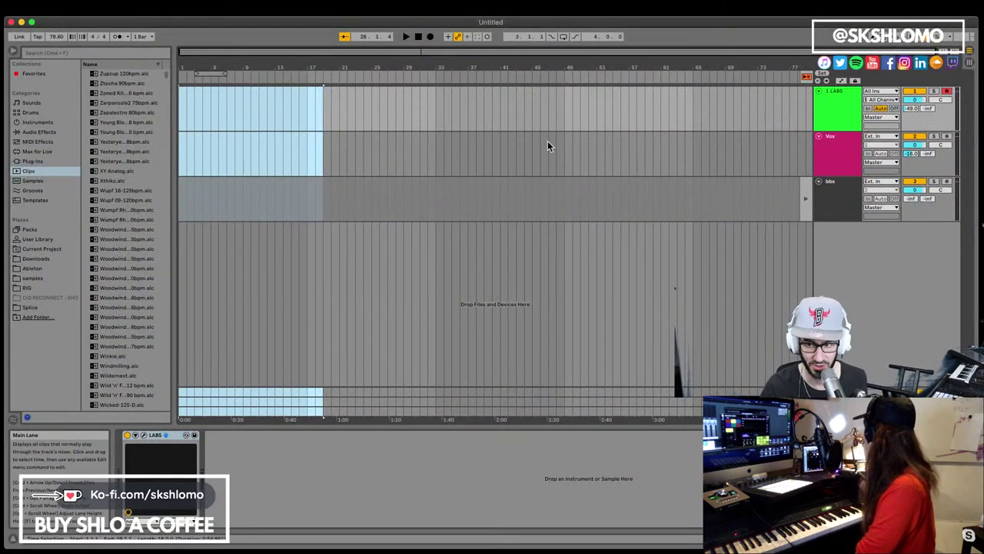
click(835, 205)
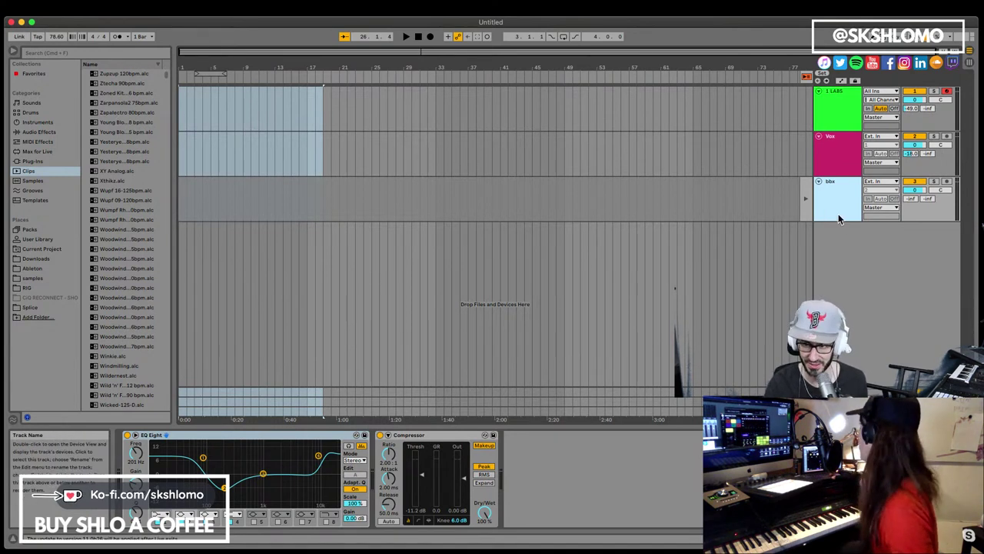
click(839, 219)
key(super+shift+t)
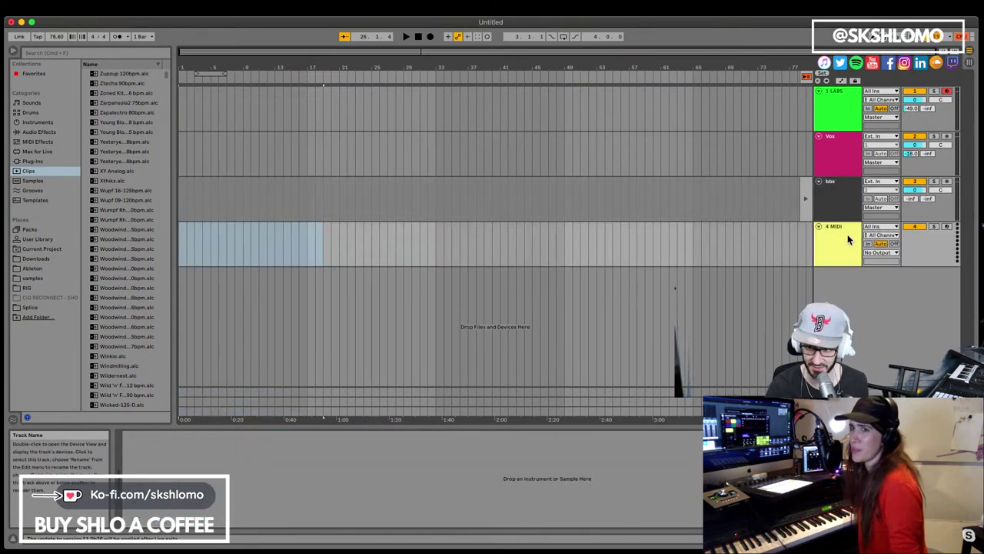
Step: Load the Endlesss Studio Audio Unit plug-in onto the new MIDI track
click(37, 160)
click(85, 74)
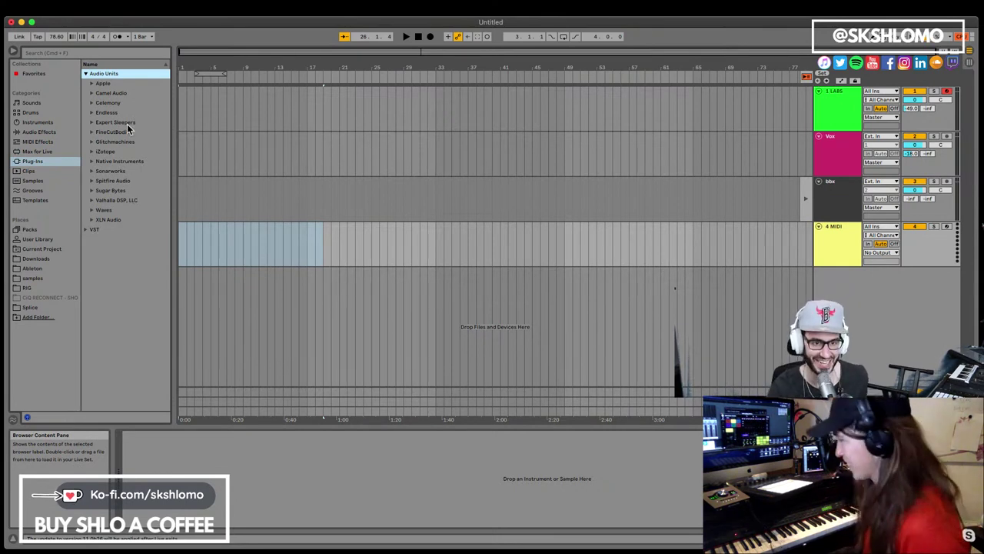
double_click(105, 113)
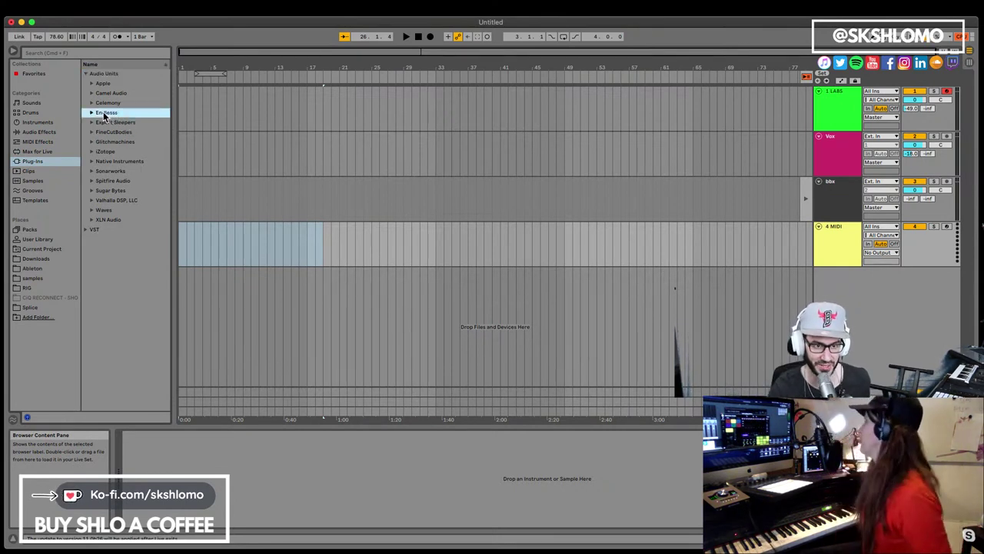
drag(112, 122, 839, 238)
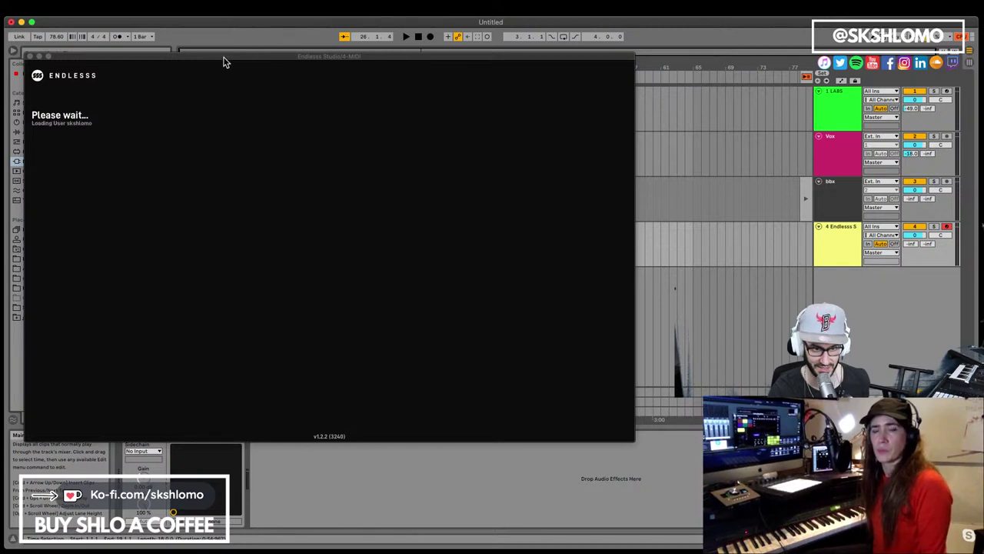
drag(222, 63, 265, 66)
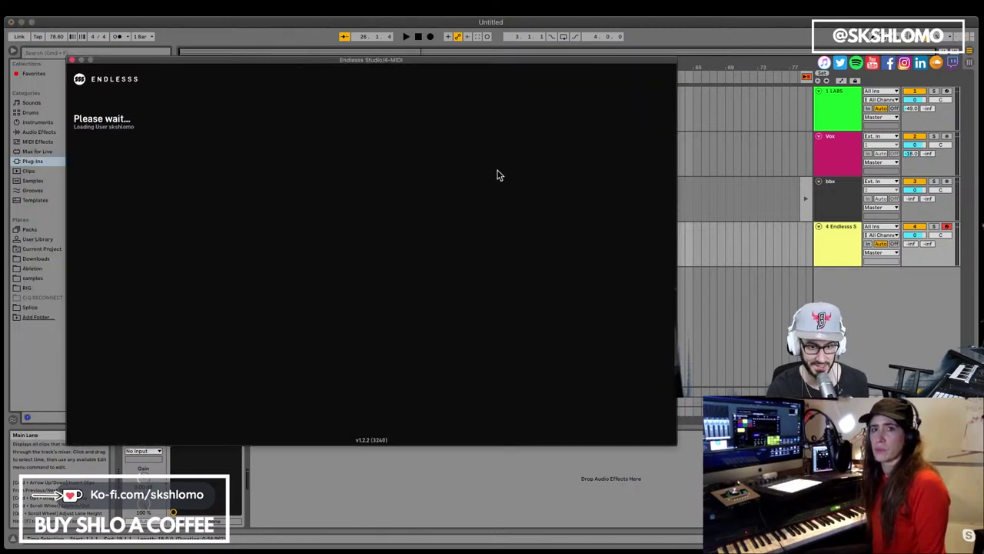
drag(308, 61, 336, 63)
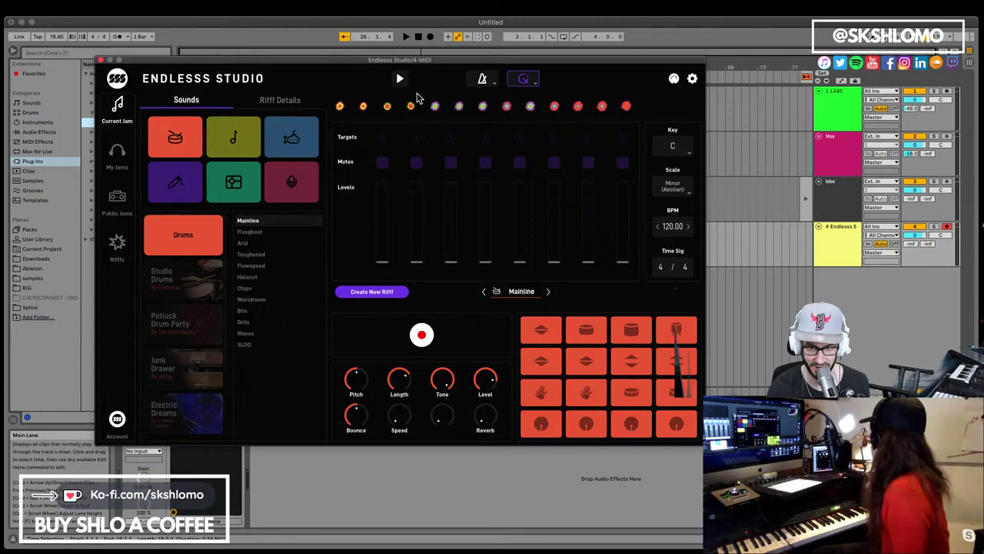
drag(430, 68, 445, 73)
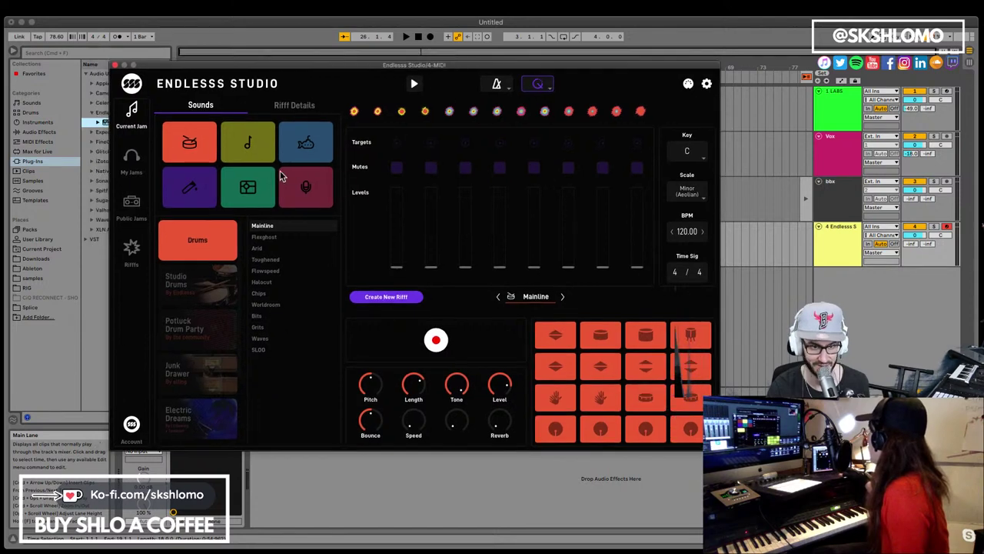
Step: Open the SK Shlomo x Imogen Heap jam from the saved jams and audition it
click(129, 165)
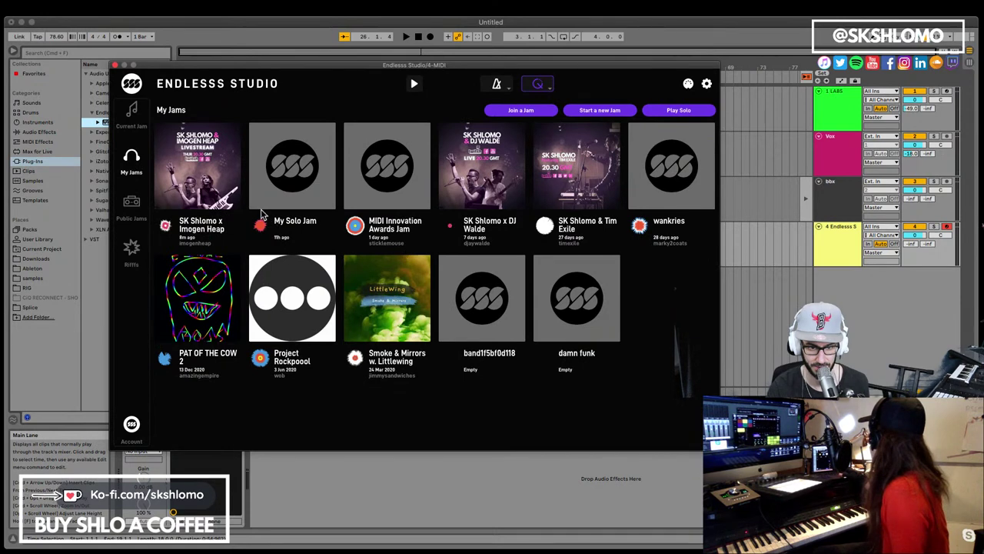
click(209, 206)
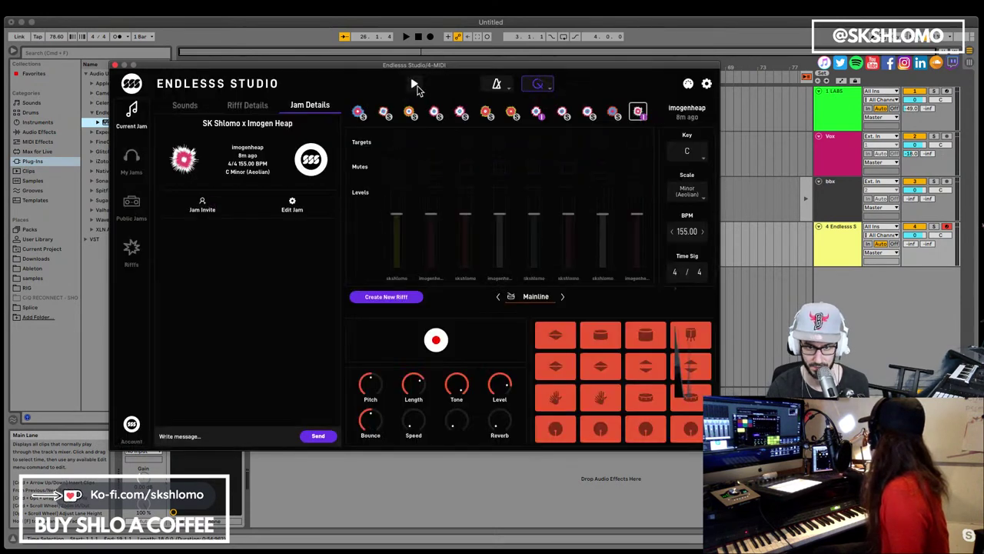
click(416, 86)
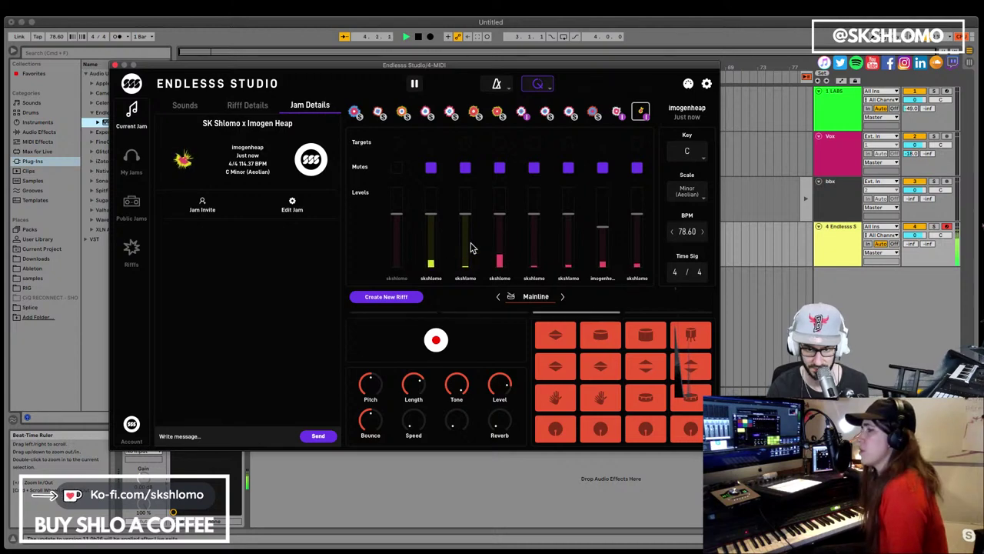
key(space)
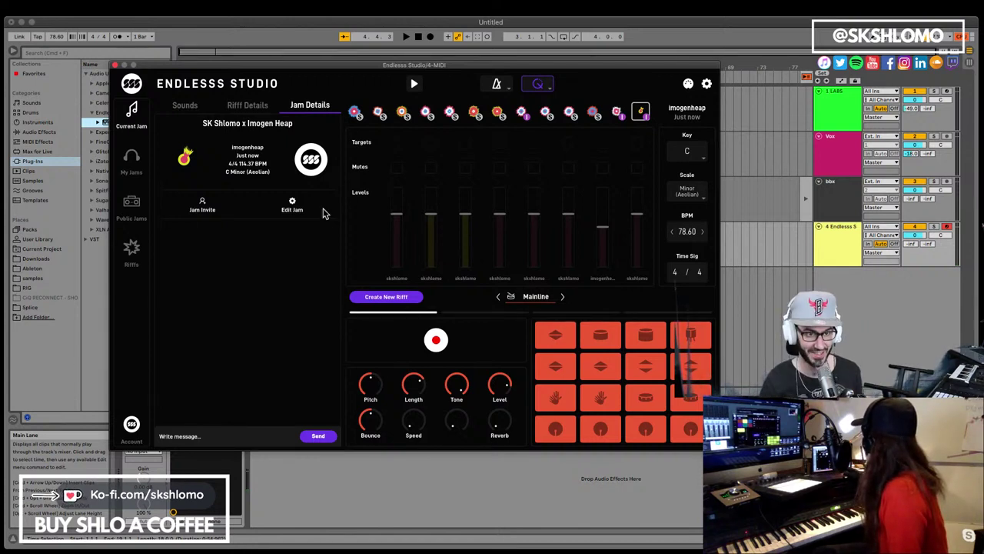
Step: Set the project tempo to 114.37 BPM and audition the jam at that speed
click(56, 36)
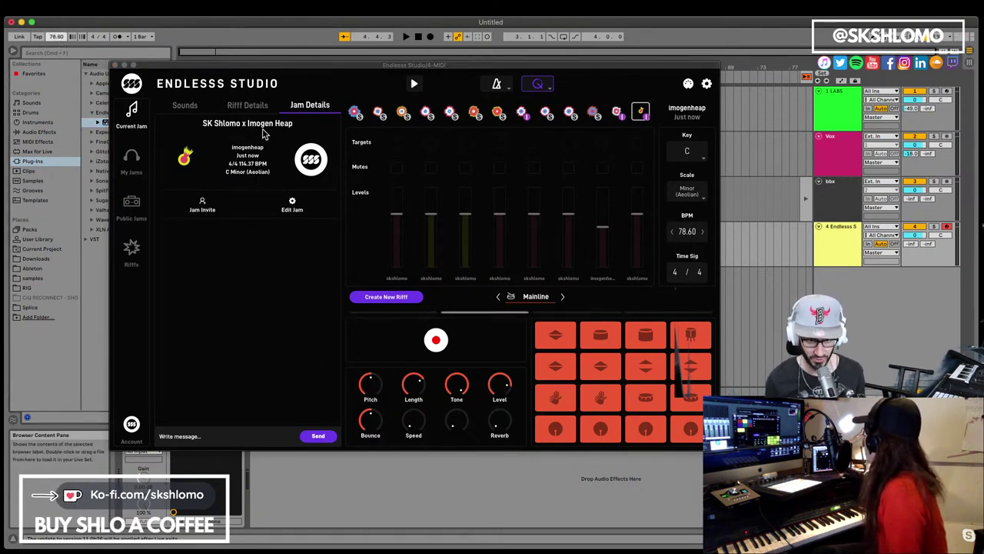
text(114.37)
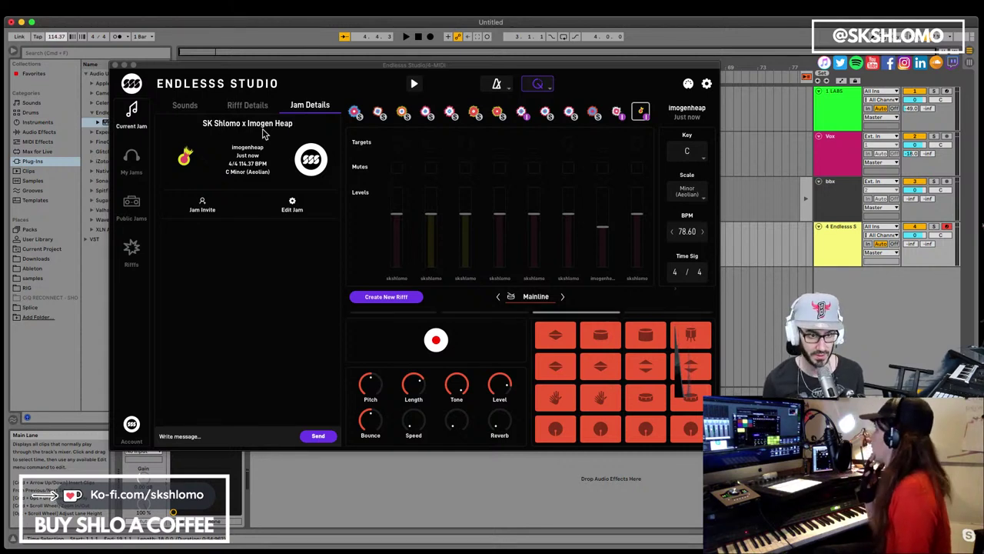
key(space)
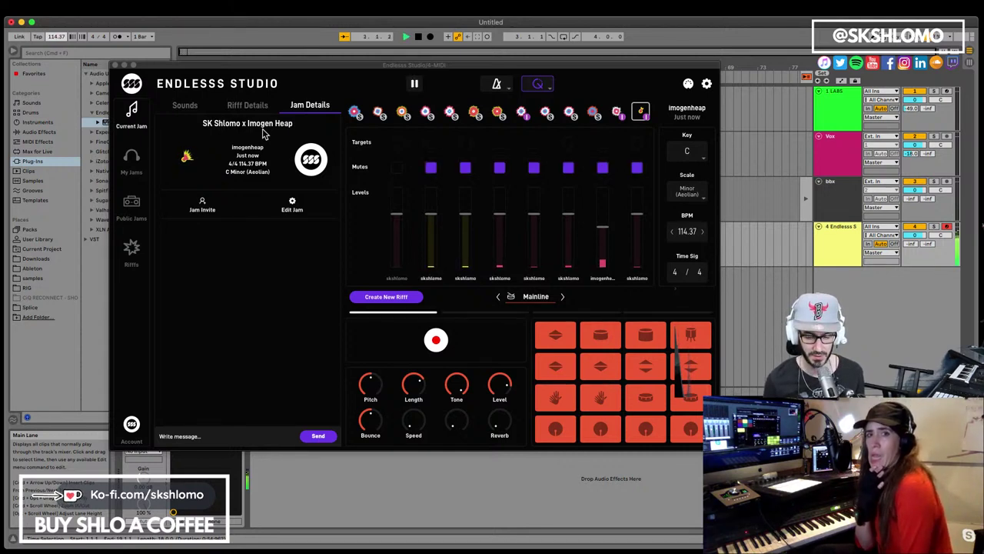
key(space)
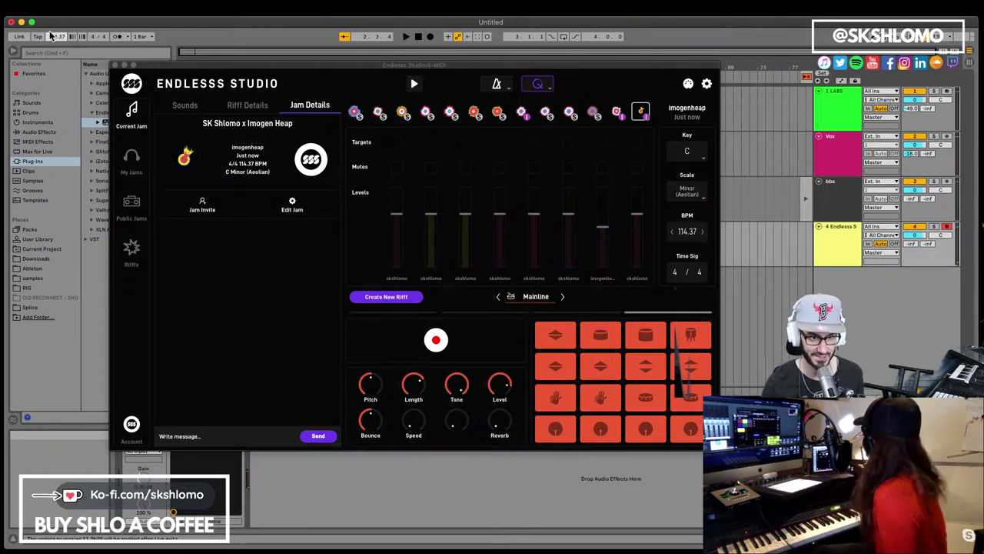
Step: Lower the project tempo to 107 and then 106 BPM, auditioning the jam at each speed
drag(56, 38, 58, 40)
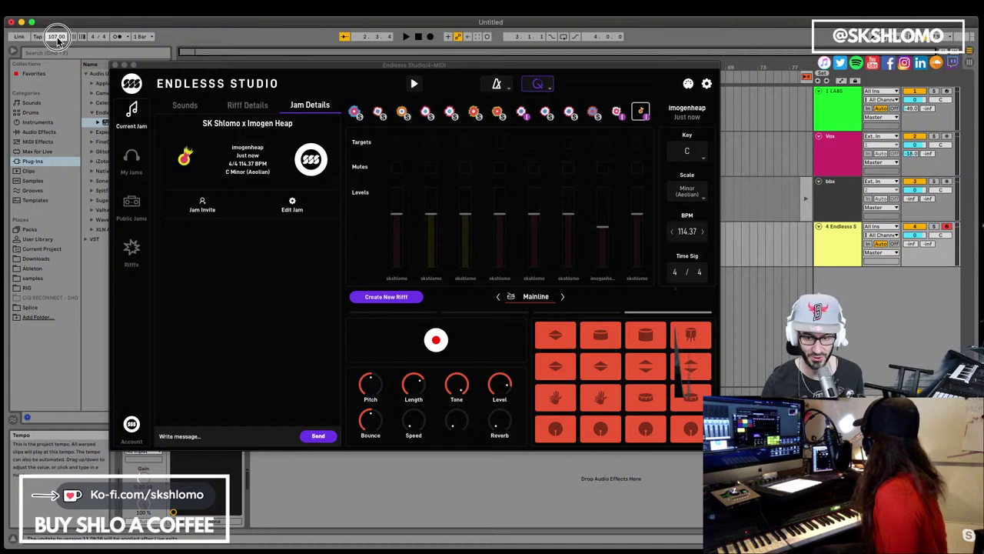
key(space)
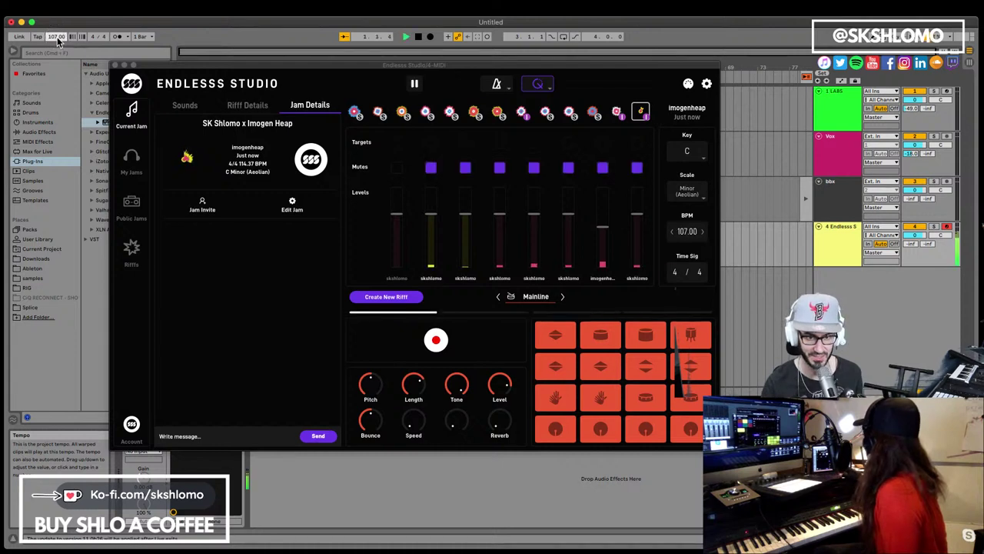
drag(57, 38, 57, 40)
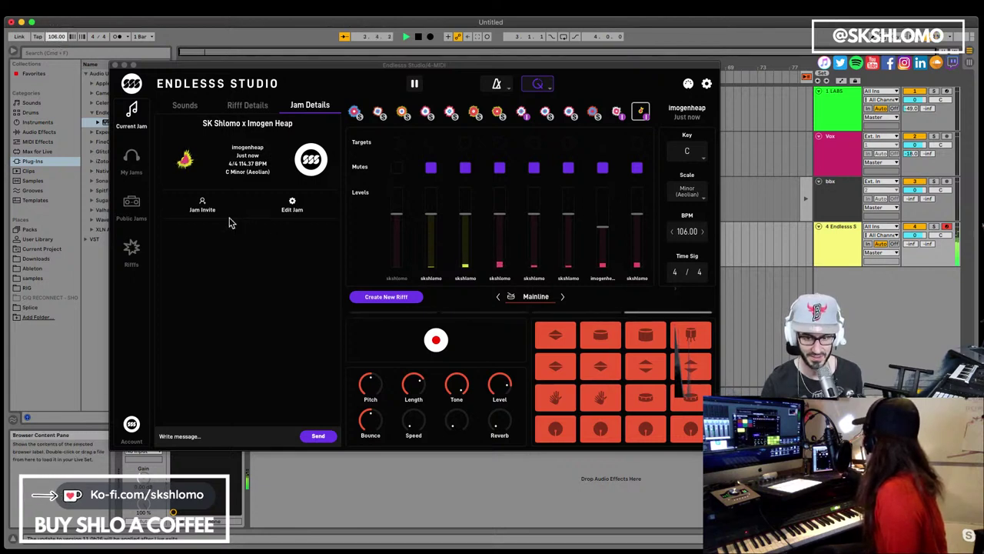
key(space)
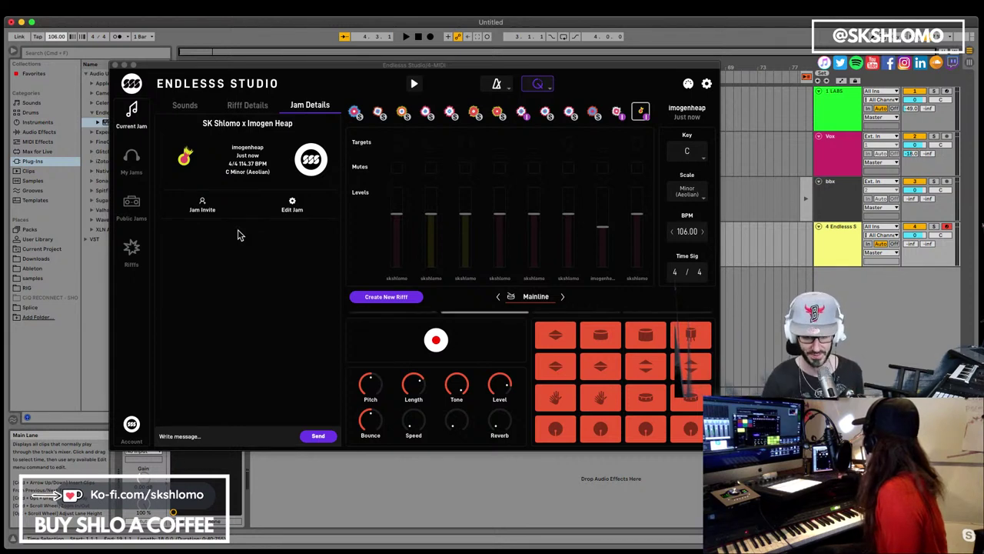
key(space)
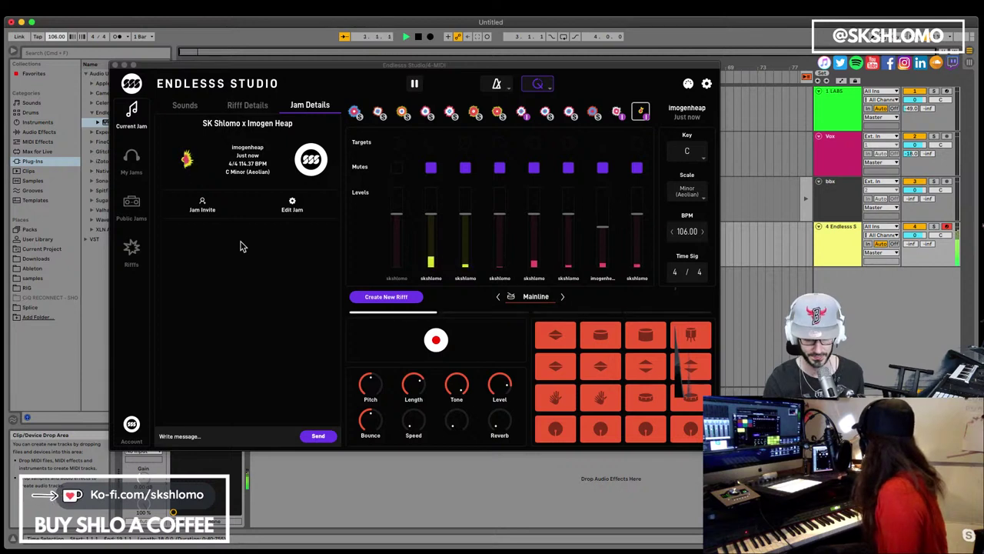
key(space)
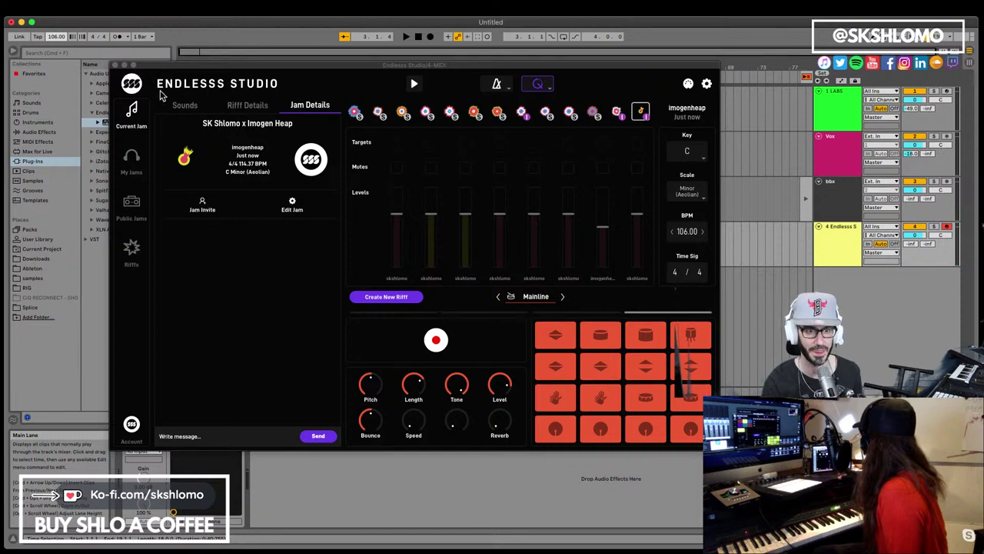
Step: Set the project tempo to 100 BPM and audition the jam
click(56, 37)
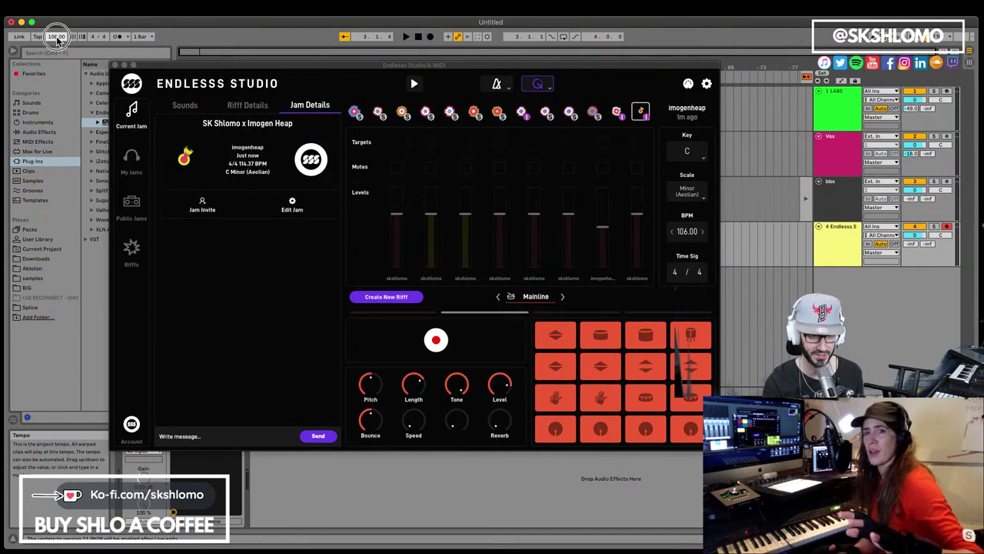
drag(56, 37, 56, 41)
key(space)
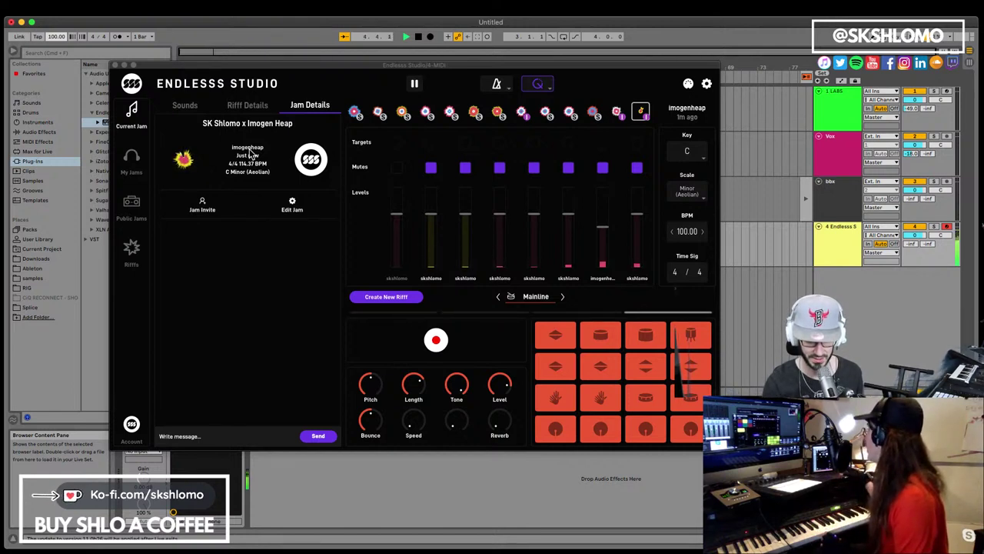
key(space)
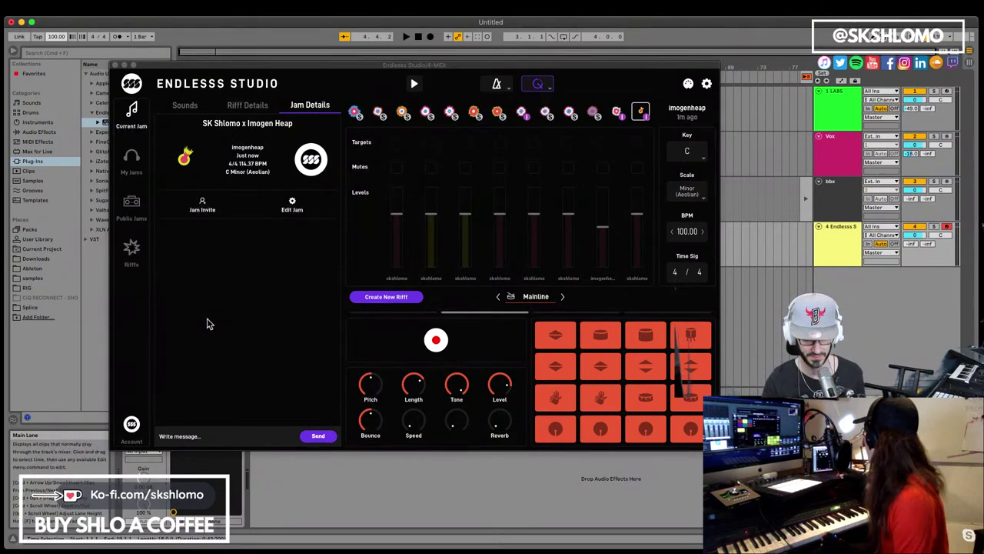
Step: Try to place the current rifff's audio stems on a new track in the arrangement at about bar 66
click(843, 240)
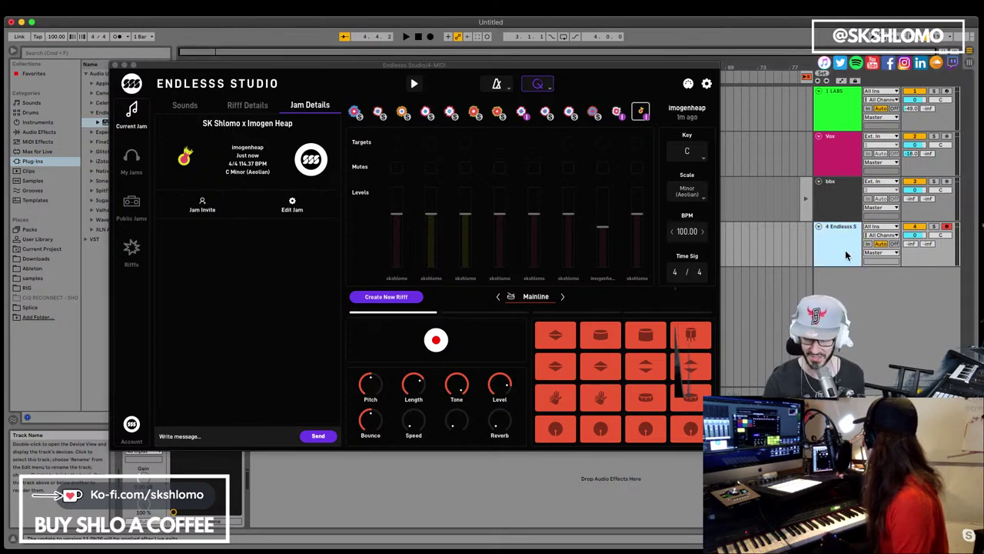
drag(620, 68, 611, 142)
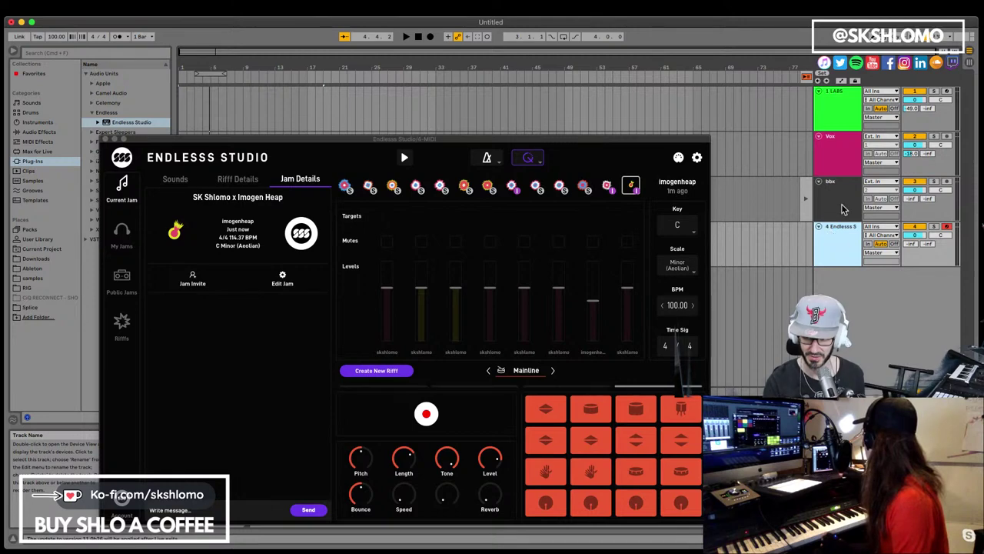
drag(620, 140, 720, 362)
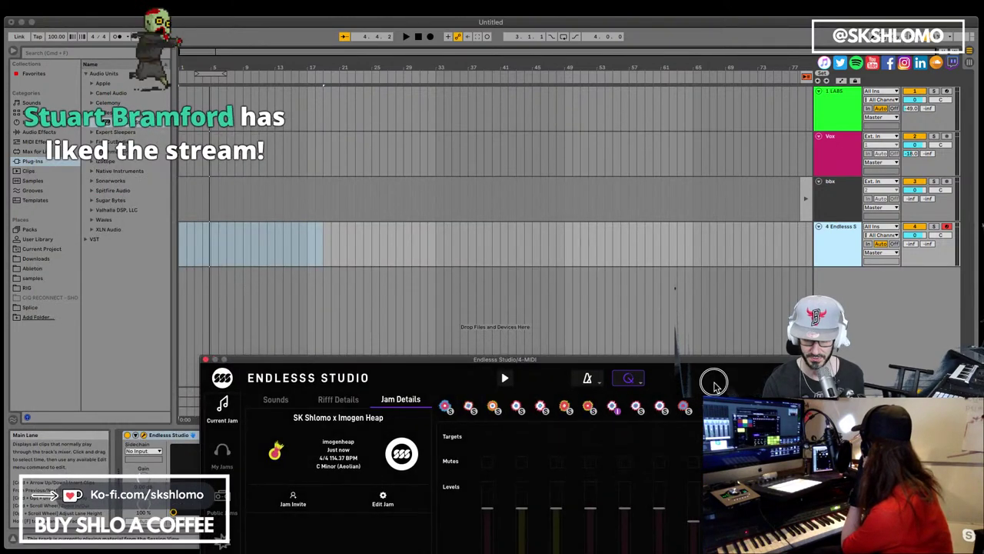
drag(721, 382, 676, 291)
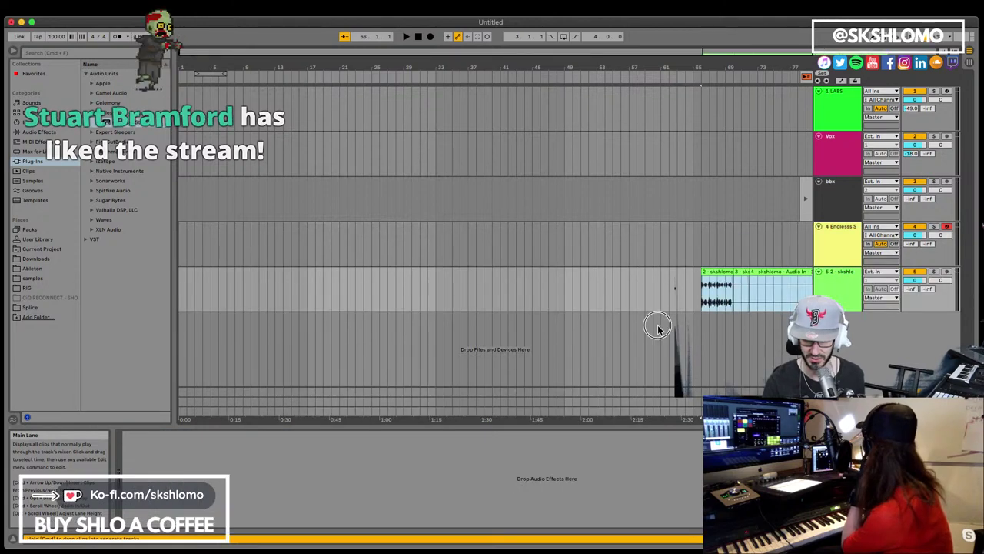
click(661, 262)
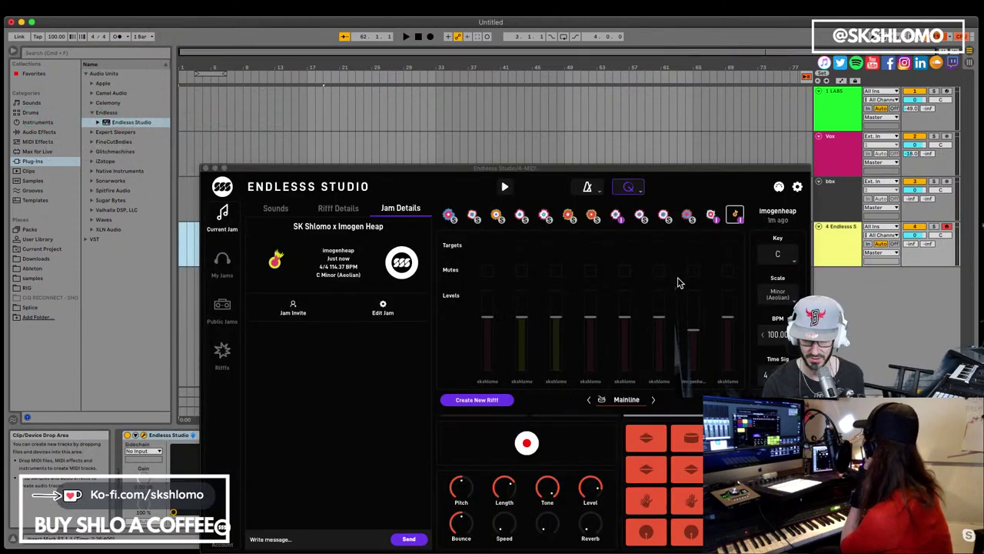
Step: Set Endlesss Studio's clock source to Internal and start playback of the jam
drag(584, 175, 461, 100)
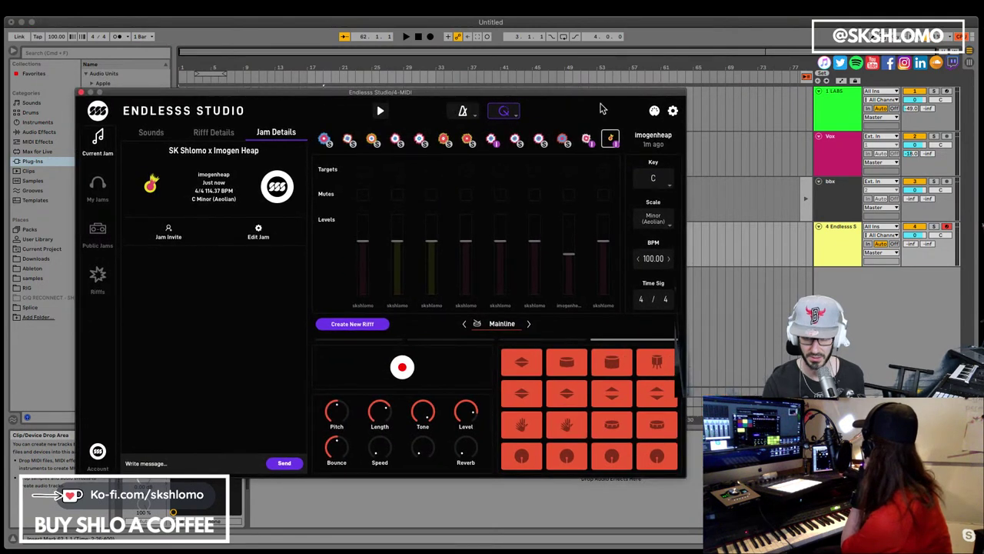
click(673, 113)
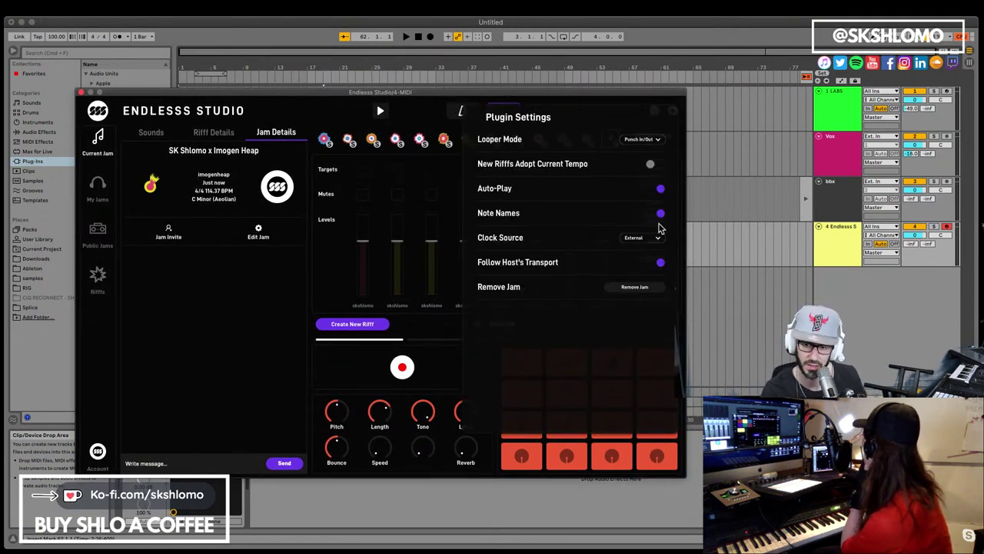
click(645, 238)
click(642, 250)
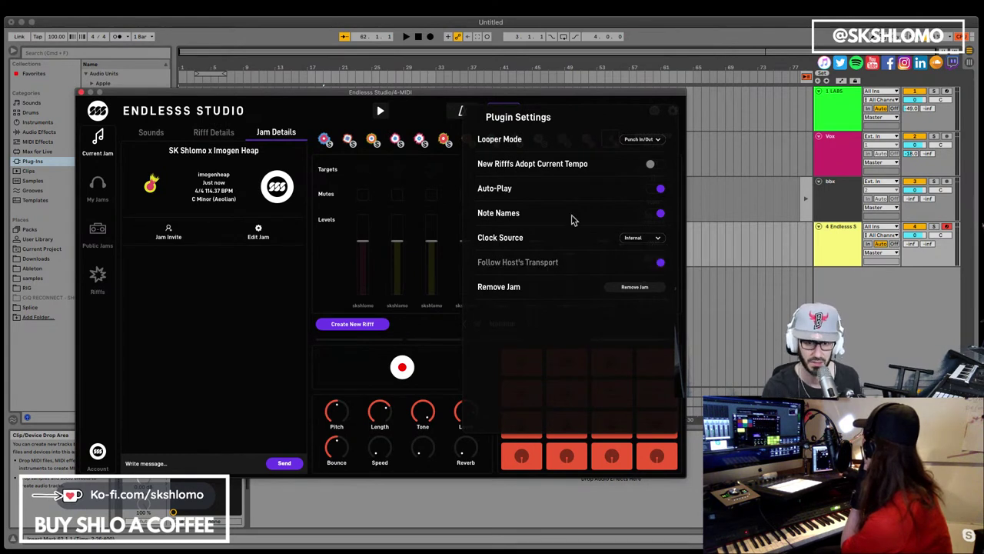
click(379, 108)
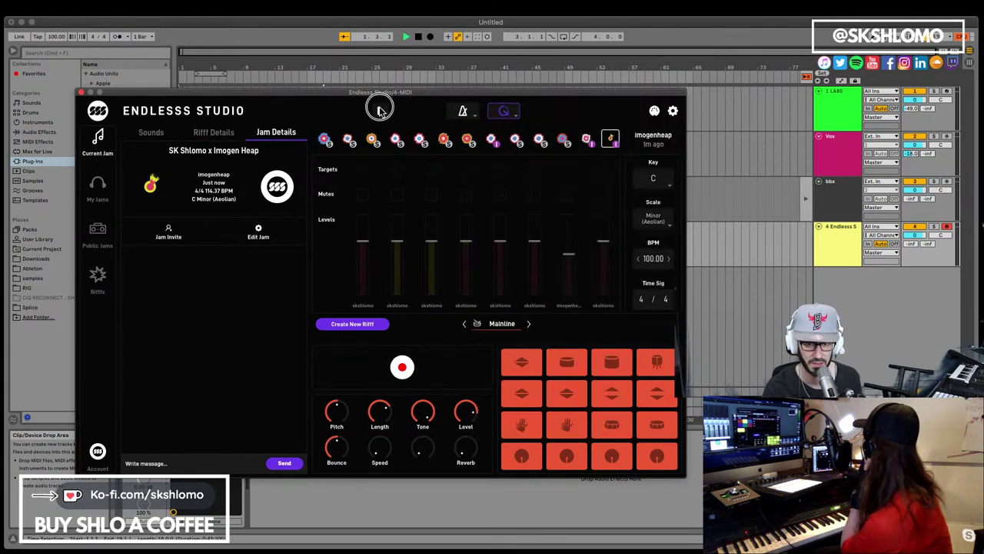
Step: Start and stop playback of the jam repeatedly to audition it on the internal clock
click(381, 112)
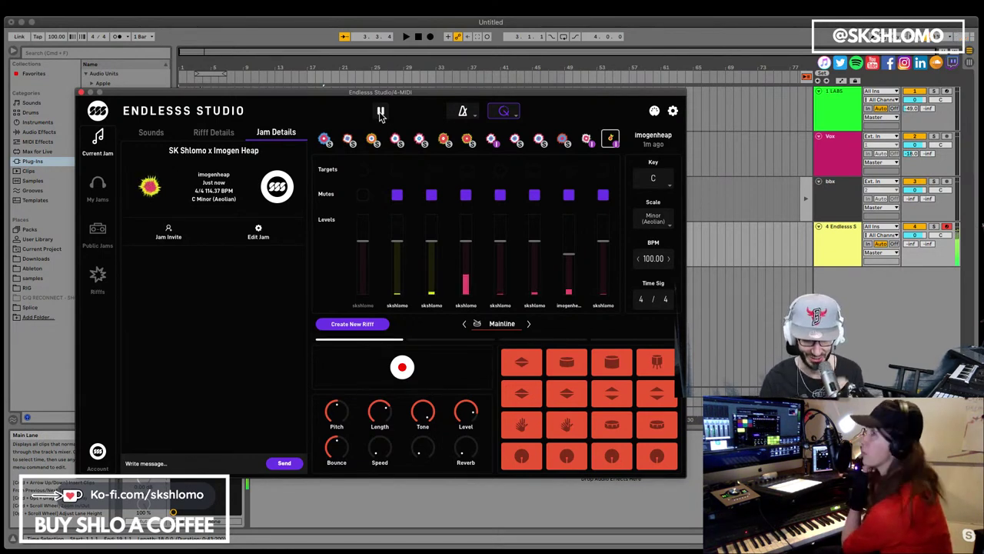
click(380, 112)
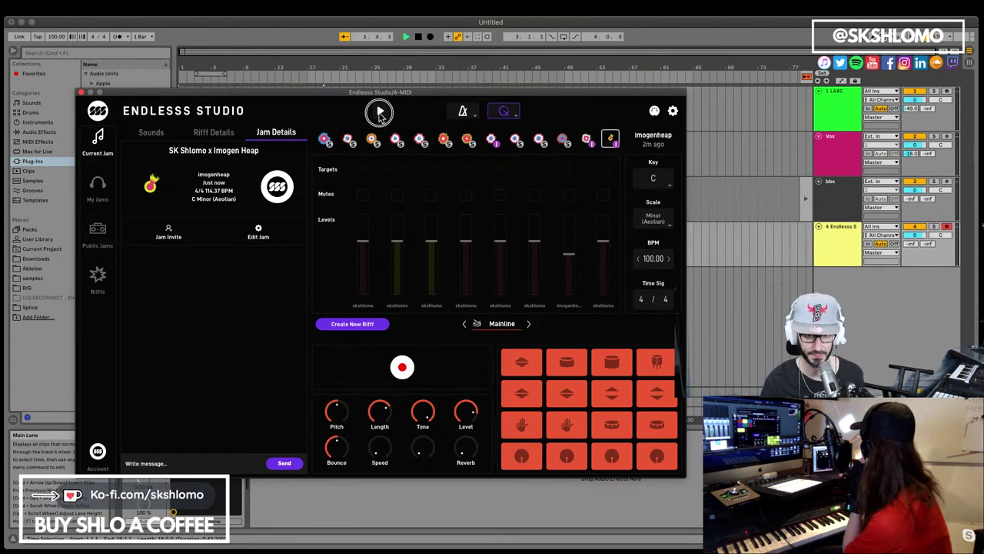
click(379, 113)
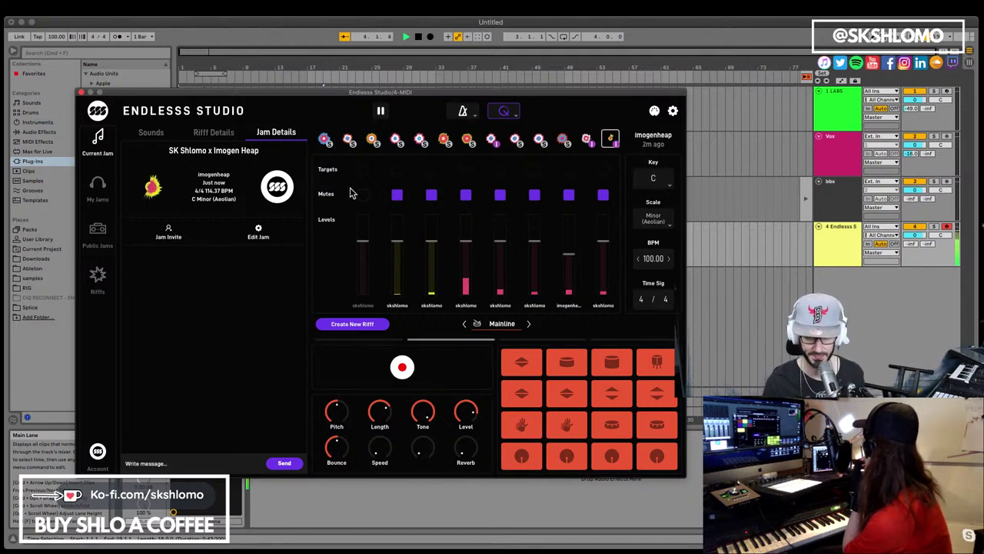
mouse_move(302, 93)
mouse_down()
mouse_move(336, 169)
mouse_move(336, 130)
mouse_move(308, 102)
mouse_up()
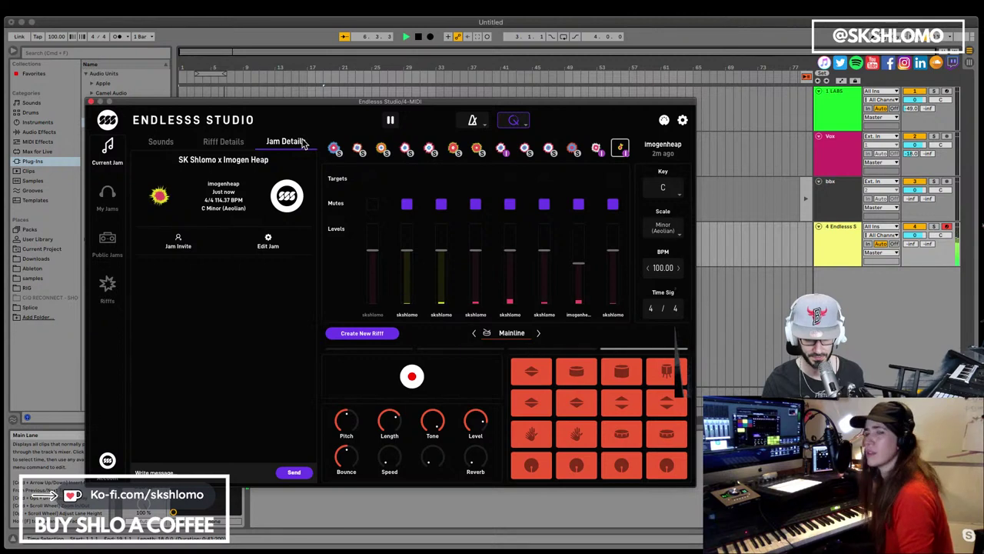
click(390, 119)
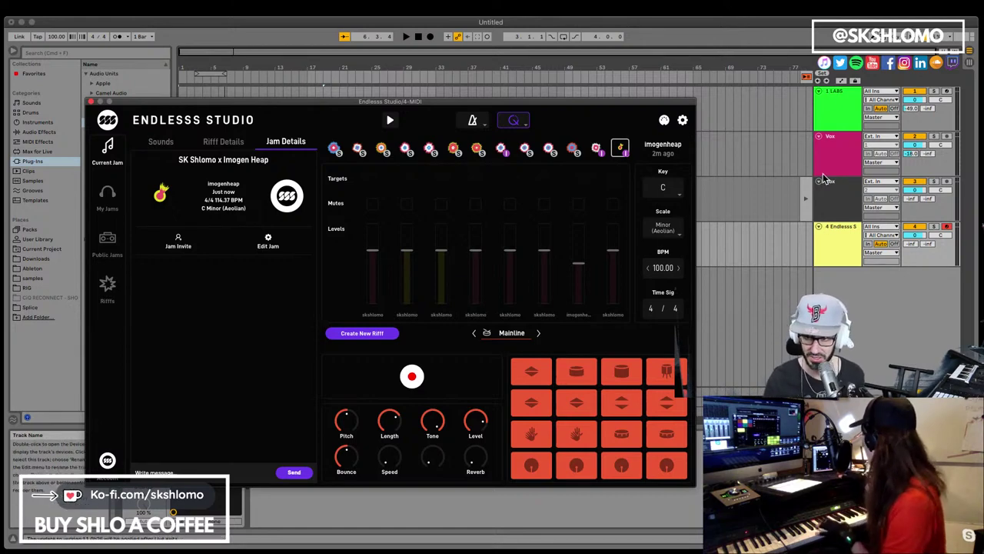
Step: Arm the LABS track for recording and start the project's playback
click(946, 91)
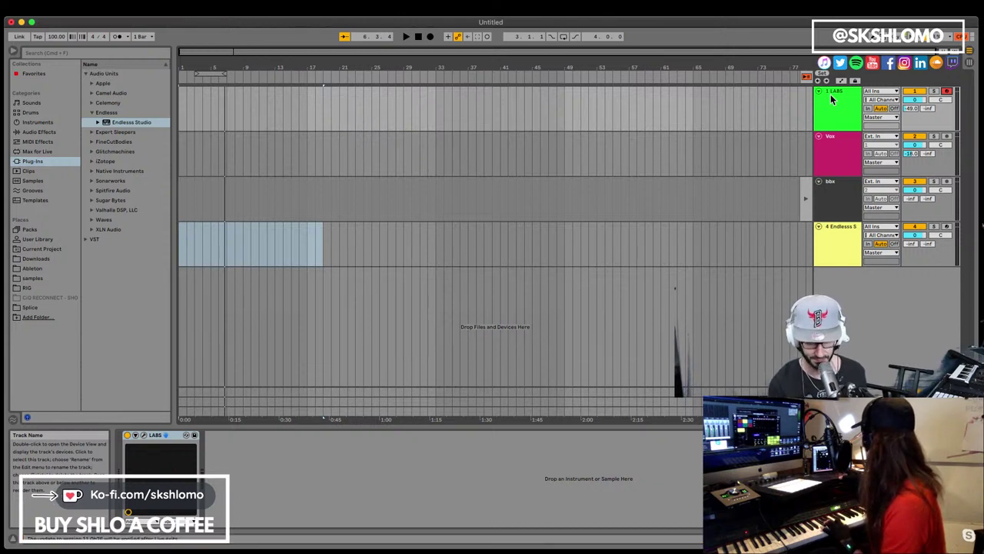
key(space)
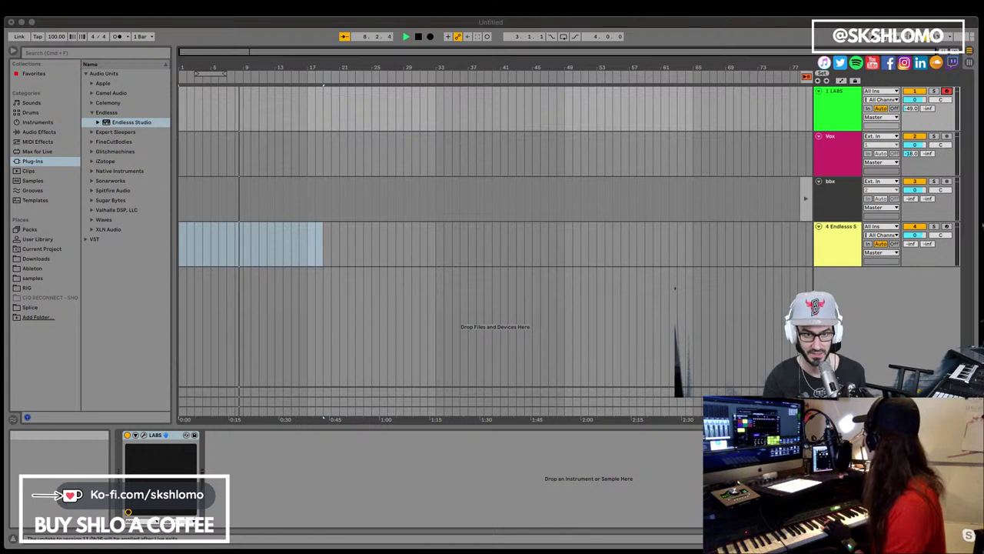
key(super+Tab)
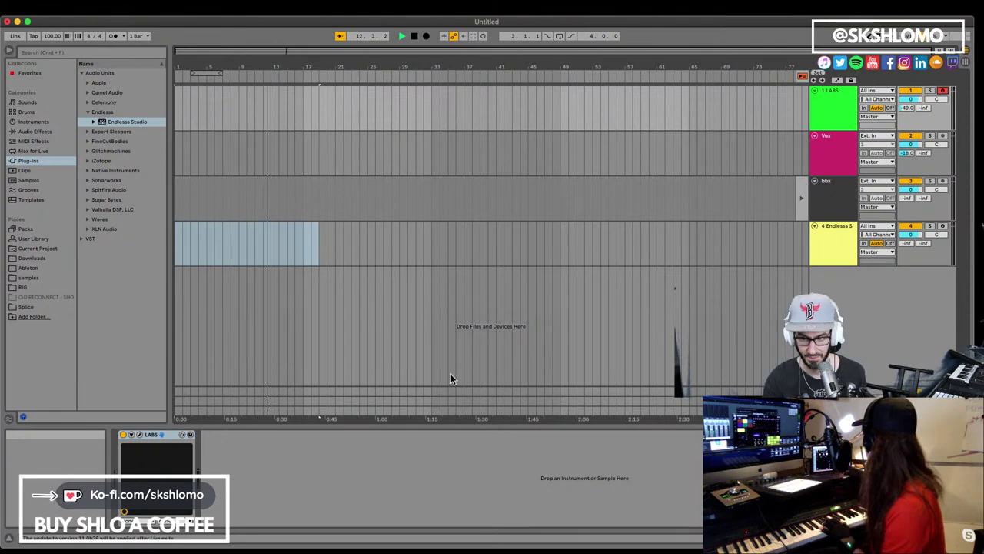
Step: Select the Endlesss Studio track and audition the jam against the project's transport
click(835, 194)
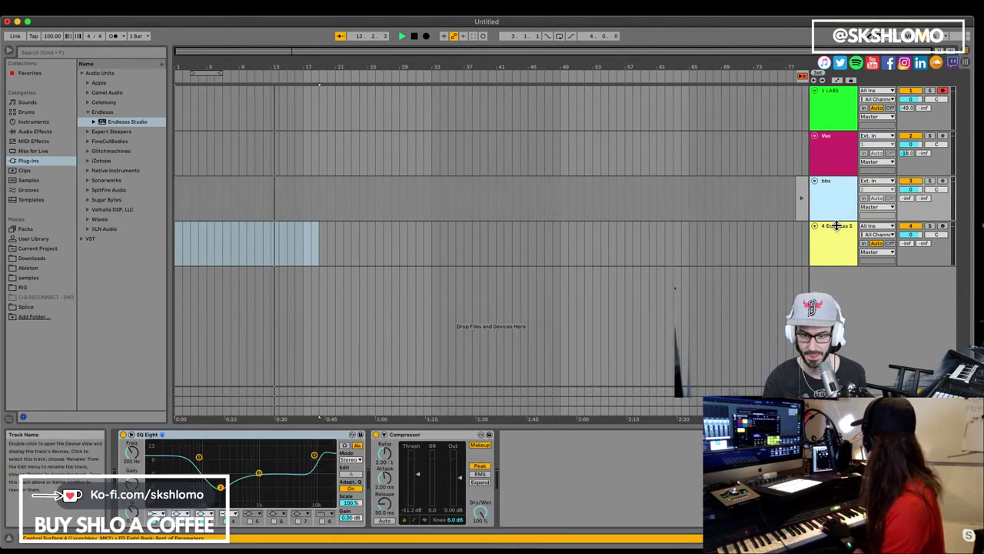
click(837, 225)
click(391, 121)
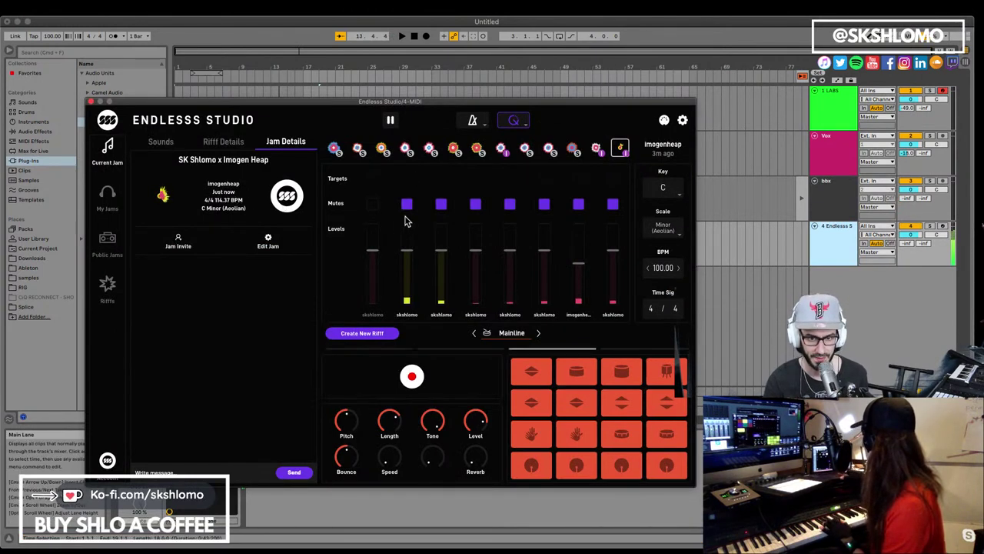
key(space)
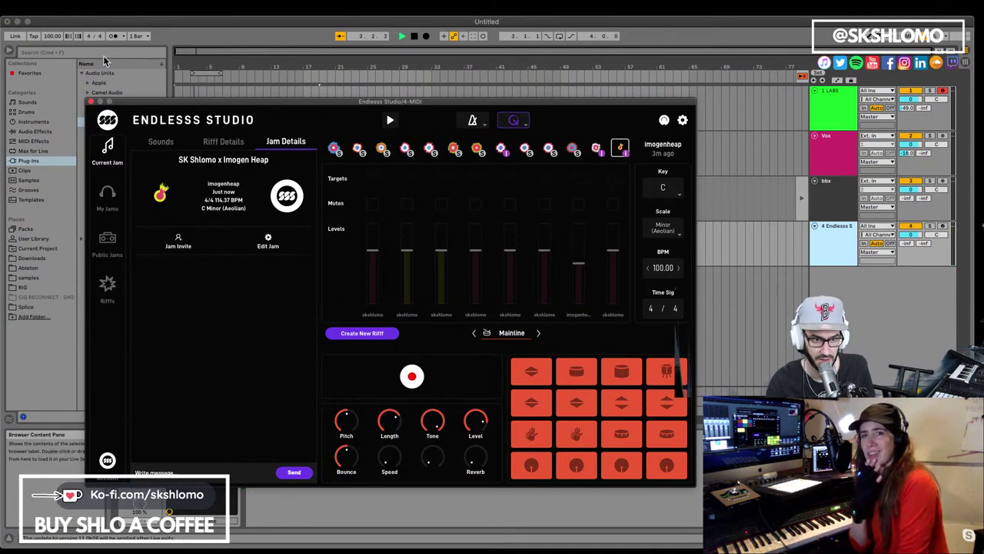
Step: Set the project tempo to 97.79 BPM and keep Endlesss Studio's clock source on Internal
click(59, 36)
text(97.79)
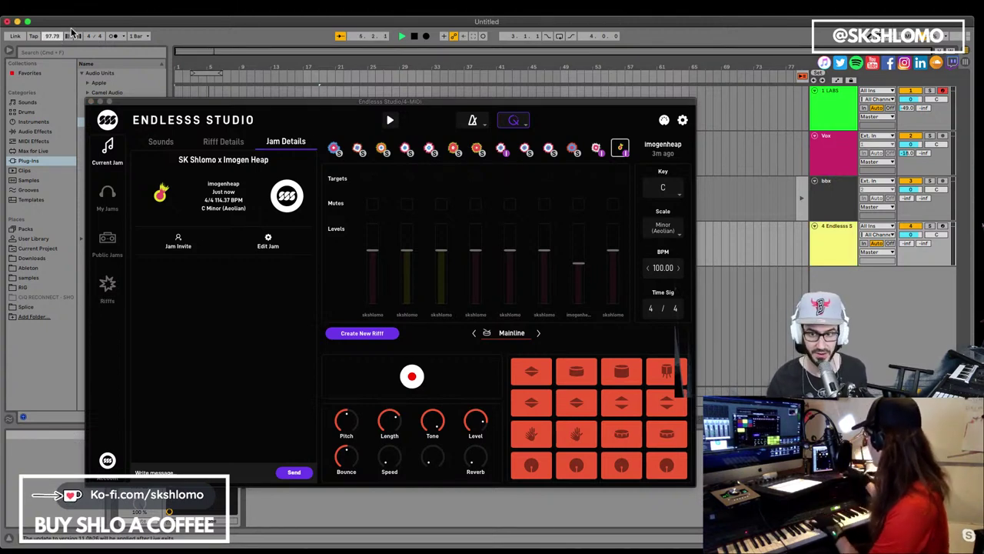
click(682, 120)
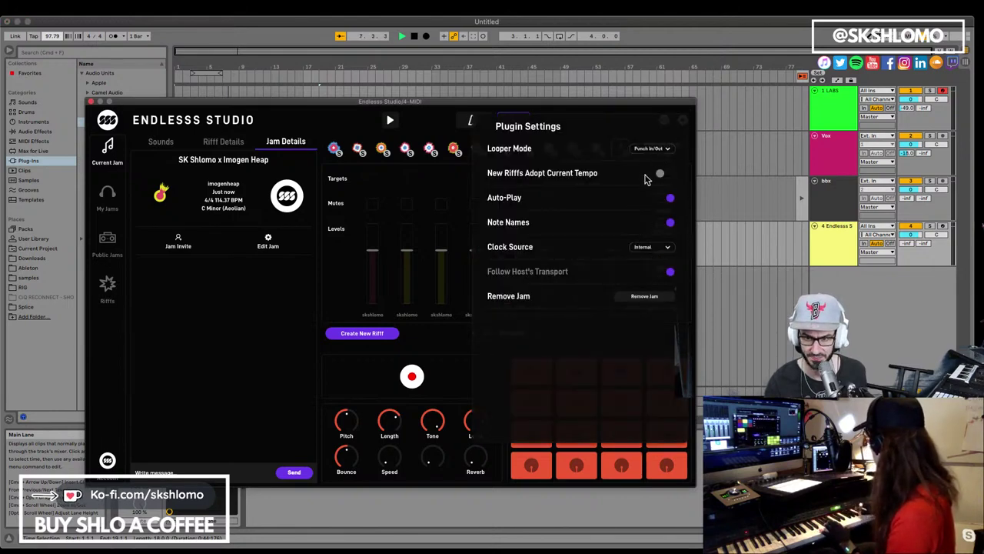
click(655, 249)
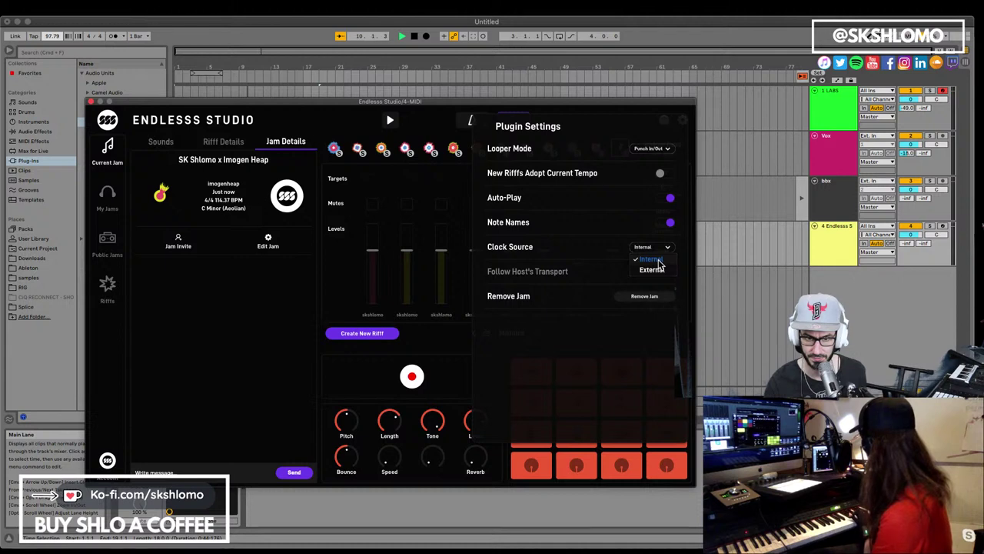
click(654, 260)
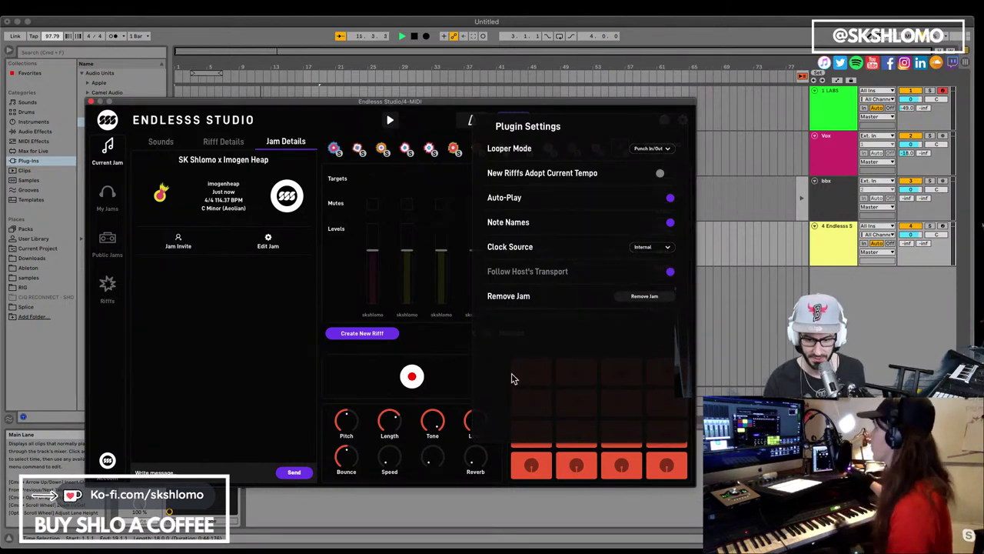
Step: Return to the Endlesss Studio track and audition the jam while the project plays
key(super+Tab)
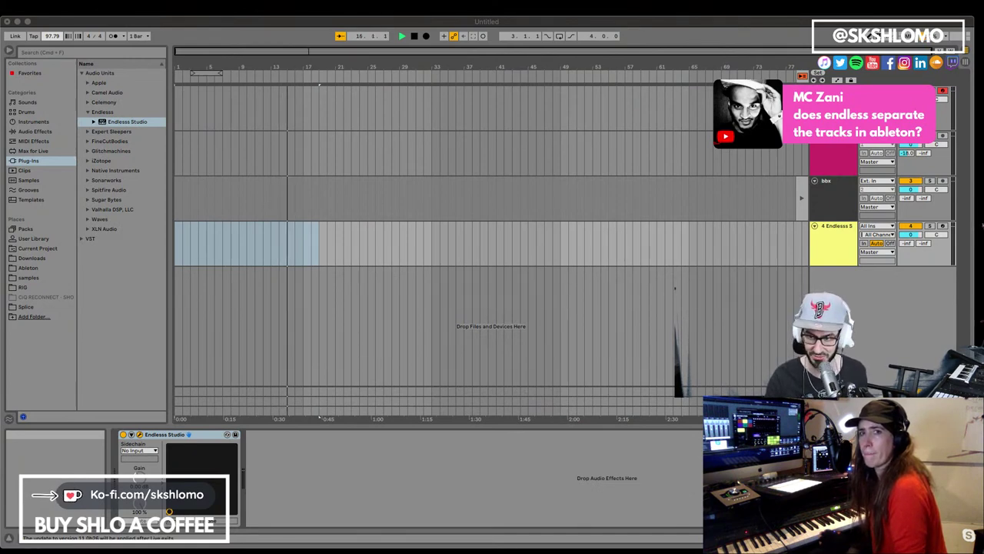
click(832, 235)
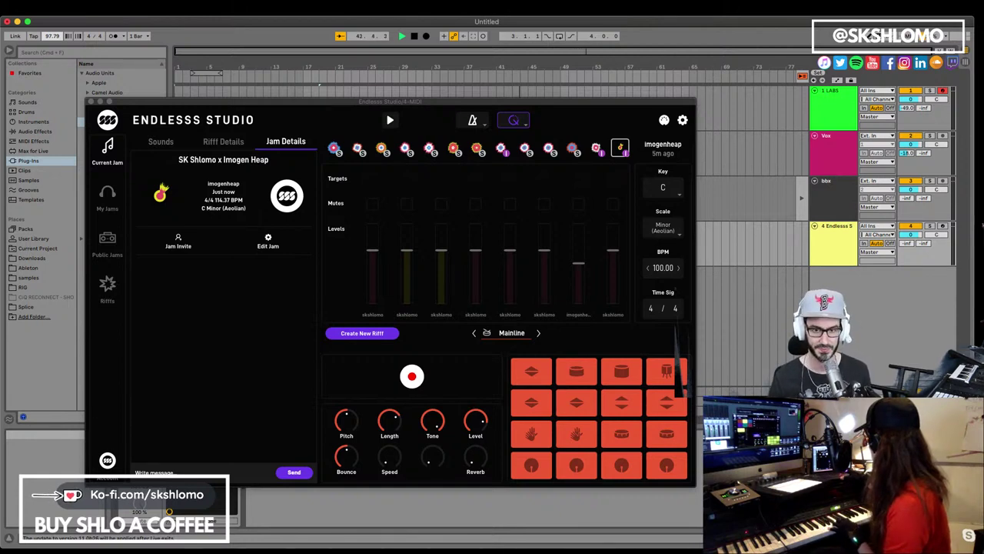
click(390, 121)
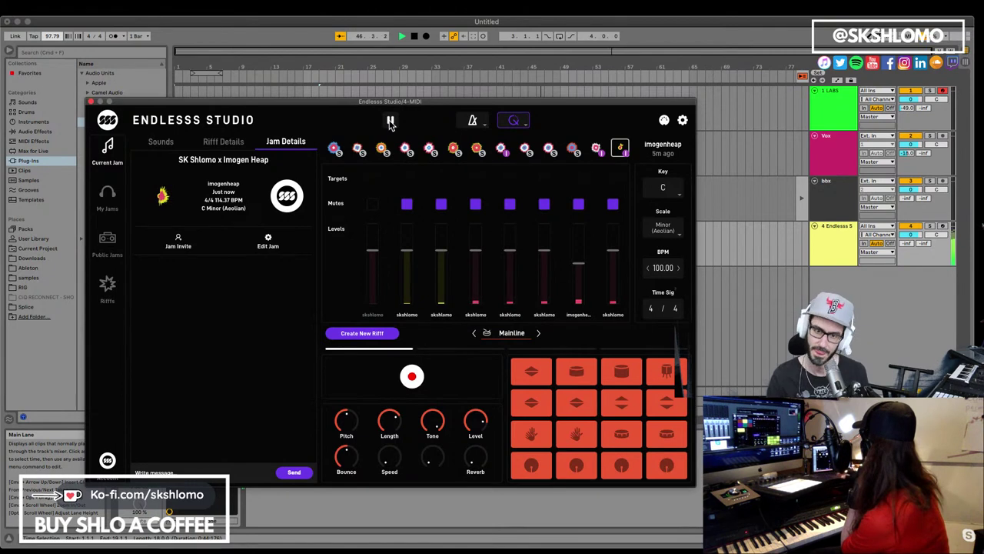
click(390, 121)
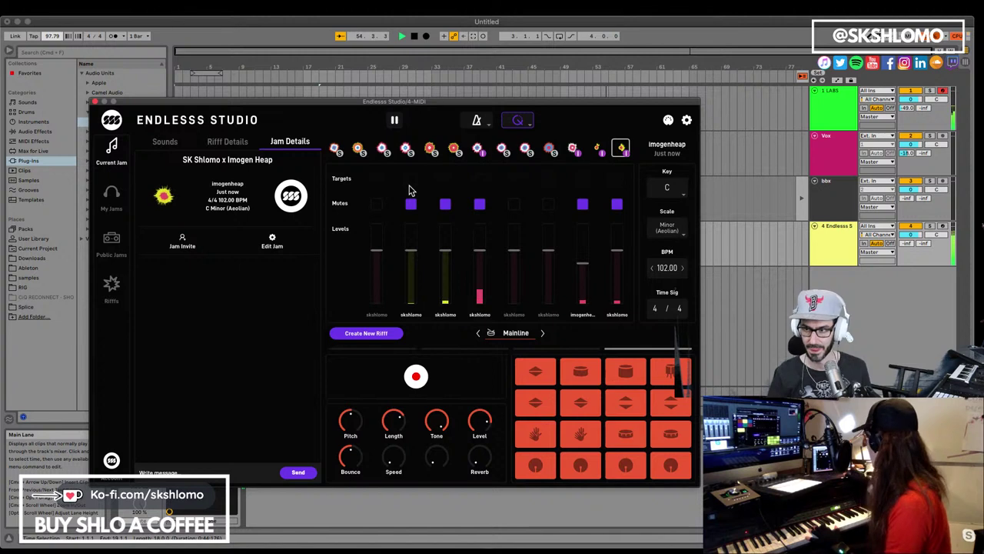
Step: Check the CPU load meter's options, then audition the newest rifff and stop the jam
click(949, 39)
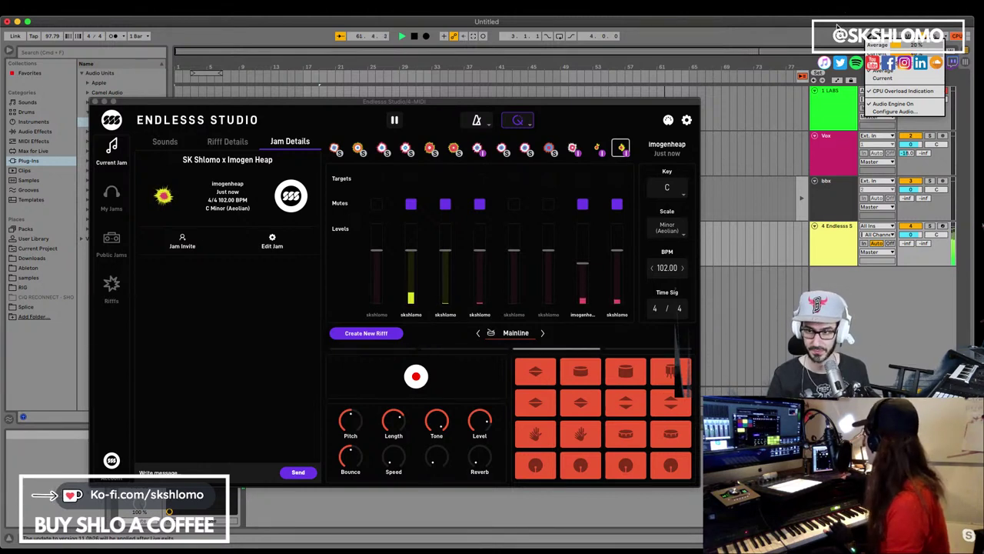
click(928, 43)
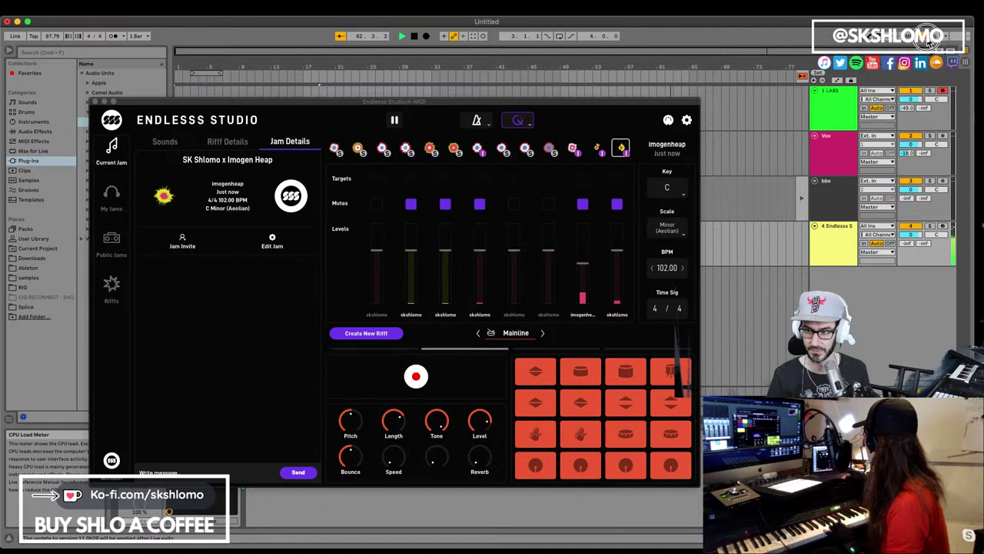
click(394, 120)
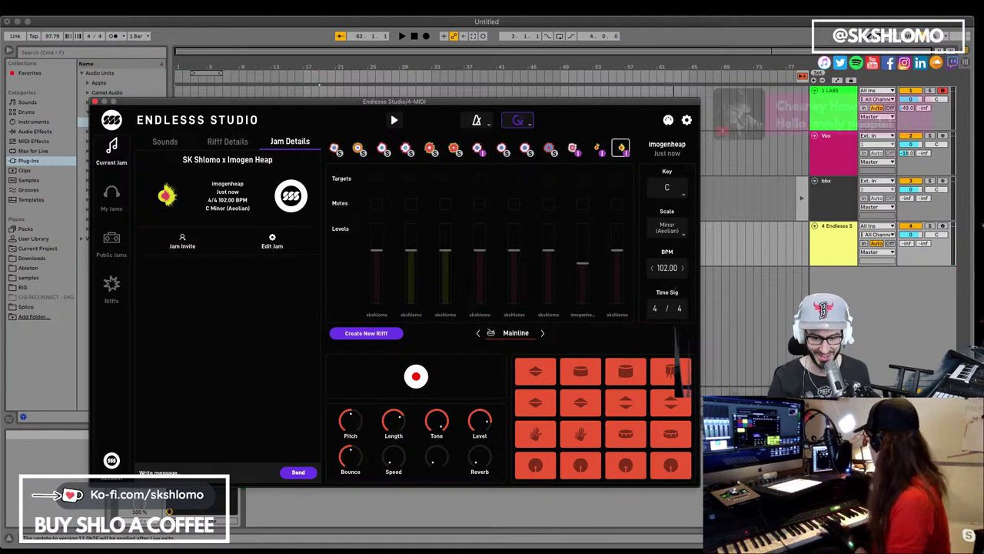
key(super+alt+p)
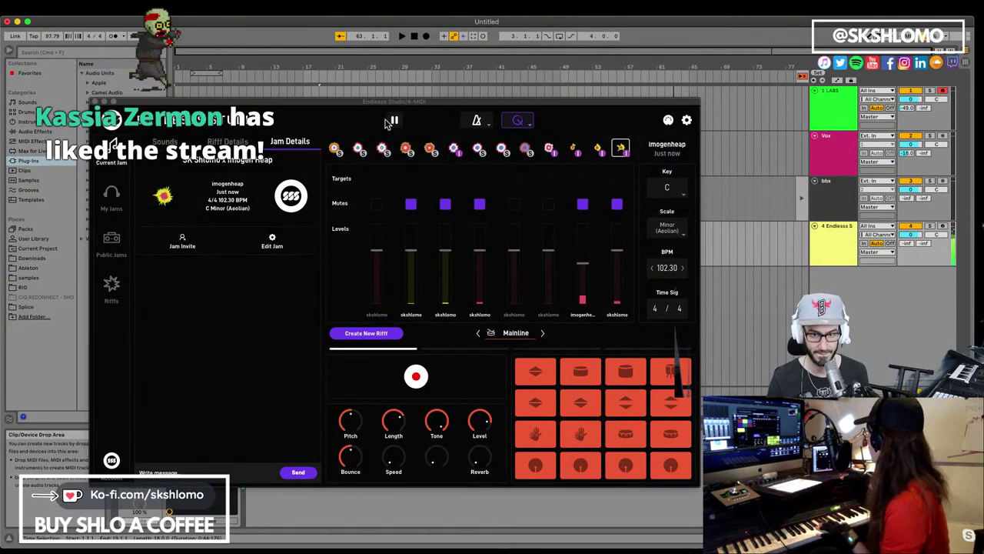
click(391, 121)
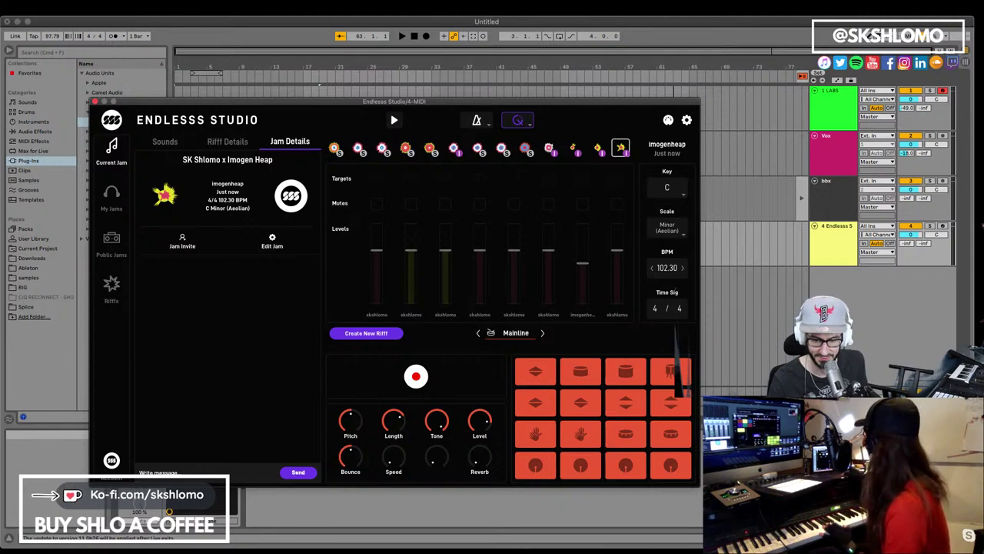
Step: Bring back the Endlesss Studio window and set the project tempo to 101.55 BPM
key(super+Tab)
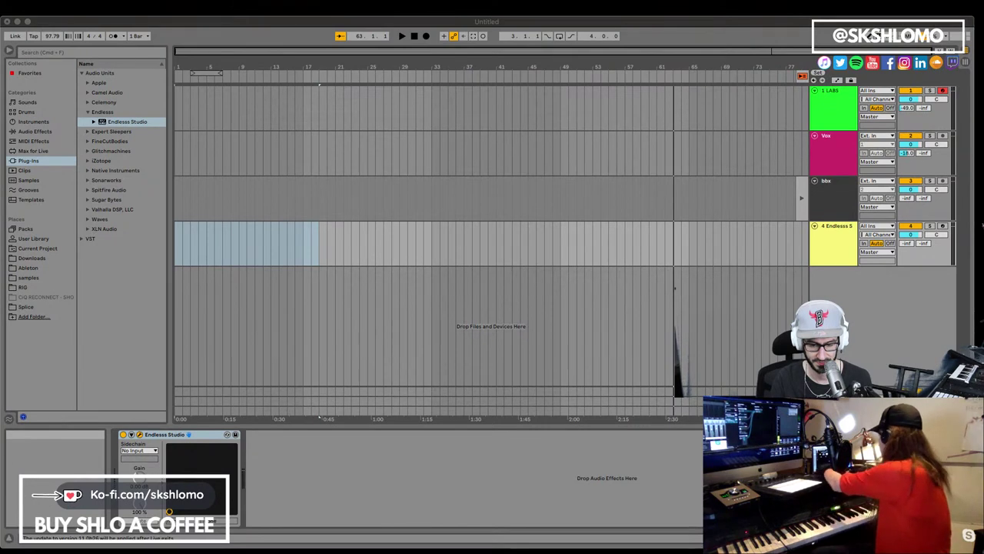
key(super+alt+p)
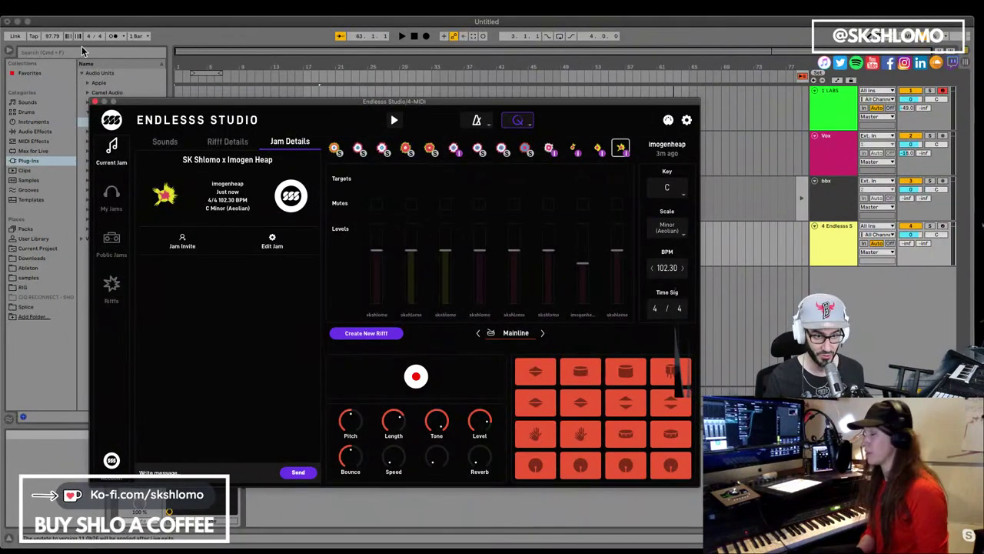
click(52, 37)
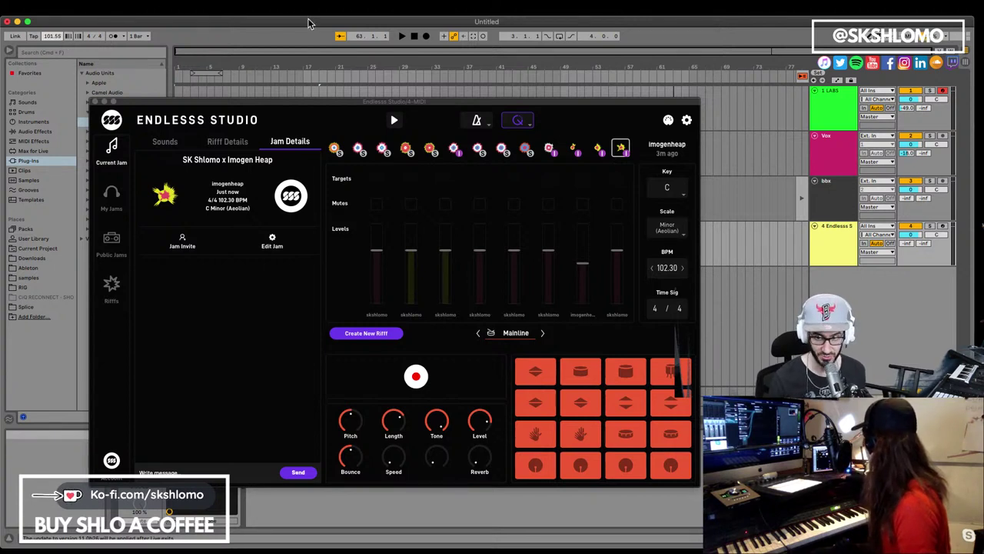
Step: Set Endlesss Studio's clock source to External and try to start playback
click(687, 121)
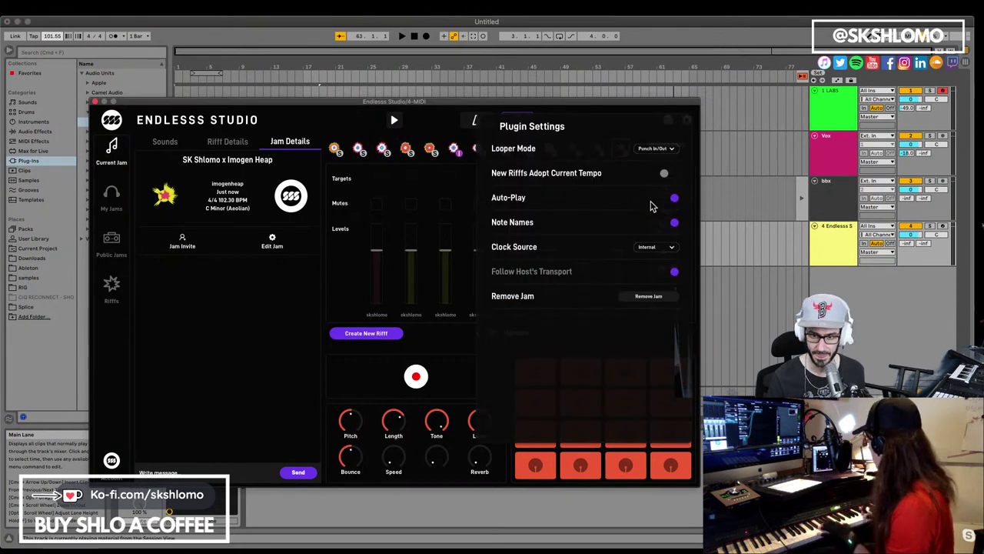
click(671, 247)
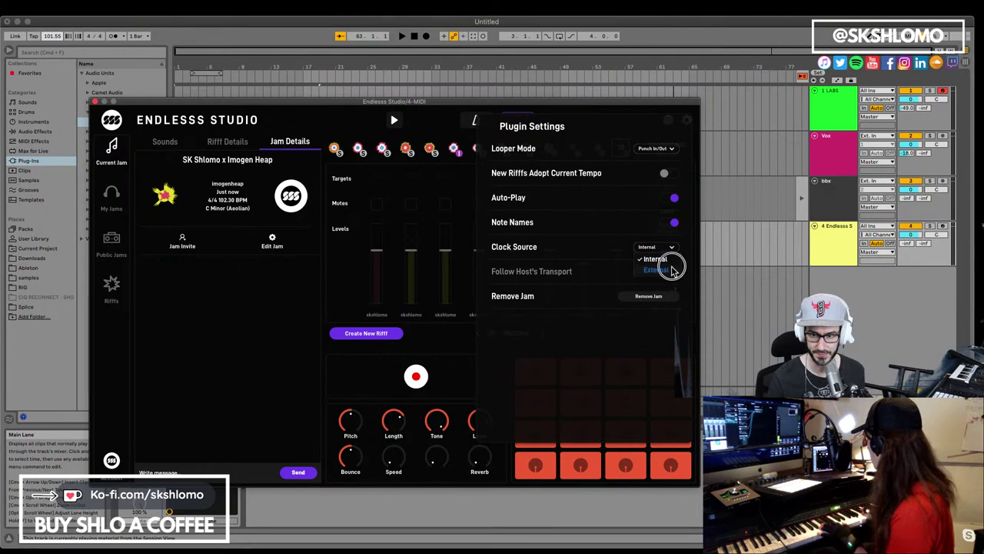
click(671, 266)
click(673, 270)
key(space)
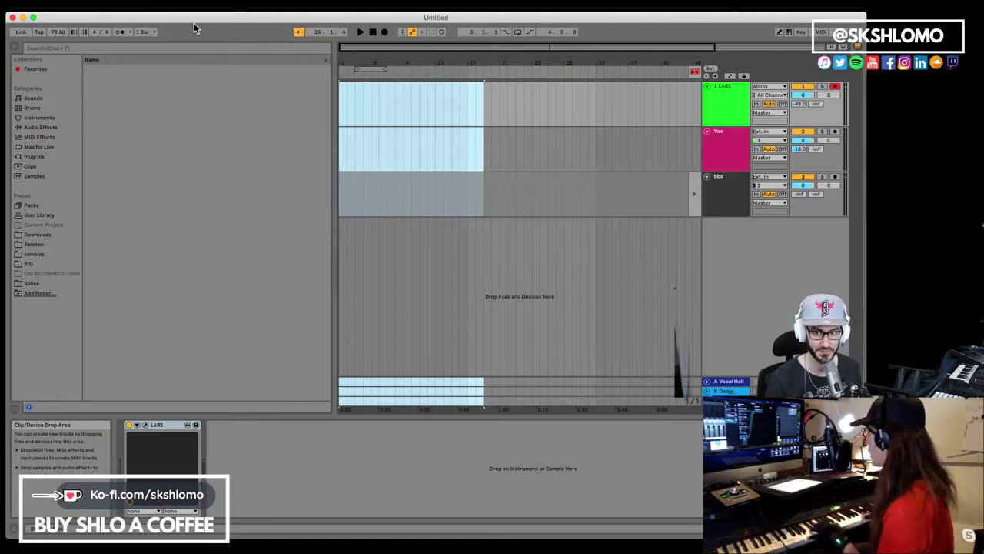
Step: List the plug-in formats in the browser and hide the crash report help view
click(34, 156)
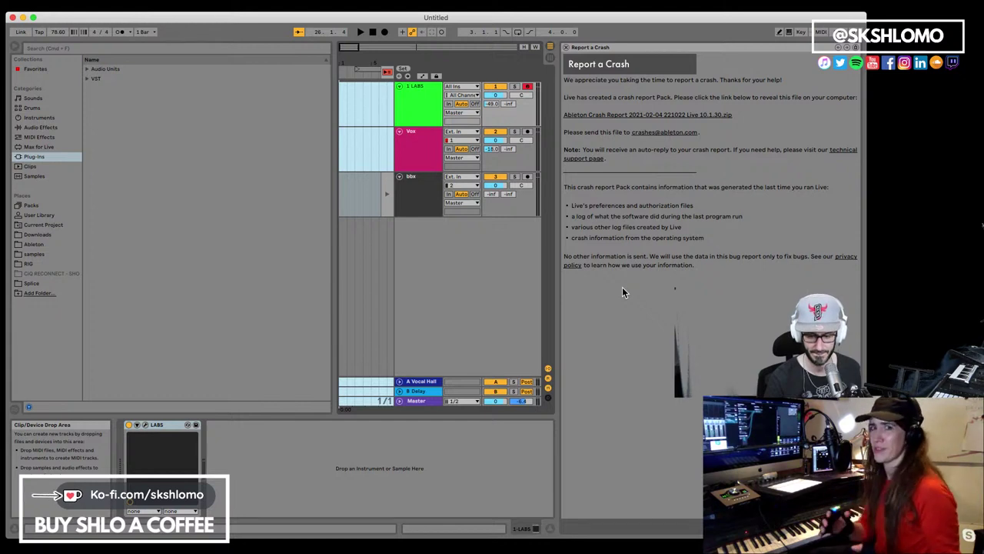
key(super+alt+h)
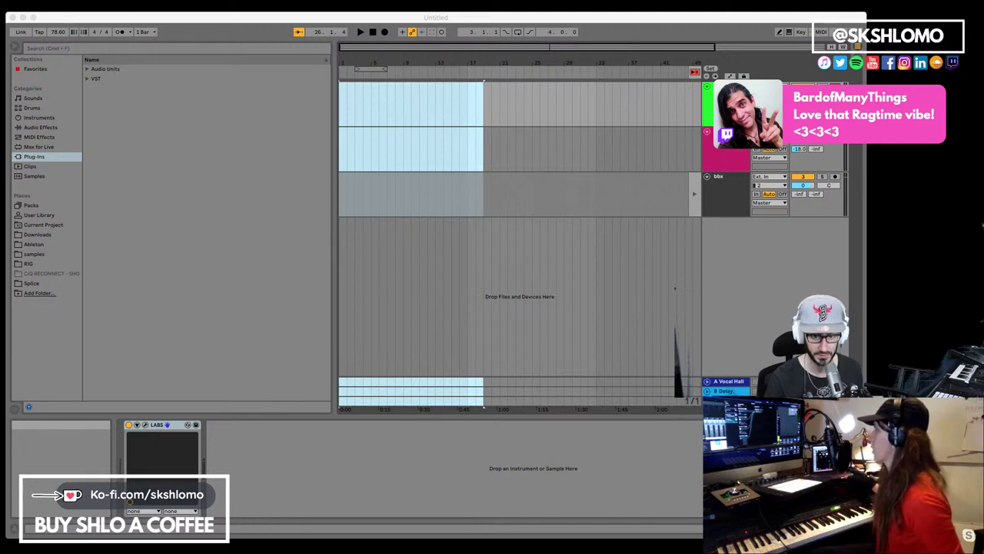
Step: Reposition the Live window and widen it to give the arrangement more room
key(ctrl+alt+Return)
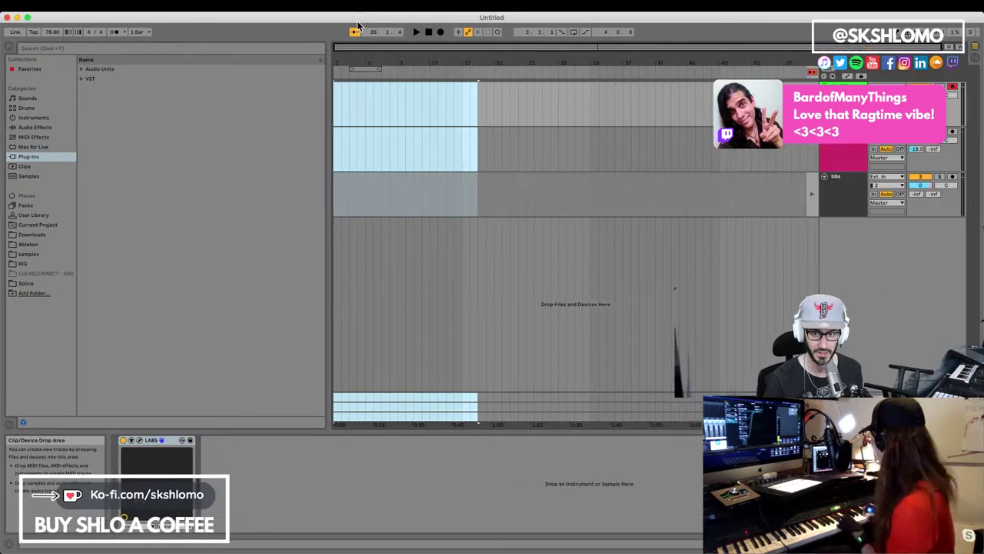
double_click(694, 15)
drag(663, 22, 669, 27)
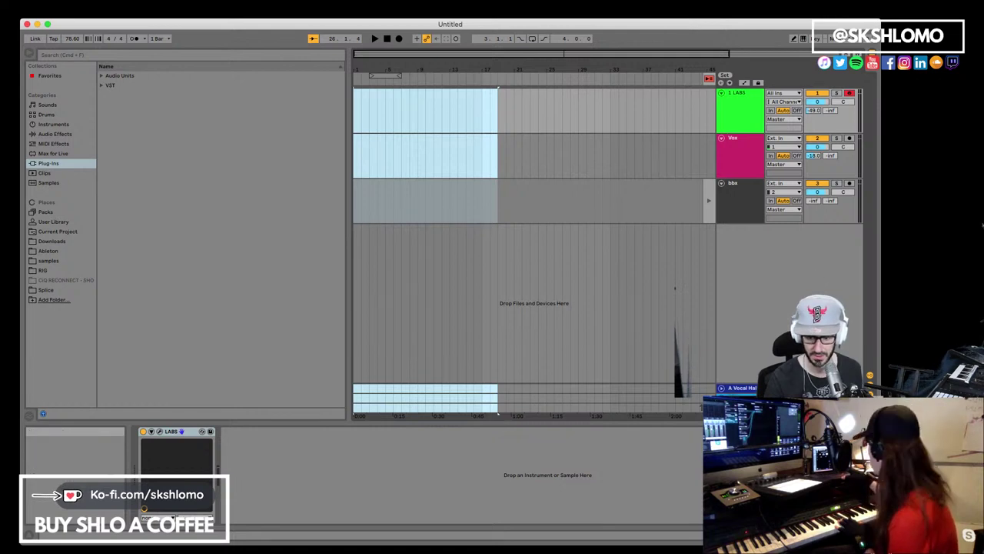
drag(863, 241, 950, 241)
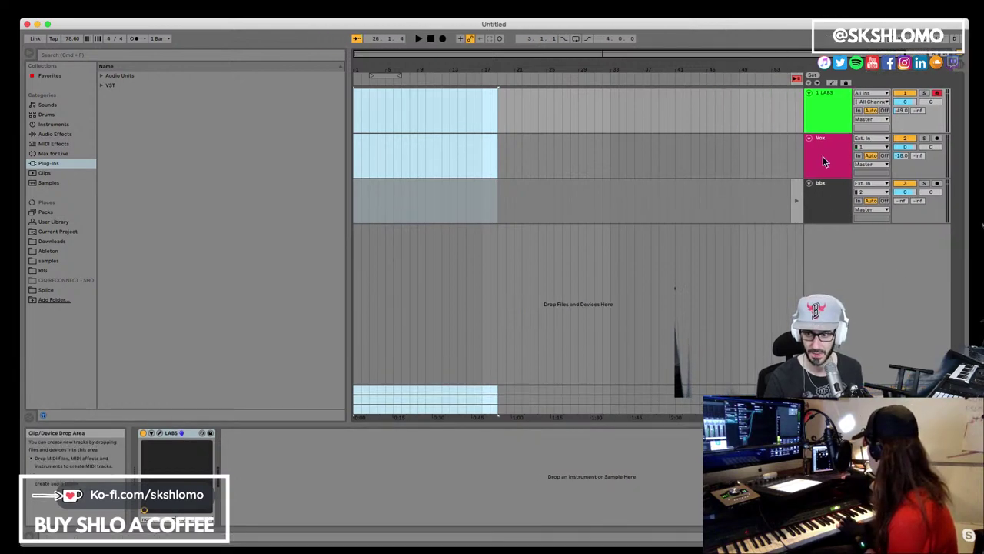
Step: Insert a MIDI track below LABS and load the Endlesss Studio Audio Unit plug-in onto it
key(super+shift+t)
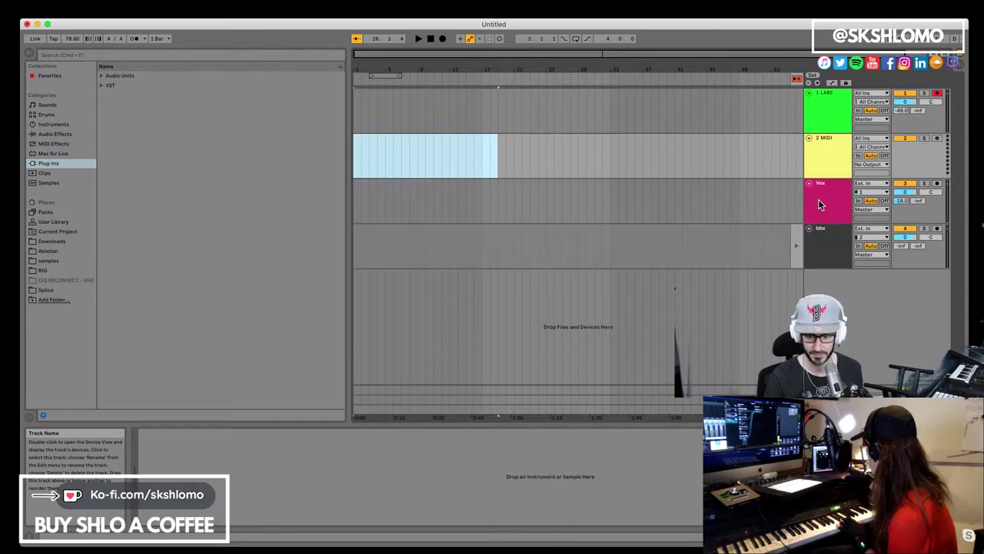
click(828, 173)
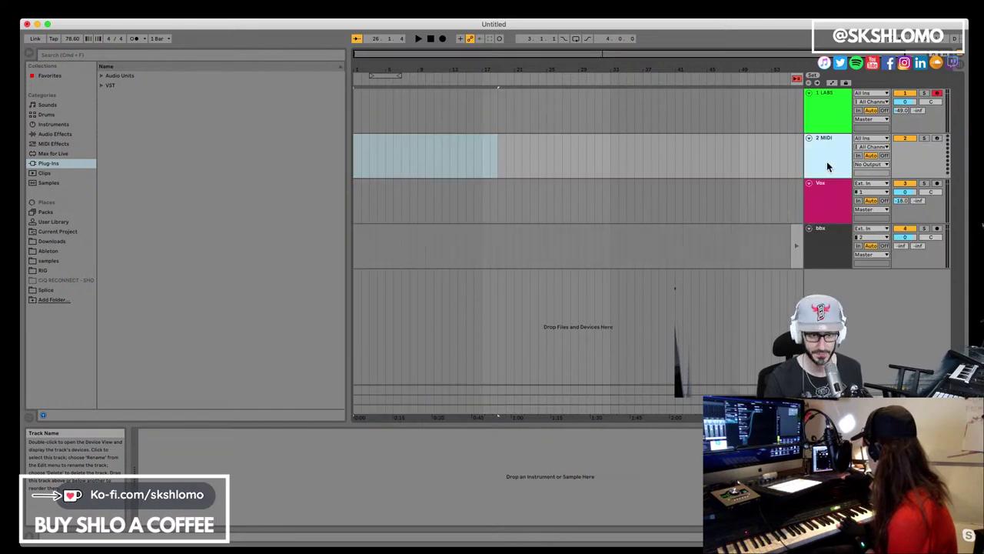
click(102, 76)
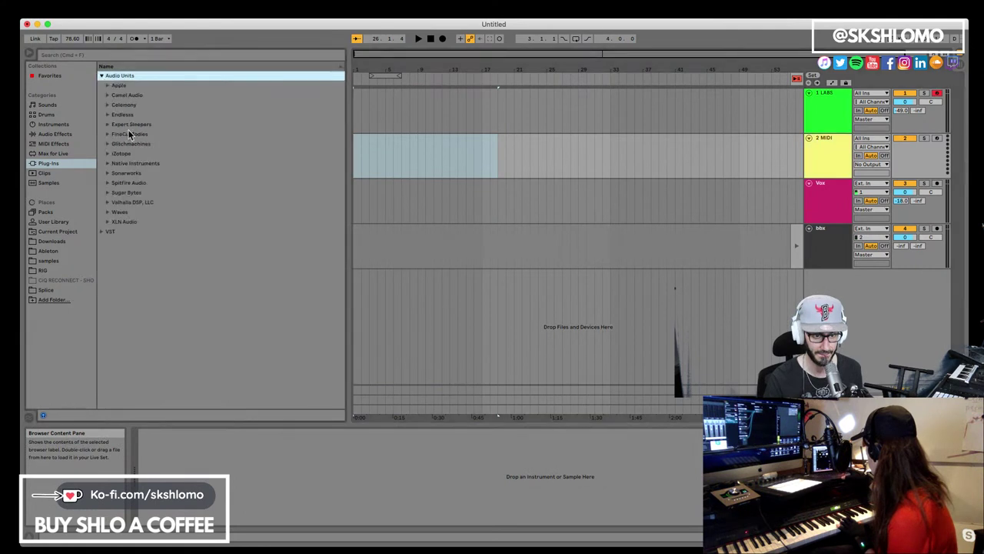
click(114, 116)
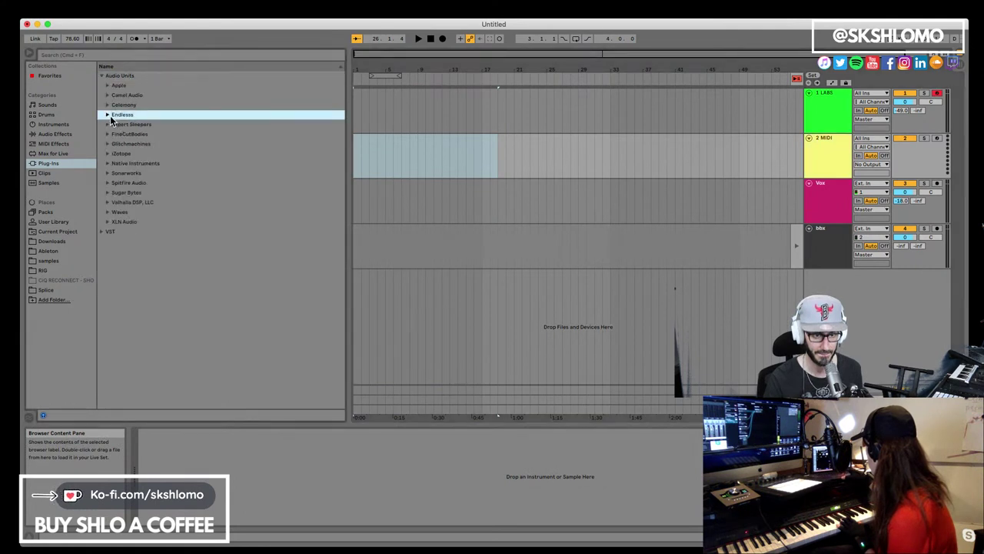
click(107, 115)
drag(134, 125, 817, 158)
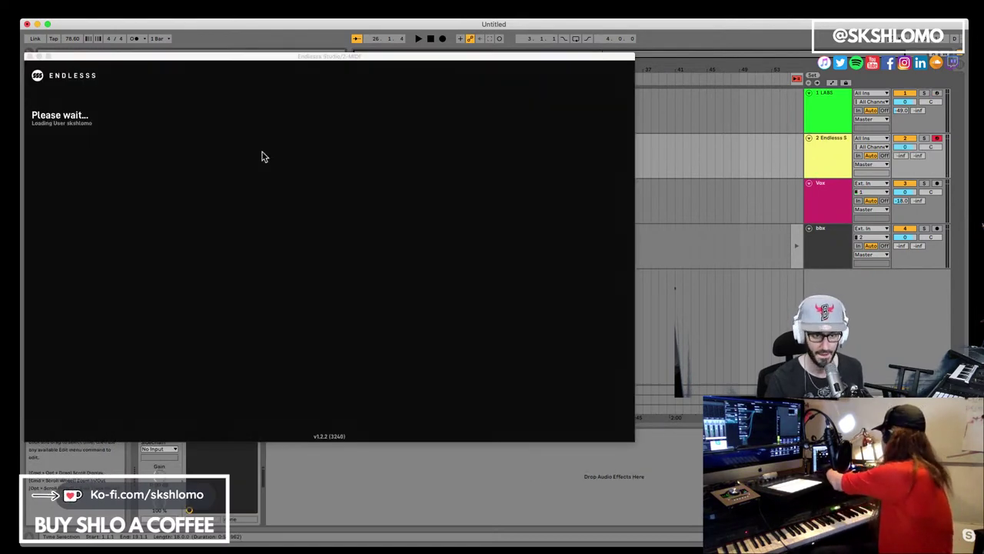
Step: Reposition and reopen the Endlesss Studio plug-in window, and load the SK Shlomo x Imogen Heap jam
drag(243, 60, 360, 65)
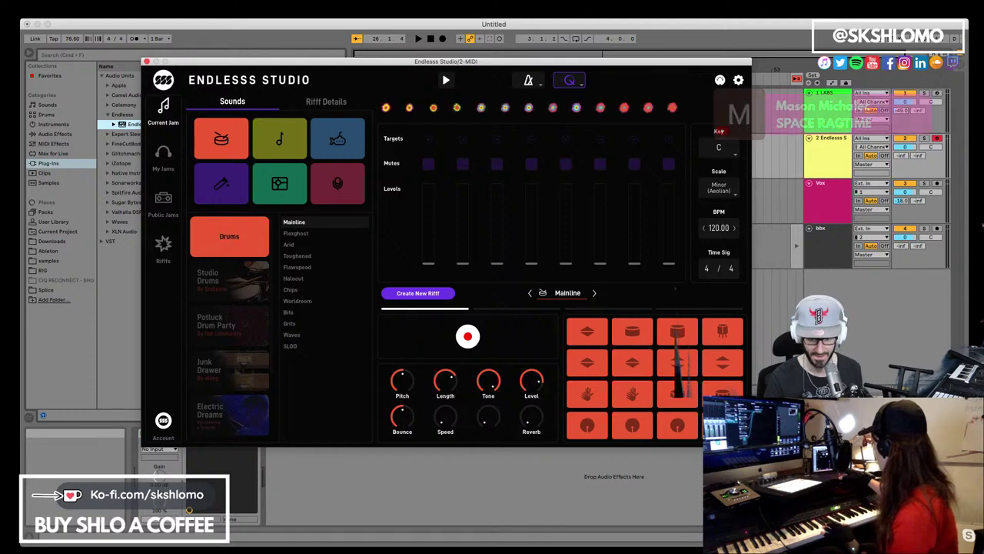
key(super+w)
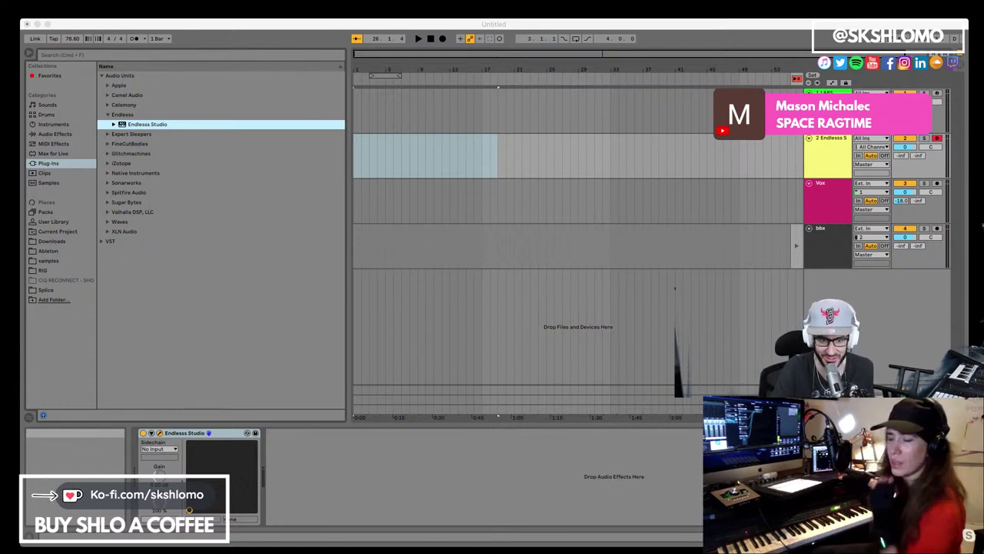
click(175, 432)
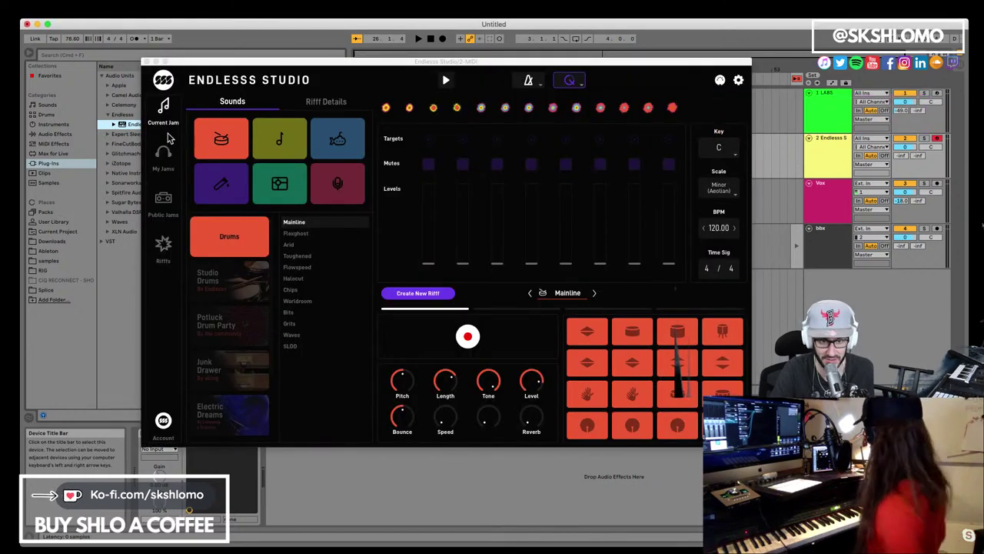
click(164, 163)
click(231, 189)
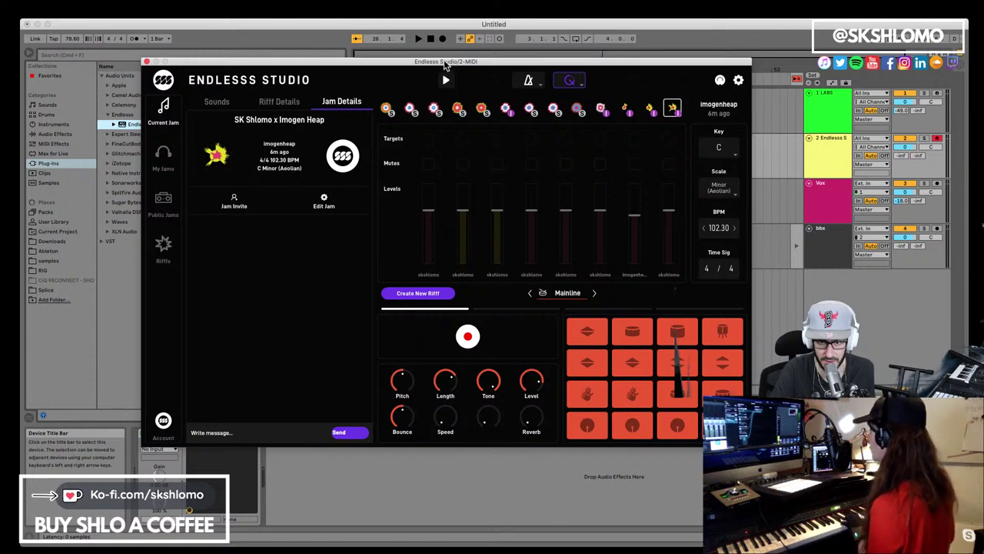
Step: Set the project tempo to 101.10 BPM and play the jam in sync with the Live transport
drag(443, 64, 445, 80)
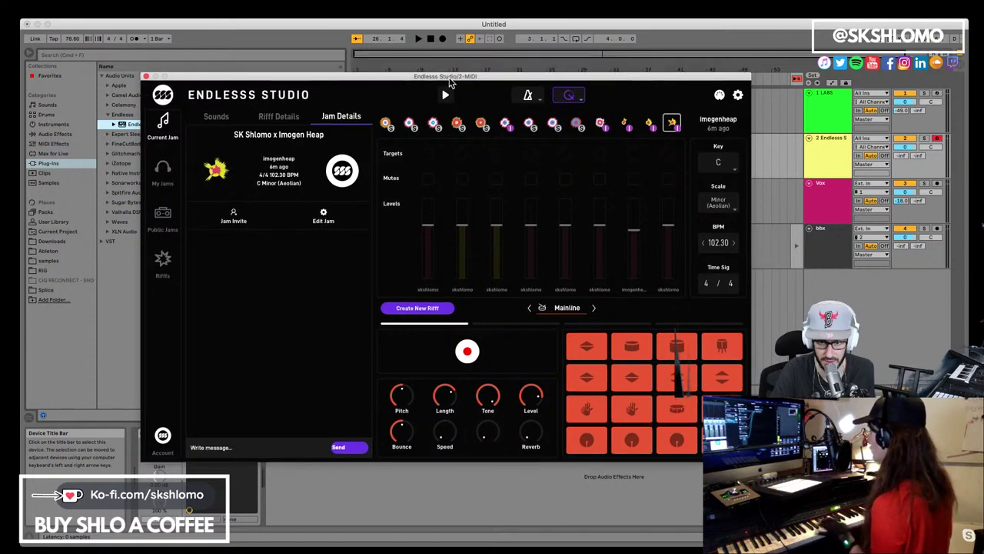
click(418, 38)
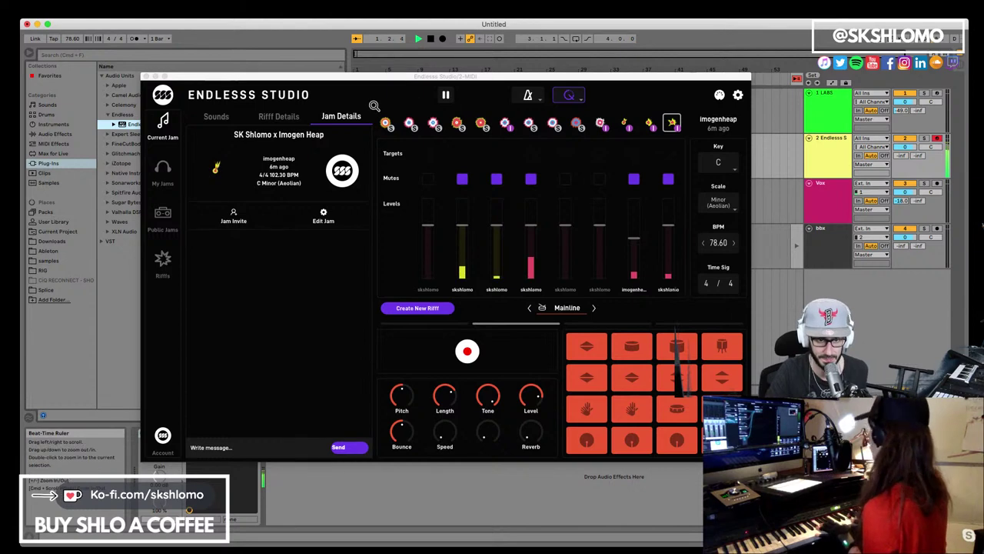
key(space)
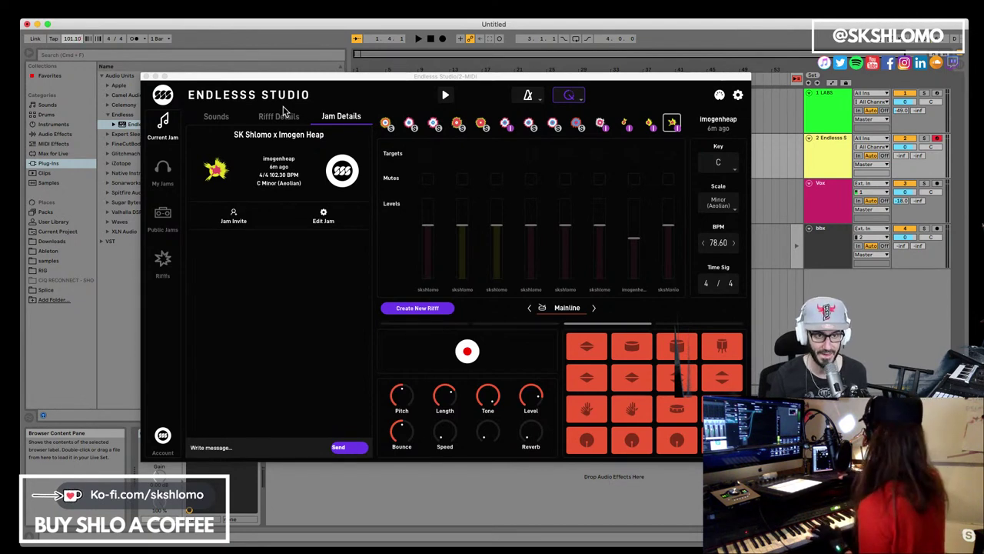
key(space)
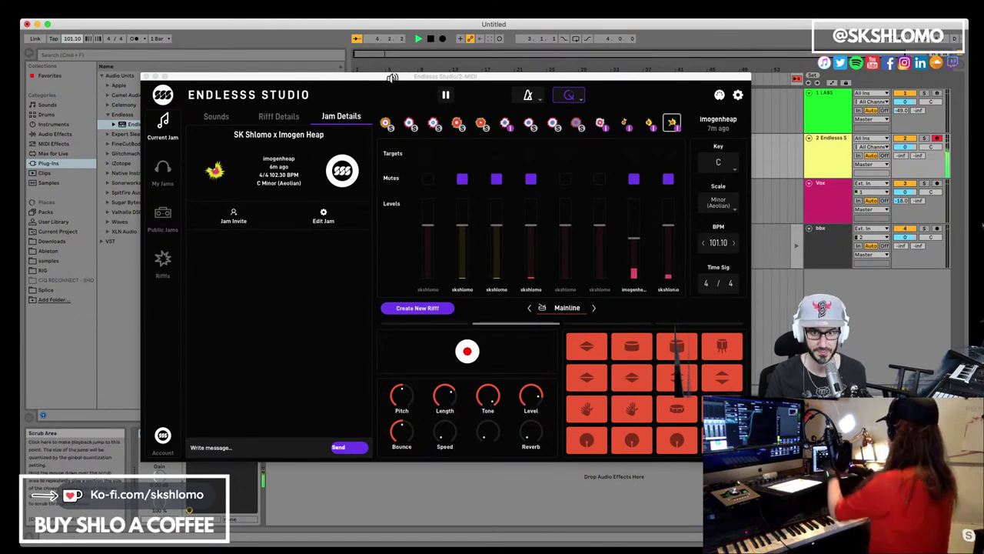
Step: Stop playback and place the latest riff's stems at bar 1 as new audio tracks below bbx, moving the plug-in window clear
drag(425, 92, 407, 85)
click(427, 88)
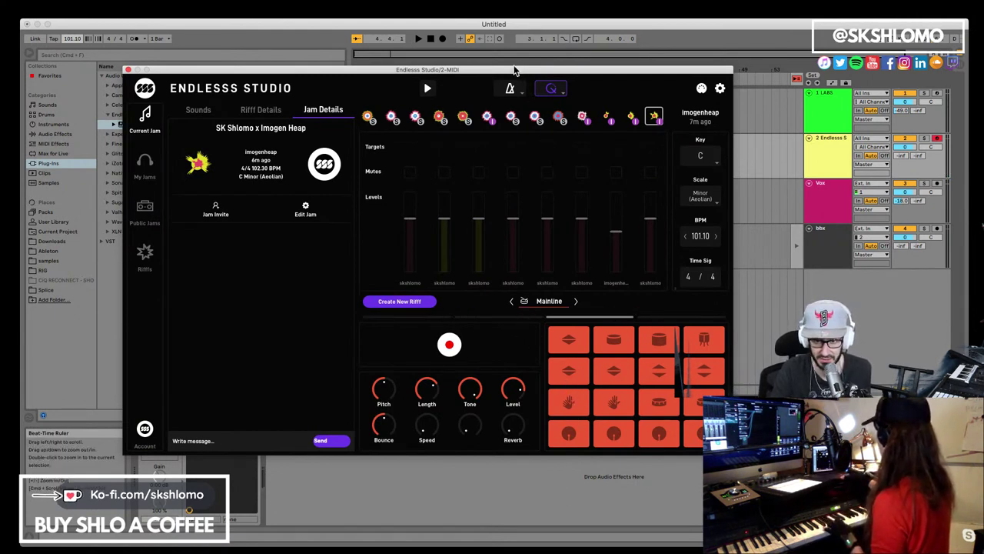
drag(509, 73, 644, 286)
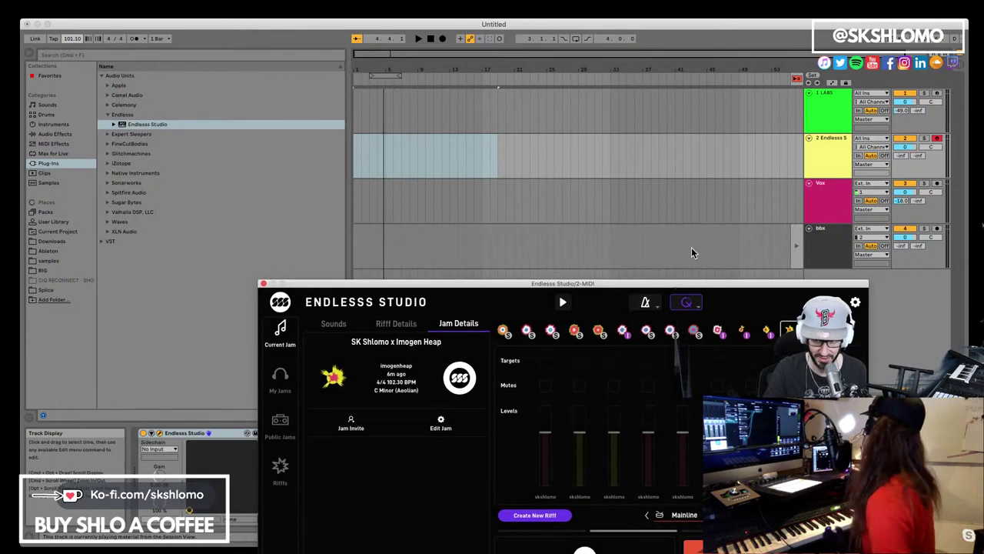
drag(674, 286, 561, 254)
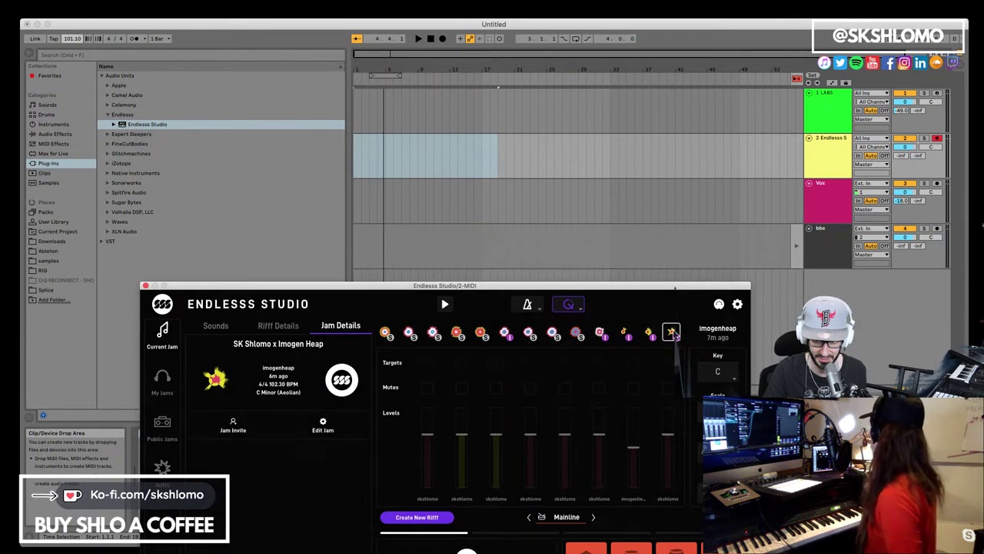
drag(632, 290, 356, 285)
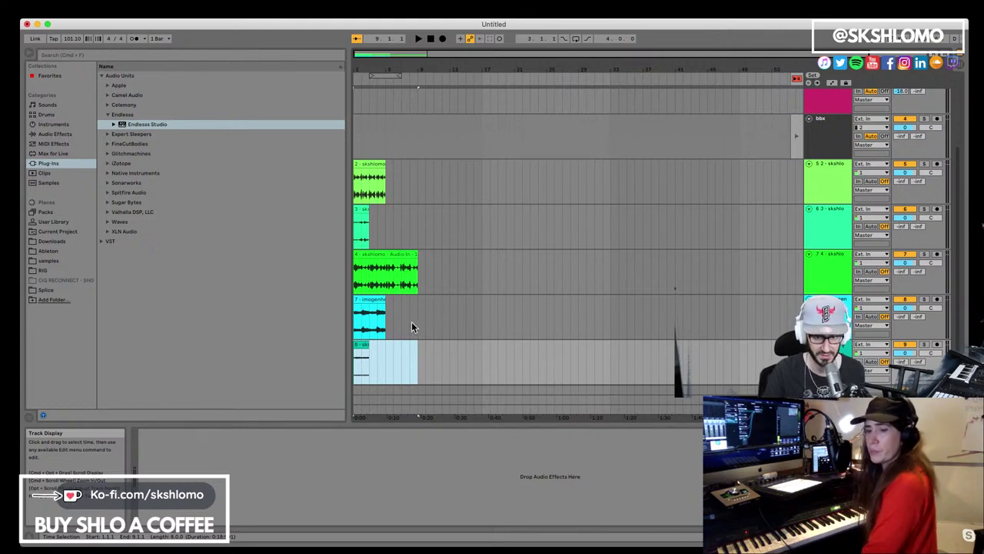
Step: Group the five imported stem tracks and name the group STEMS
click(818, 186)
scroll(818, 186, down, 2)
shift+click(828, 338)
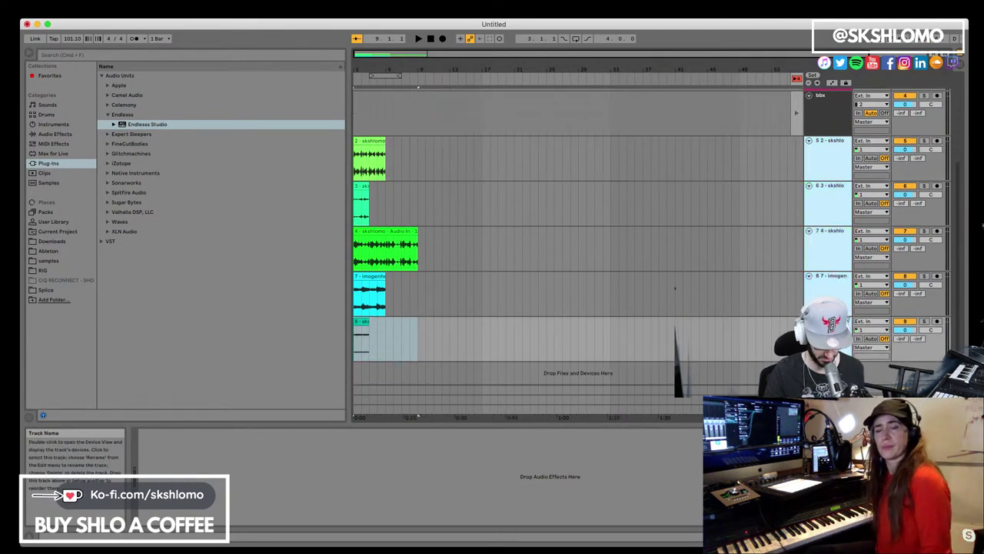
key(super+g)
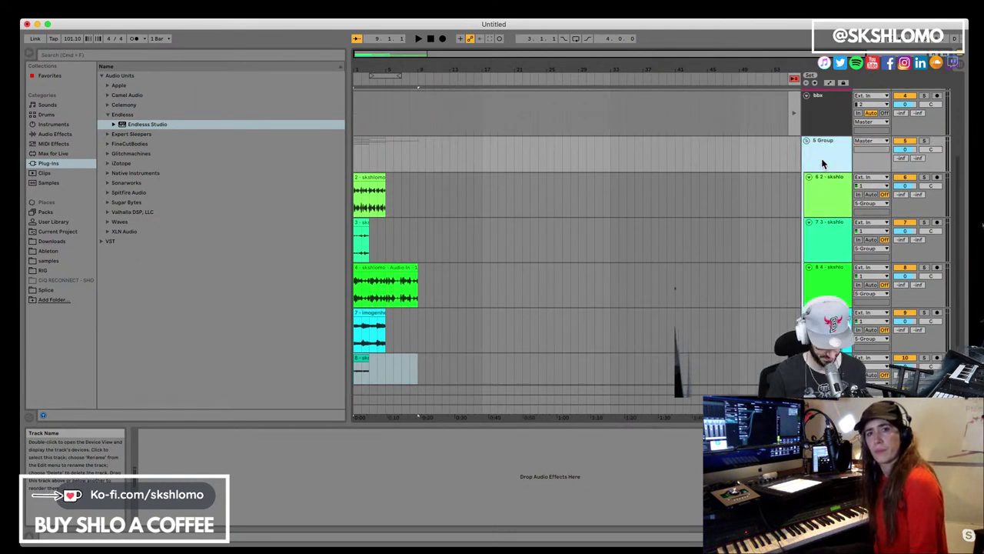
text(MS)
key(Return)
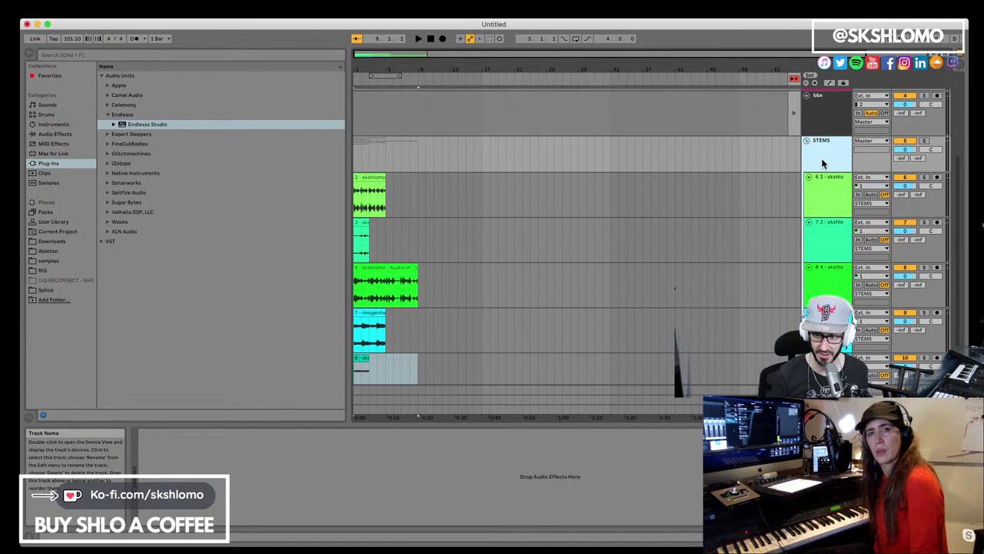
Step: Move the Endlesss Studio track below bbx, directly above the STEMS group
scroll(821, 123, up, 2)
scroll(821, 123, up, 3)
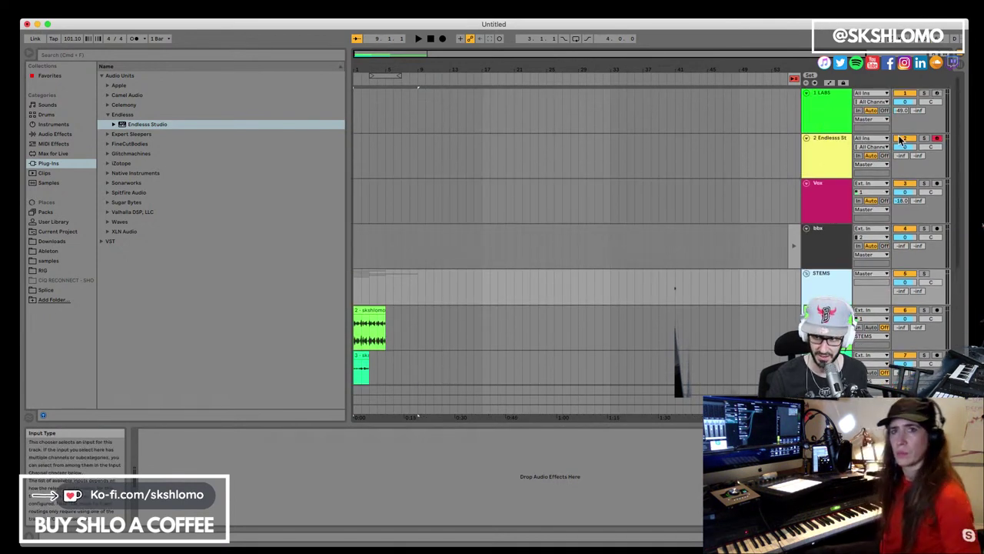
click(841, 150)
click(842, 153)
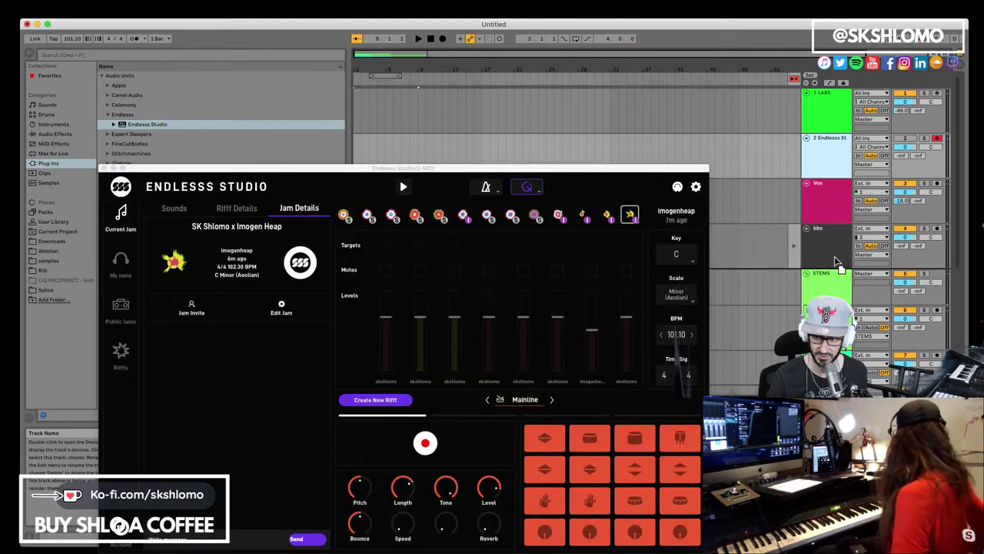
drag(838, 234, 831, 217)
Step: Delete the Vox and bbx tracks and close the Endlesss Studio plug-in window
click(820, 117)
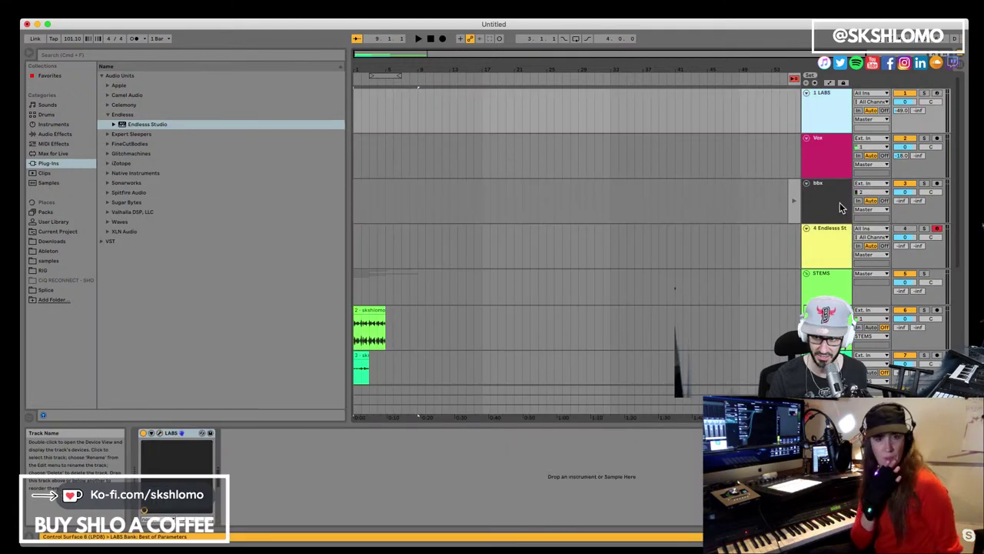
key(Down)
key(shift+Down)
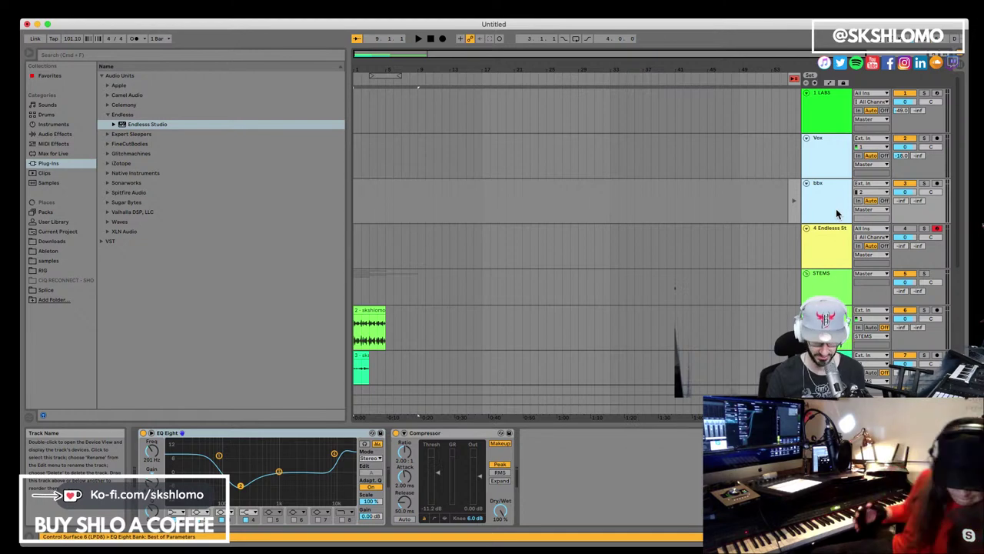
key(Delete)
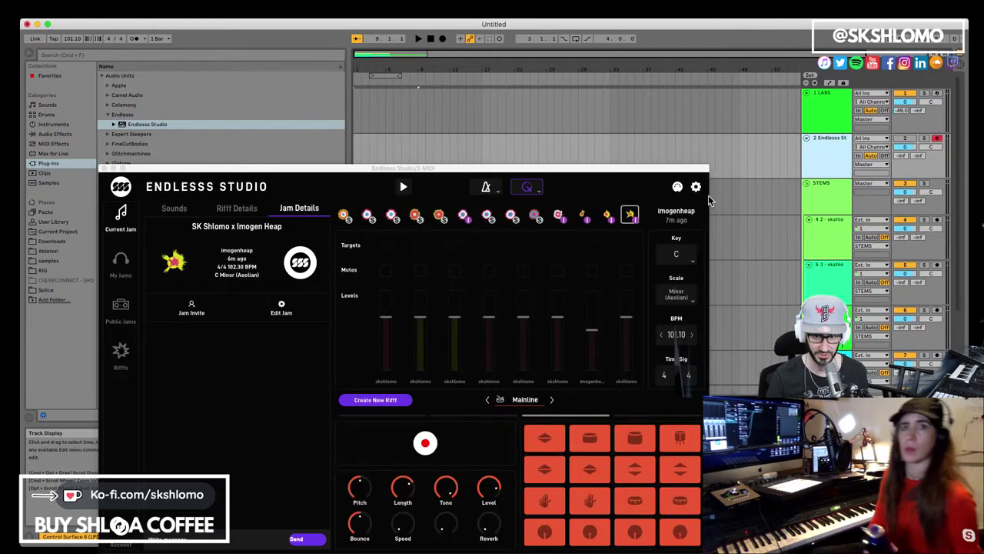
click(105, 168)
Step: Play the stems and extend the four shorter stem clips to bar 9, matching the length of the longest clip
key(space)
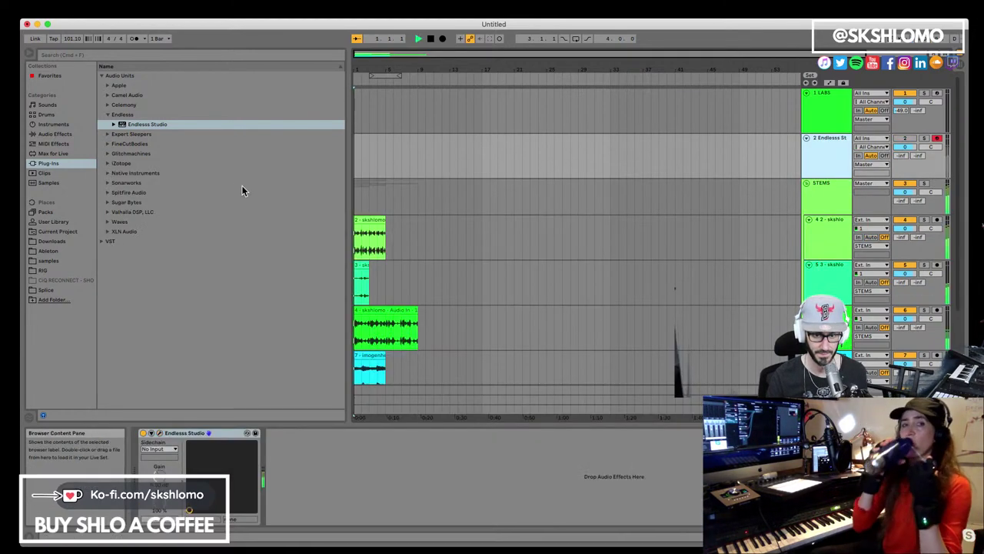
drag(368, 78, 408, 207)
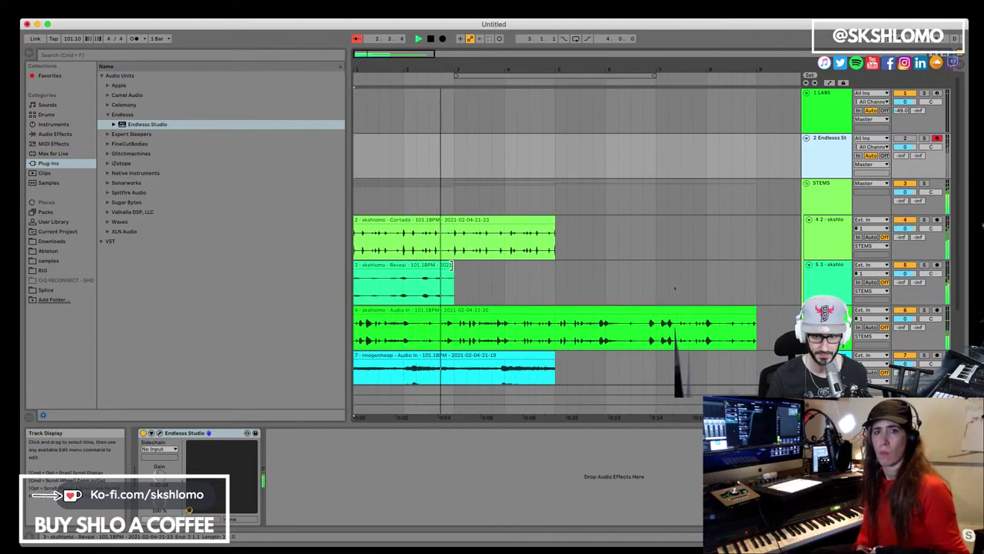
drag(455, 274, 787, 281)
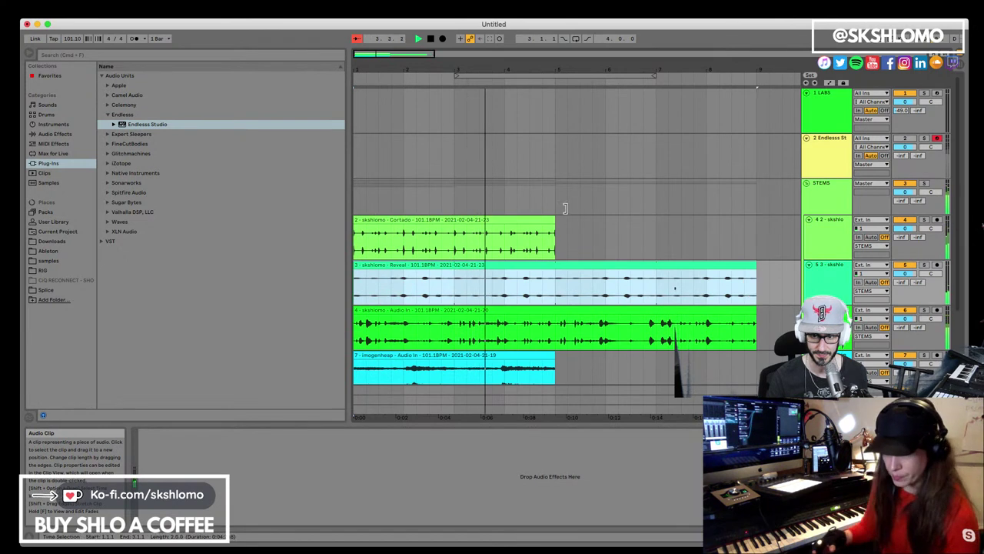
drag(553, 234, 757, 237)
scroll(615, 307, down, 1)
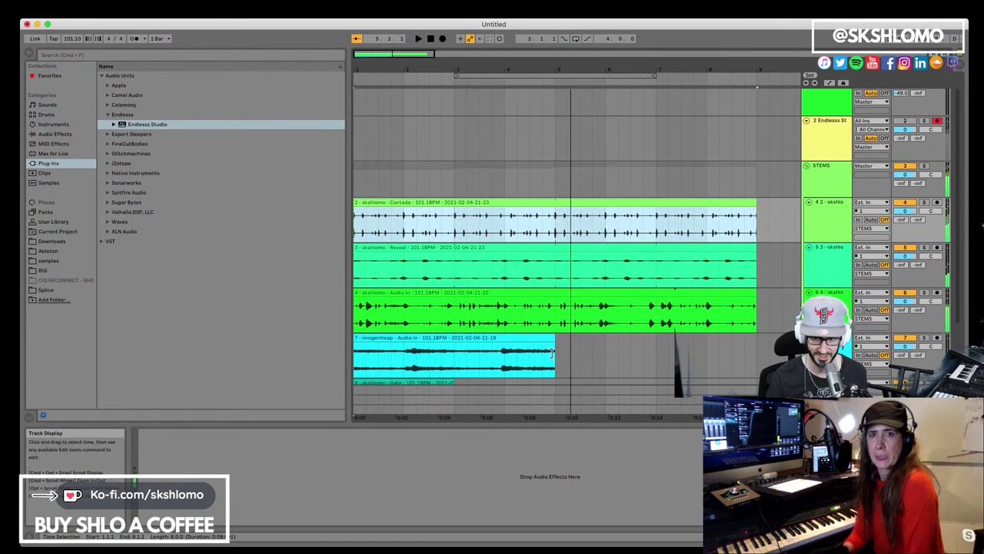
drag(554, 341, 757, 343)
scroll(546, 288, down, 3)
scroll(547, 288, down, 1)
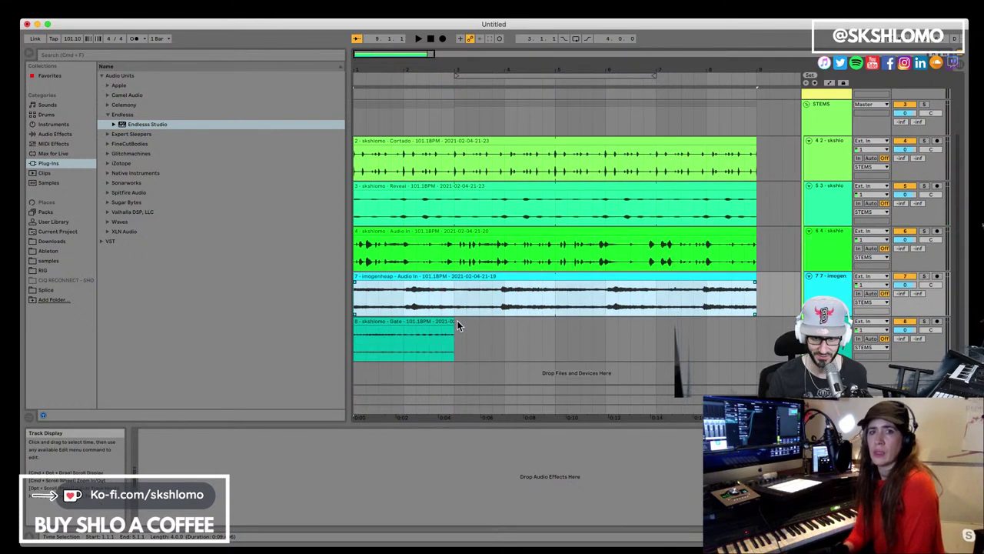
drag(453, 320, 742, 324)
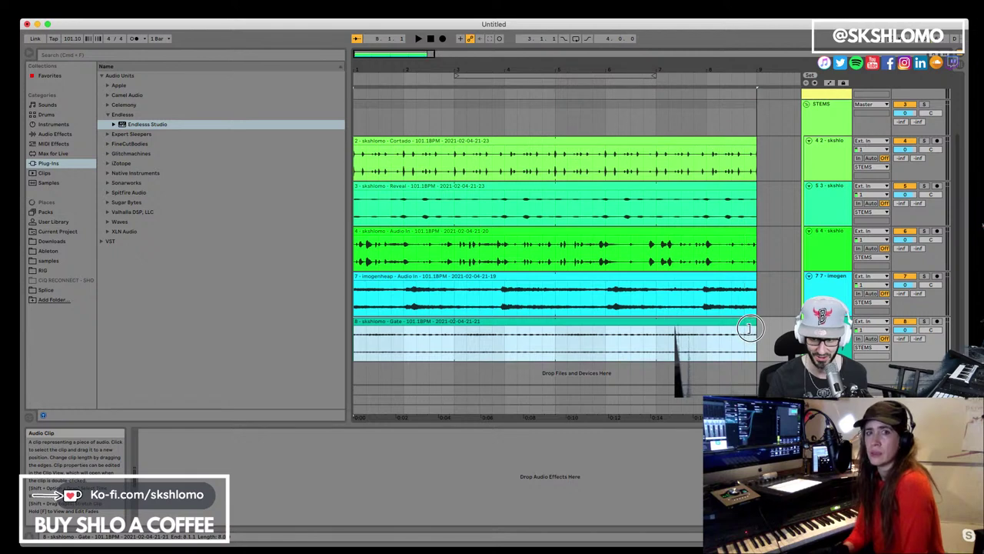
Step: Audition the extended stems from the start, stop playback and go over the stem tracks
key(space)
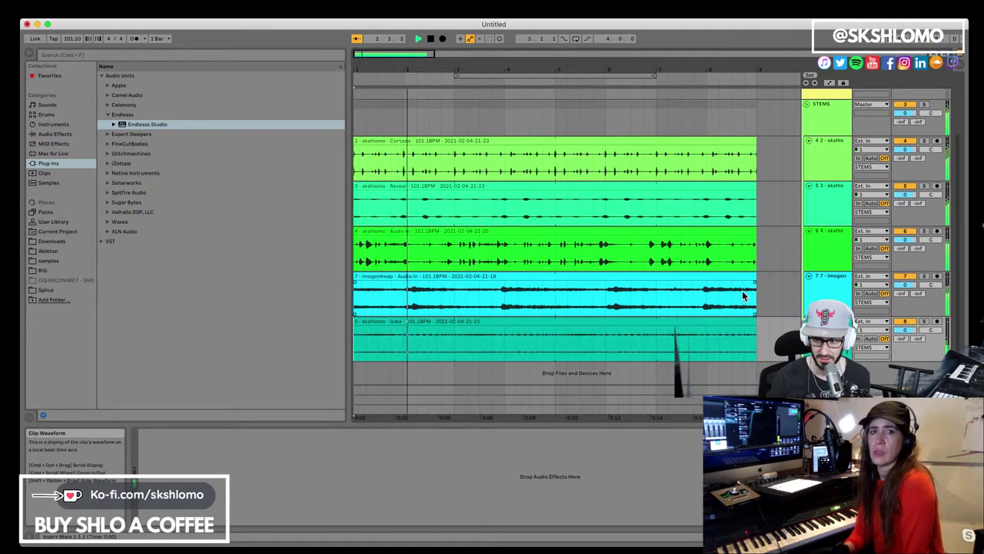
scroll(770, 265, up, 1)
scroll(770, 265, down, 1)
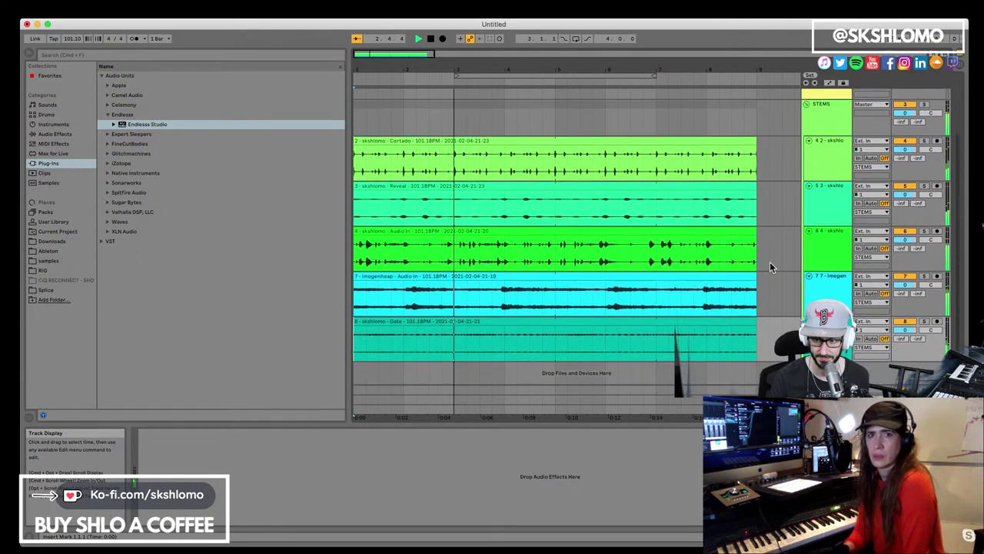
key(space)
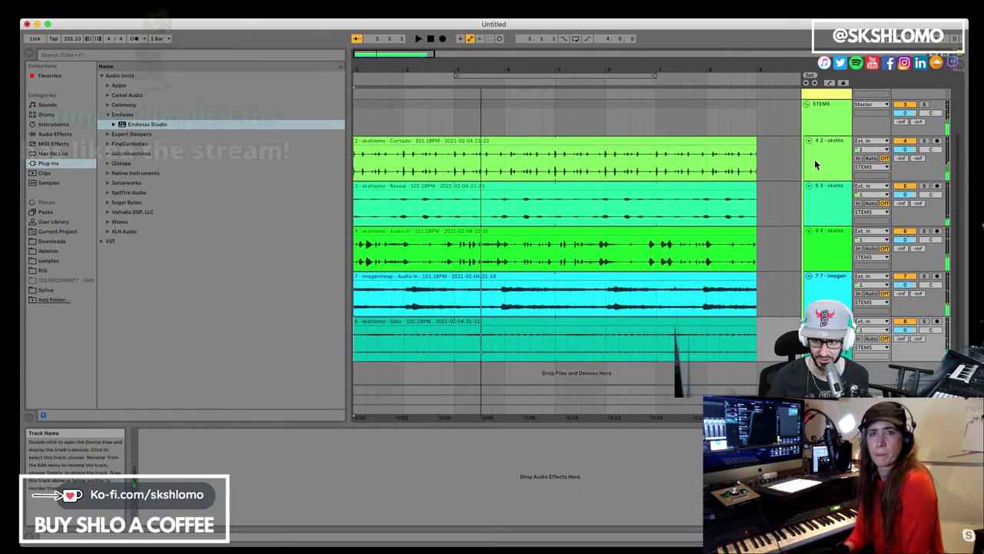
click(814, 159)
click(819, 195)
click(830, 279)
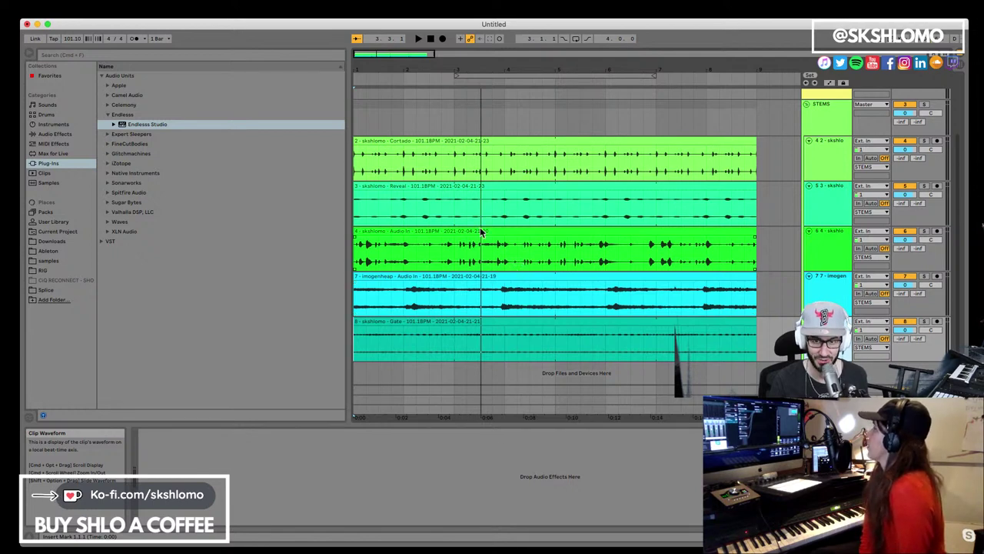
Step: Play the stems from the start of the Cortado clip, then solo its track and listen to it alone
drag(425, 74, 450, 95)
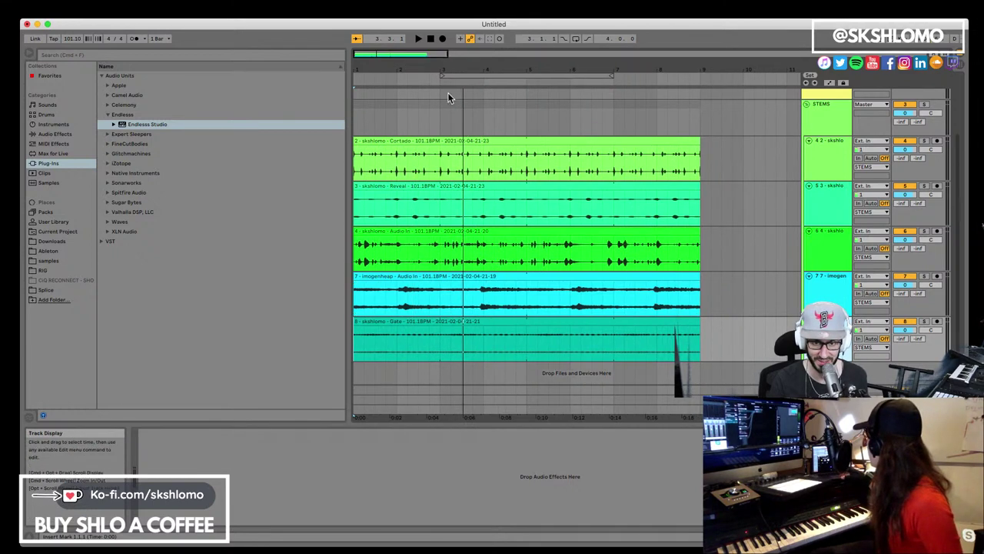
click(384, 148)
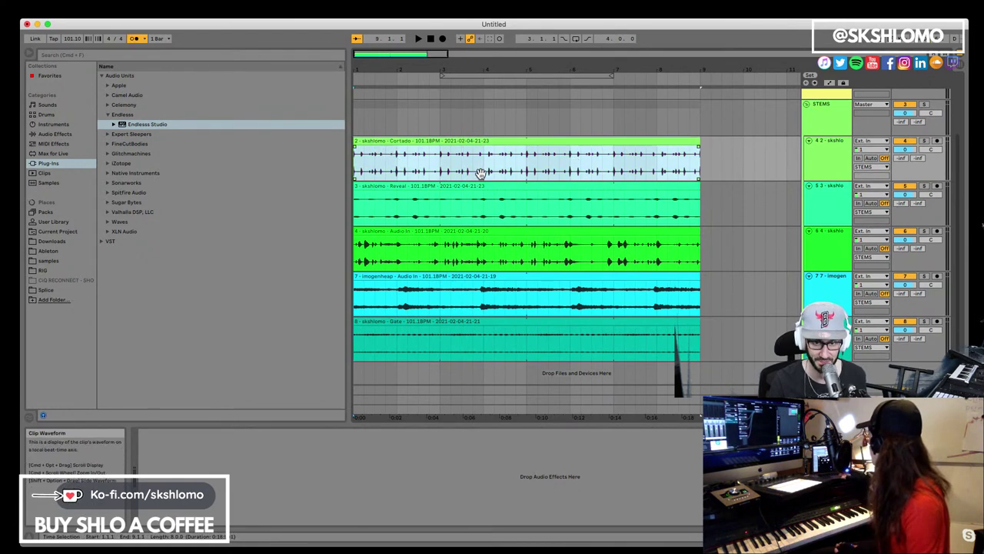
key(space)
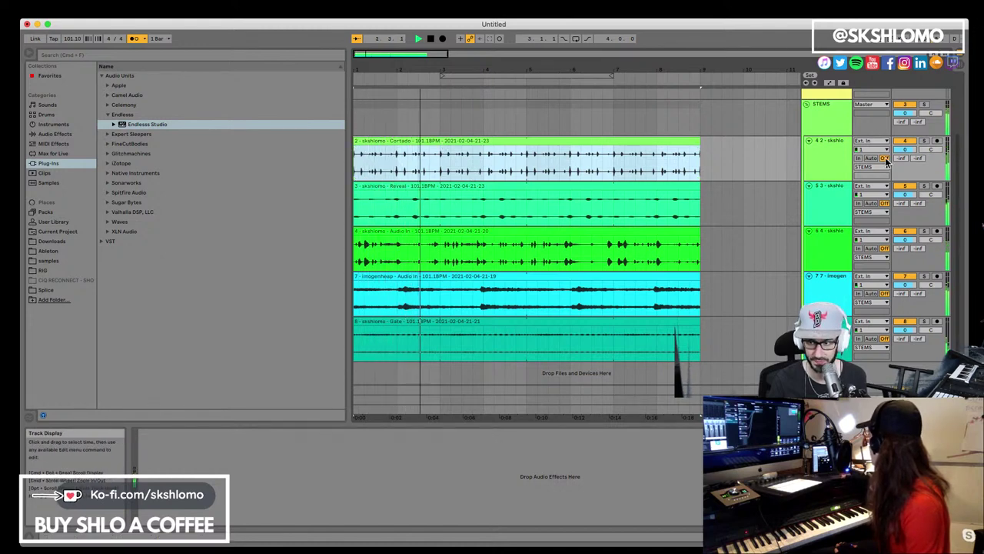
key(space)
click(925, 143)
key(space)
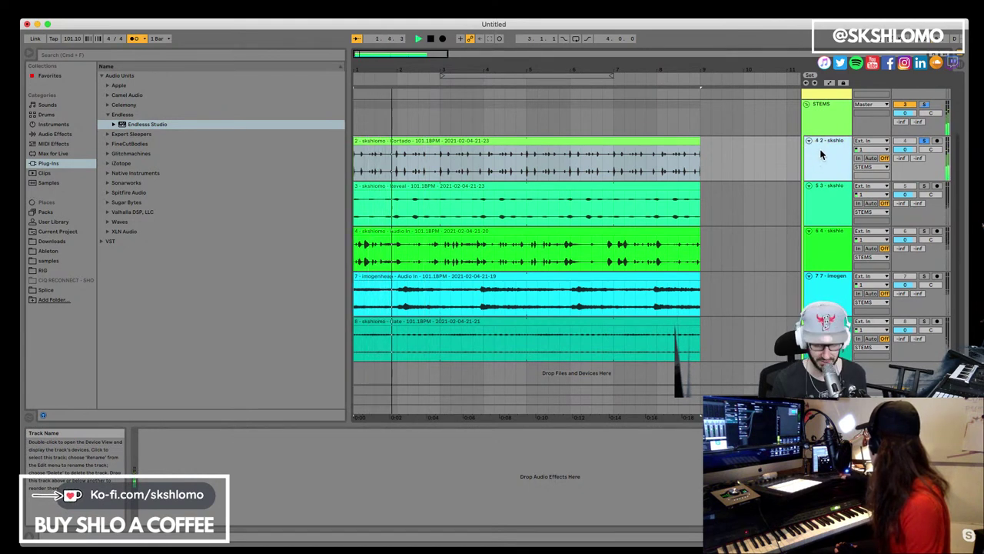
Step: Rename the Cortado stem's track as twinkly
key(super+r)
text(twinkly)
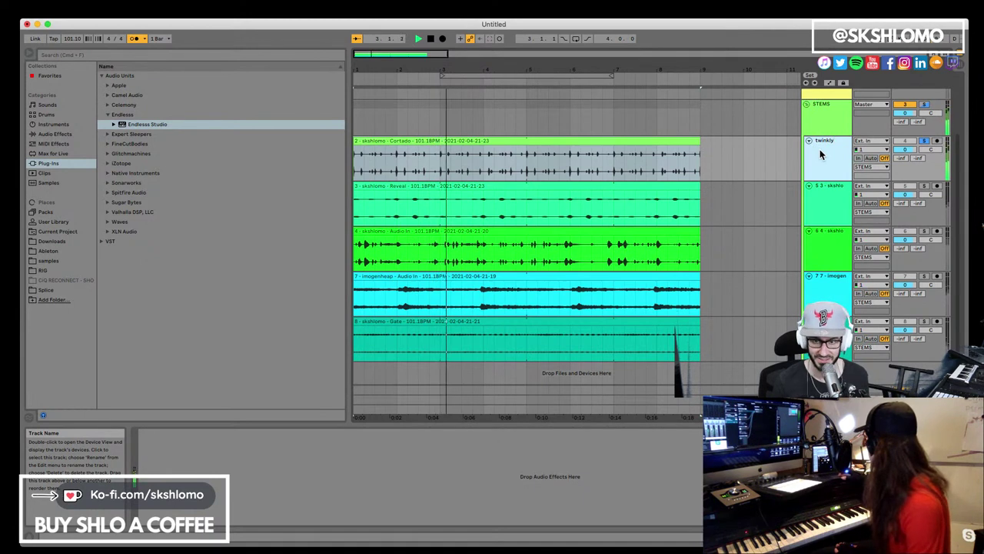
key(Return)
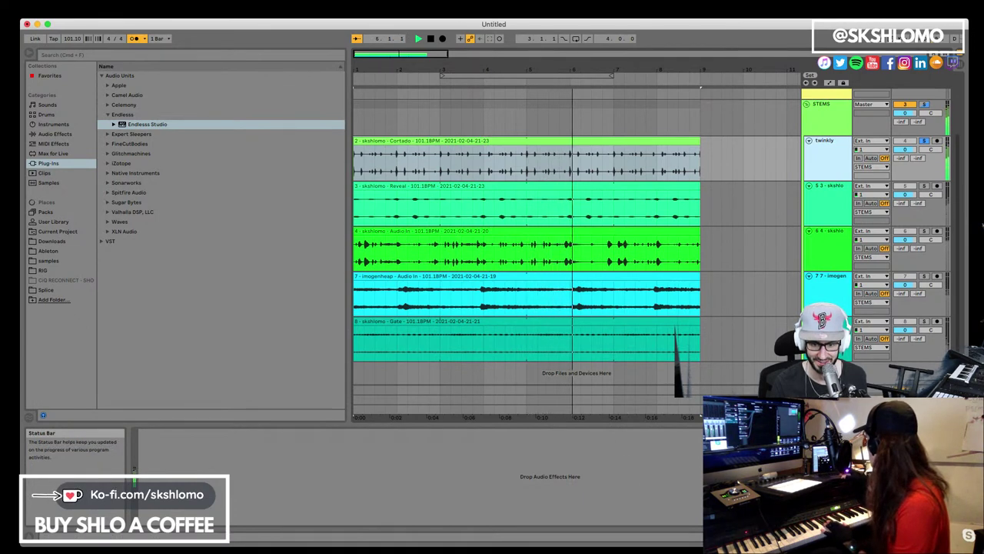
Step: Solo the Reveal stem's track in place of twinkly, play it from the start, and turn the solo off
scroll(721, 228, right, 3)
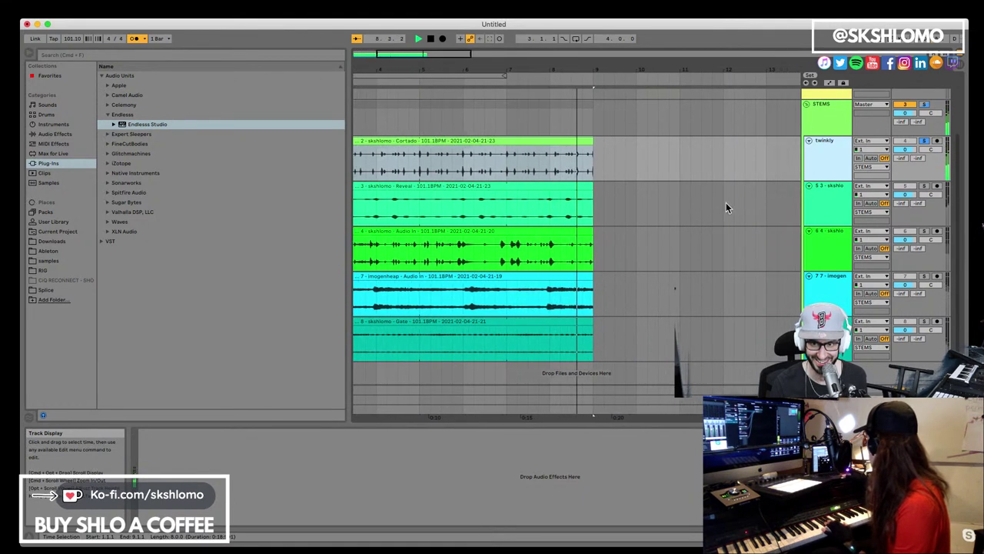
mouse_move(516, 65)
mouse_down()
mouse_move(528, 63)
mouse_move(512, 66)
mouse_move(515, 54)
mouse_up()
click(924, 185)
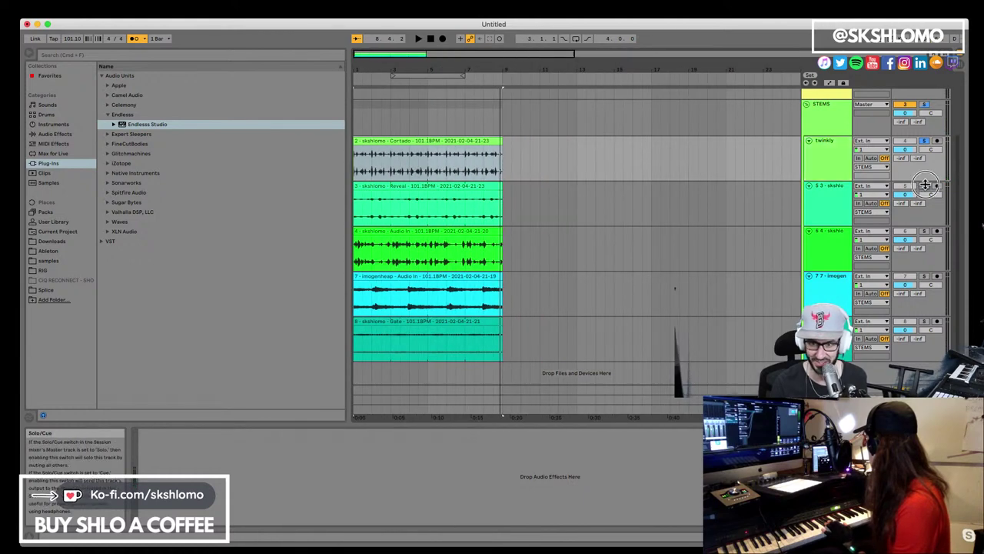
click(449, 187)
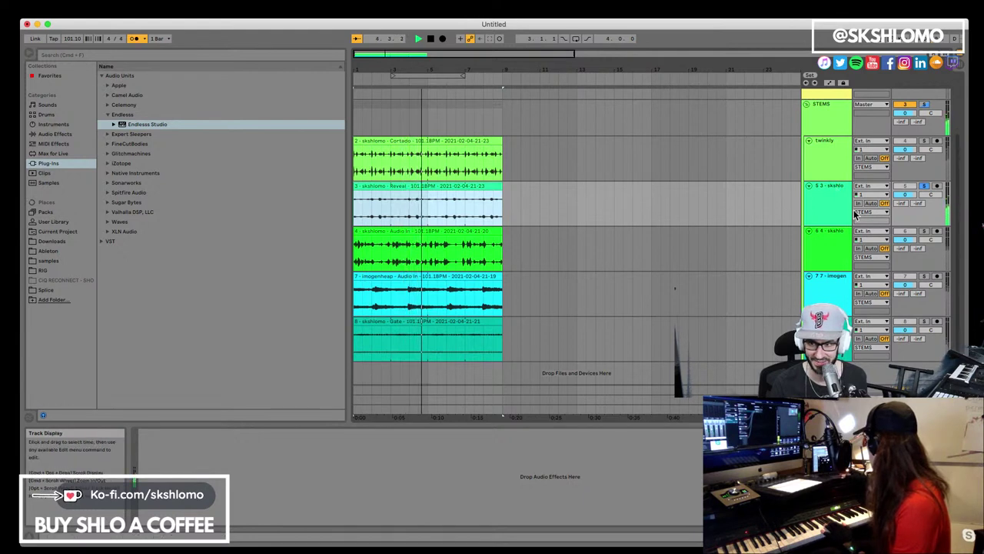
click(924, 187)
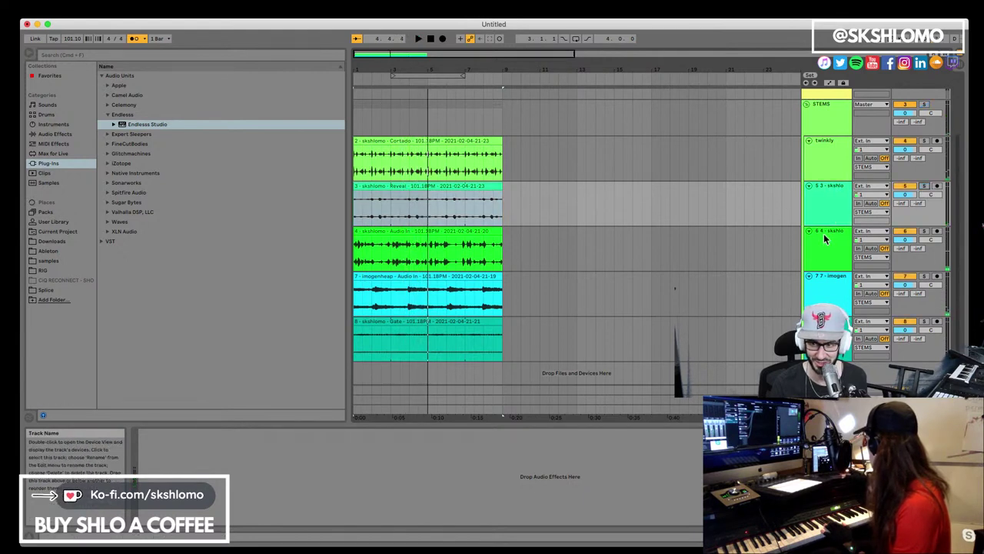
Step: Play all stems together briefly, stop, and rename the Reveal stem's track as warm synth
key(space)
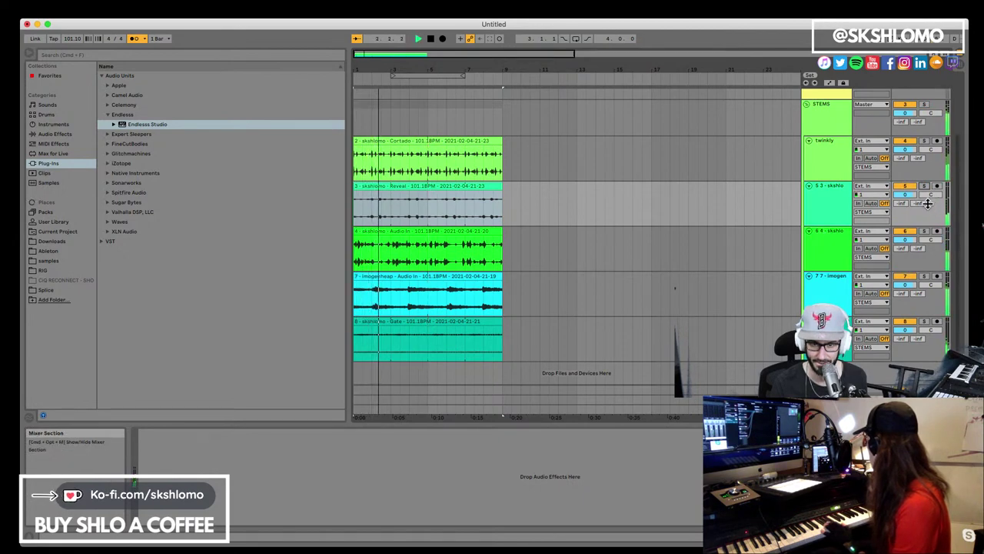
key(space)
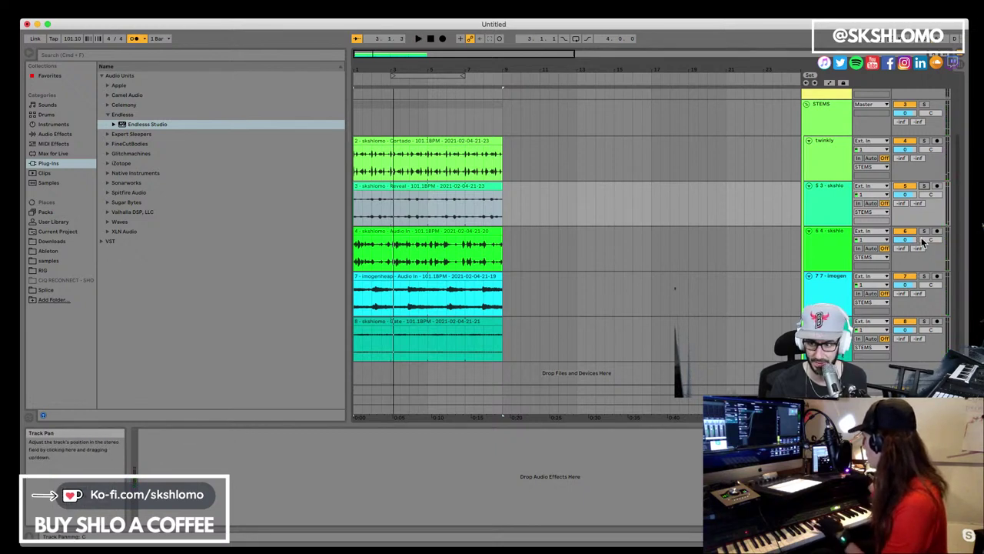
click(830, 200)
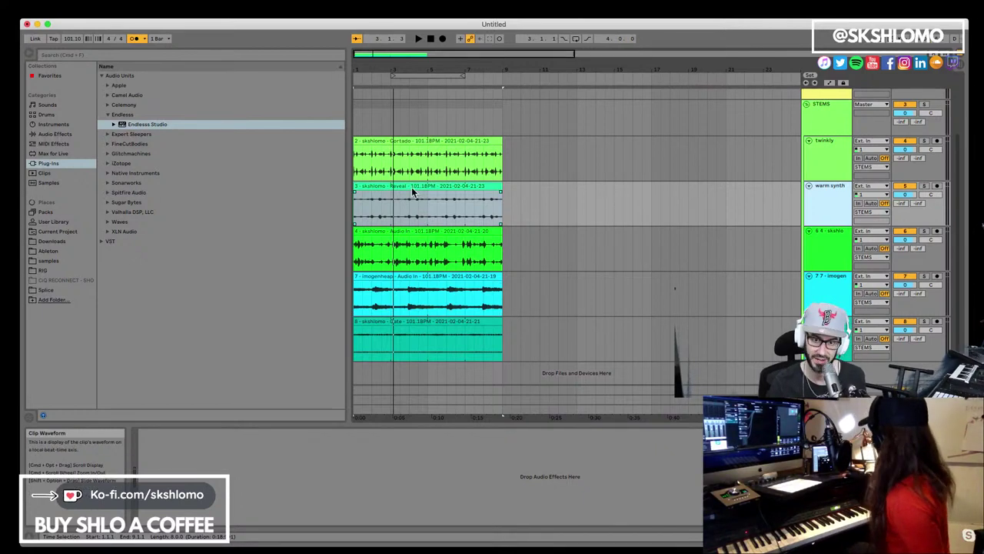
Step: Set the warp mode of all five stem clips to Re-Pitch and the project tempo to 79.97 BPM
key(Up)
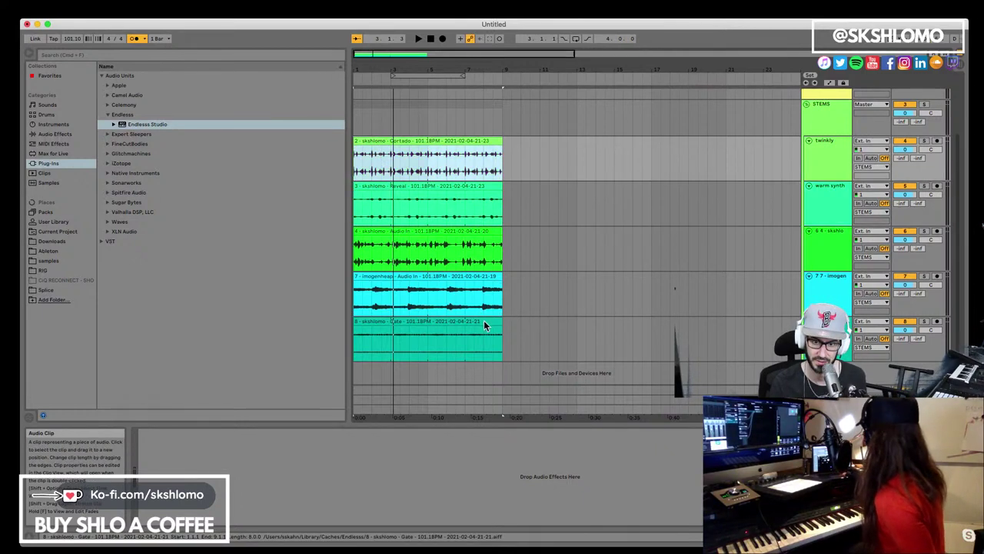
shift+click(482, 323)
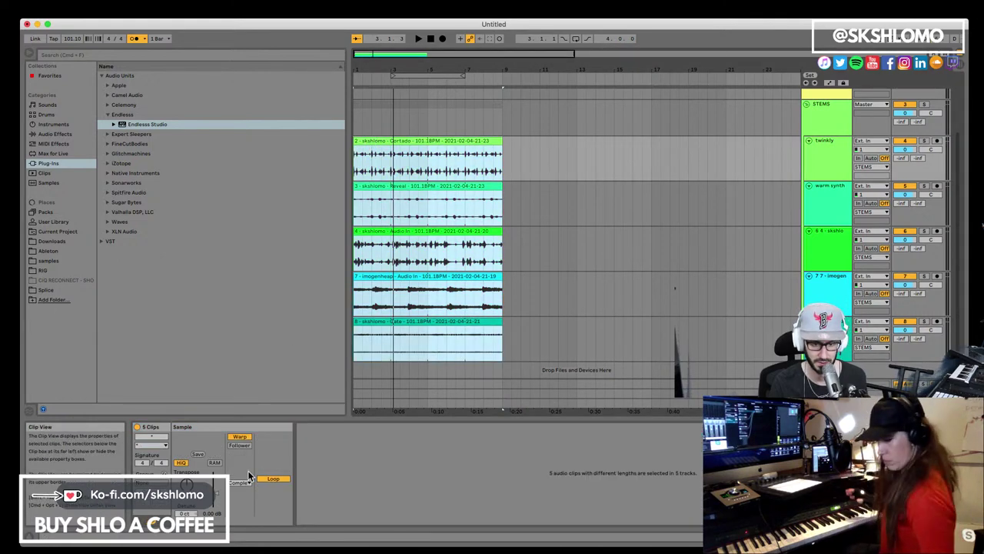
click(243, 481)
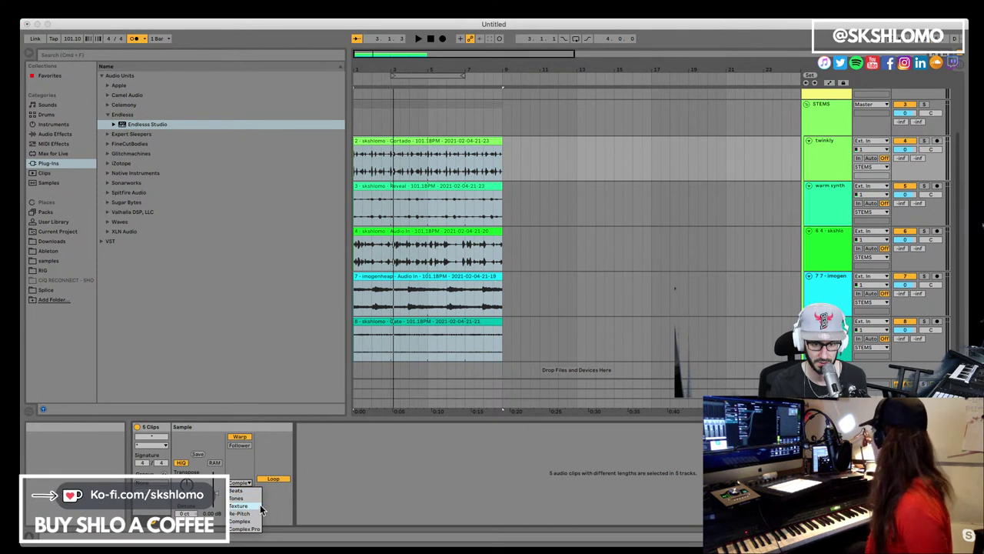
click(261, 513)
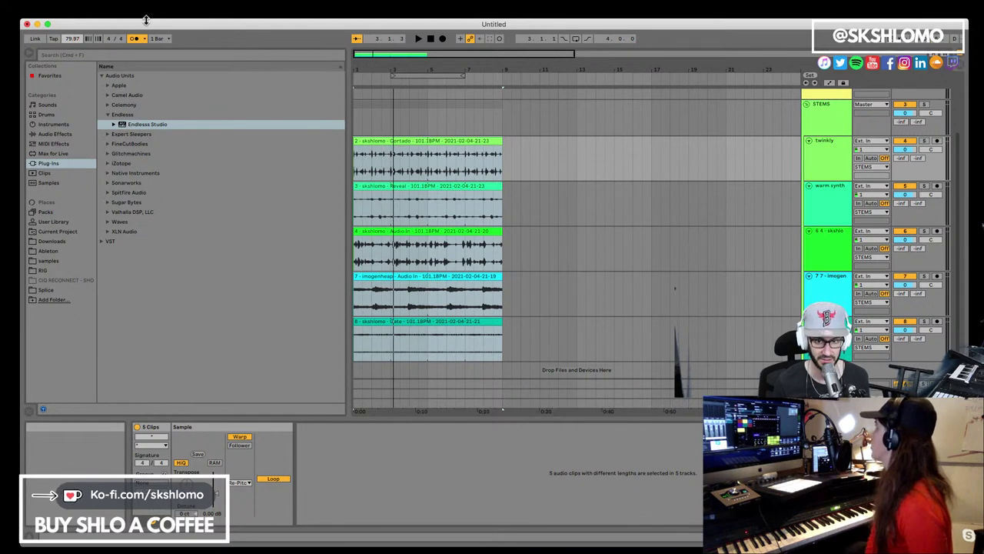
Step: Play the re-pitched stems from the start, soloing the Gate stem briefly to hear it alone
key(space)
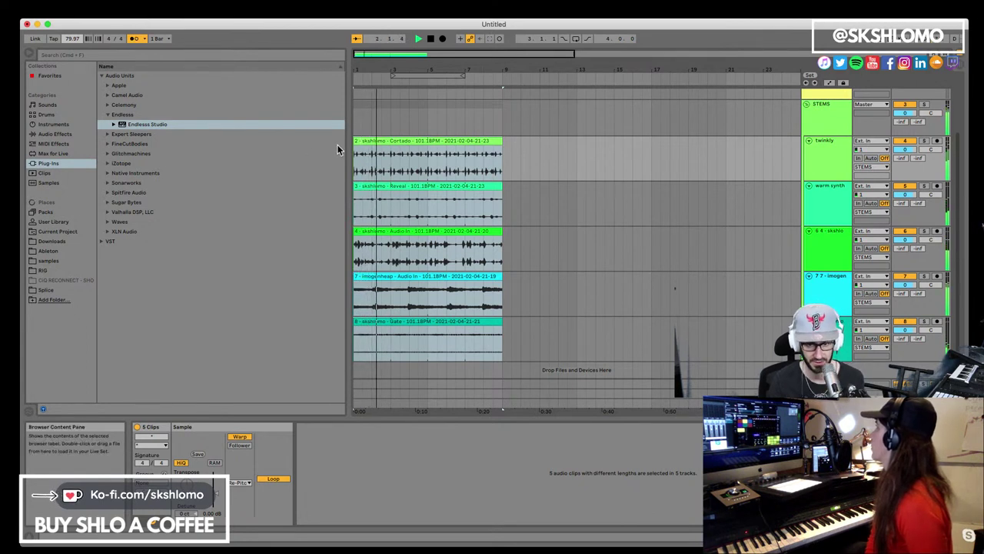
click(466, 265)
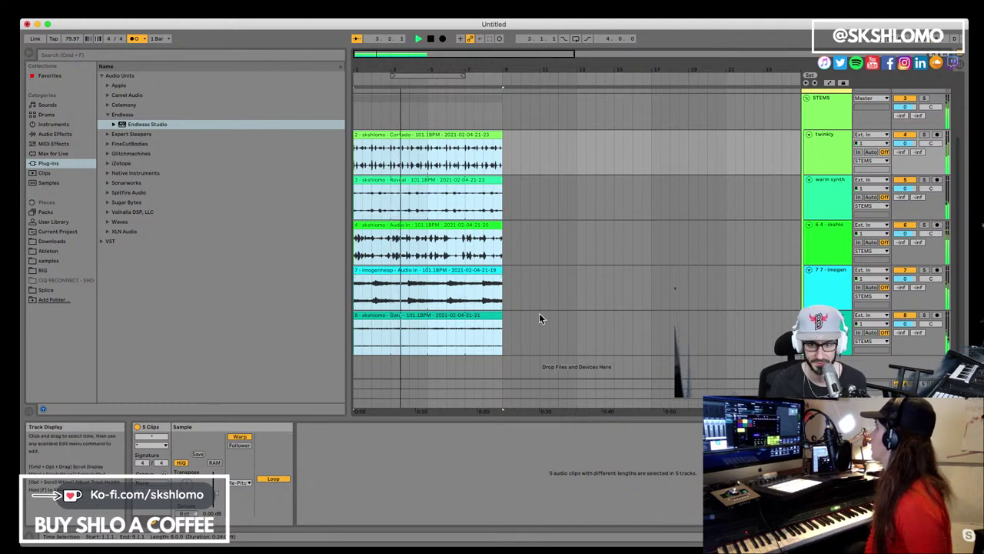
click(928, 319)
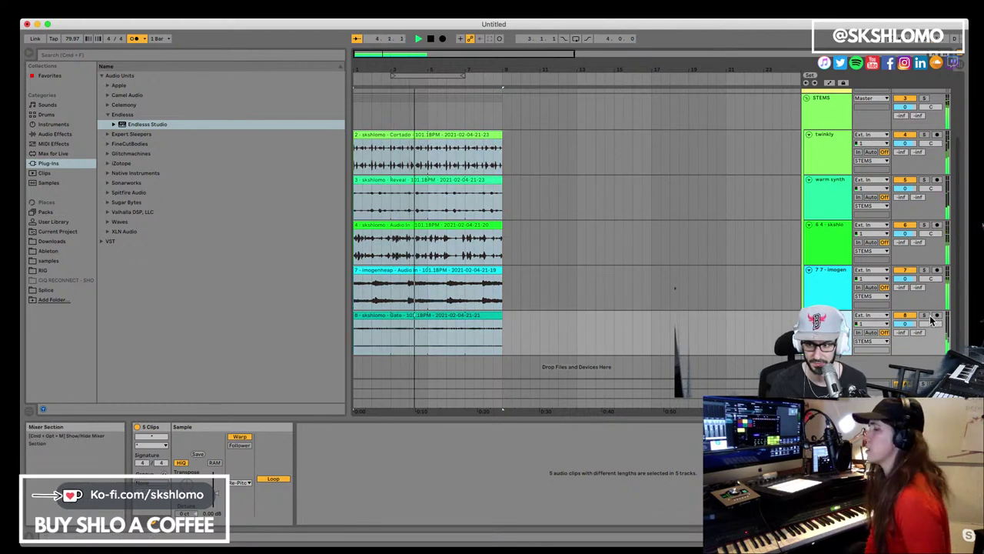
click(925, 316)
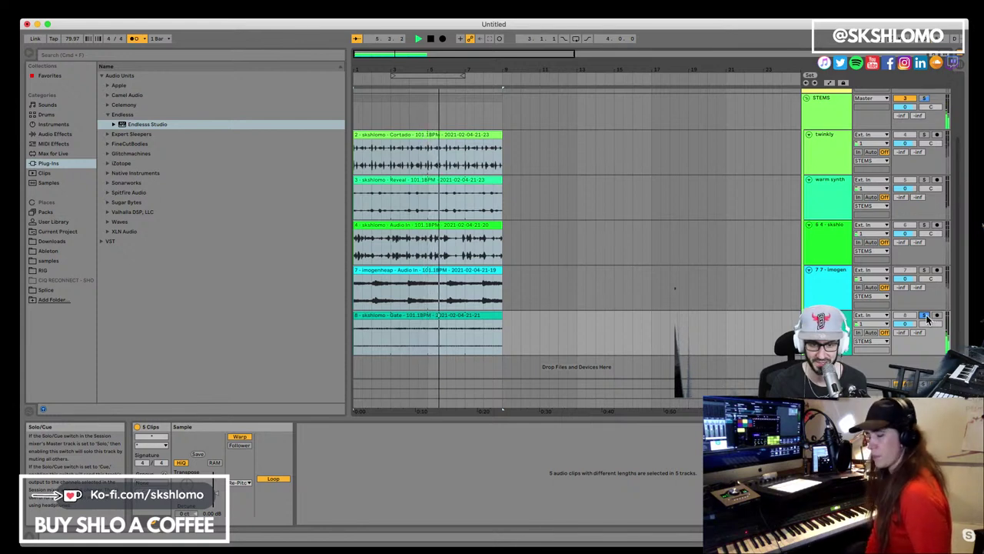
click(926, 316)
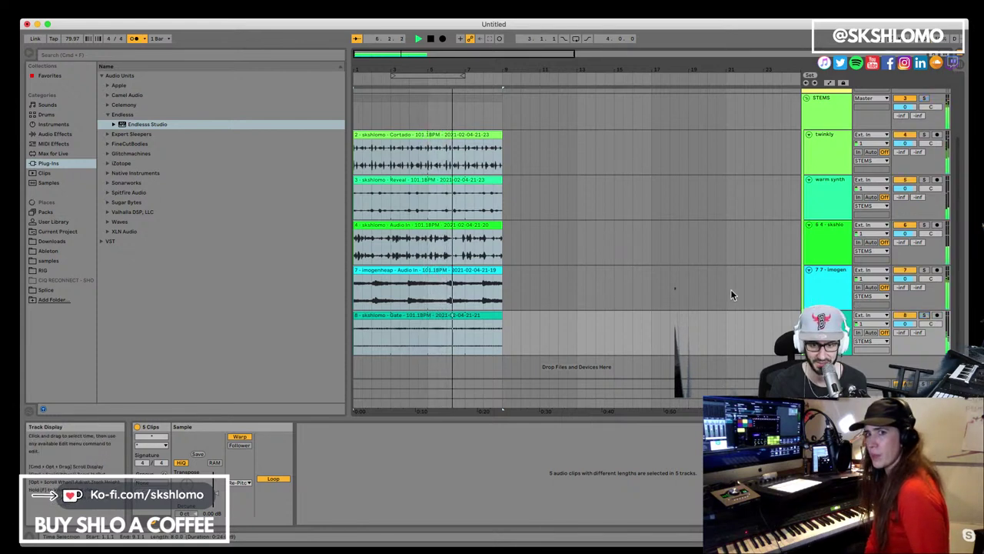
Step: Stop playback, collapse and deactivate the STEMS group, and open the Endlesss Studio track's plug-in window
scroll(718, 238, up, 2)
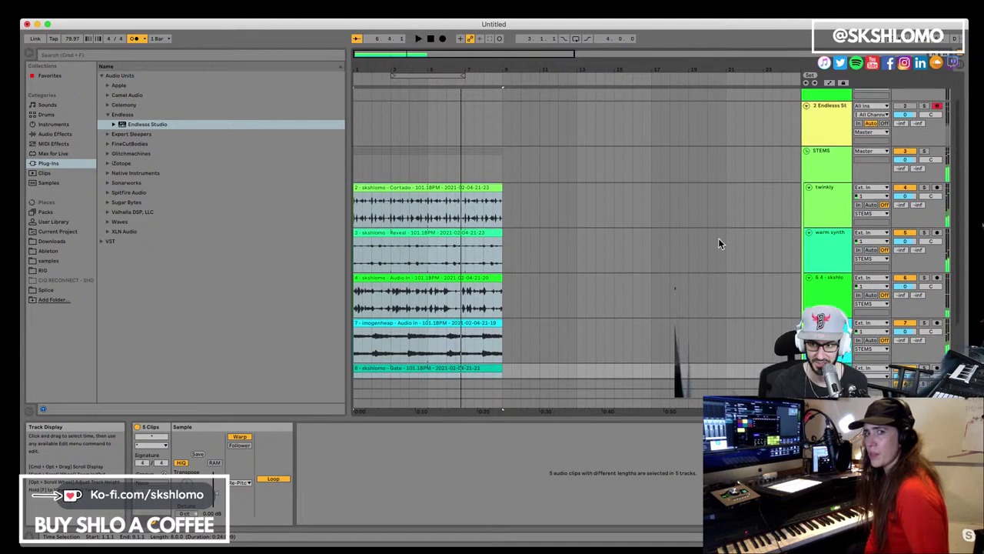
scroll(718, 243, up, 2)
click(806, 183)
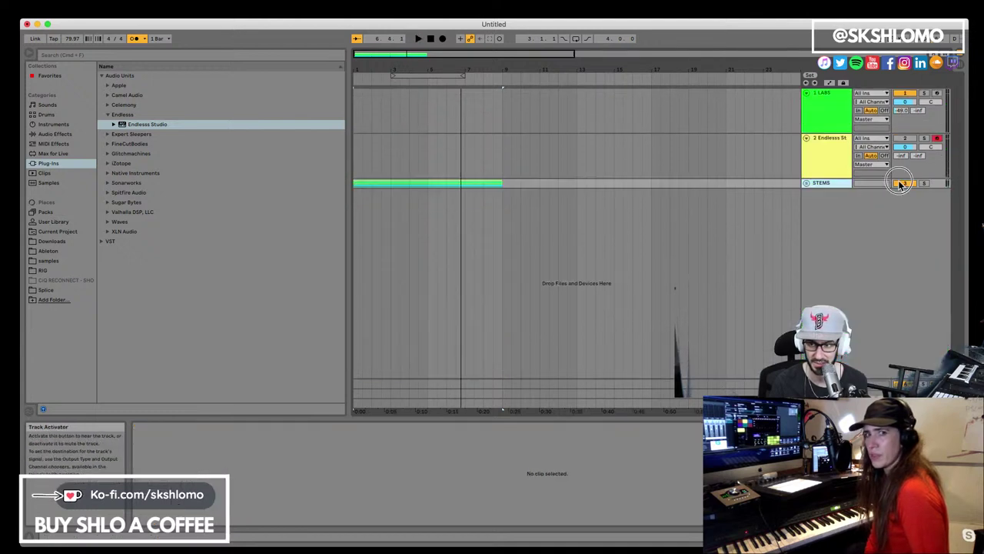
click(819, 105)
click(816, 138)
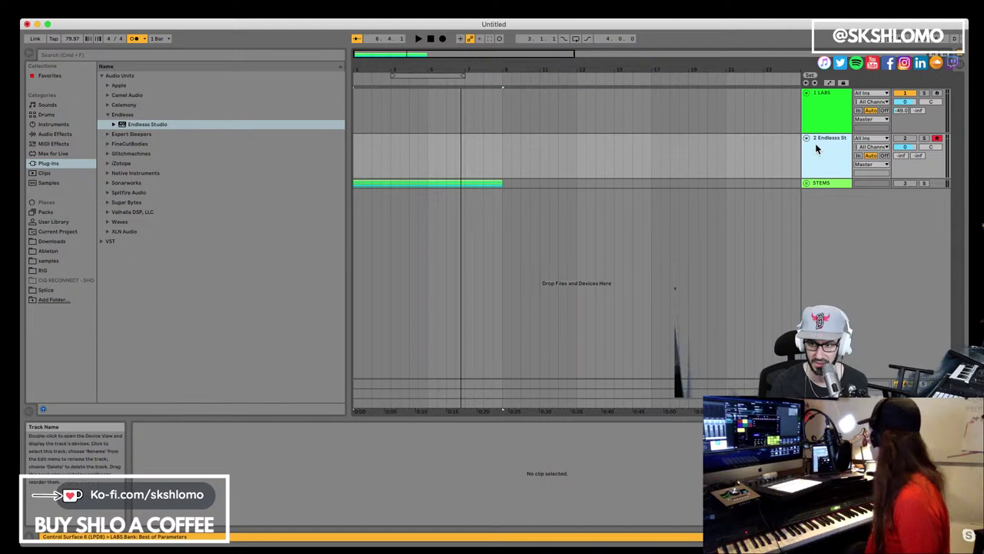
double_click(814, 143)
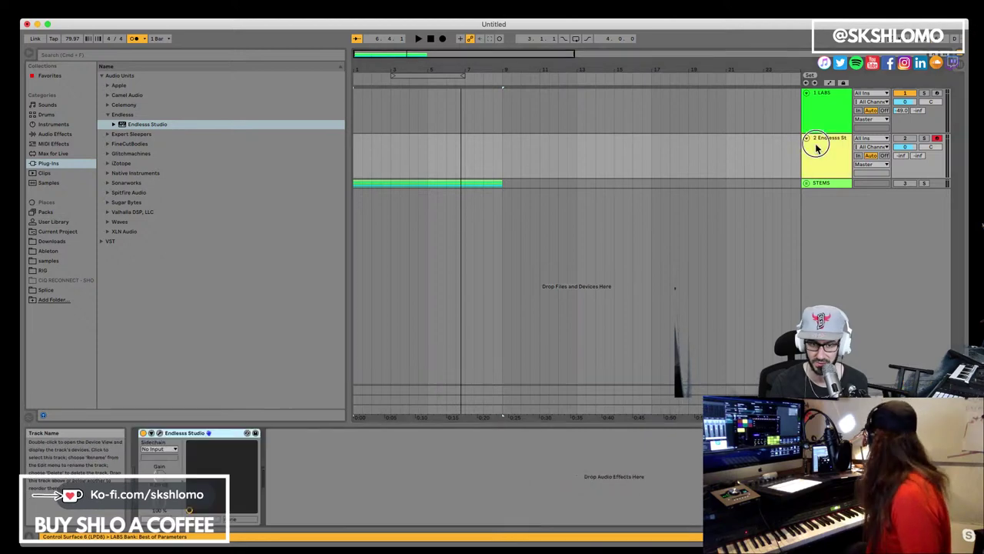
click(159, 433)
drag(274, 167, 261, 101)
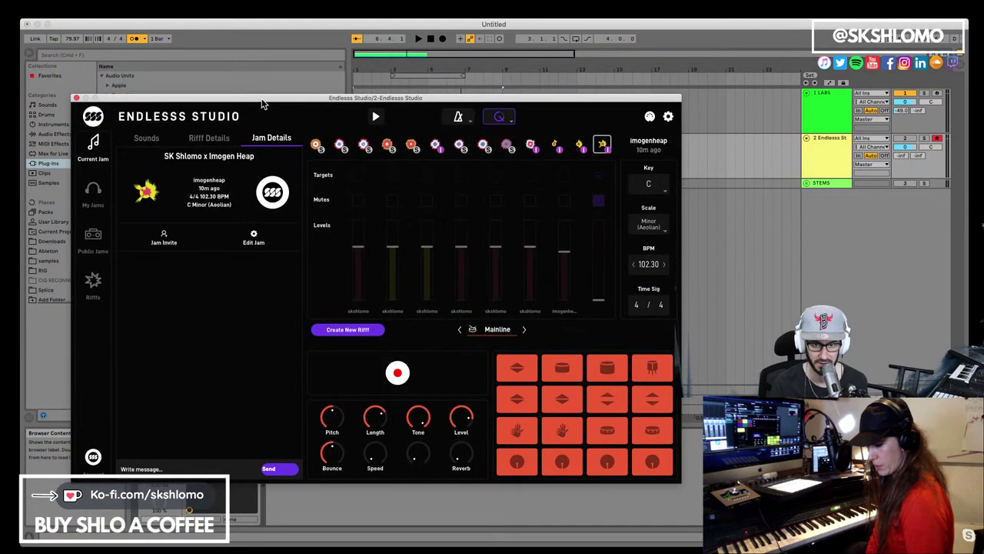
Step: Play the jam from Endlesss Studio with its track activated, then stop it and move the plug-in window clear of the tracks
click(376, 116)
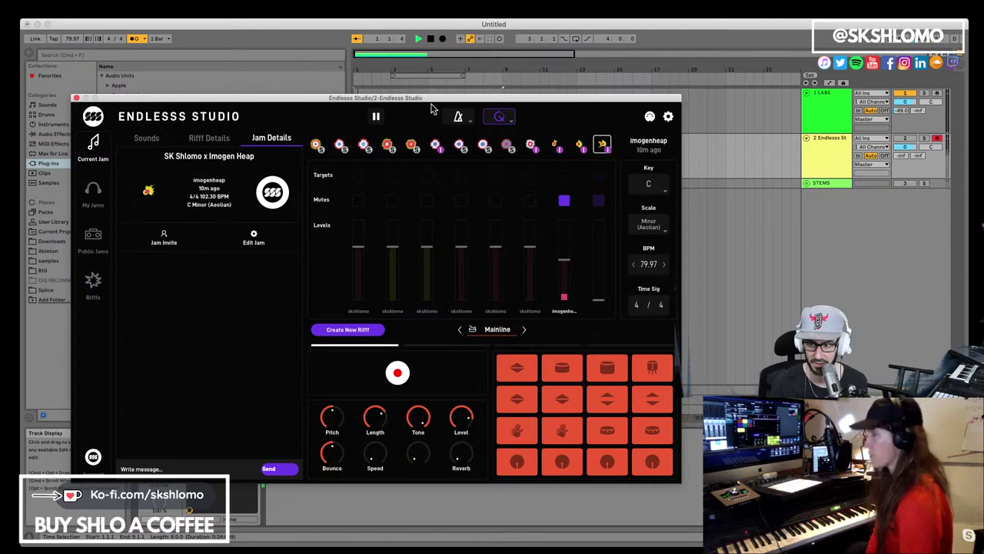
click(922, 141)
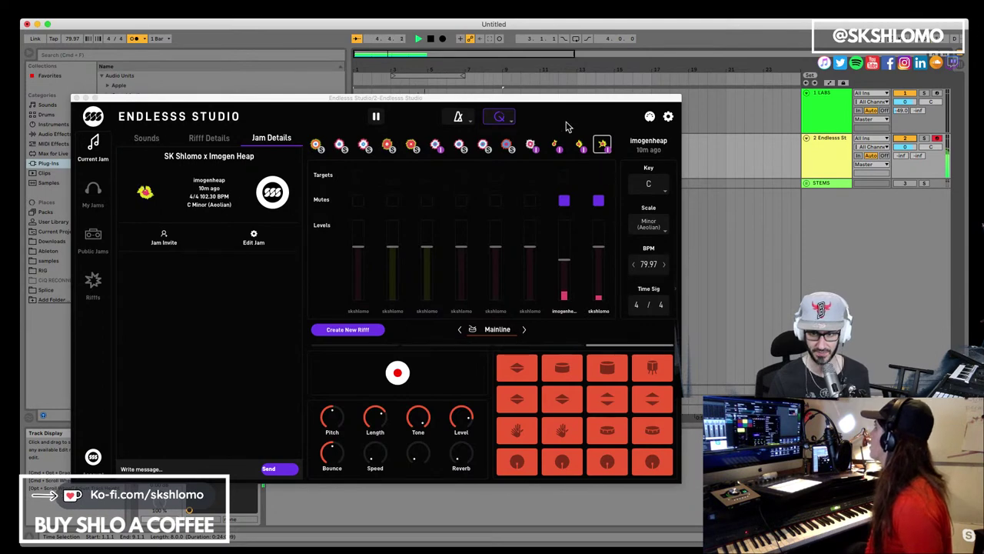
drag(559, 104, 663, 336)
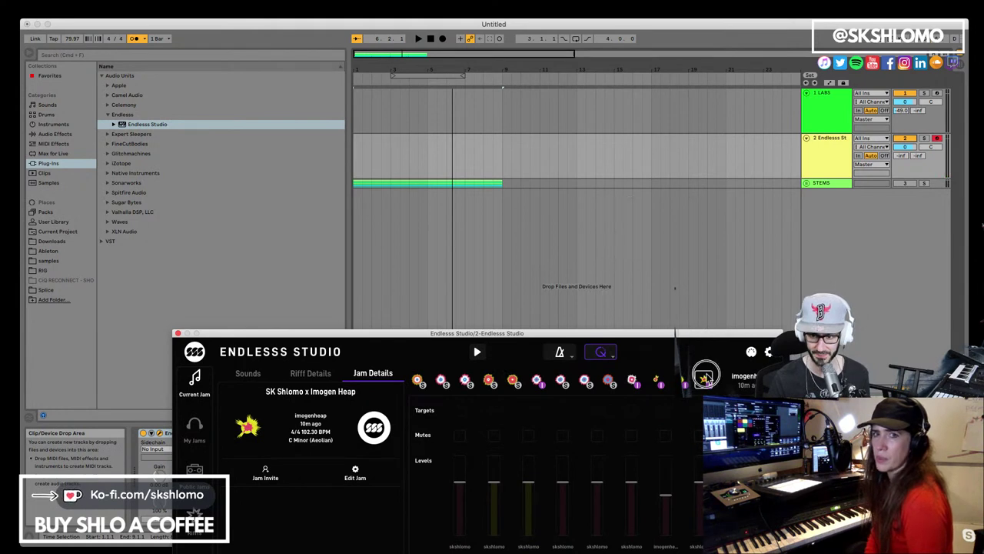
Step: Expand the STEMS group and, with the plug-in window closed, insert a new audio track directly below twinkly
click(805, 183)
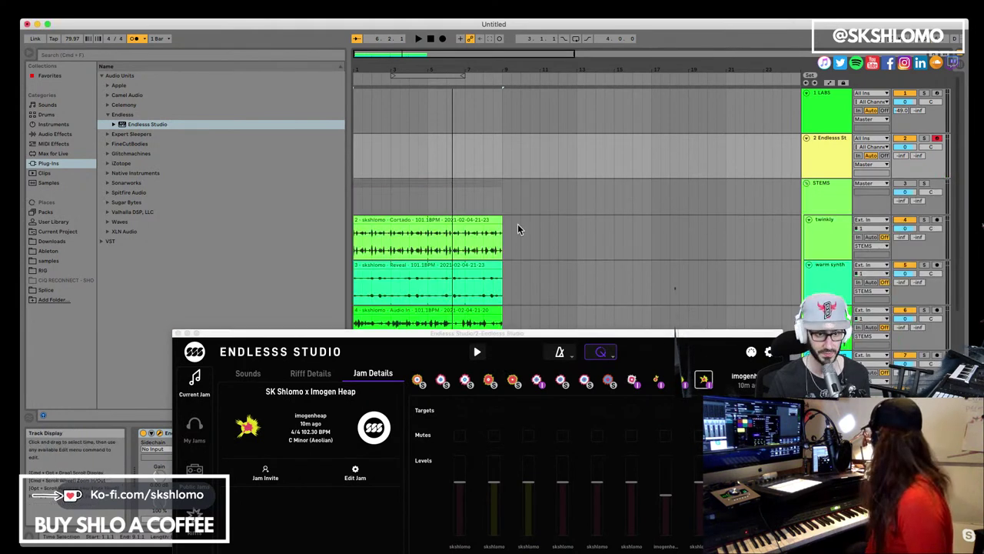
scroll(430, 219, down, 3)
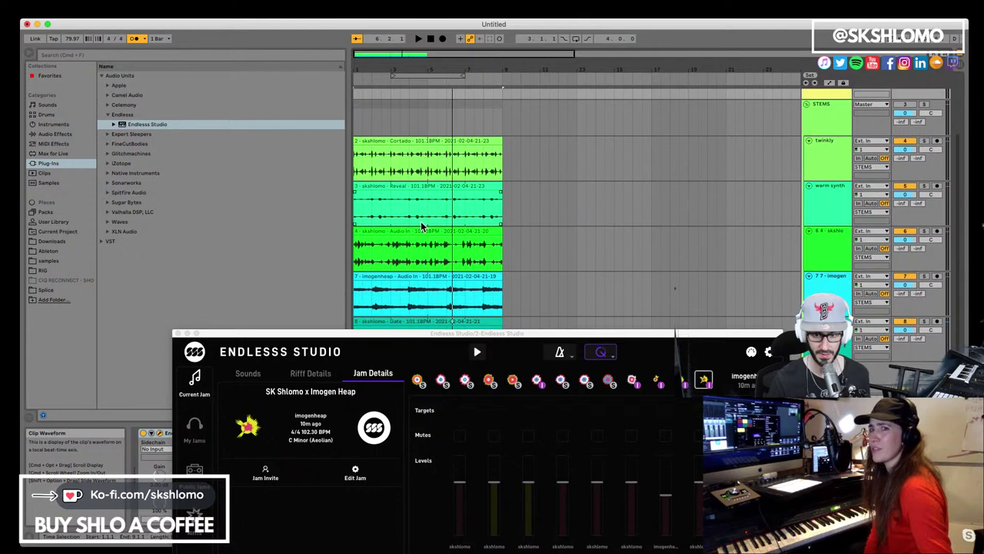
drag(502, 329, 412, 157)
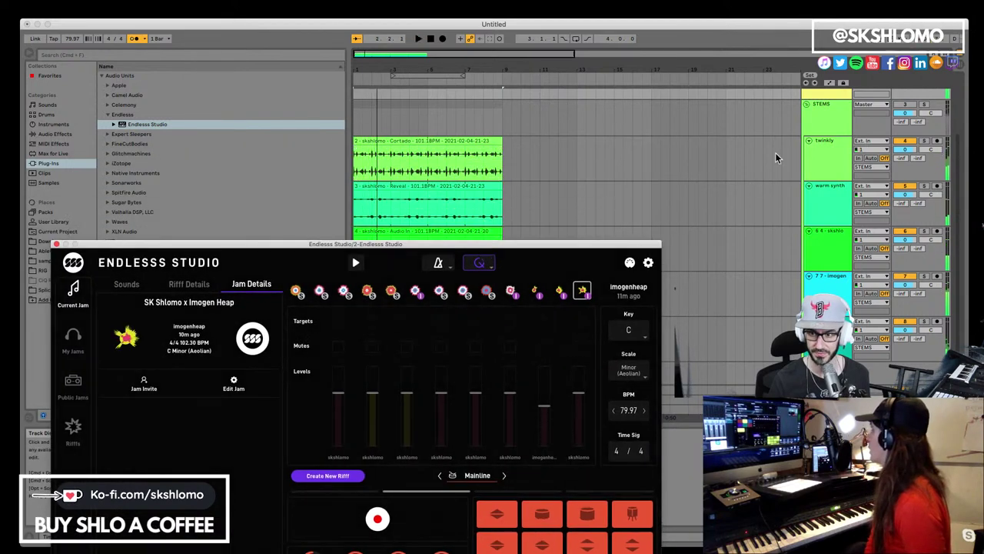
click(808, 125)
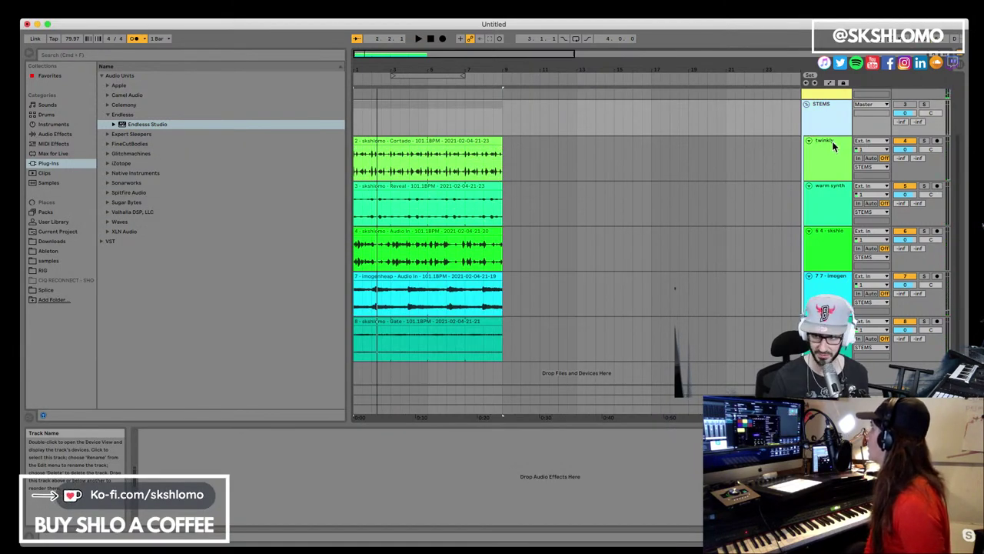
key(super+t)
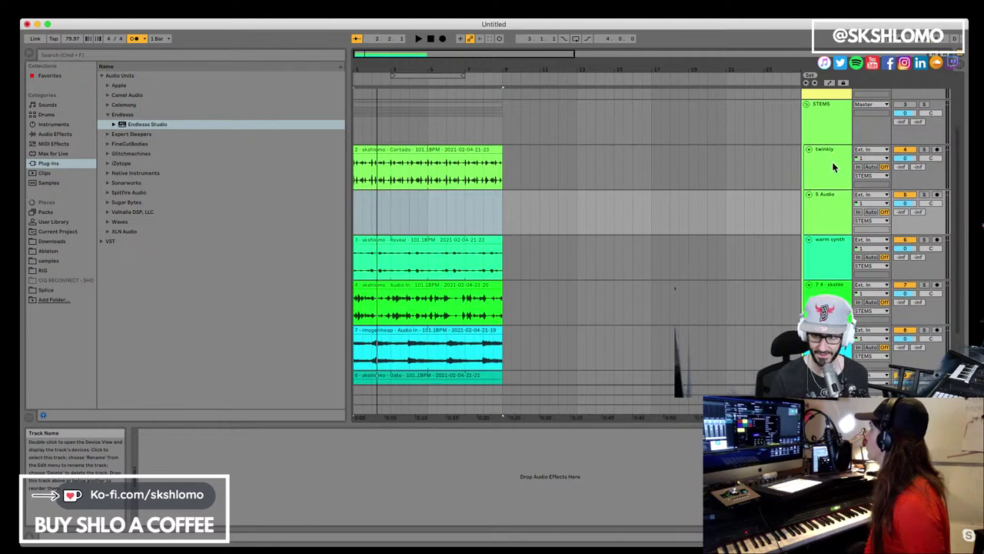
Step: Insert another audio track below the 5 Audio track and briefly play the jam in the Endlesss Studio plug-in
key(super+t)
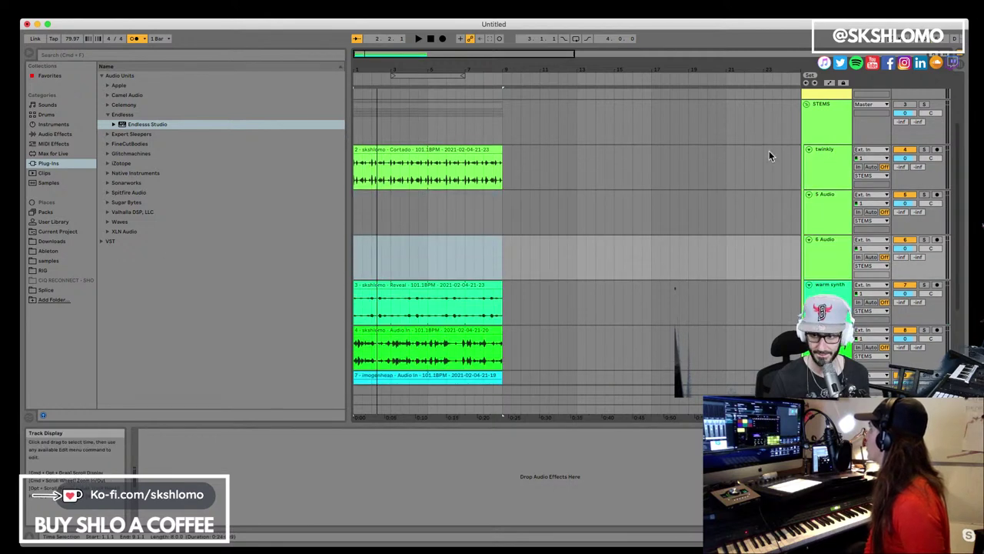
scroll(808, 129, up, 2)
click(823, 119)
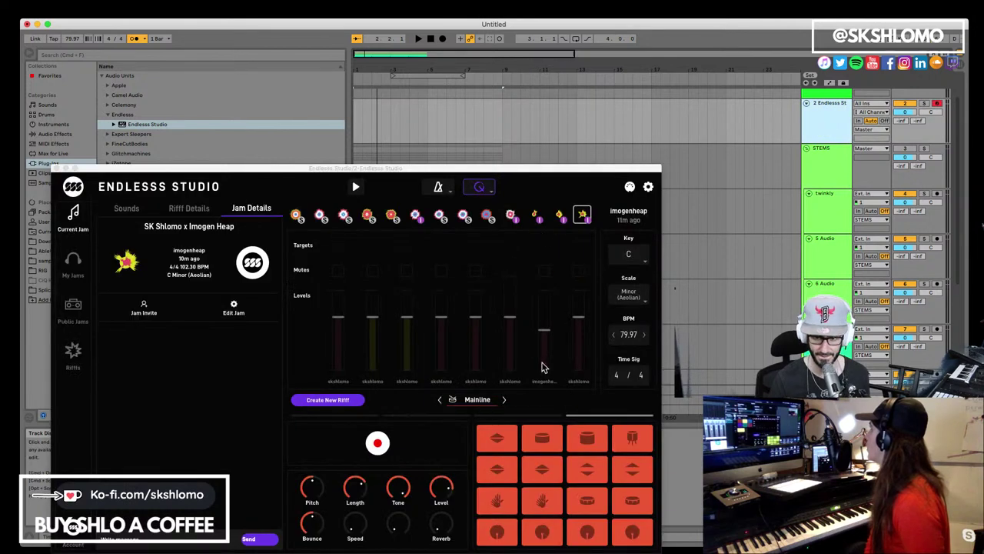
key(space)
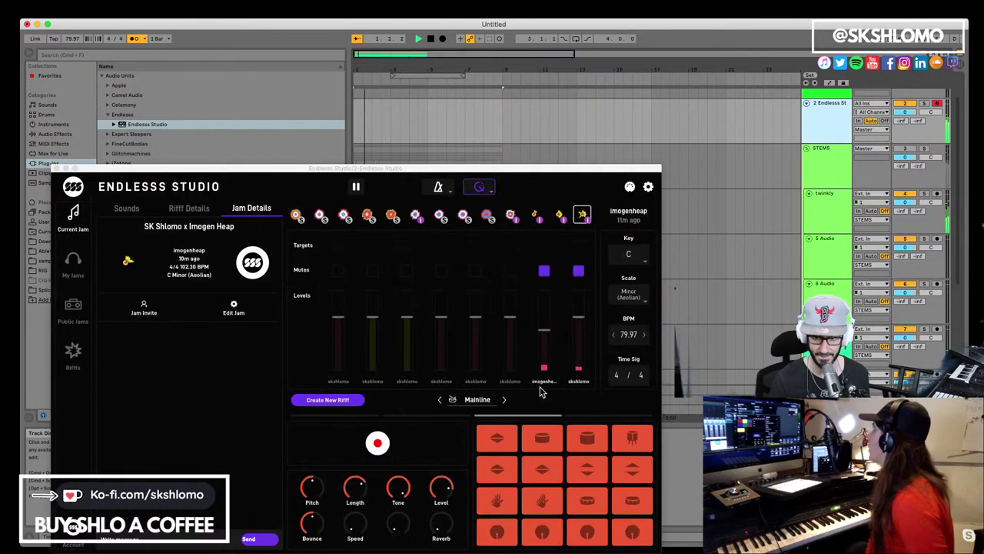
key(space)
Step: Move the plug-in window clear of the tracks and place the imogenheap Audio In stem at the start of the 5 Audio track
drag(540, 388, 531, 323)
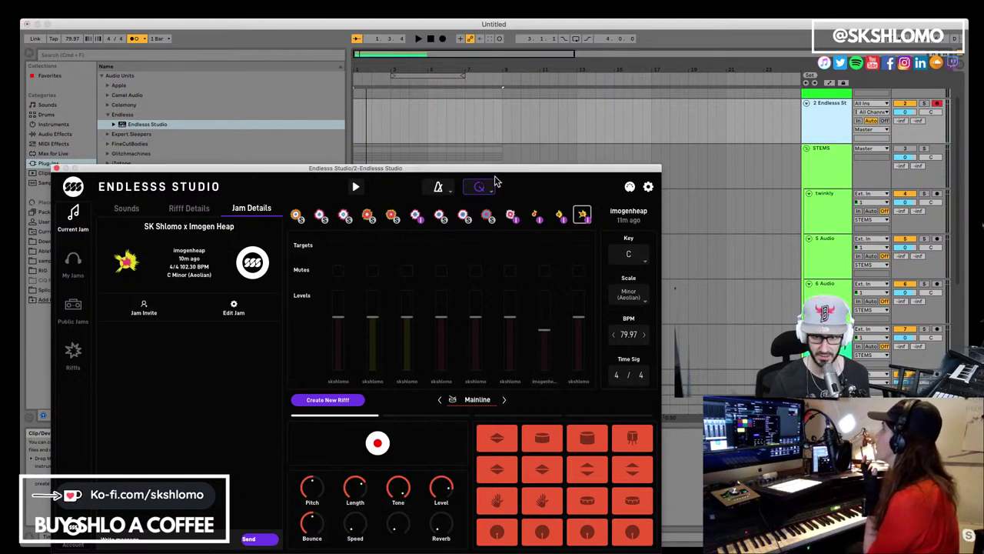
drag(496, 177, 487, 274)
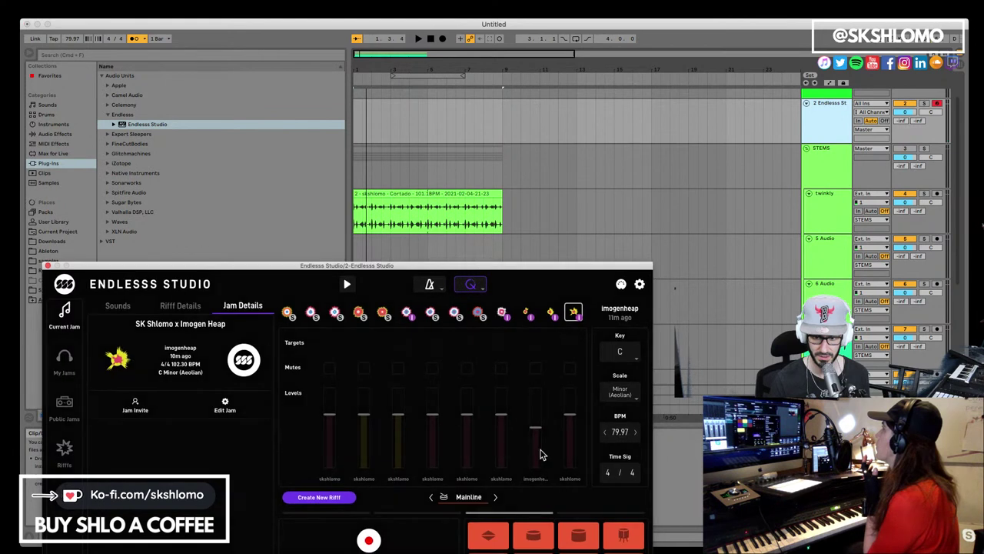
drag(538, 482, 361, 242)
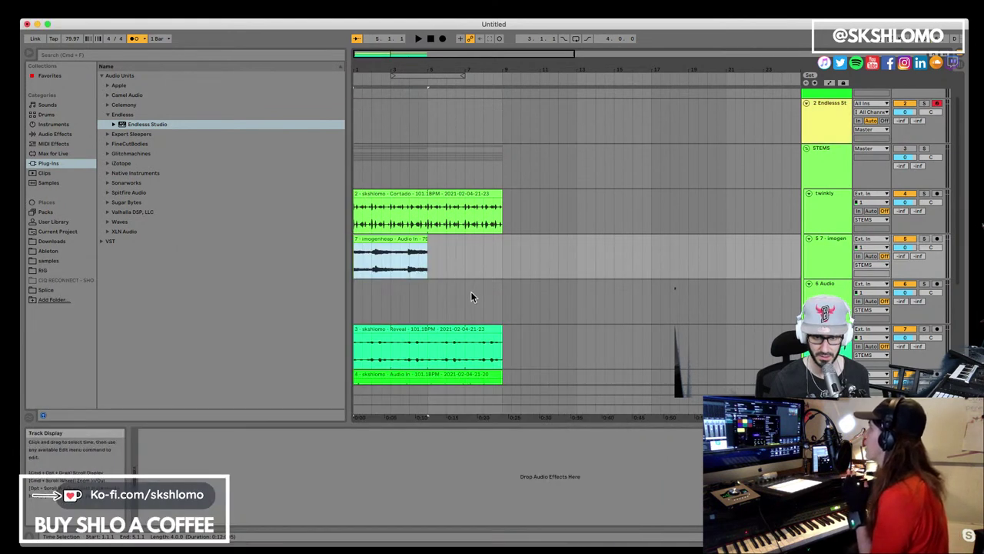
click(829, 136)
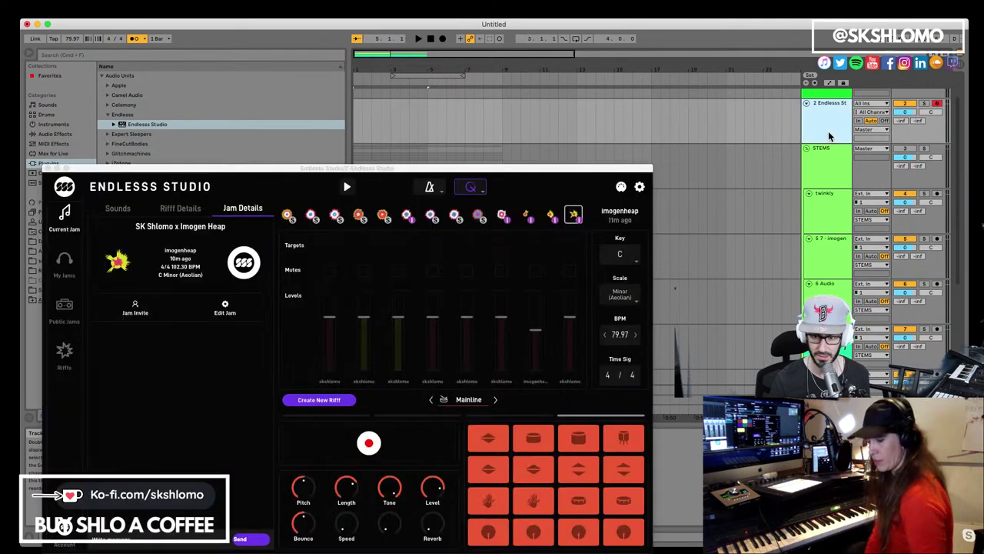
click(579, 393)
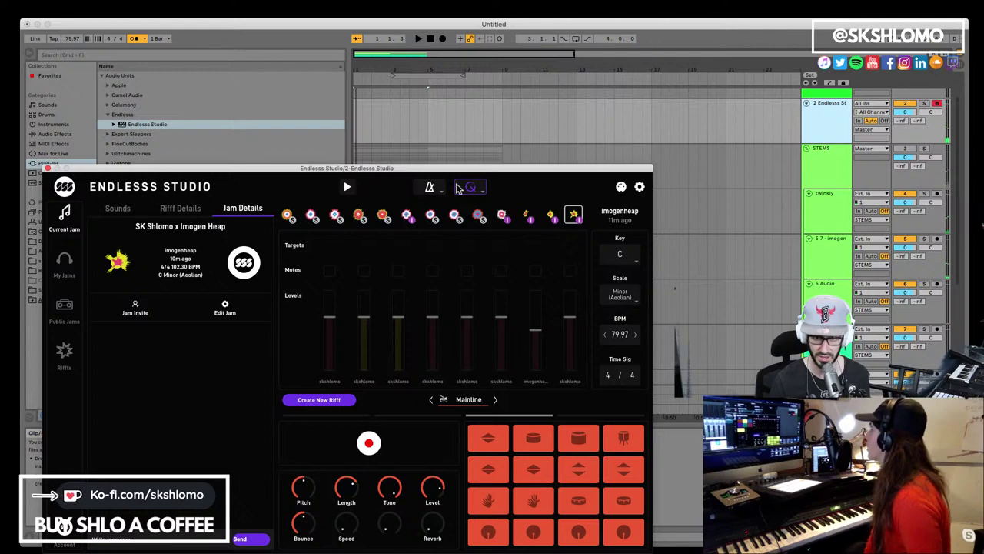
drag(473, 168, 837, 38)
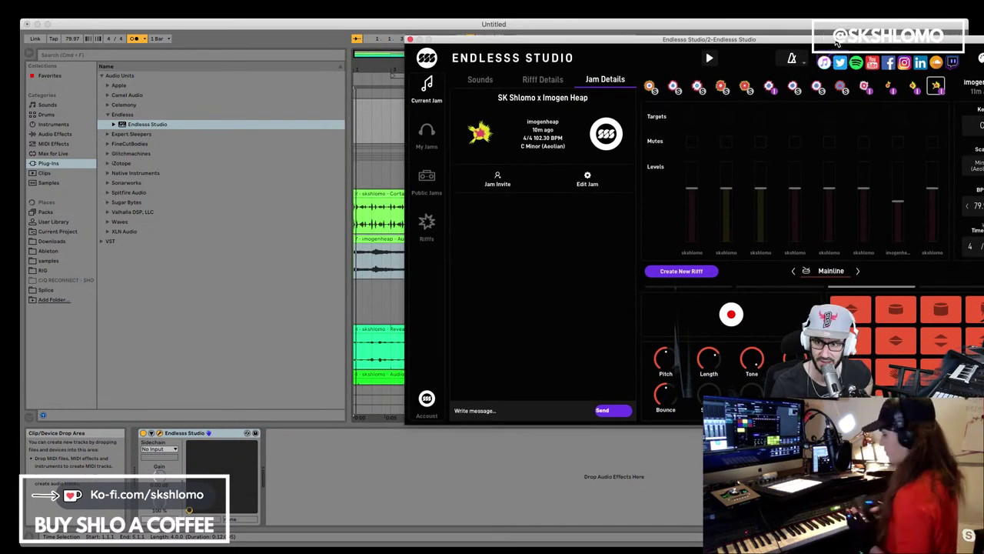
drag(929, 254, 363, 304)
Step: Extend the new Gate and imogenheap clips to end at bar 9, level with the other stems
drag(422, 283, 498, 286)
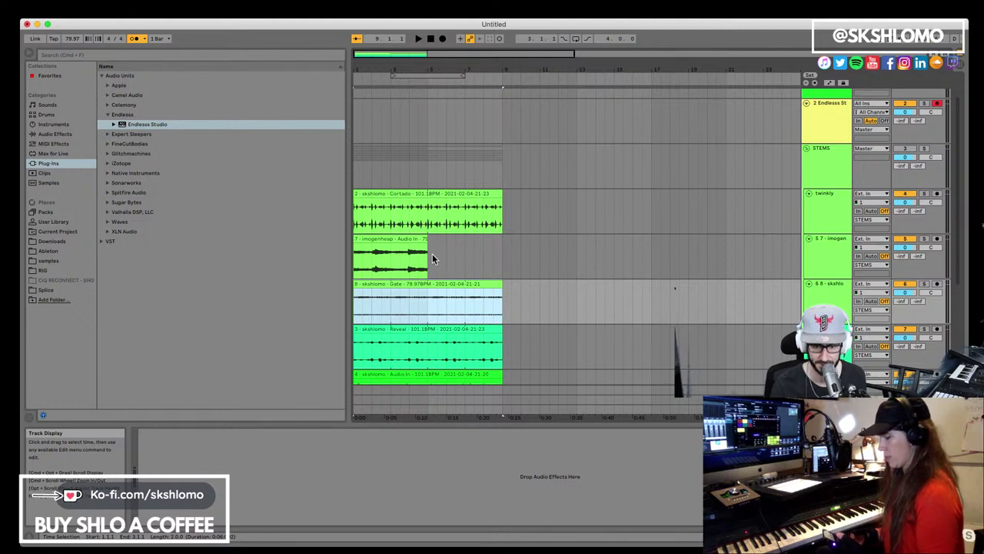
drag(426, 242, 502, 247)
Step: Play the arrangement with the newly added stems and look through the tracks in the STEMS group
key(space)
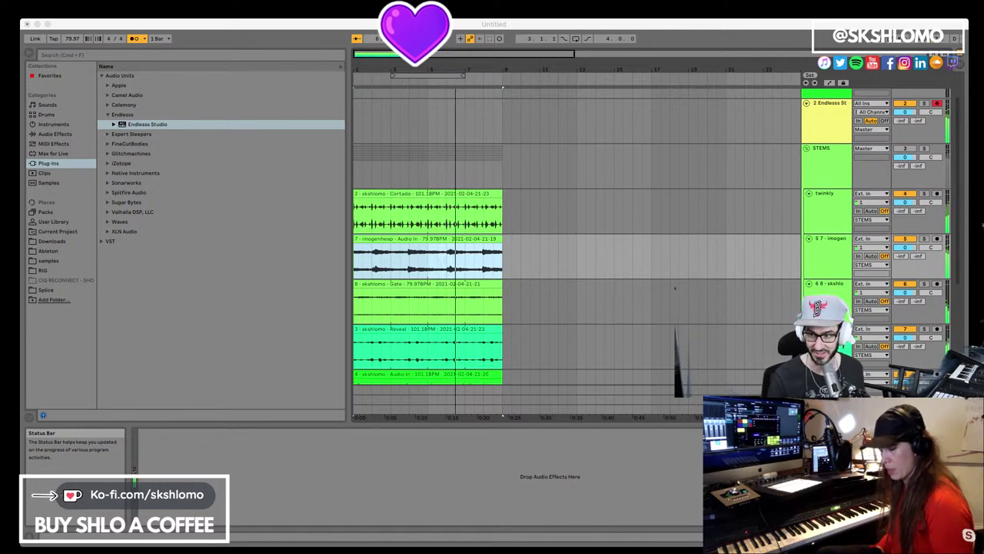
scroll(675, 288, up, 1)
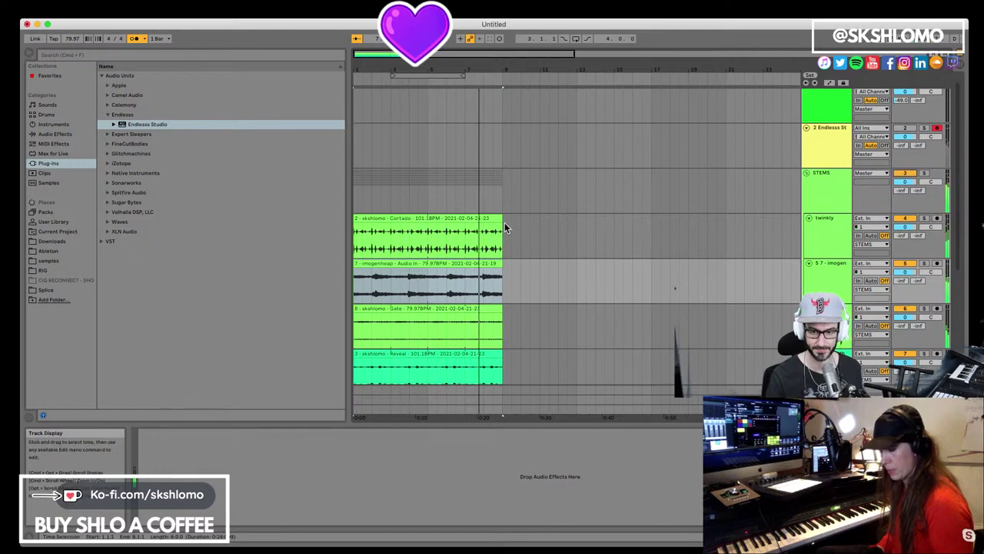
click(437, 226)
scroll(436, 226, down, 3)
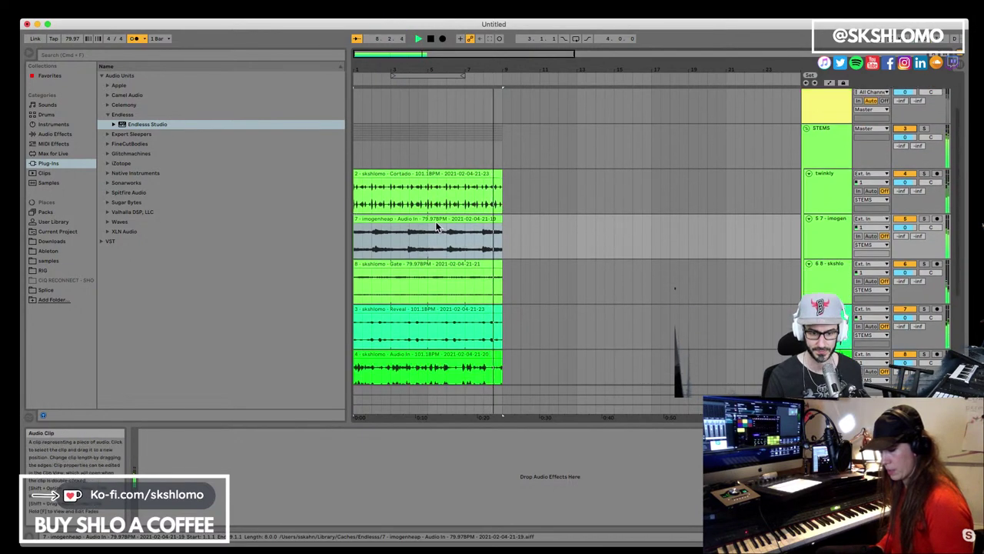
scroll(435, 222, down, 1)
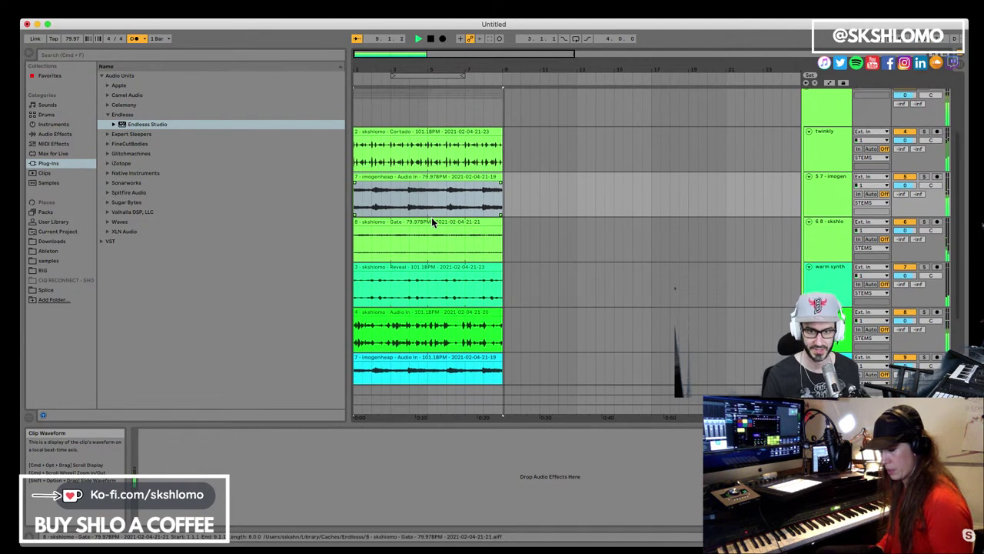
Step: Restart playback from the twinkly clip's start and solo the original 101.1 BPM Gate and imogenheap stems to compare them
click(435, 131)
key(space)
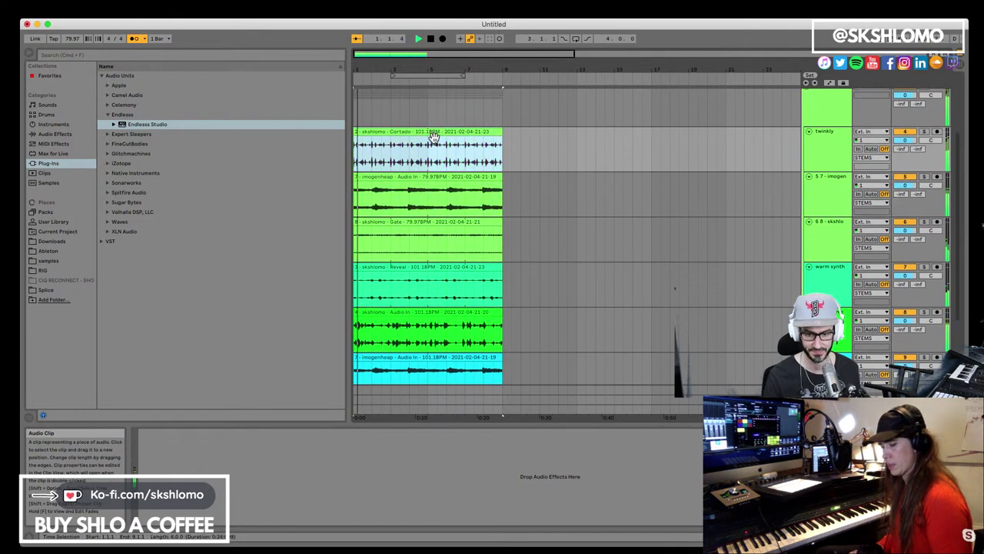
scroll(712, 299, down, 1)
scroll(712, 300, down, 3)
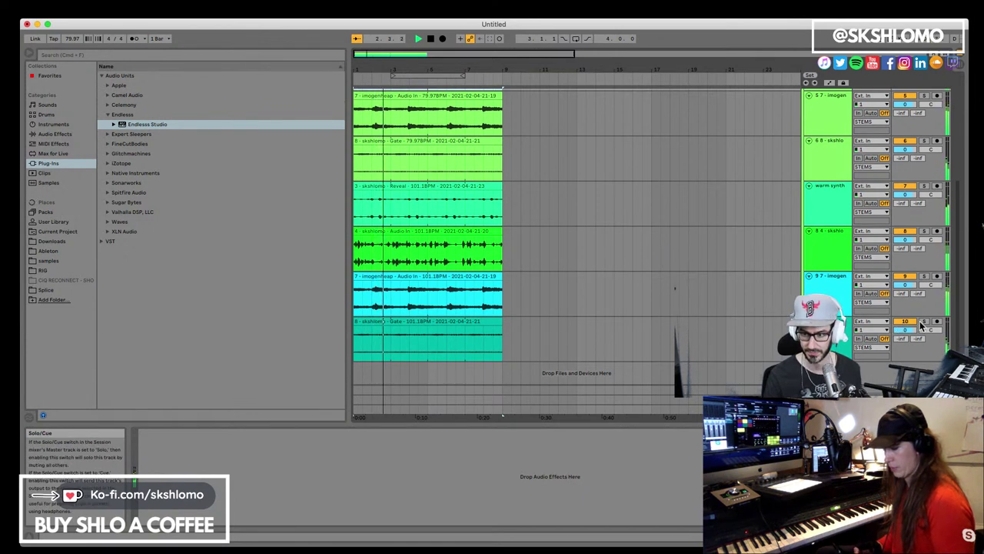
click(924, 321)
click(850, 326)
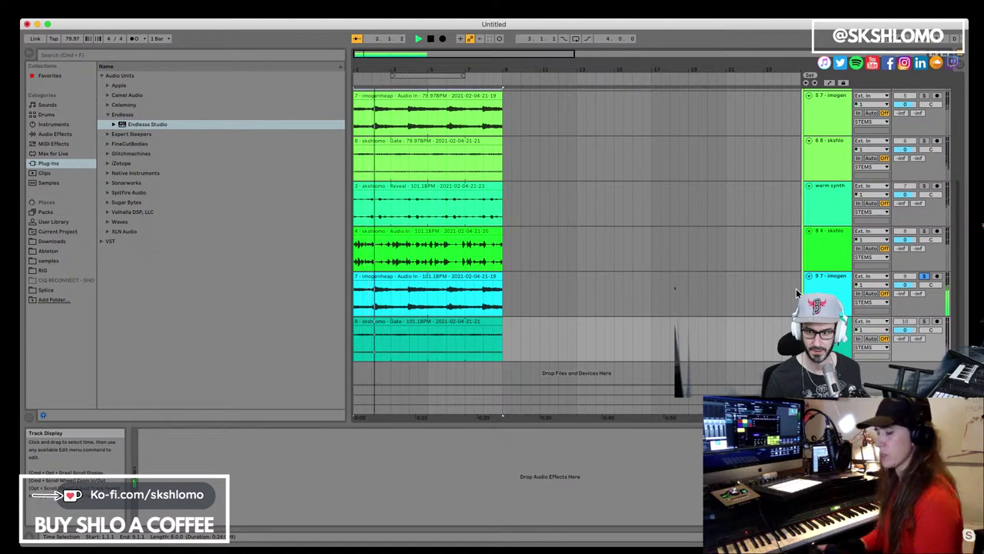
Step: Rename the original imogenheap stem's track as immi-verby
click(829, 290)
key(super+r)
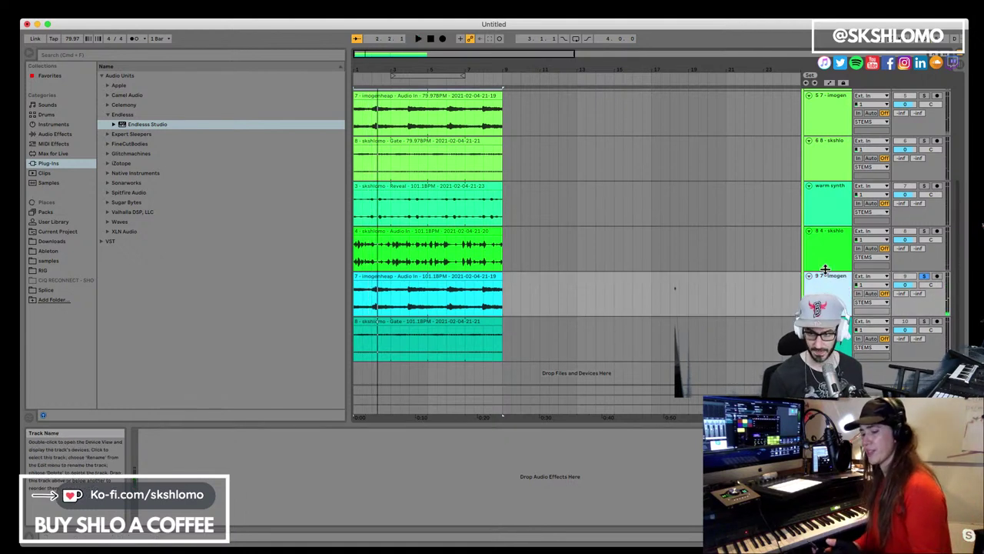
text(imo)
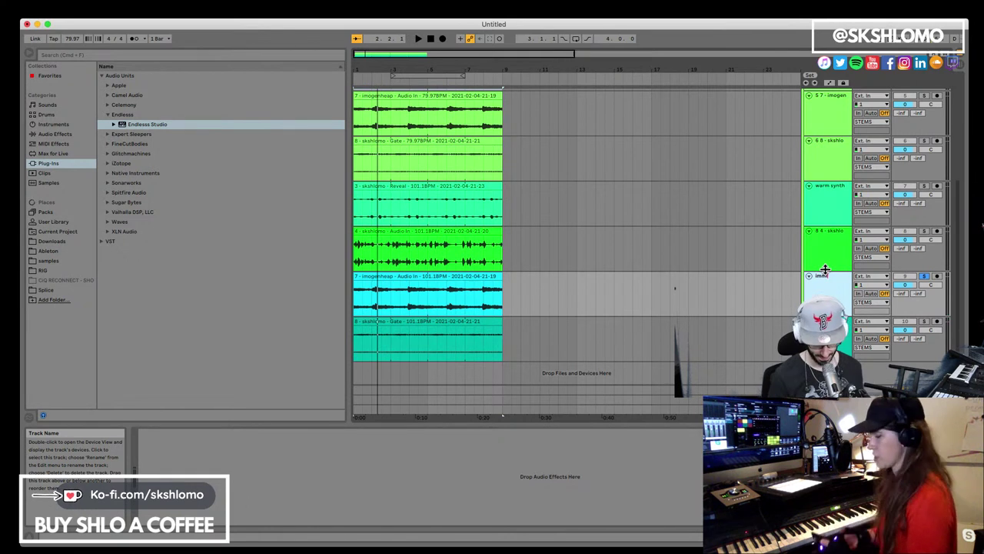
text(-verby)
key(Return)
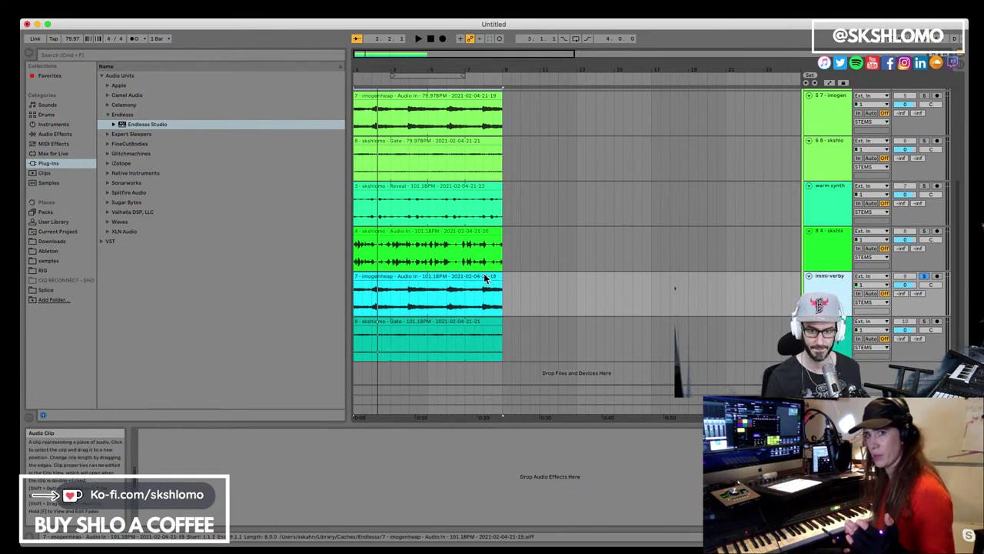
Step: Select all seven stem clips, set their warp mode to Re-Pitch, and set the project tempo to 100.76 BPM
scroll(485, 278, up, 2)
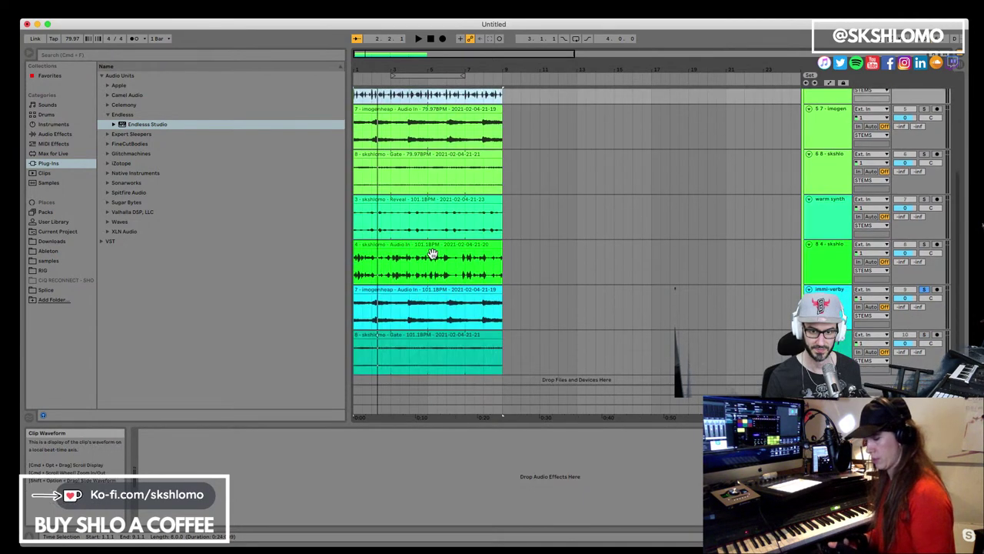
scroll(433, 254, down, 2)
shift+click(436, 320)
click(436, 320)
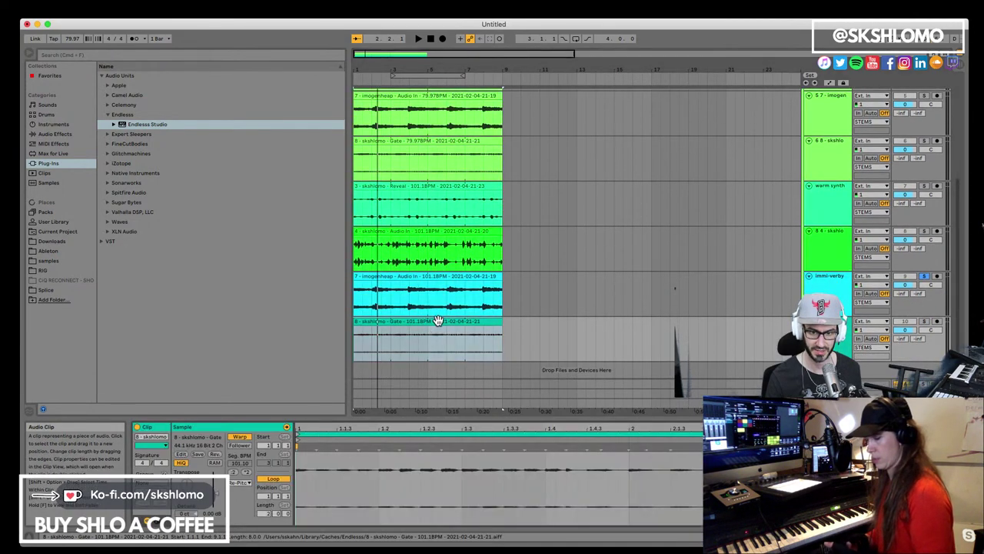
scroll(438, 308, up, 10)
shift+click(444, 186)
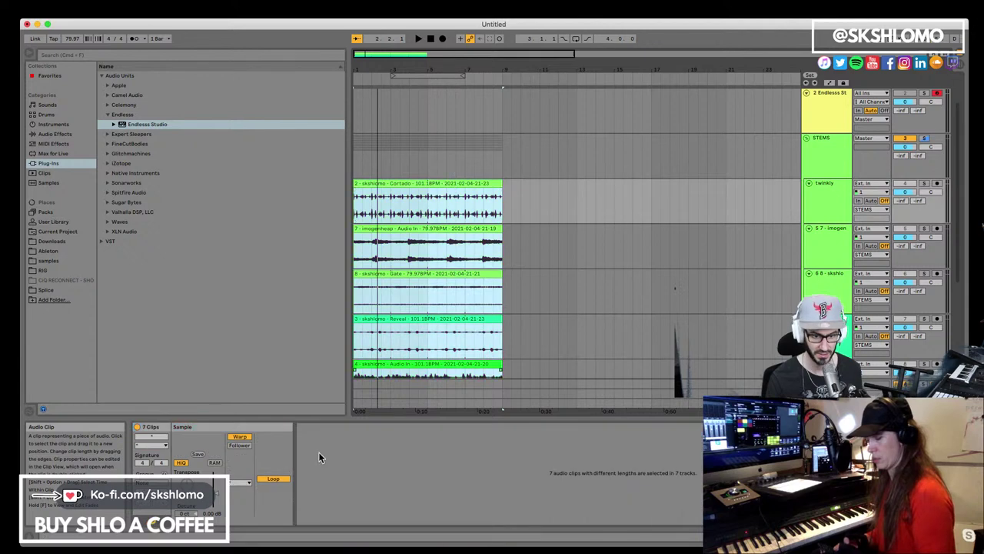
click(244, 483)
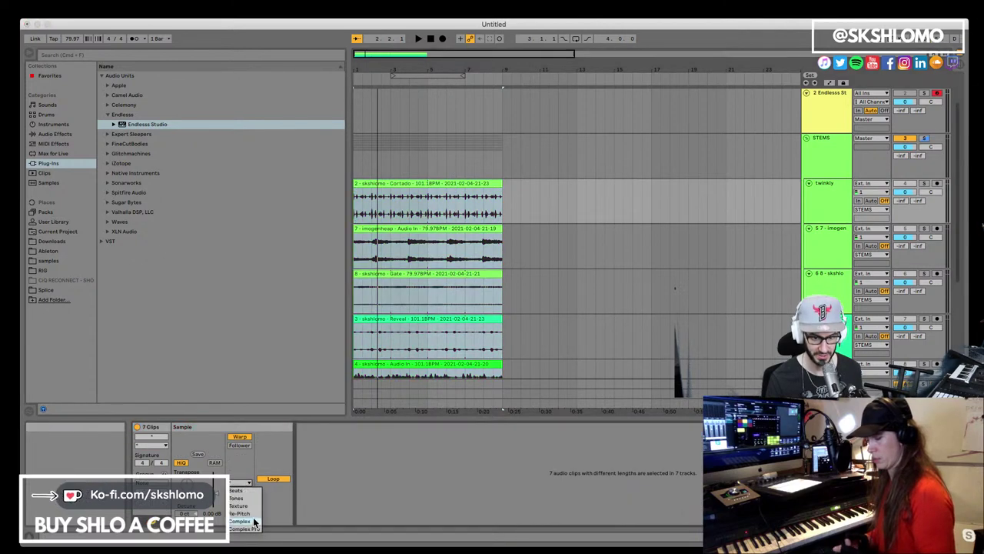
click(254, 514)
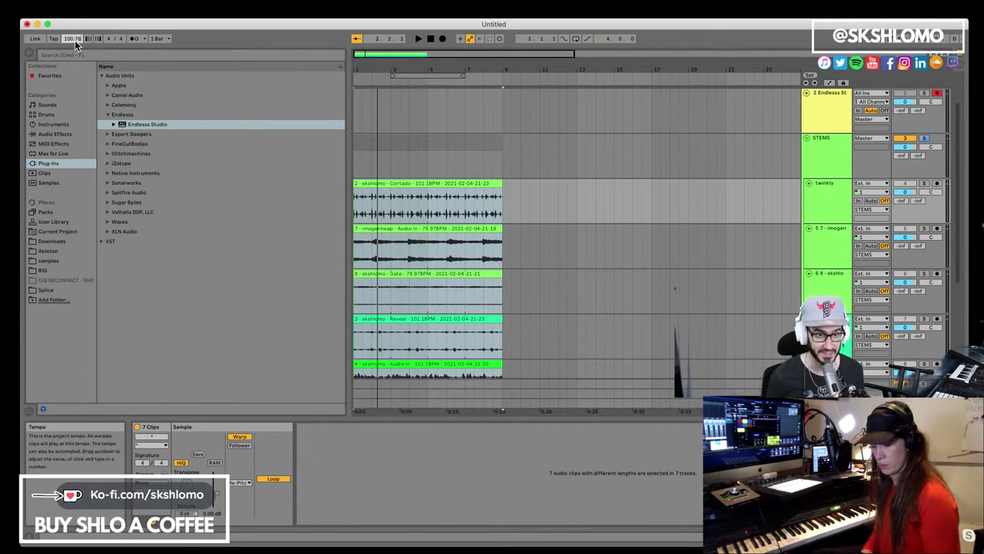
Step: Play the stems with the LABS track armed and soloed for playing along, then stop playback
key(space)
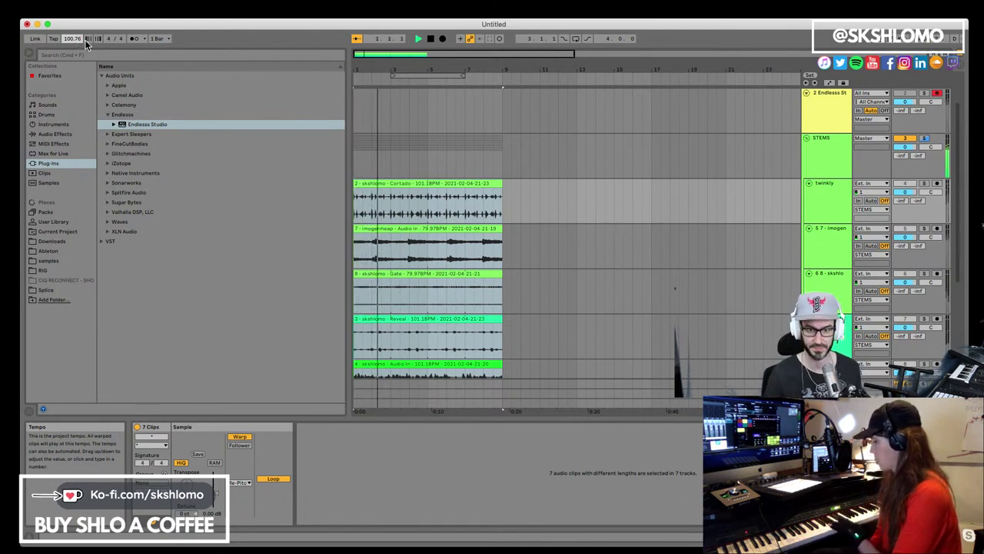
scroll(817, 143, up, 2)
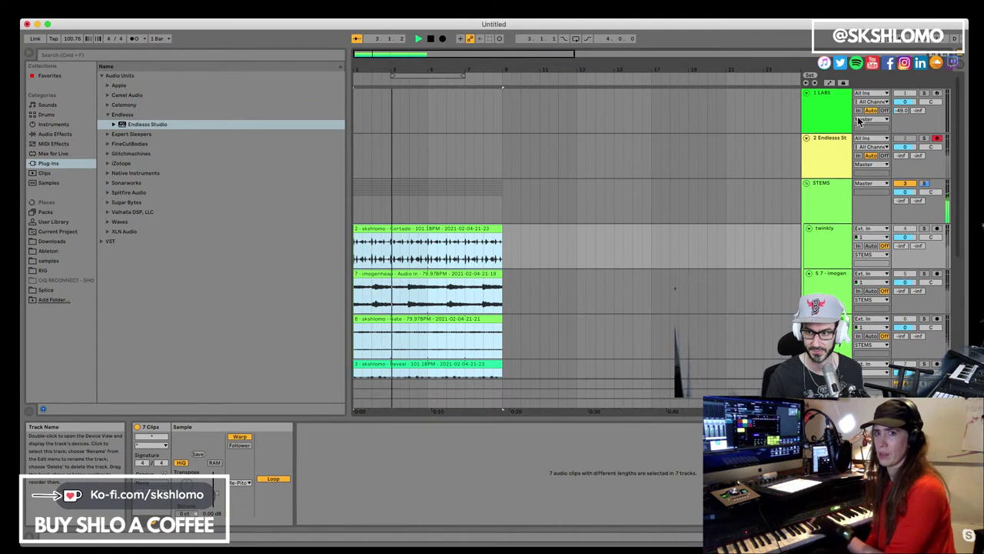
click(936, 94)
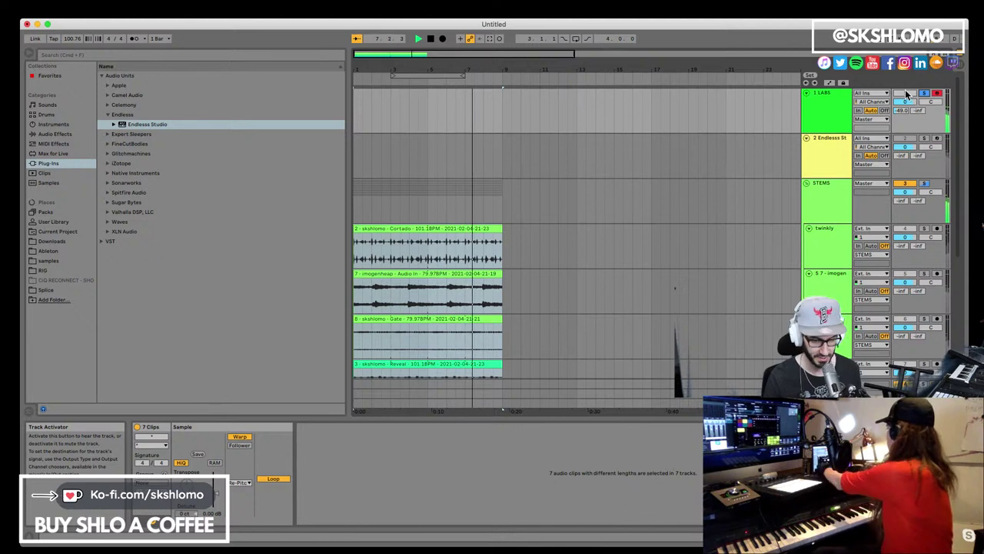
key(space)
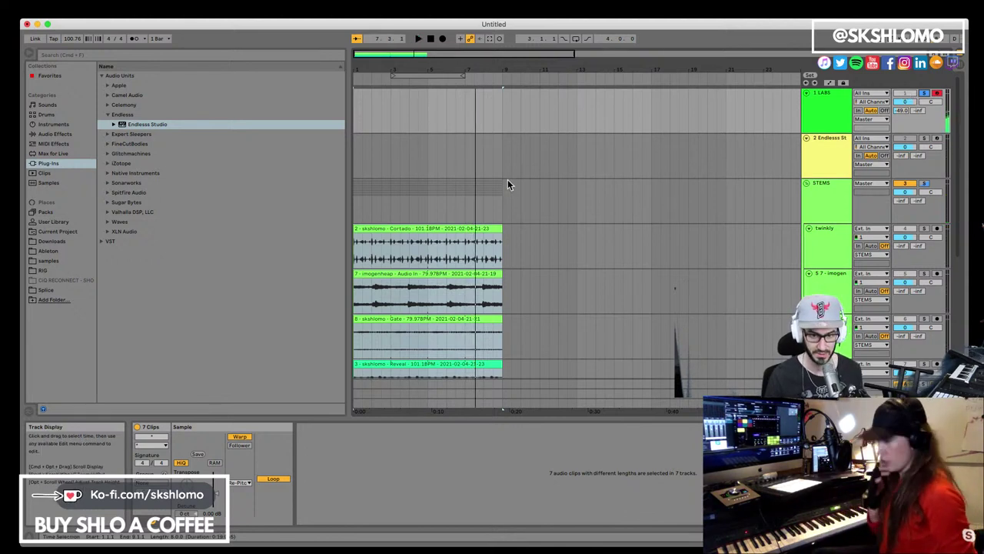
Step: Play the arrangement again from bar 1 with the LABS track and stems unsoloed, looking through the stem tracks
key(space)
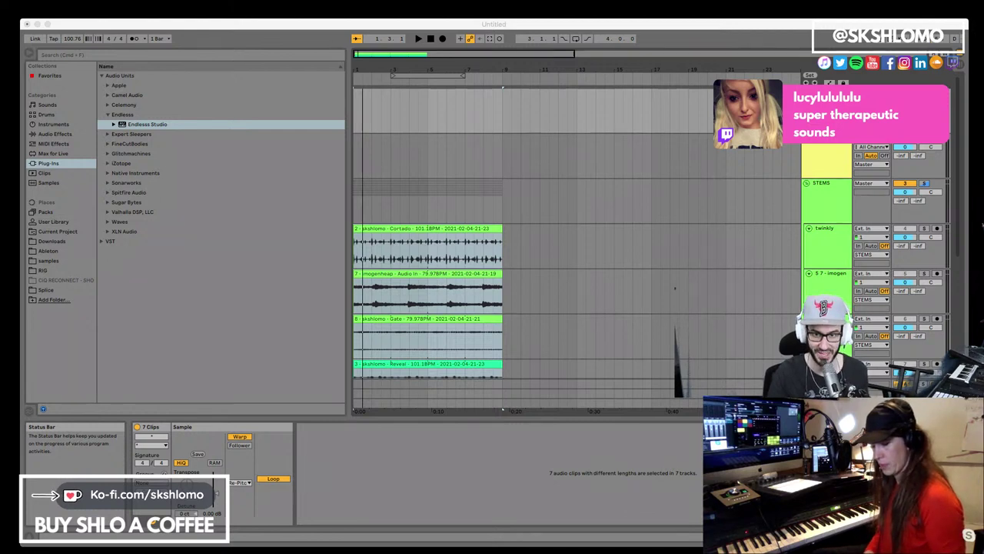
click(432, 40)
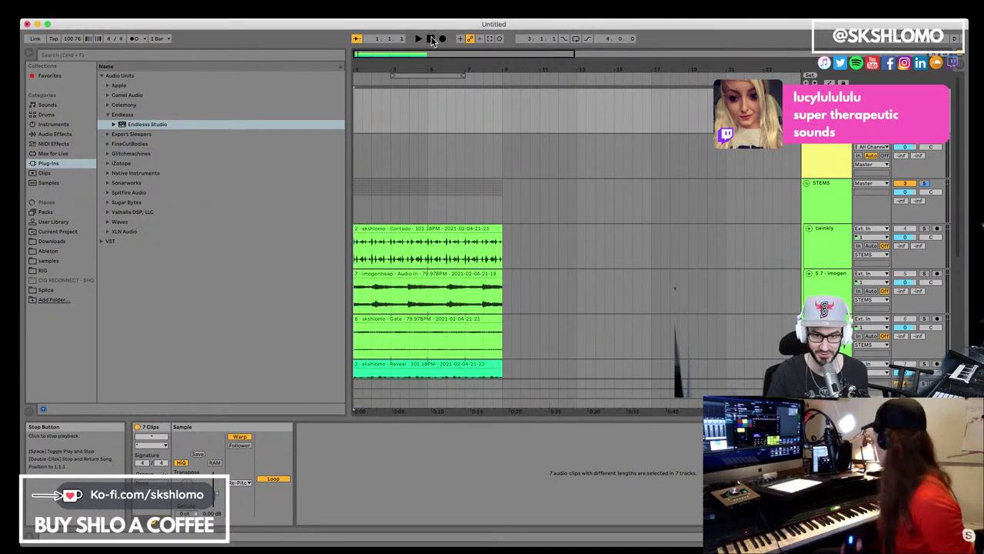
key(space)
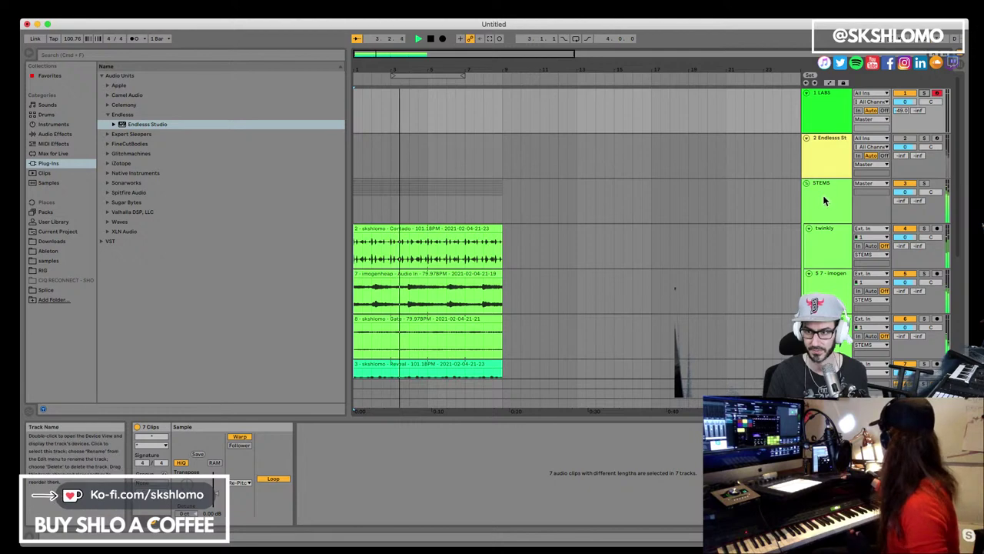
scroll(824, 198, down, 4)
scroll(825, 224, down, 2)
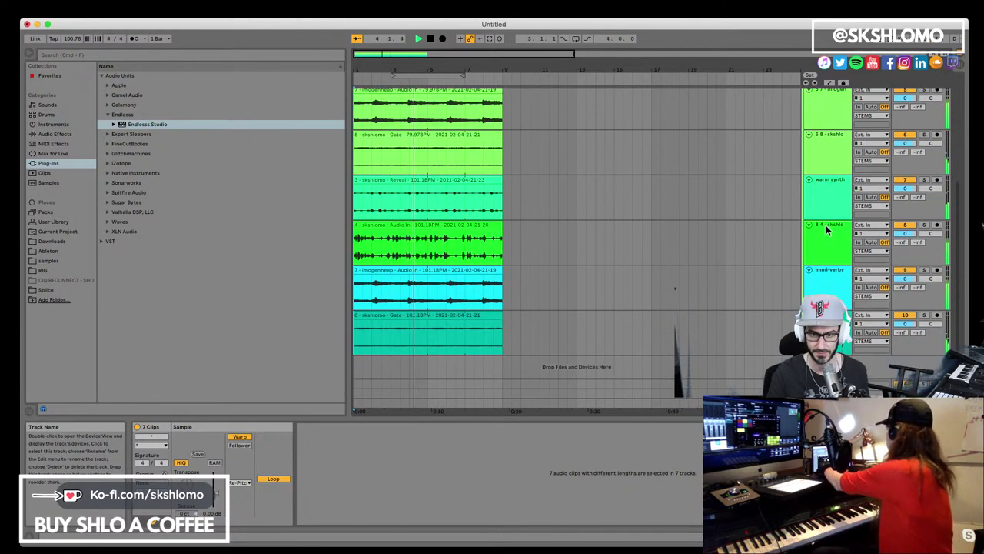
scroll(836, 254, down, 2)
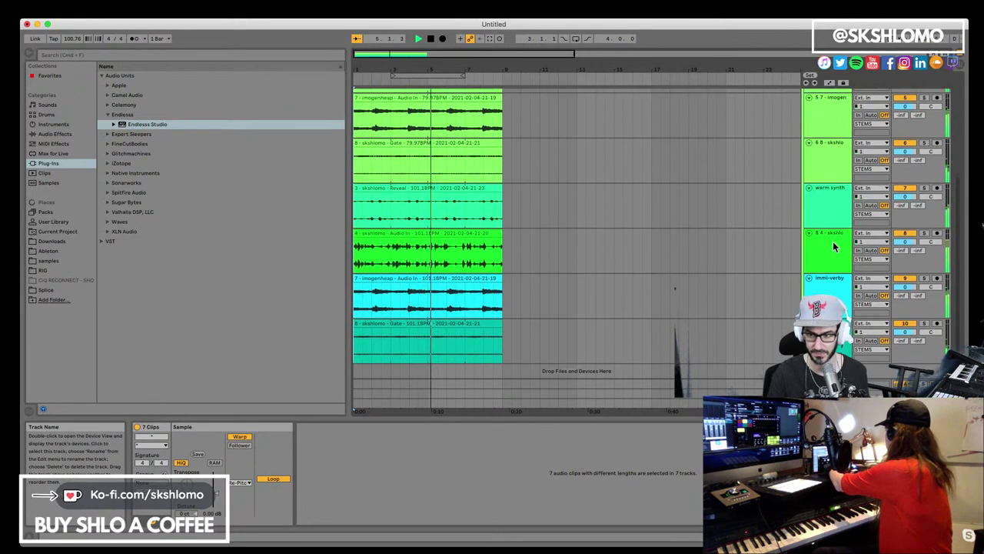
scroll(869, 241, up, 1)
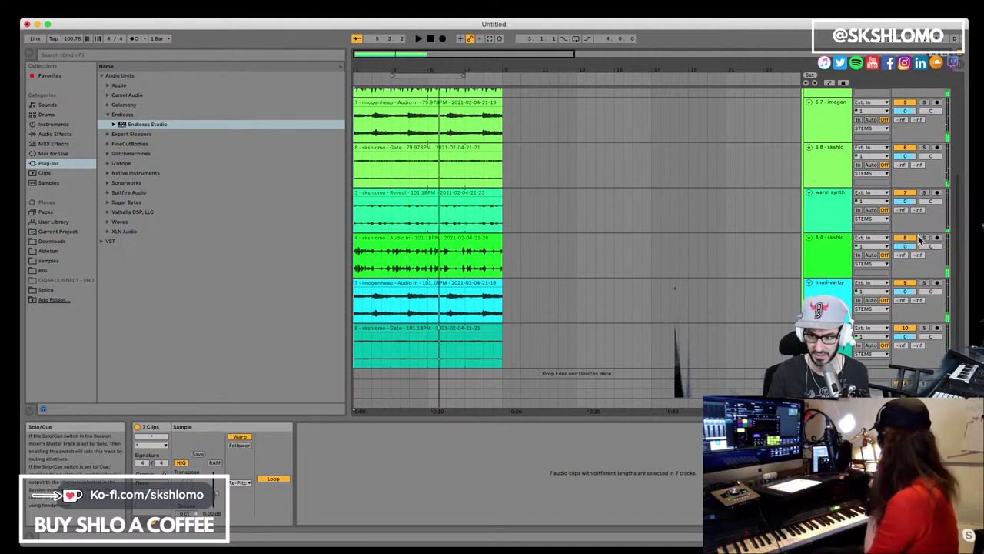
Step: Solo the 4 - skshlomo audio stem's track (track 8) and rename it beatbox
click(923, 239)
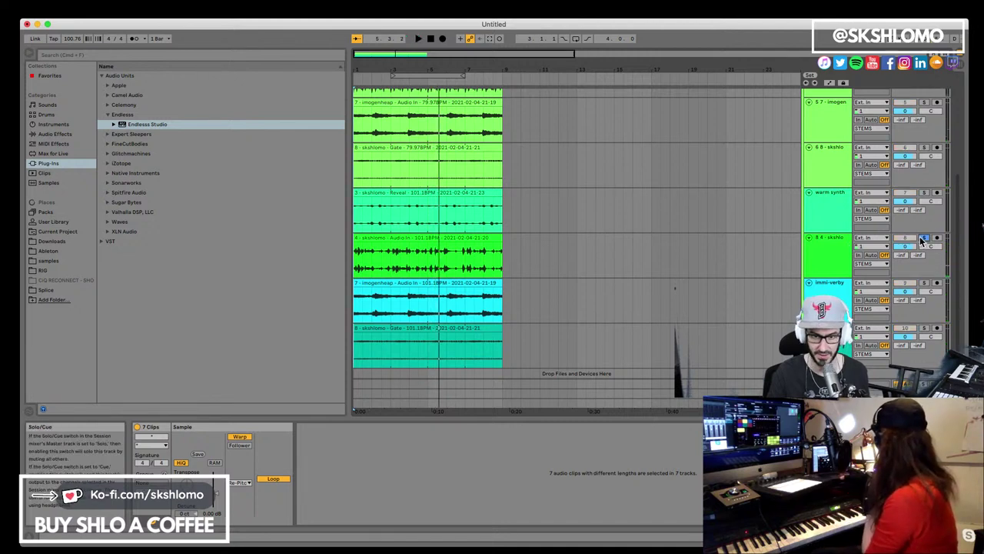
click(840, 239)
key(super+r)
text(beatbox)
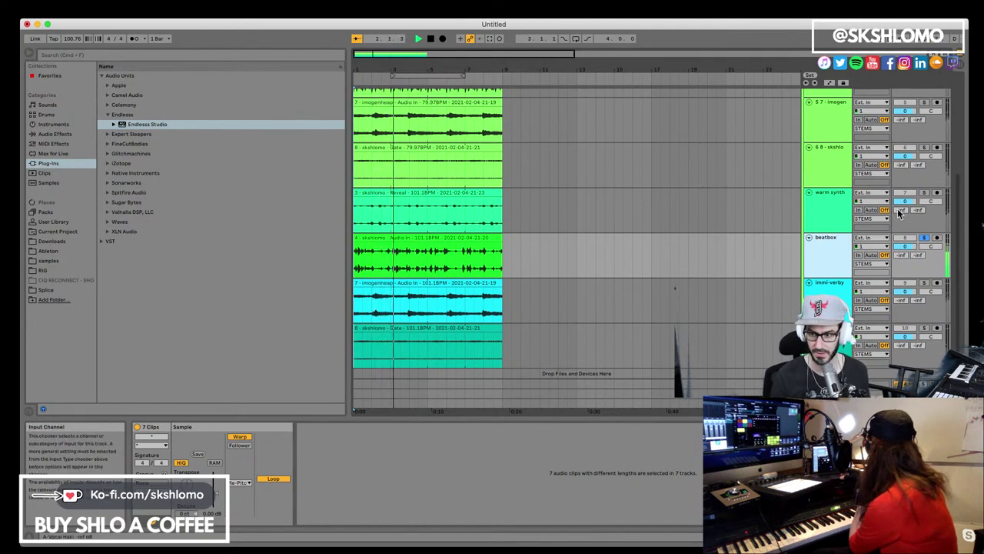
Step: Solo the warm synth track and the two Gate stem tracks in turn, and delete the older 79.97 BPM Gate track
click(925, 194)
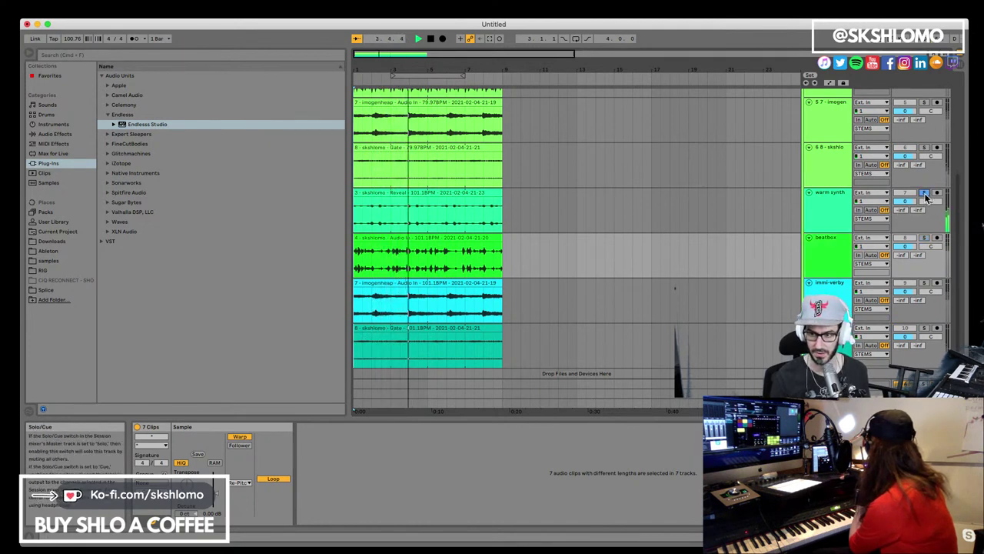
click(925, 146)
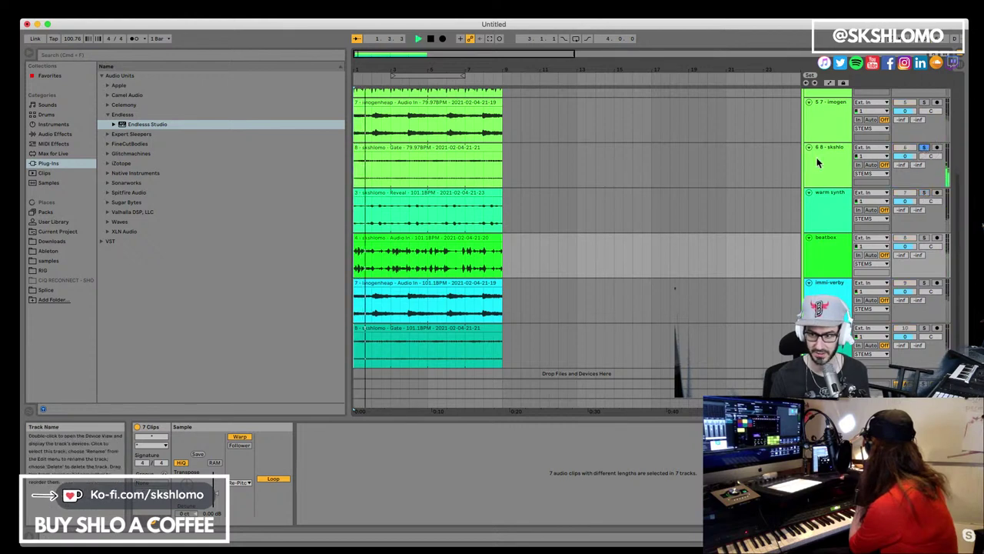
click(926, 329)
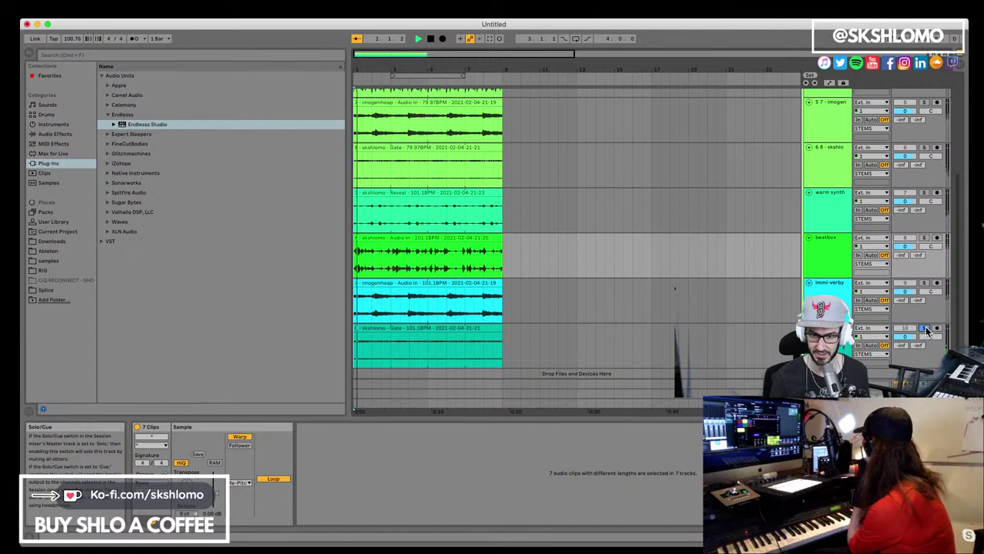
click(826, 179)
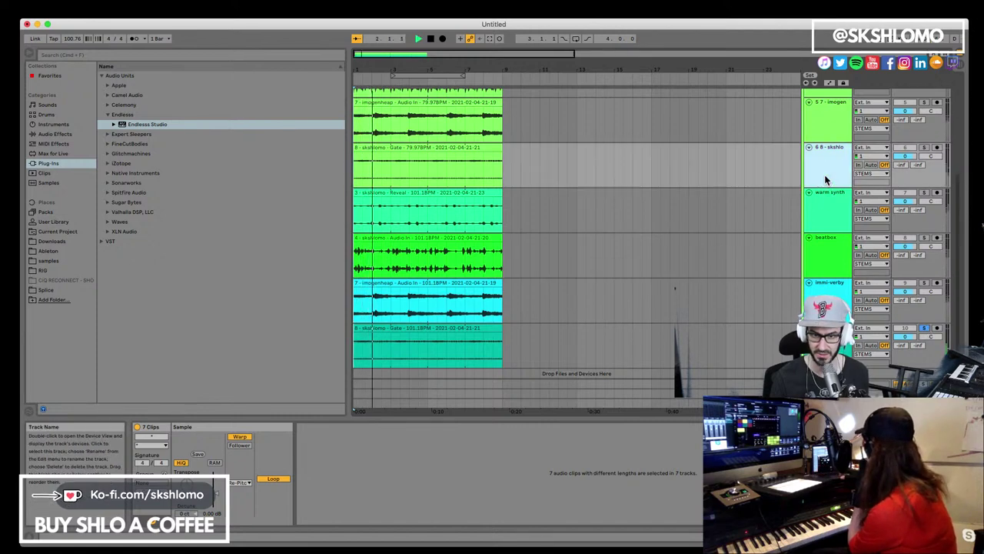
key(Delete)
Step: Compare the 79.97 BPM imogenheap track with immi-verby by soloing each, delete the older track, and solo twinkly
click(829, 129)
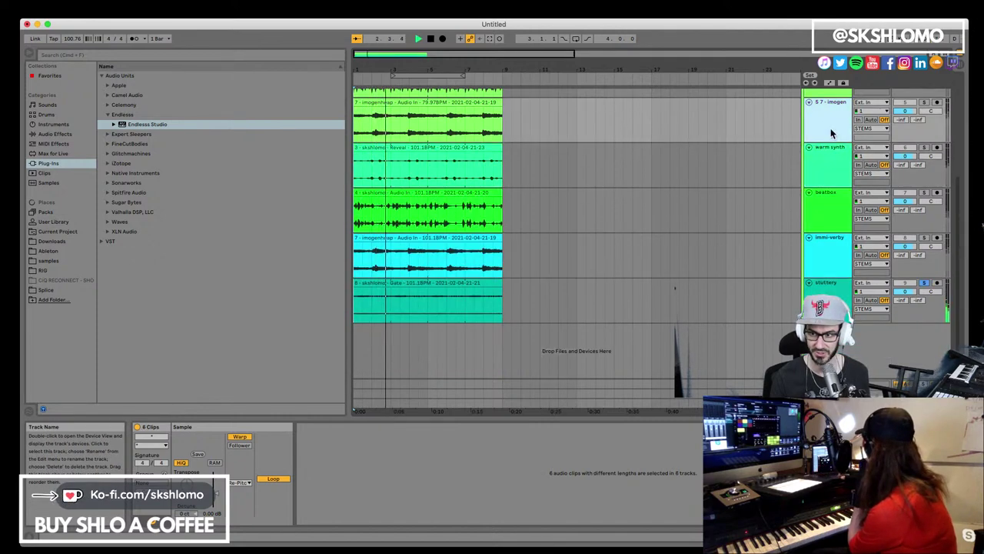
click(926, 102)
key(space)
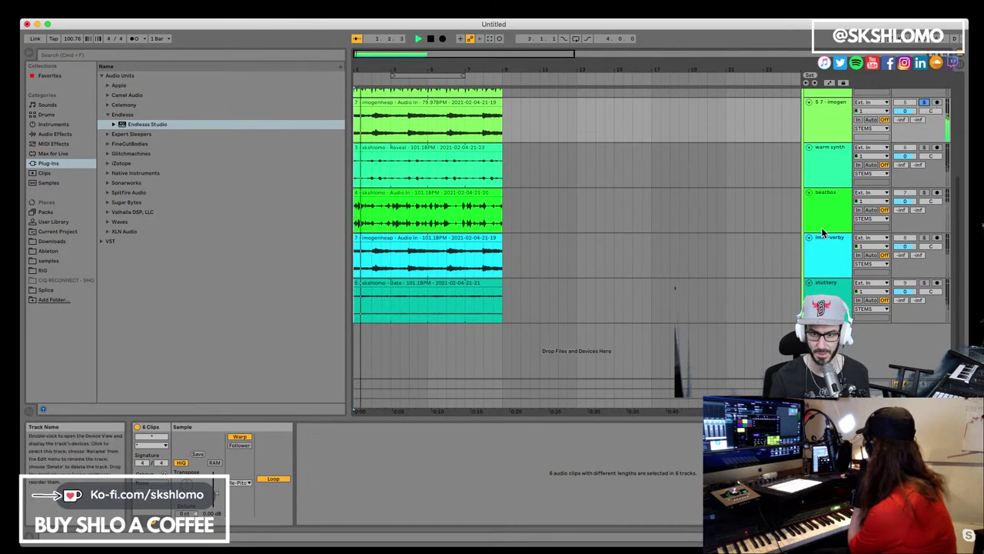
click(924, 238)
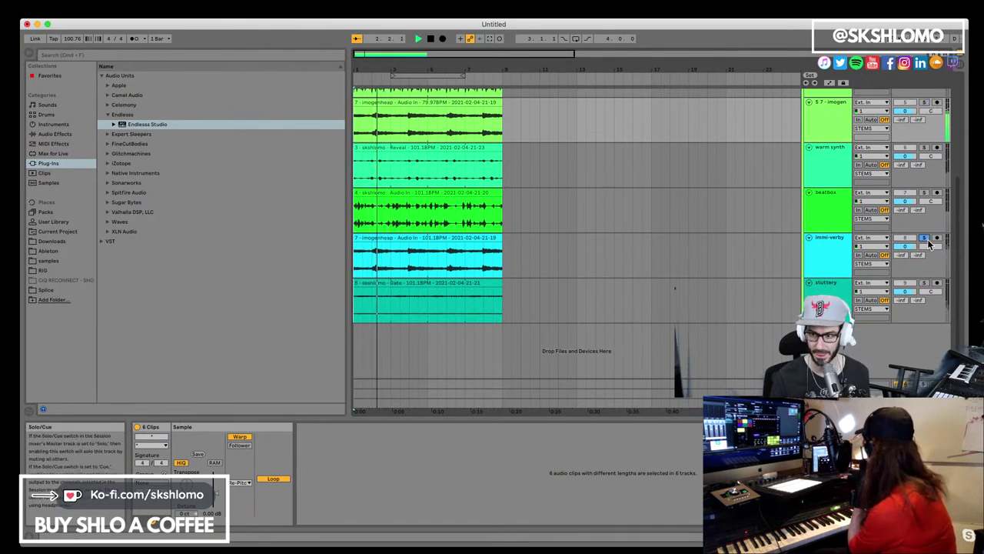
click(821, 123)
scroll(827, 168, up, 1)
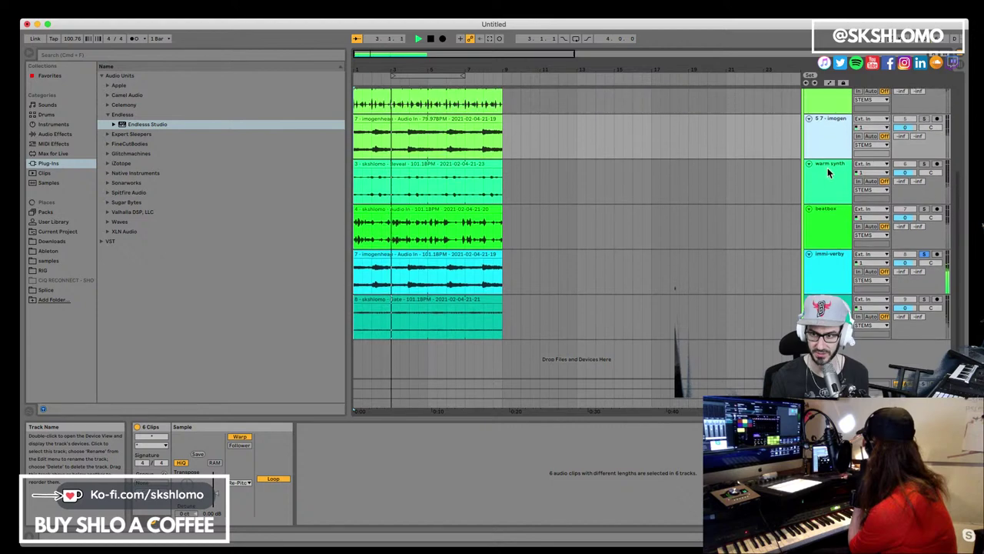
key(Delete)
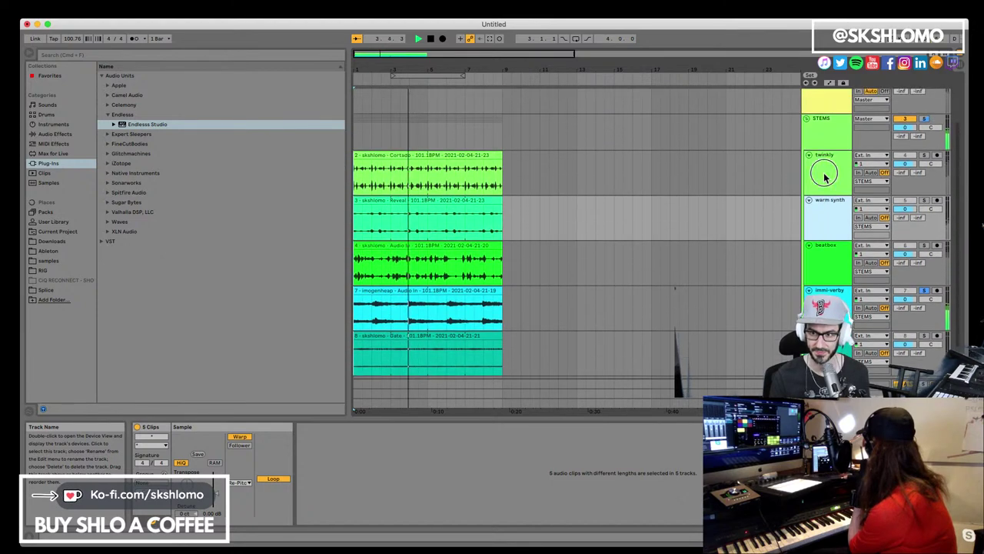
click(925, 157)
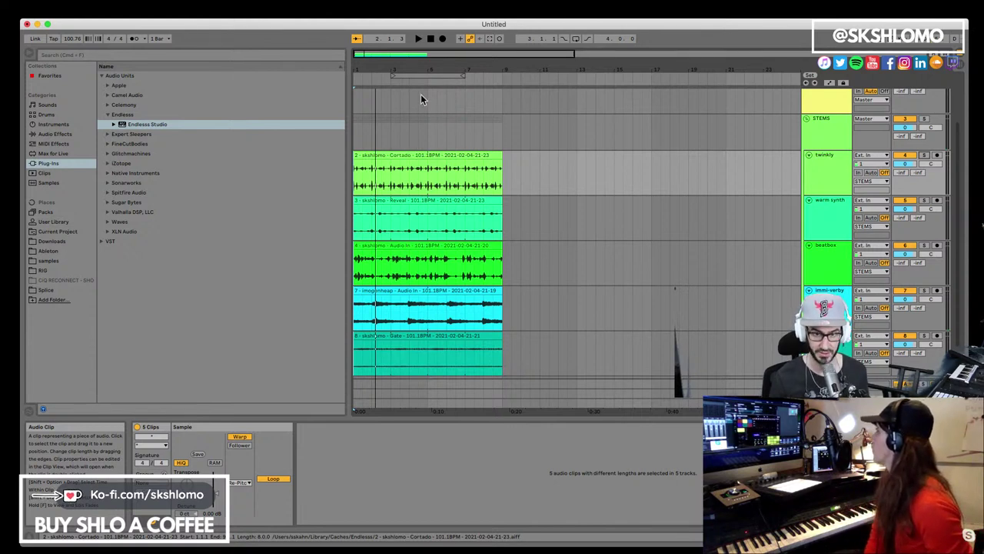
Step: Save the Live Set as IMMI - Pink Mountain in ENDLESS JAMS inside JAMS ALBUM 2, and save it again as IMMI - Pink Moon
key(super+s)
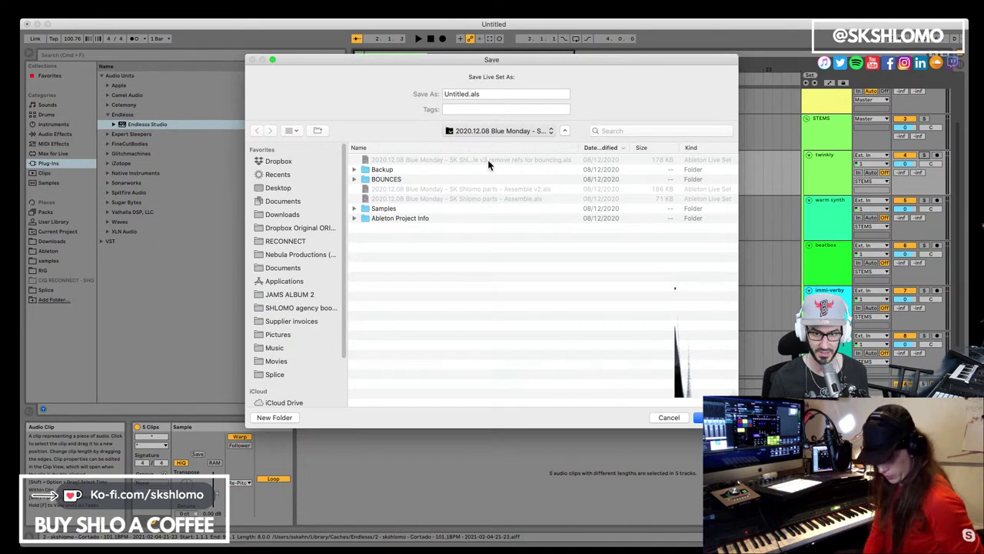
key(super+Up)
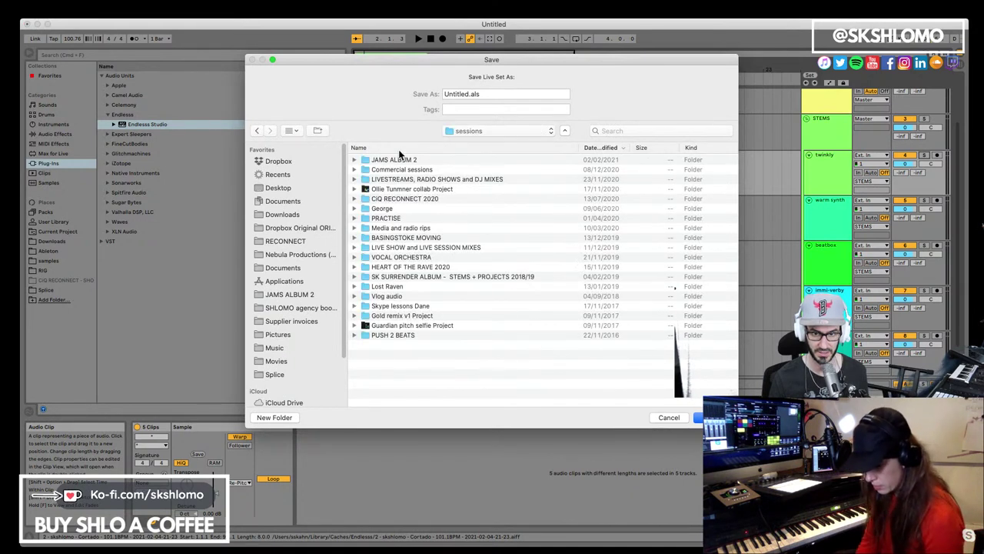
click(400, 159)
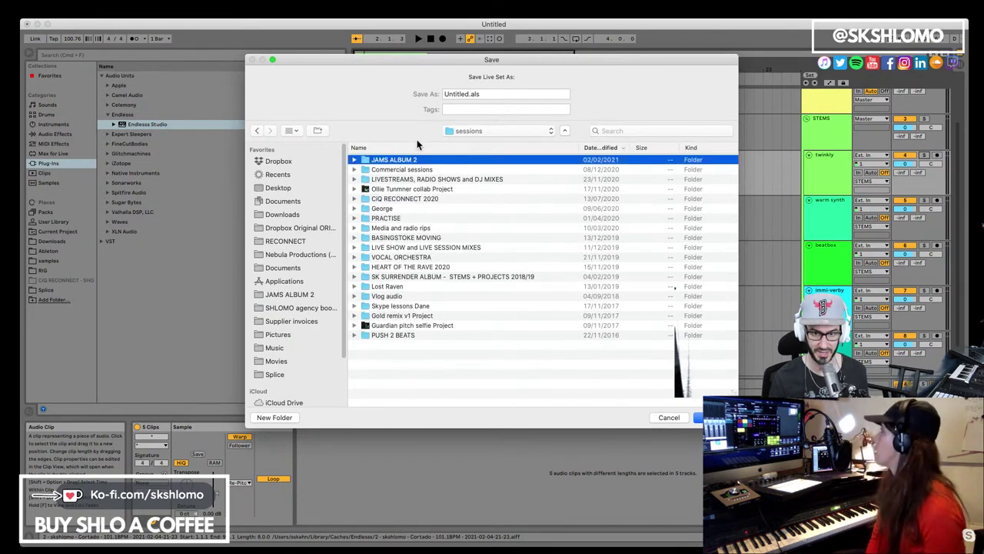
double_click(401, 159)
double_click(393, 169)
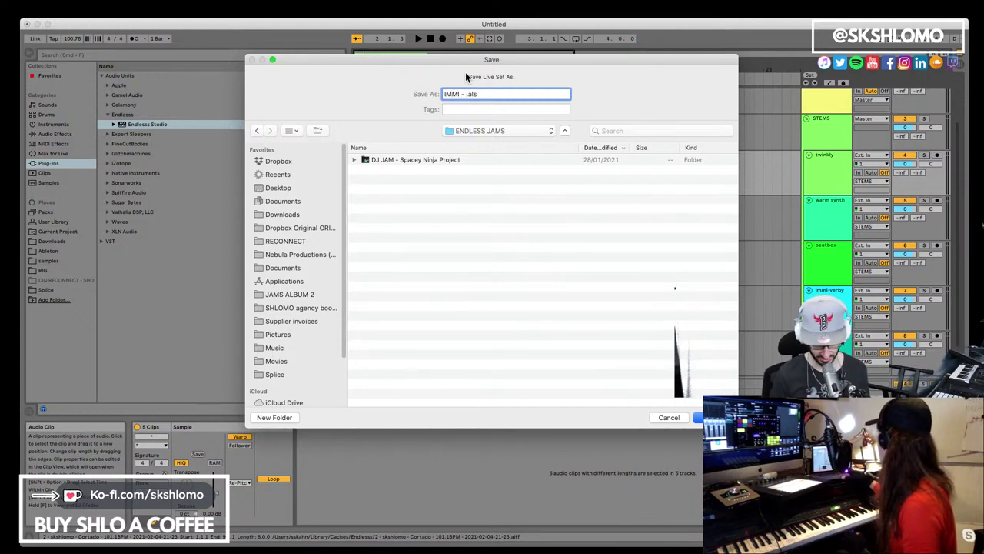
text(Mountain)
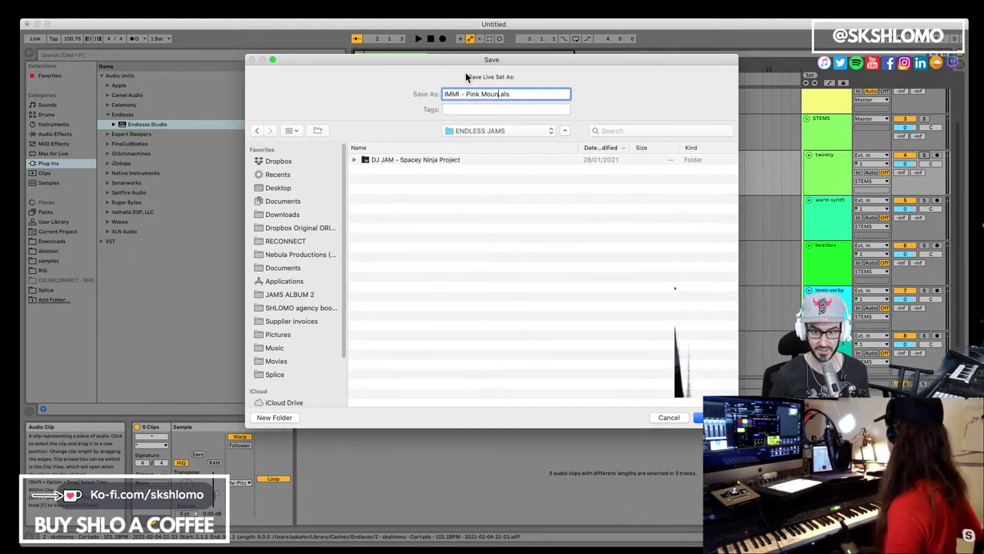
key(Return)
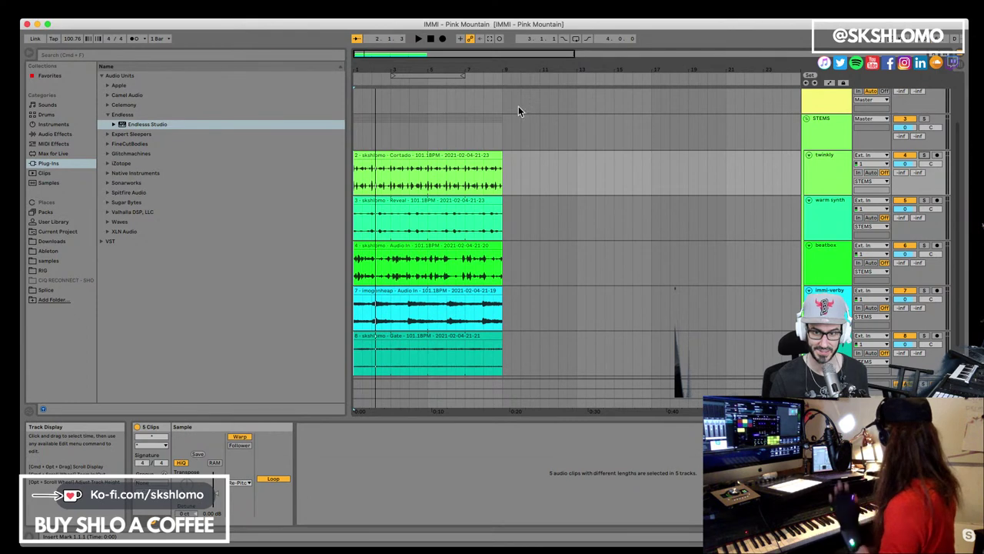
key(super+shift+s)
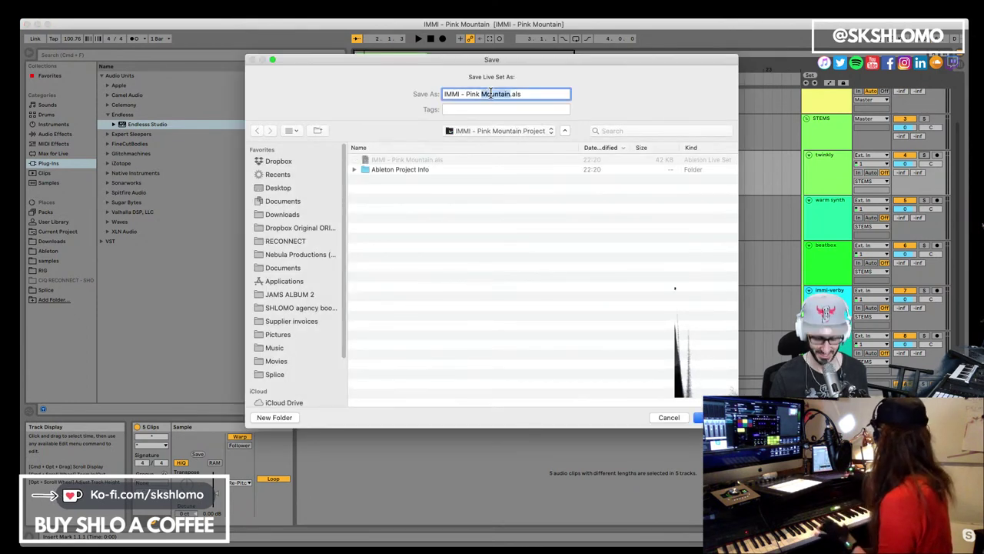
key(Return)
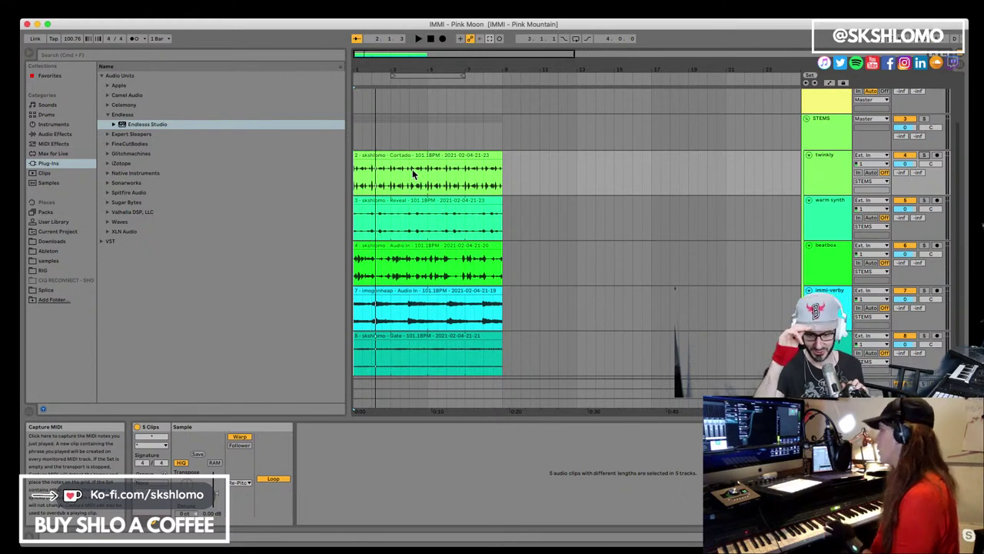
Step: Play the stems and audition individual tracks, including twinkly and immi-verby, by soloing them
key(space)
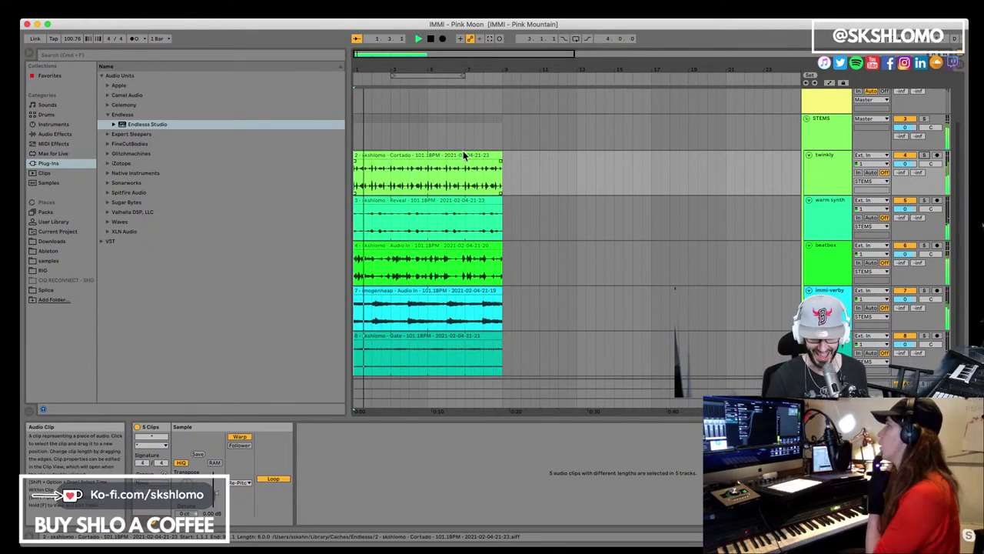
scroll(385, 160, down, 1)
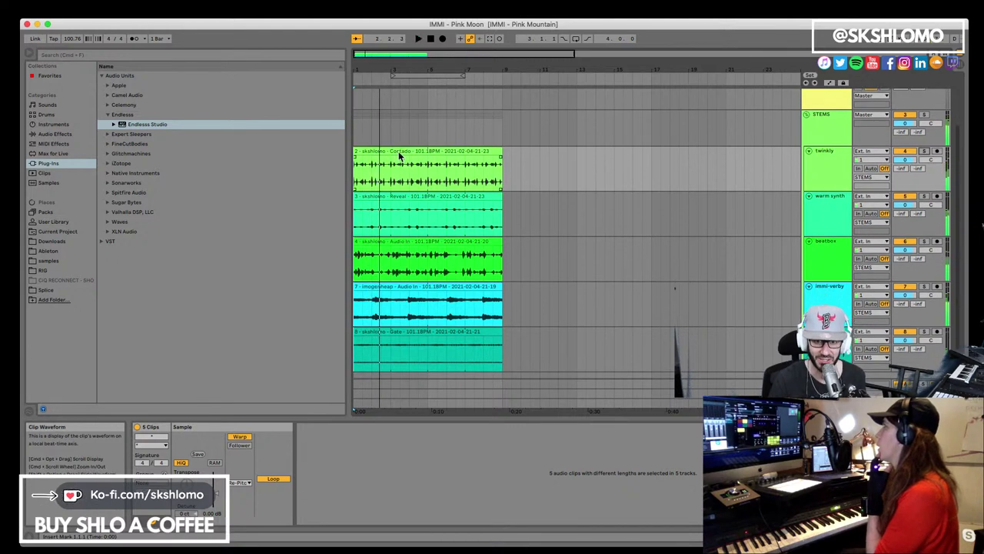
click(389, 154)
key(space)
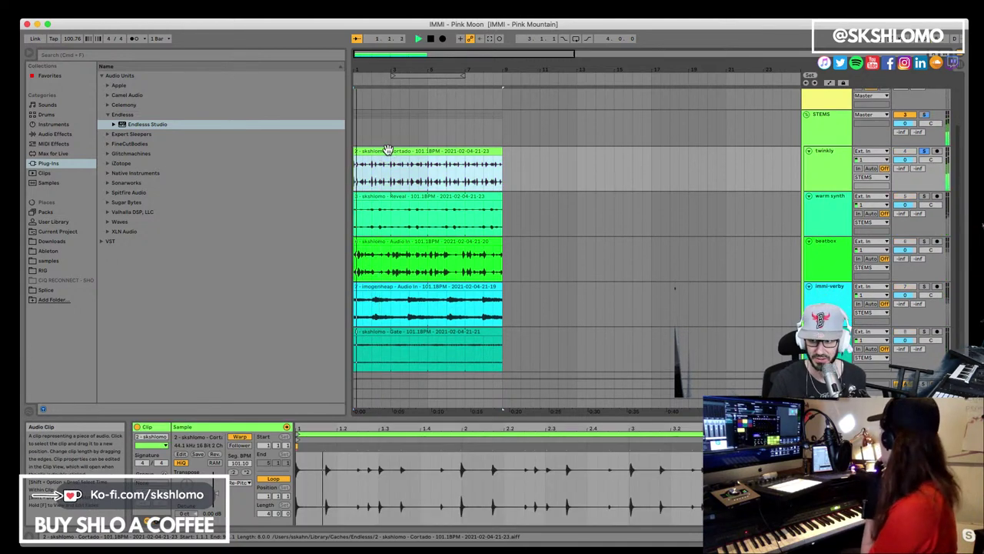
click(930, 201)
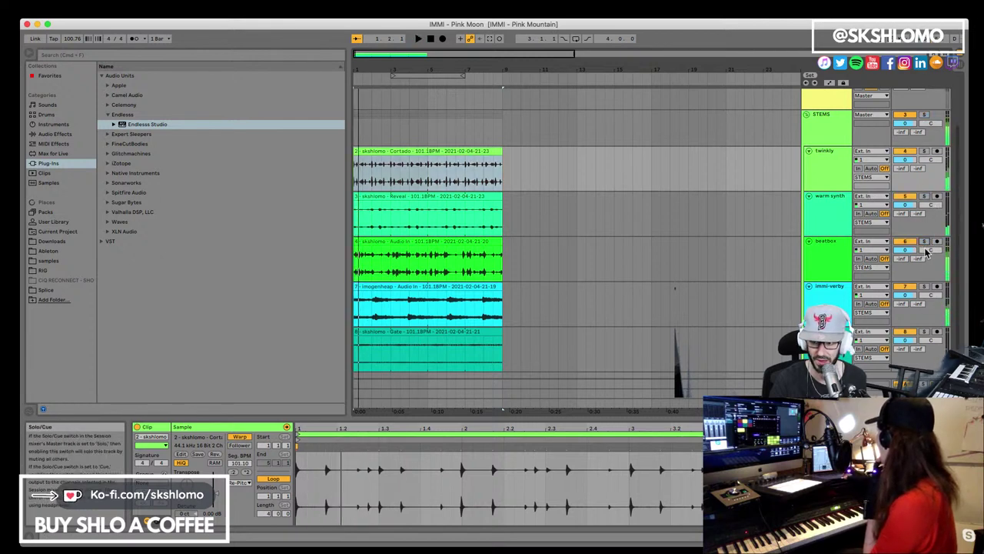
click(925, 287)
key(space)
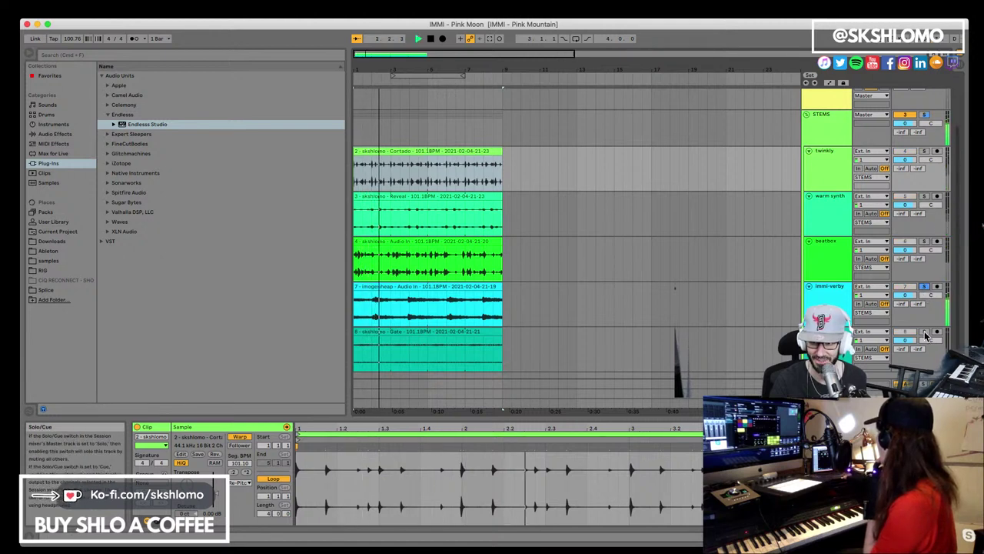
Step: Select all five stem clips and duplicate them so the copies start at bar 9
click(434, 288)
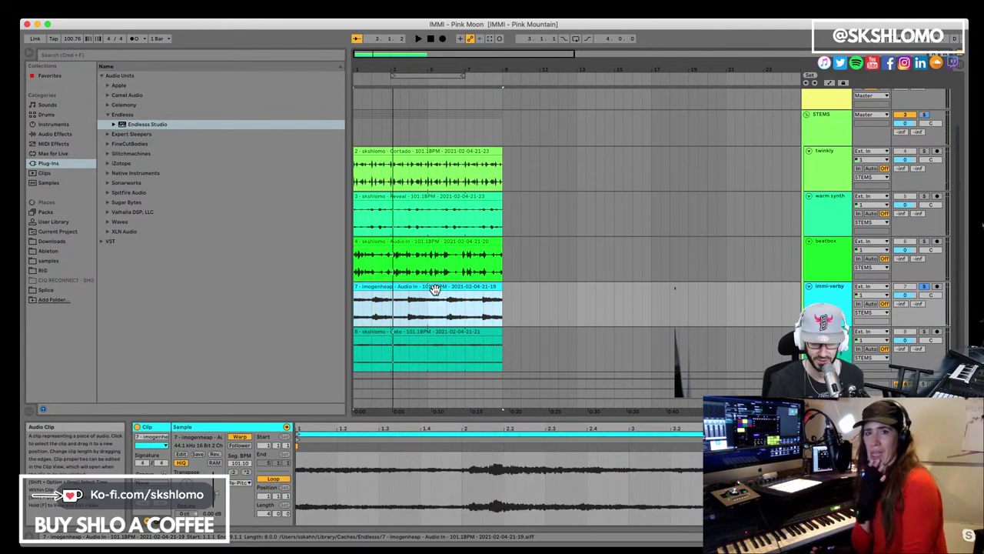
key(super+a)
key(super+d)
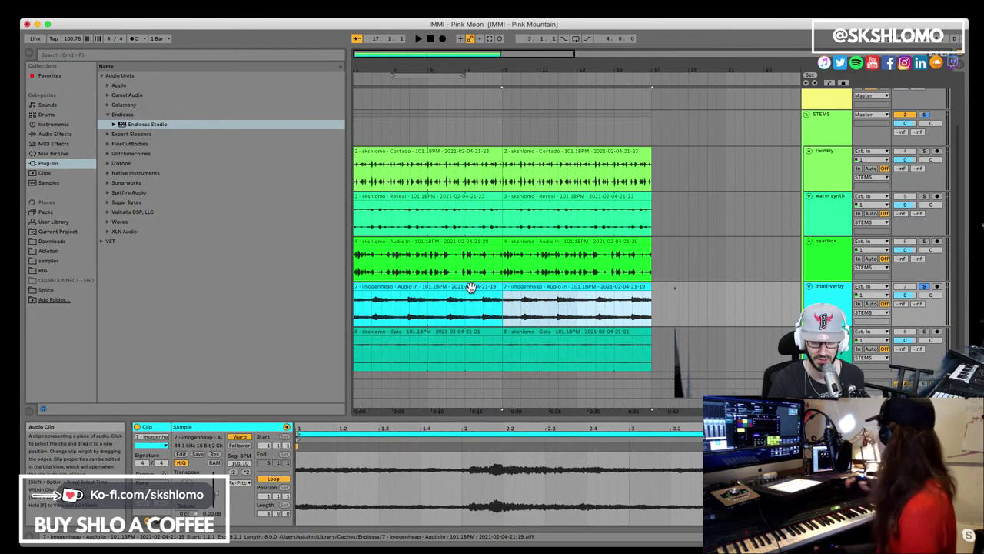
Step: Delete the beatbox, warm synth, twinkly and Gate clips from bars 1 to 9, keeping only immi-verby in that section
click(432, 243)
key(Delete)
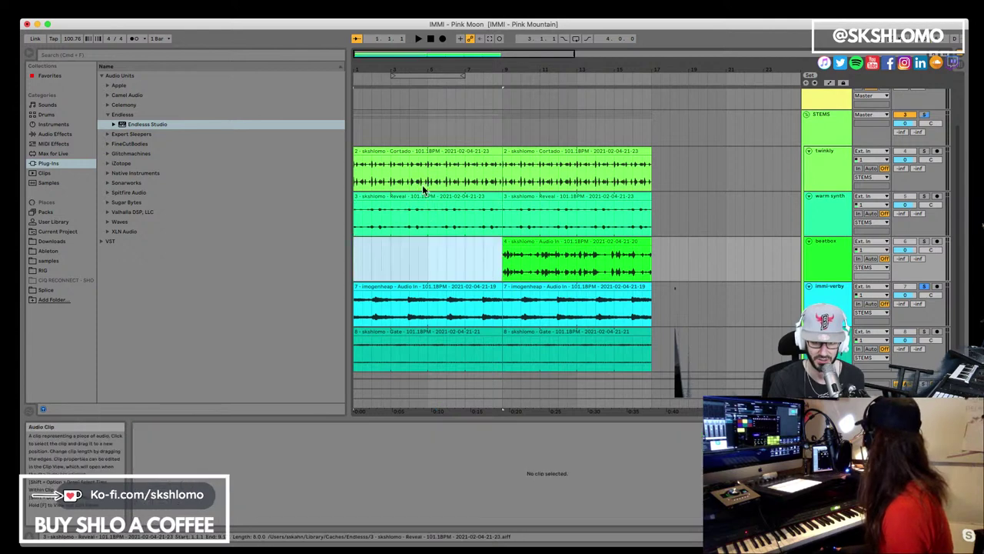
key(Up)
key(Delete)
key(Up)
key(Delete)
click(417, 332)
key(Delete)
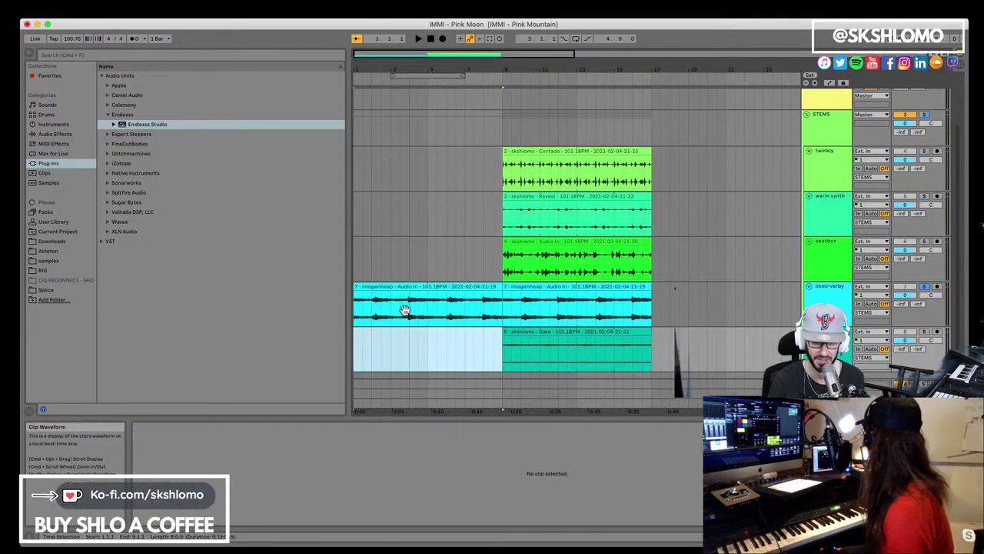
Step: Play the immi-verby intro, duplicate the five stem clips from bar 9 to bar 17, and place the insert marker just before bar 9
click(406, 289)
key(space)
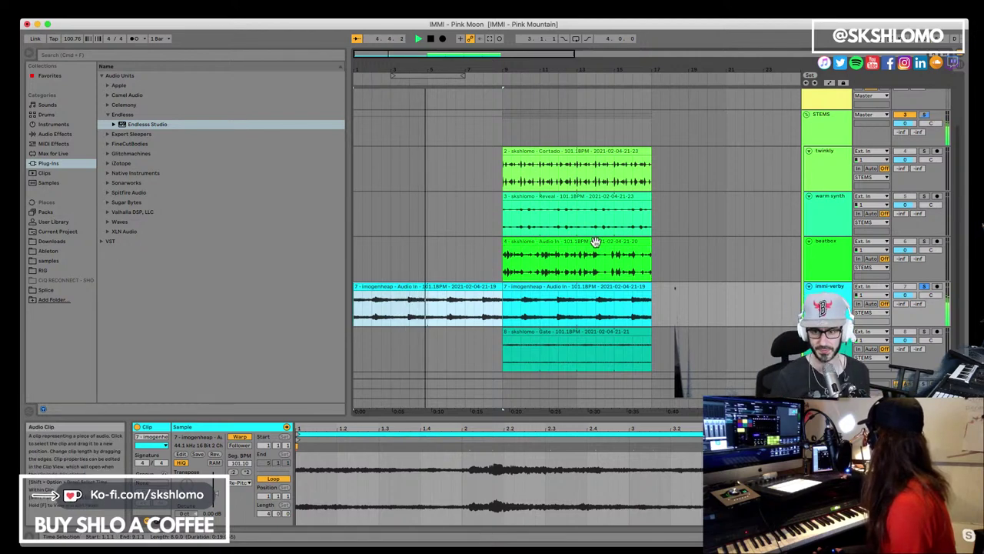
click(598, 200)
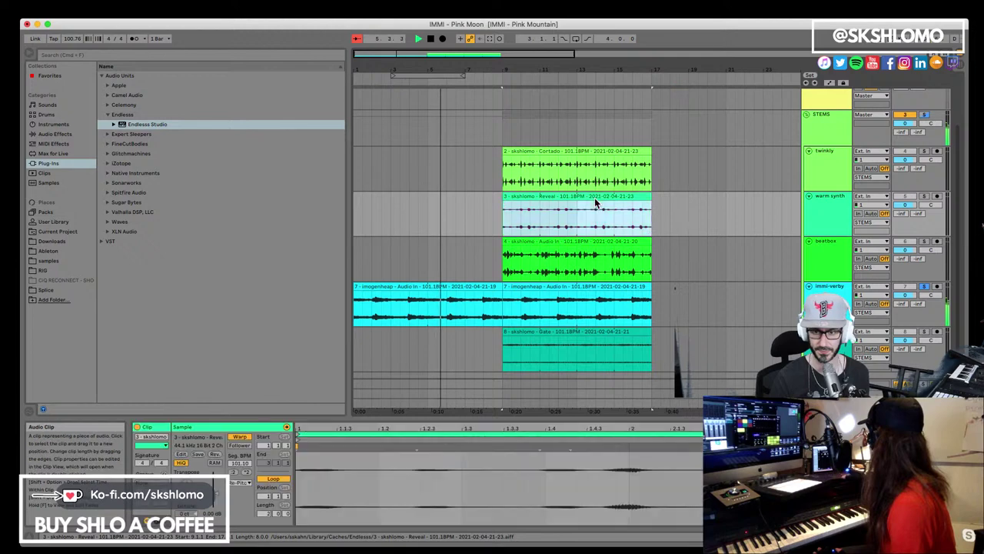
click(568, 152)
key(super+d)
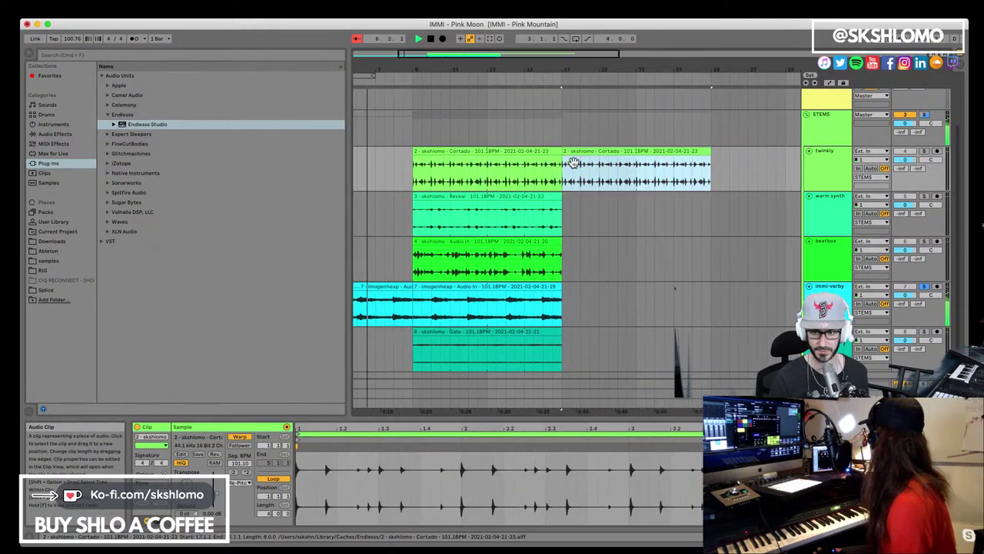
click(518, 332)
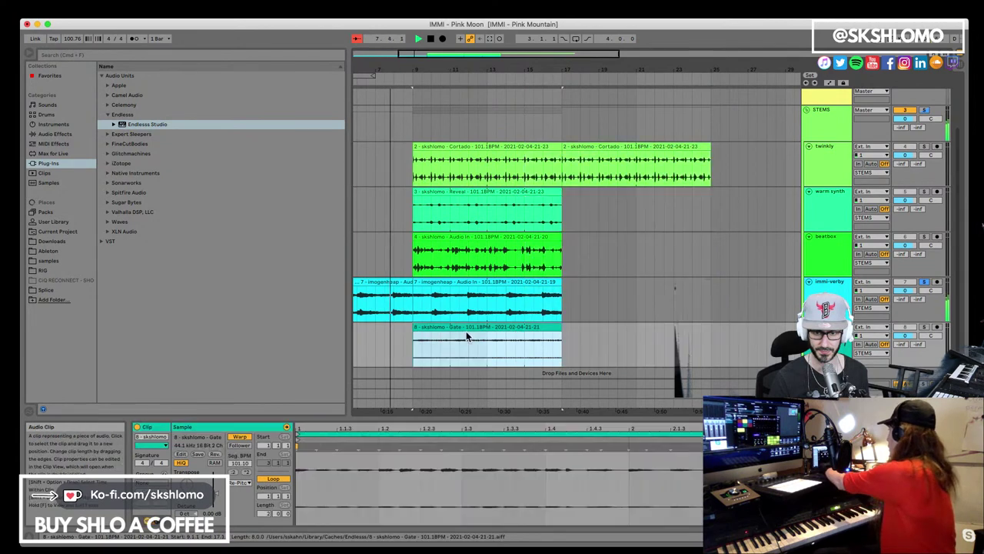
shift+click(431, 150)
key(super+d)
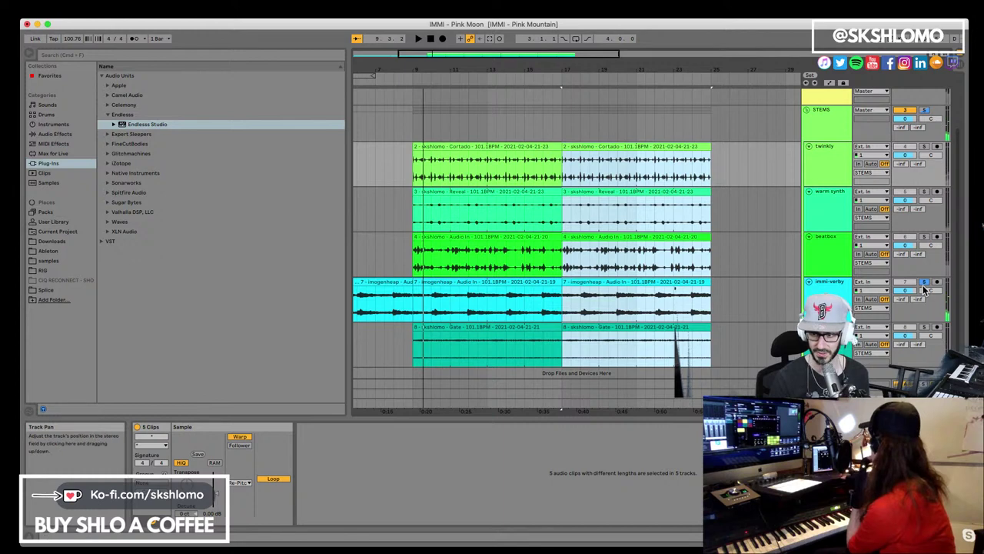
click(406, 254)
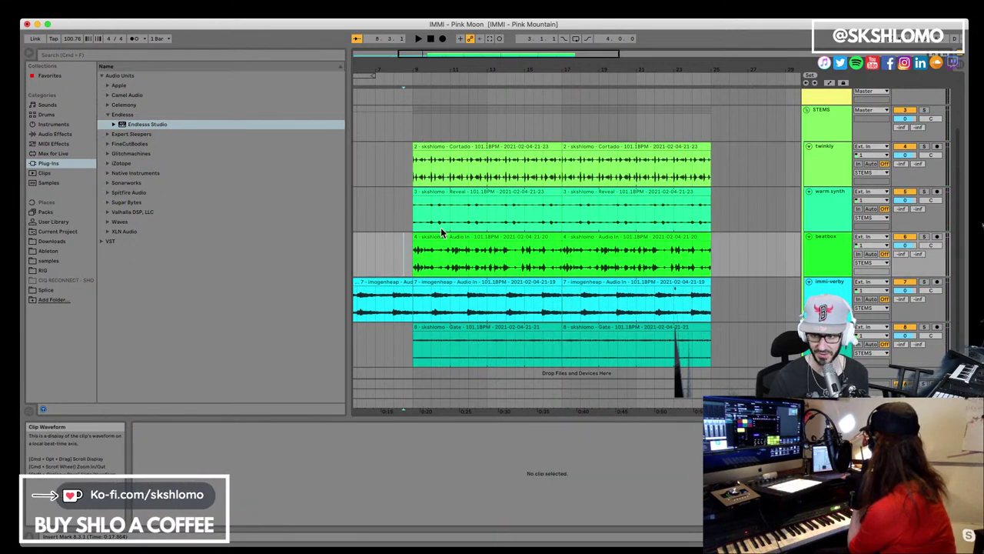
Step: Delete the warm synth and twinkly clips from bars 9 to 17
click(448, 196)
key(Delete)
click(451, 151)
key(Delete)
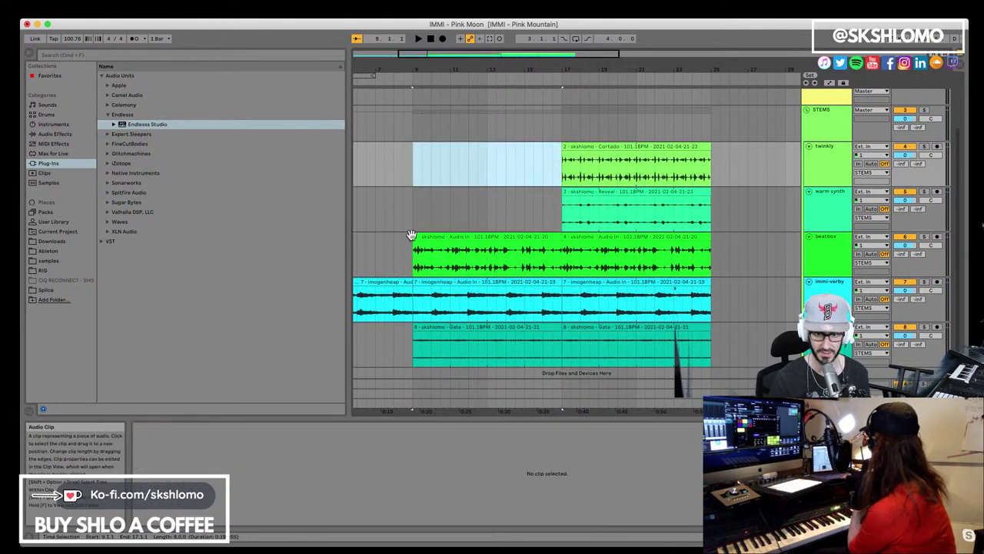
Step: Play the section from bar 9 and trim the starts of its beatbox and Gate clips to bar 10
click(409, 238)
scroll(410, 237, left, 5)
key(space)
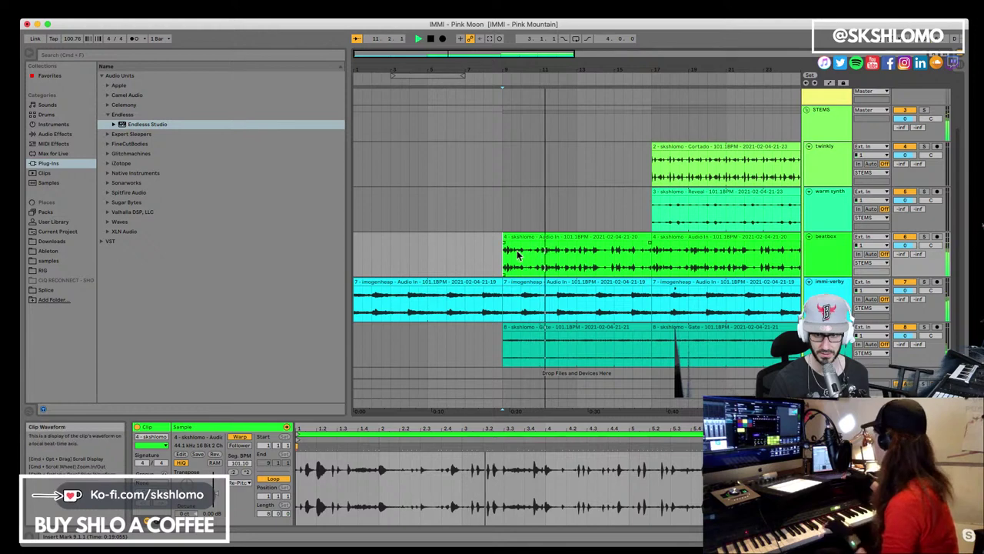
key(space)
drag(504, 242, 521, 235)
key(space)
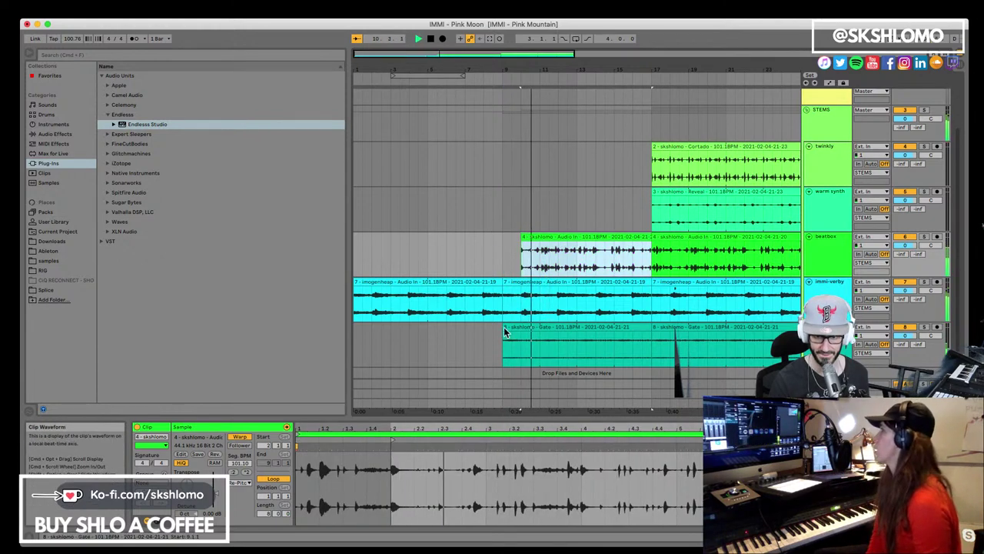
key(space)
drag(504, 331, 517, 327)
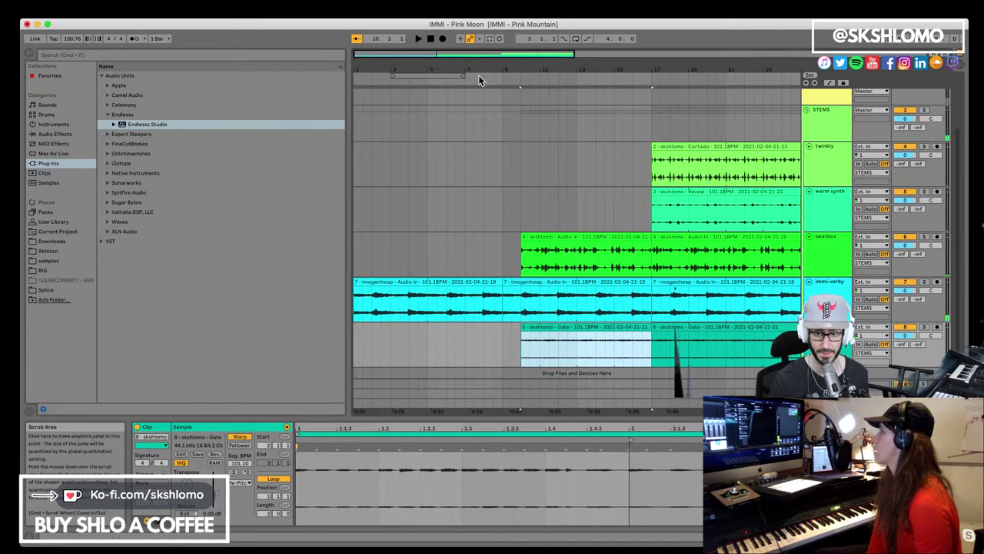
Step: Play from bar 2, select bar 1 and delete its time so the whole arrangement moves one bar earlier
drag(479, 73, 483, 69)
click(368, 306)
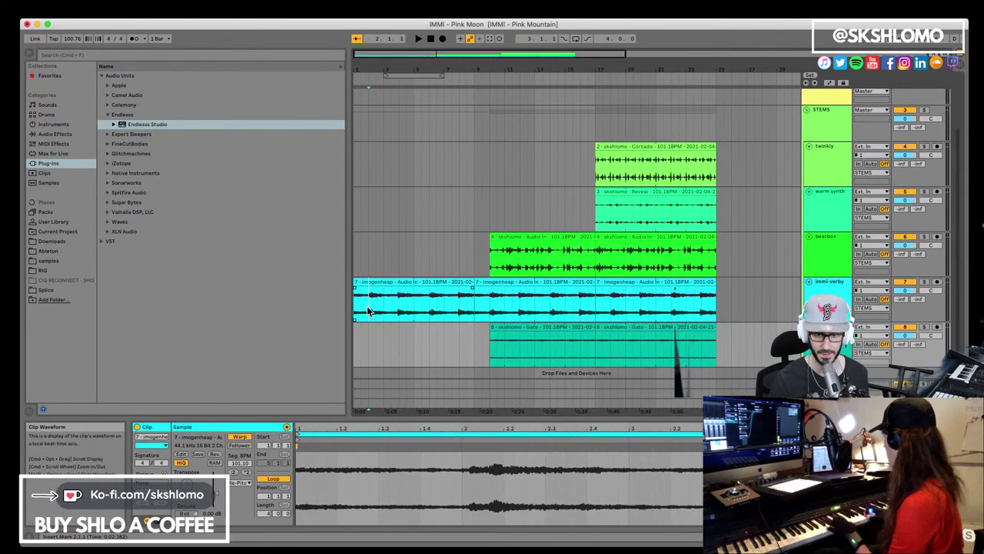
key(space)
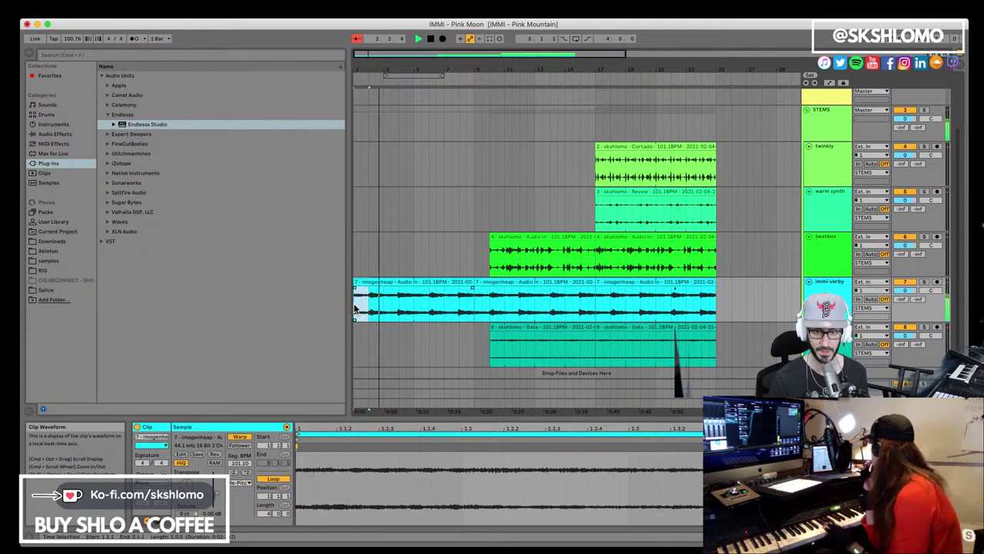
key(super+shift+BackSpace)
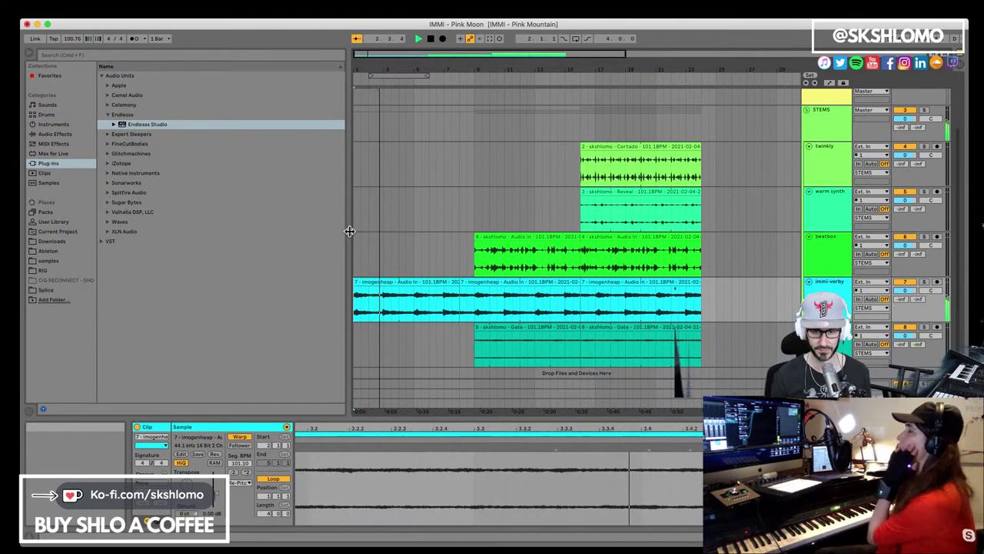
Step: Play through the arrangement and delete the beatbox audio from bar 15 to bar 16
scroll(451, 244, down, 1)
scroll(453, 254, down, 2)
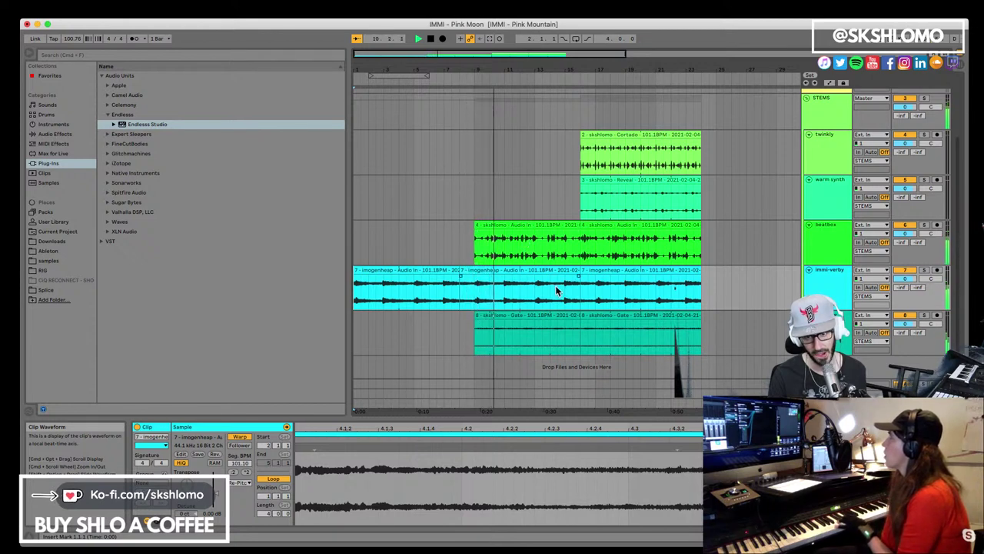
scroll(522, 266, up, 1)
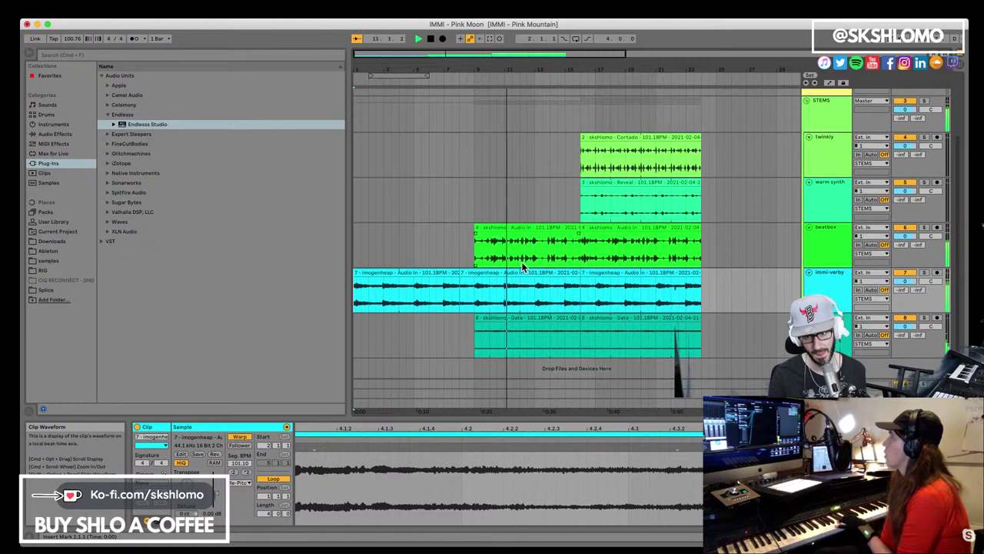
scroll(522, 267, up, 2)
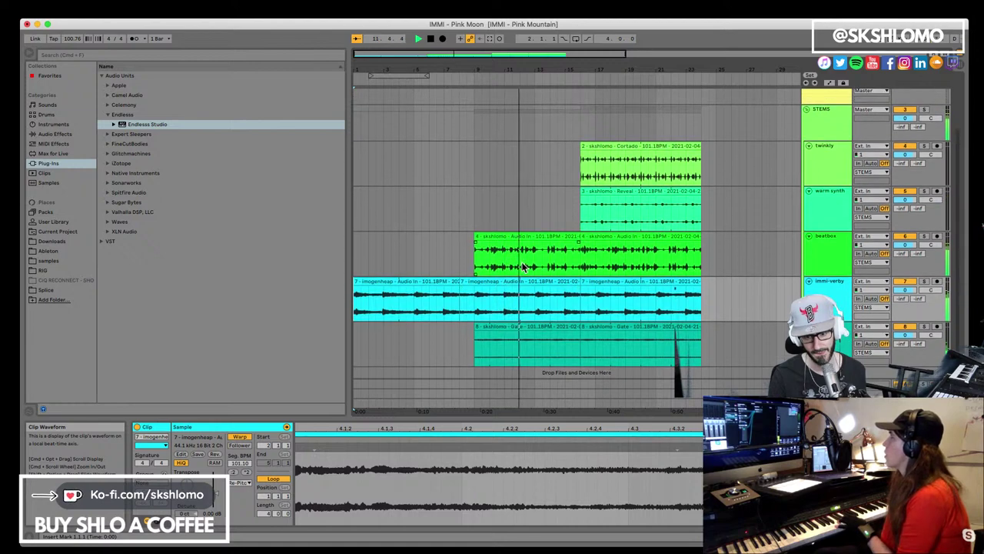
scroll(527, 271, down, 1)
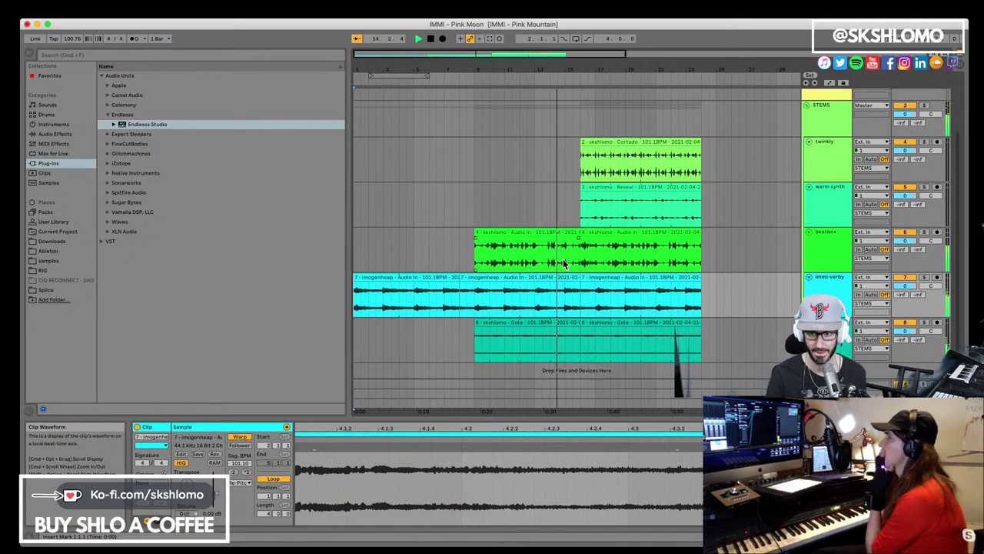
drag(565, 263, 575, 262)
key(Delete)
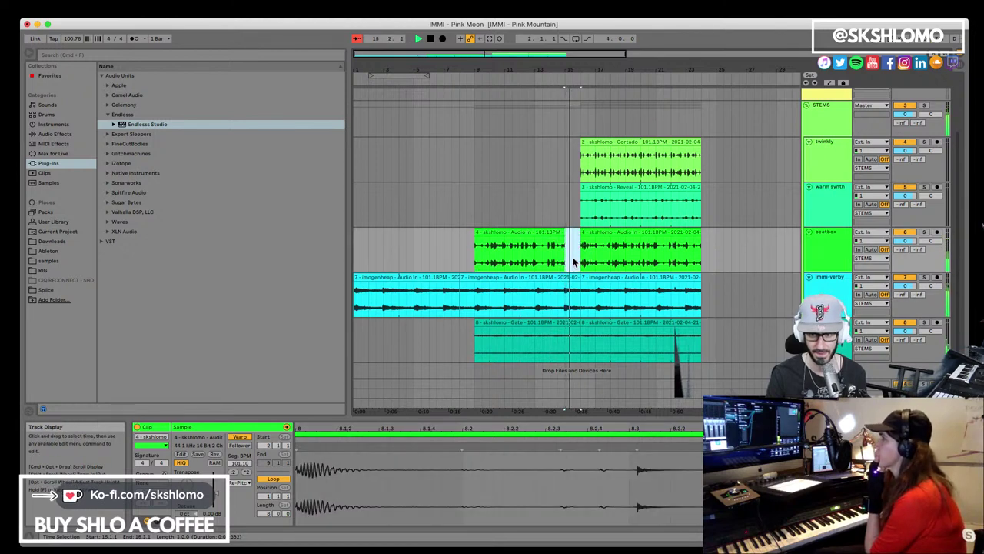
Step: Delete the twinkly, warm synth and beatbox audio from bar 16 to bar 17
scroll(567, 253, down, 1)
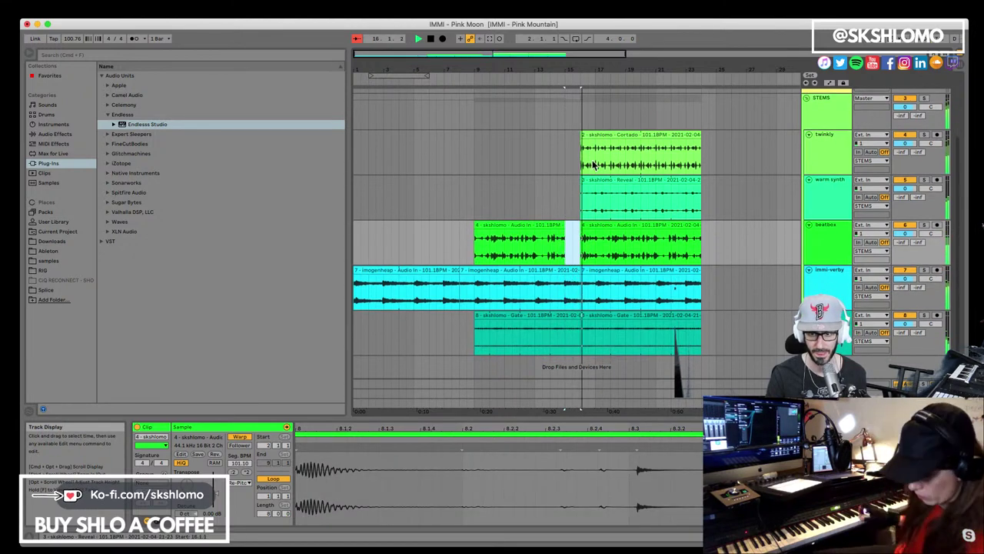
drag(575, 239, 597, 163)
key(Delete)
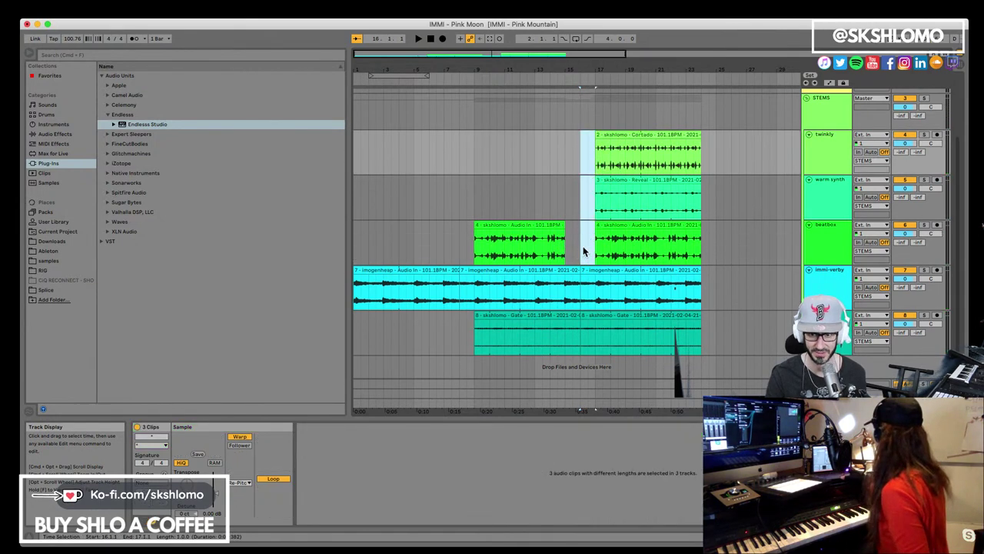
Step: Play the break from bar 14 and separate bar 16 to 17 of the immi-verby audio into its own clip
click(567, 279)
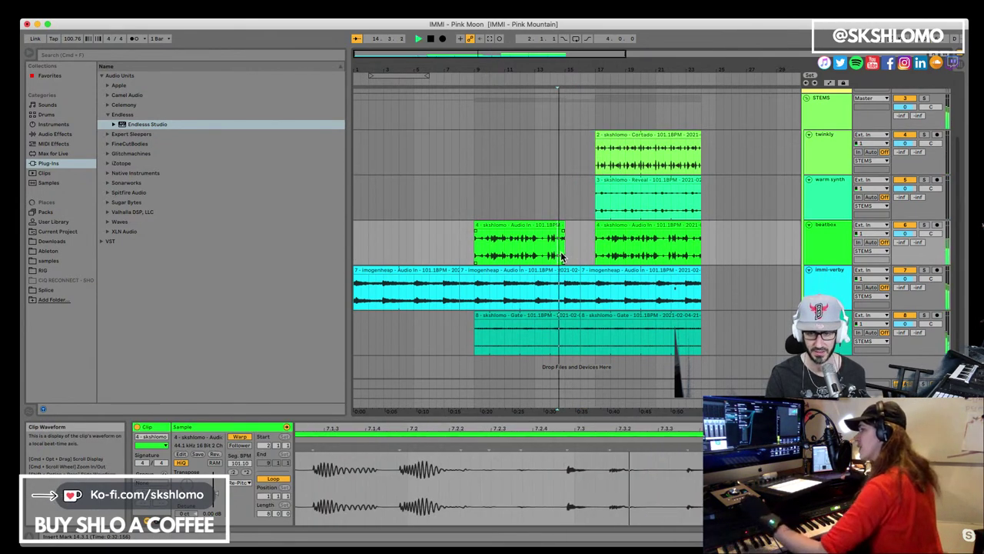
key(space)
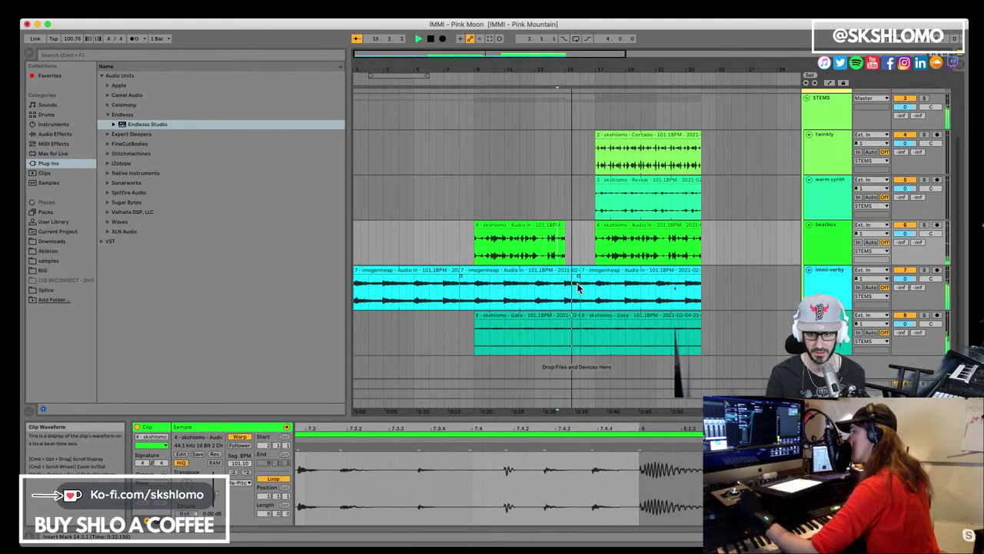
scroll(582, 293, right, 1)
key(space)
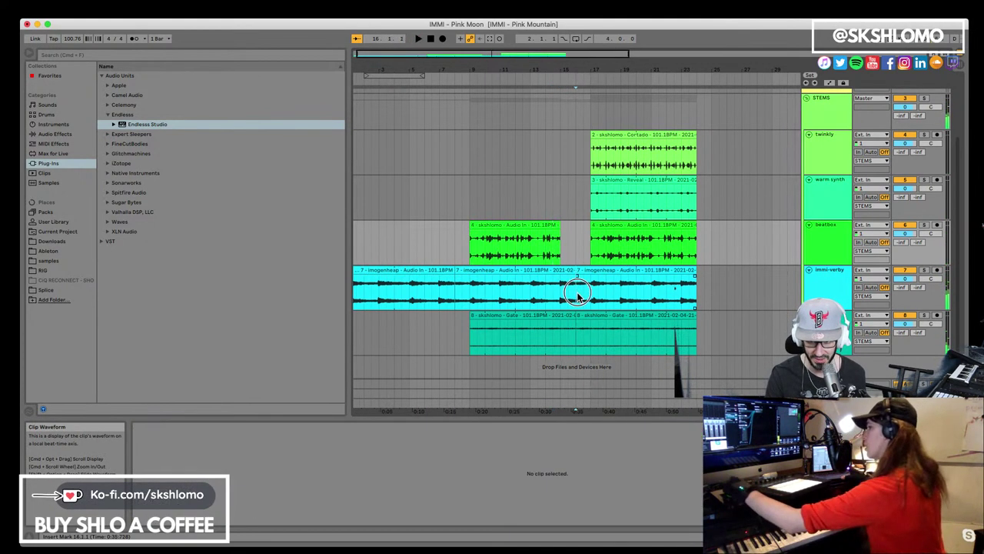
drag(576, 289, 590, 294)
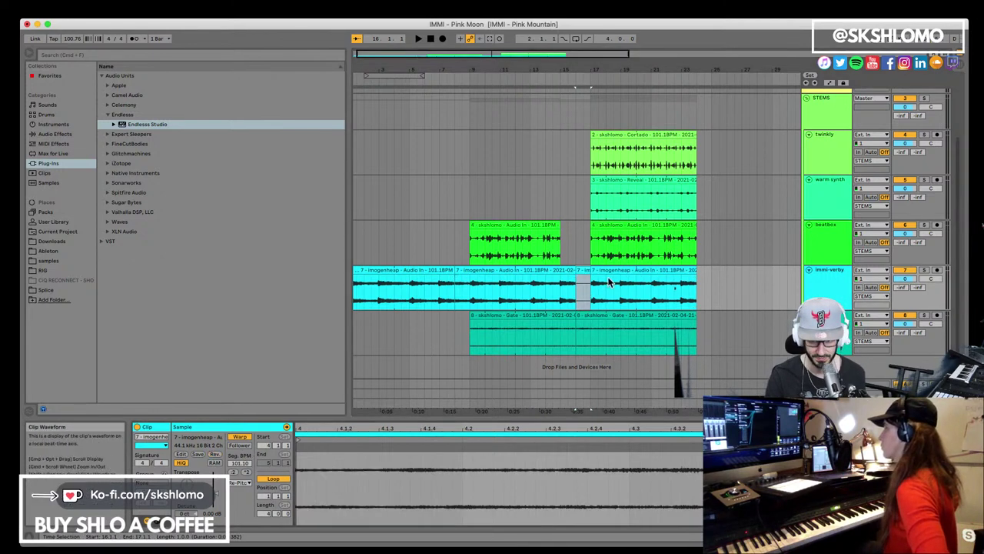
Step: Play the break from bar 15 into bar 17 and save the set
click(559, 258)
key(space)
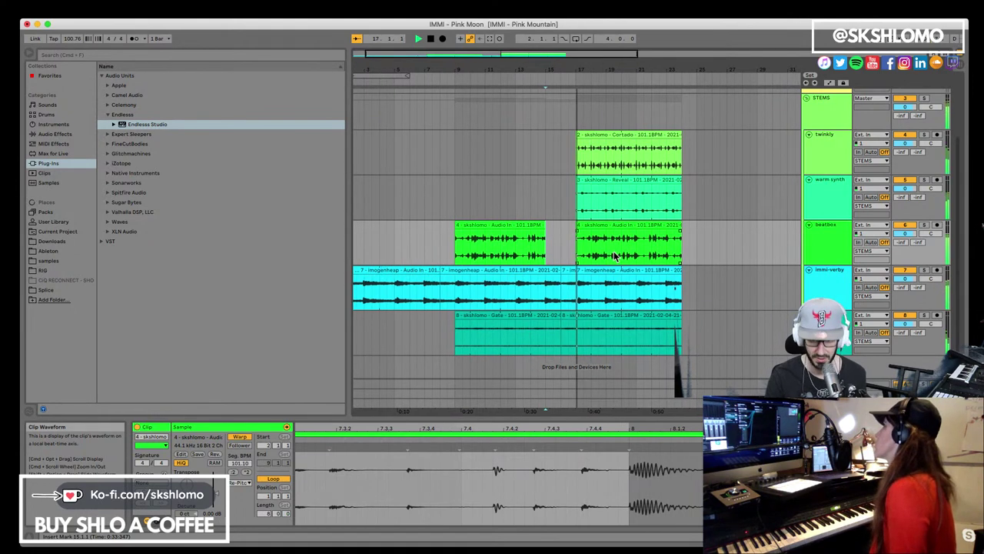
key(super+s)
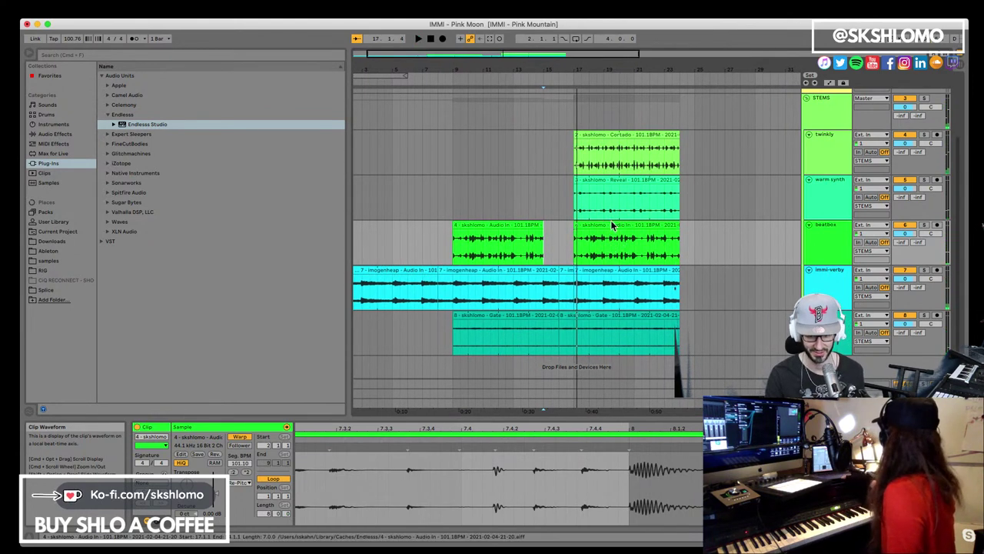
Step: Play the arrangement from bar 16 to audition the transition into the section starting at bar 17
click(552, 165)
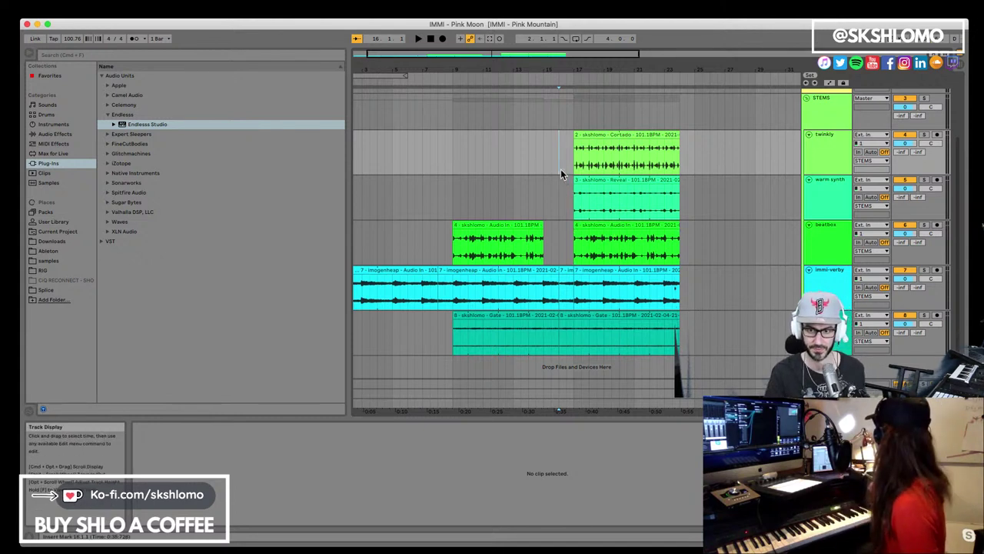
key(space)
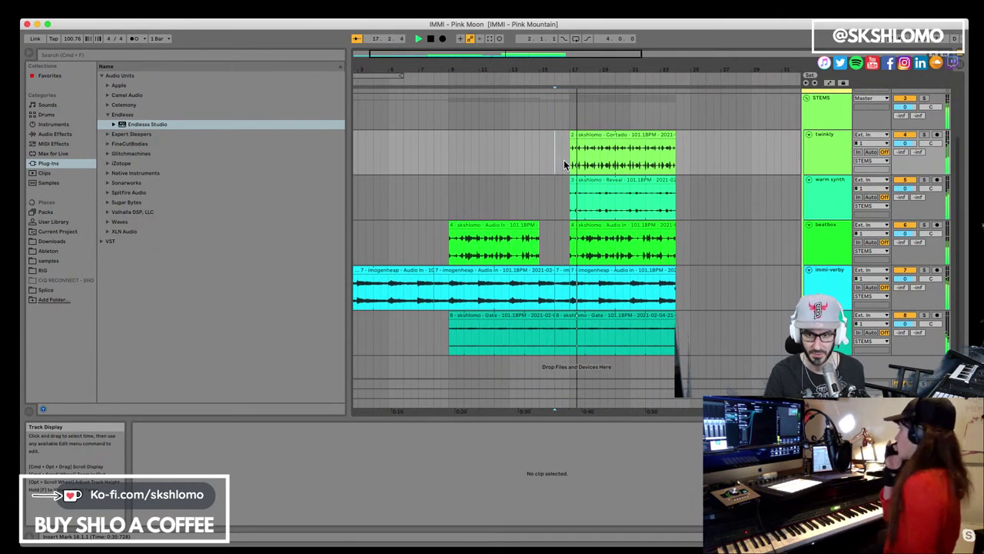
key(space)
Step: Insert one bar of silence at bar 17 across all tracks
click(578, 163)
drag(579, 163, 582, 165)
key(super+shift+d)
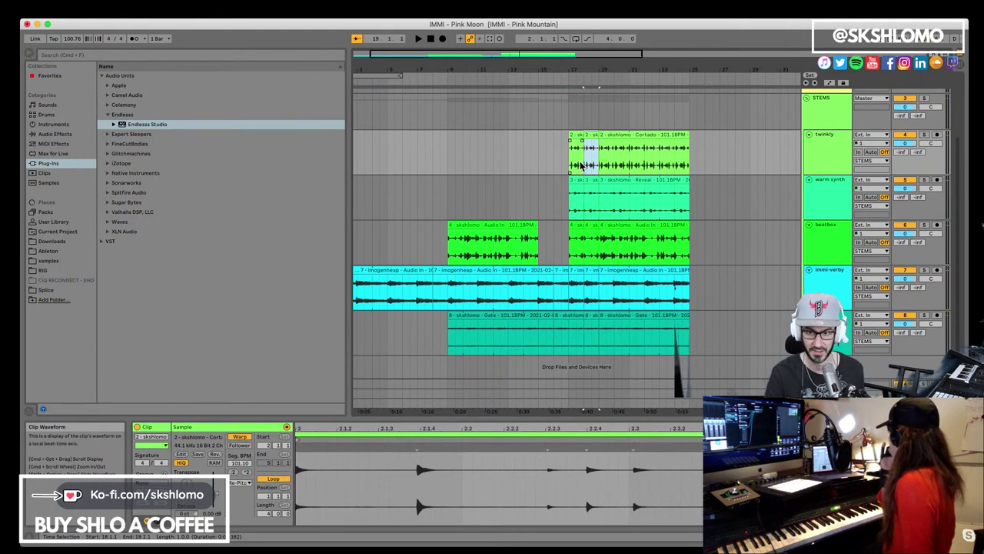
key(super+z)
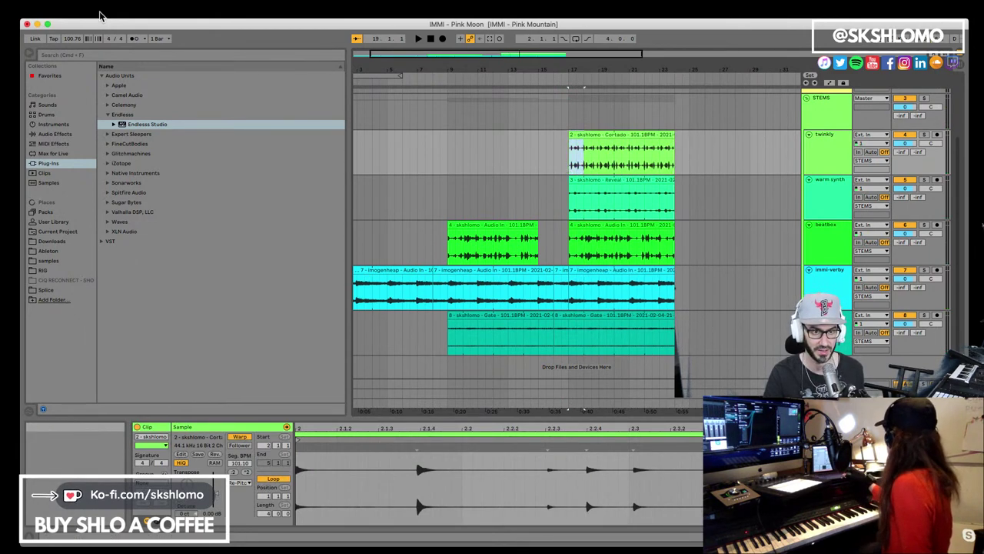
click(105, 6)
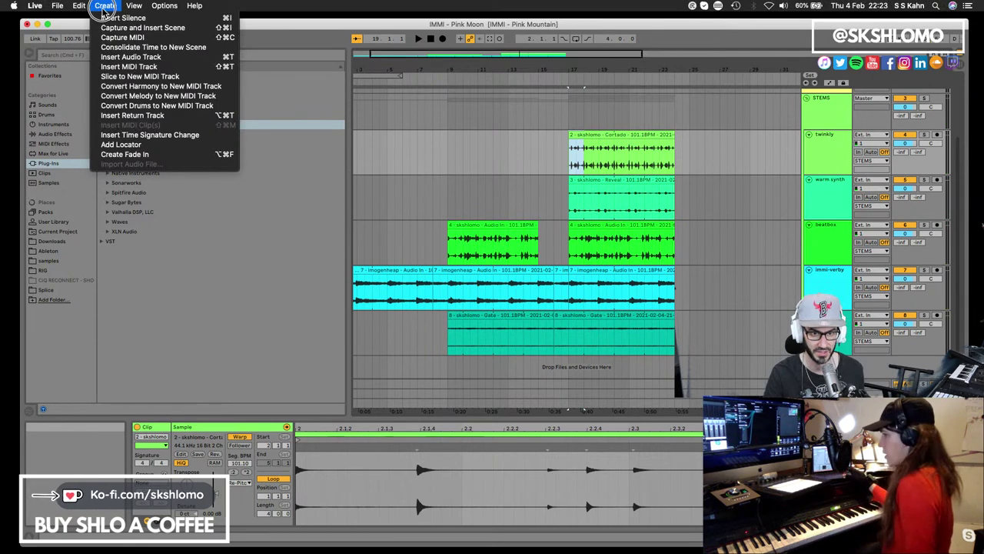
click(100, 6)
key(super+i)
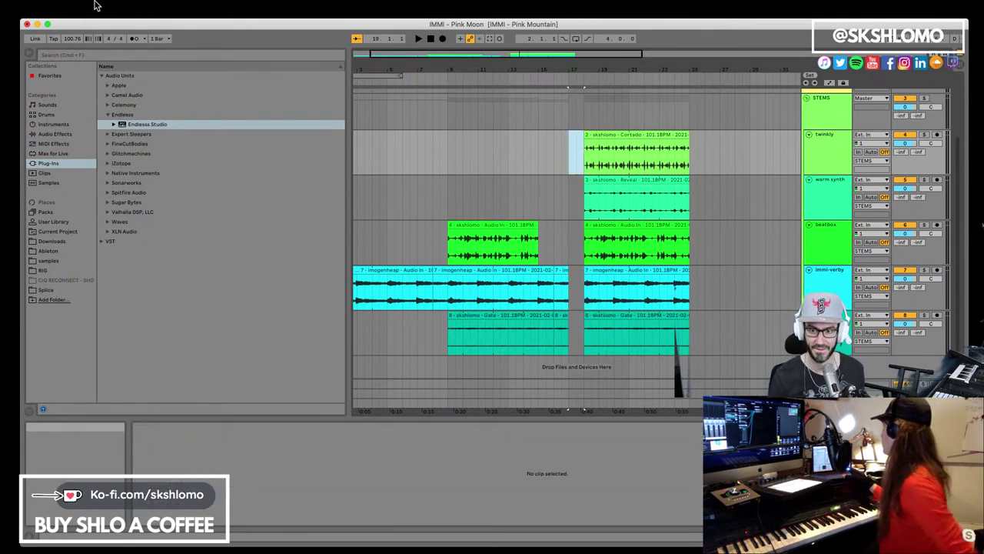
Step: Play across the new gap while setting the immi-verby volume to -9.7 and the twinkly volume to -10.6 with pan 5L
click(556, 203)
key(space)
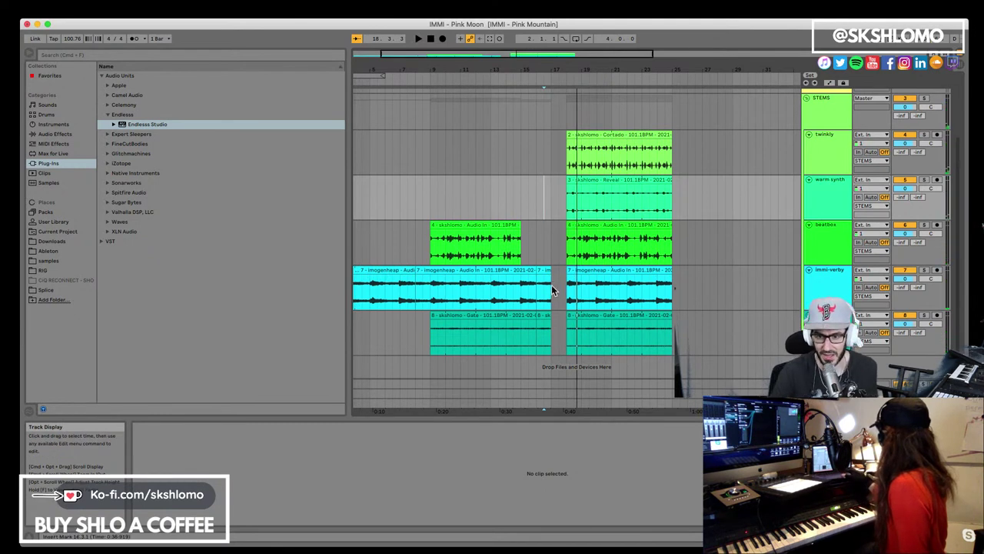
click(548, 290)
drag(900, 288, 898, 308)
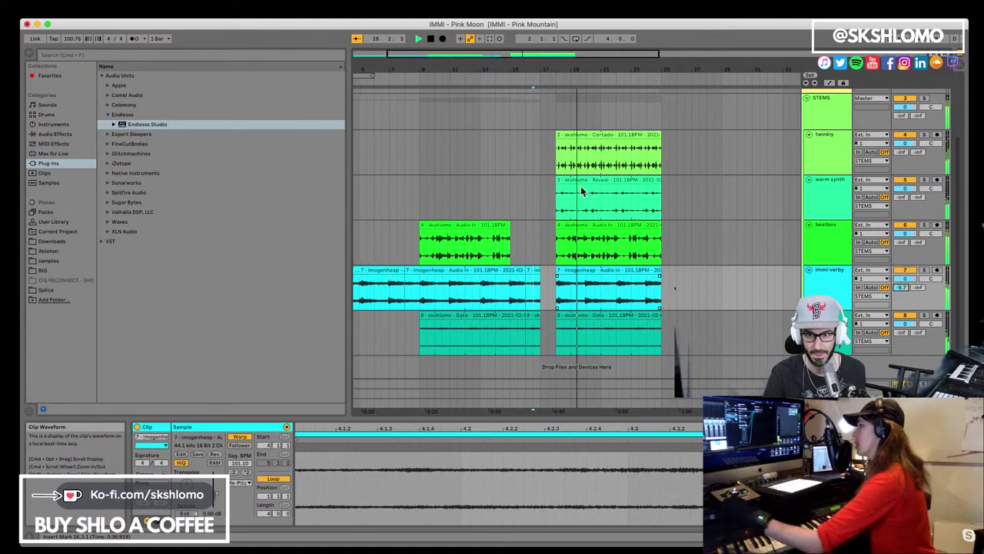
drag(904, 143, 905, 150)
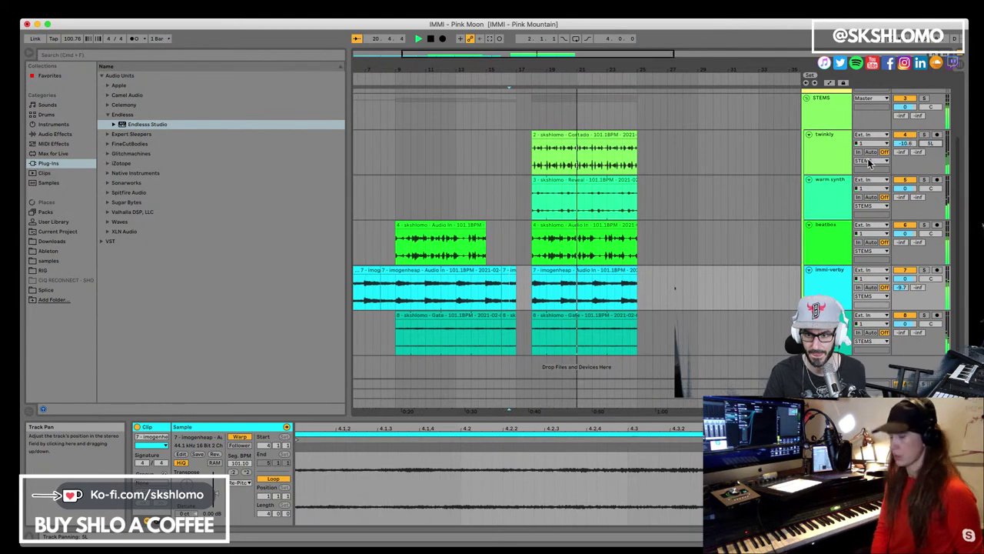
Step: Duplicate the twinkly track and consolidate the copy's clip spanning bars 18 to 25
click(825, 146)
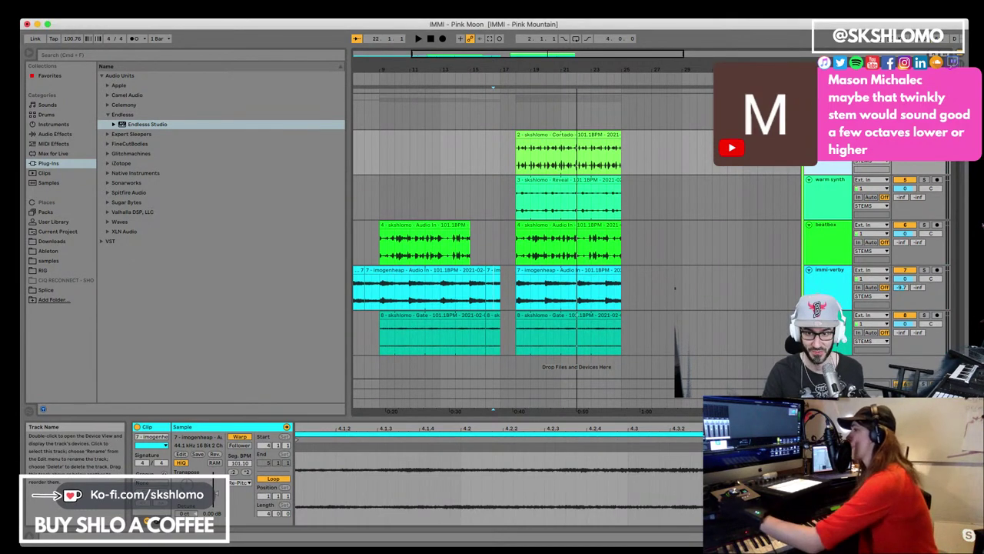
key(super+d)
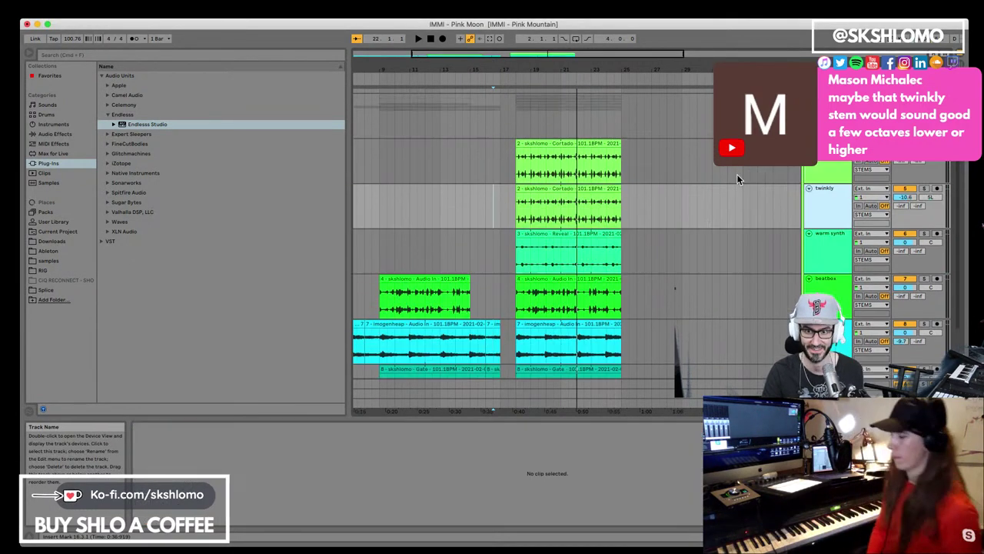
click(566, 190)
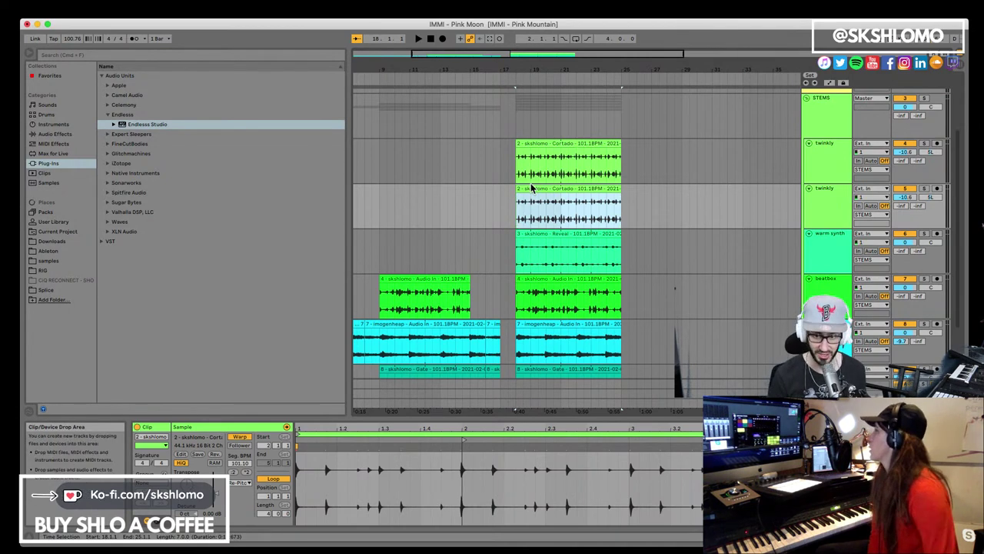
key(super+j)
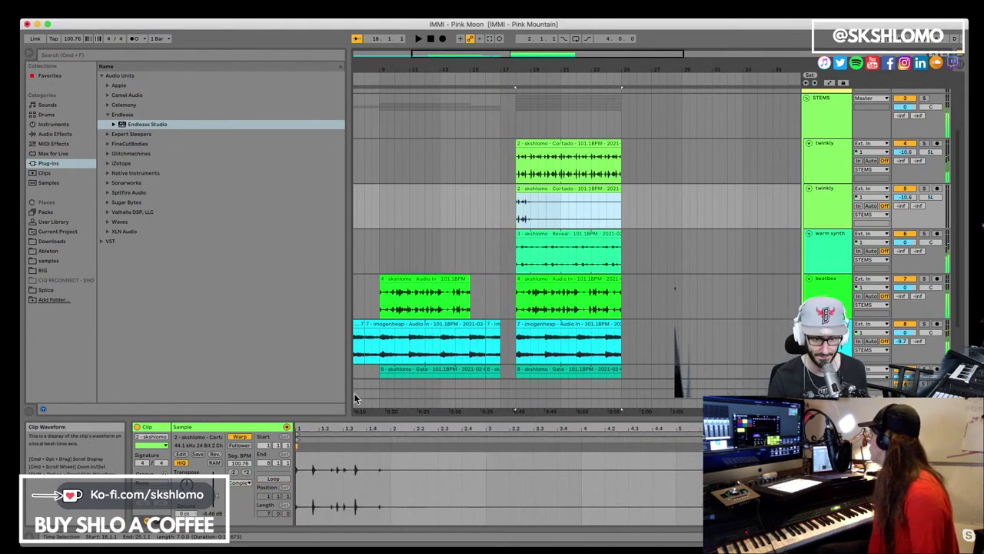
Step: Try the Complex Pro warp mode on the consolidated twinkly clip during playback and switch back to Complex
click(242, 484)
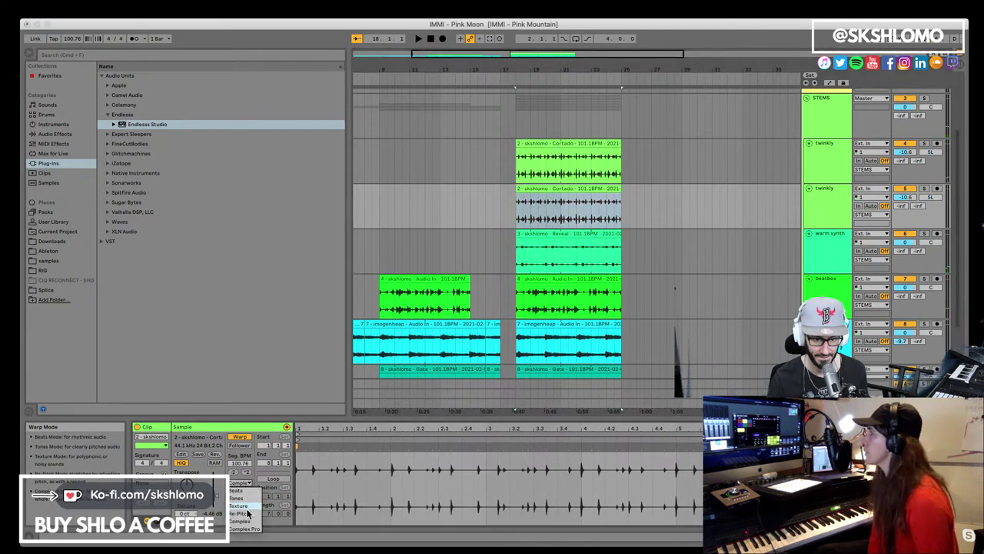
click(246, 529)
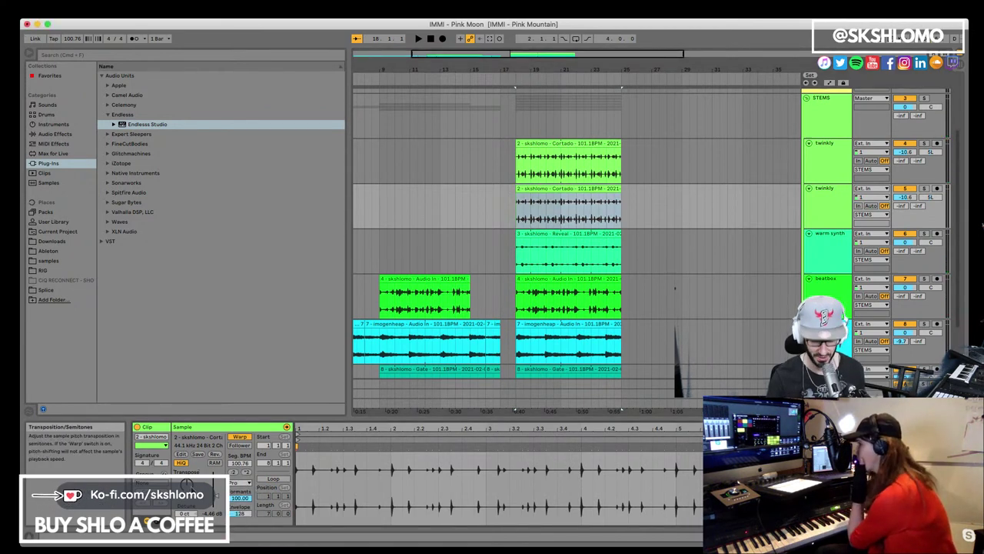
key(space)
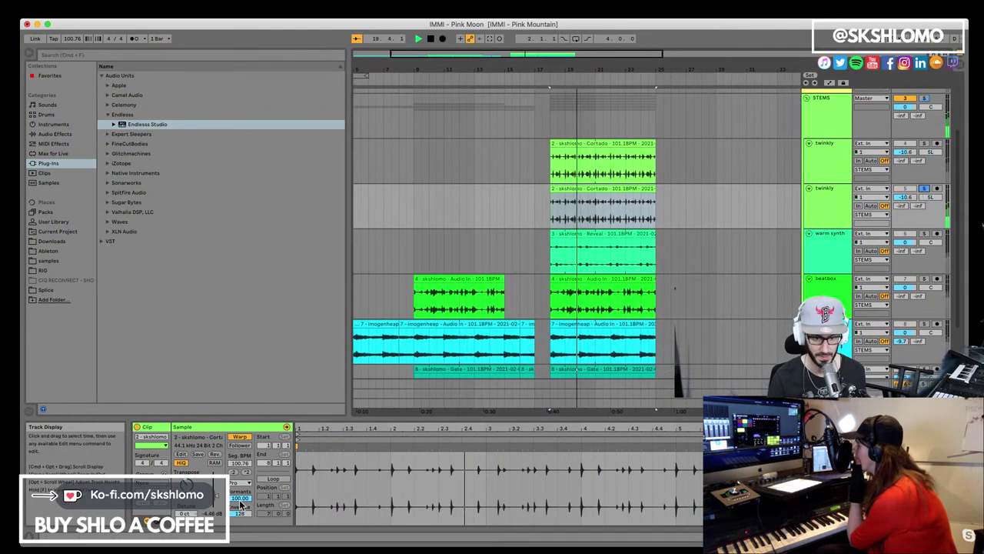
click(240, 482)
click(246, 528)
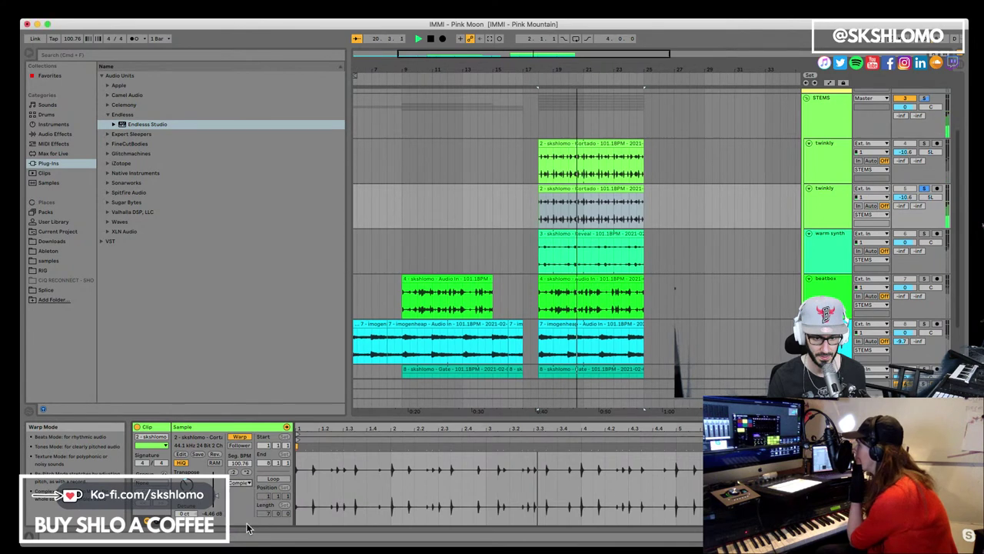
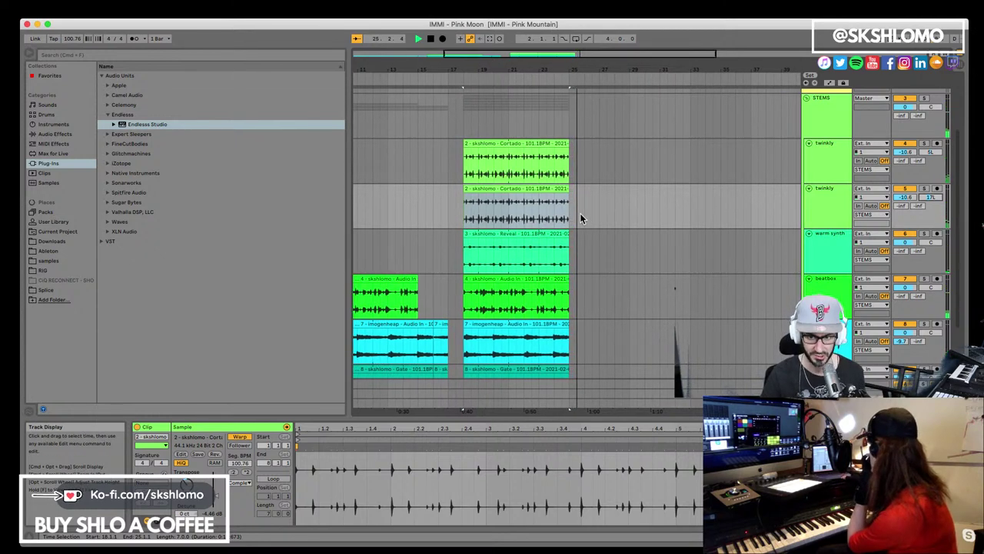
Step: Duplicate bars 18 to 26 of all six stem tracks so the copy starts at bar 26
click(472, 151)
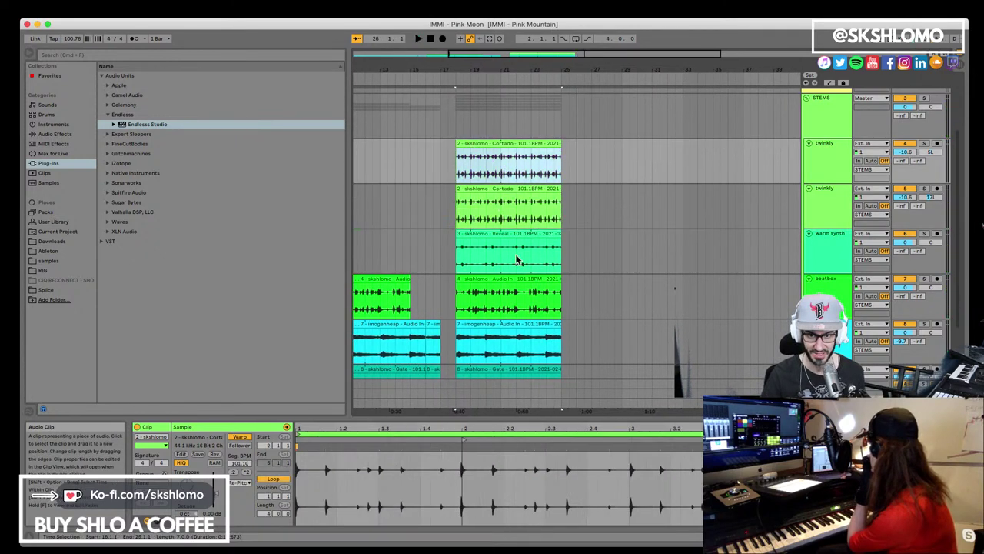
scroll(523, 277, down, 3)
shift+click(579, 336)
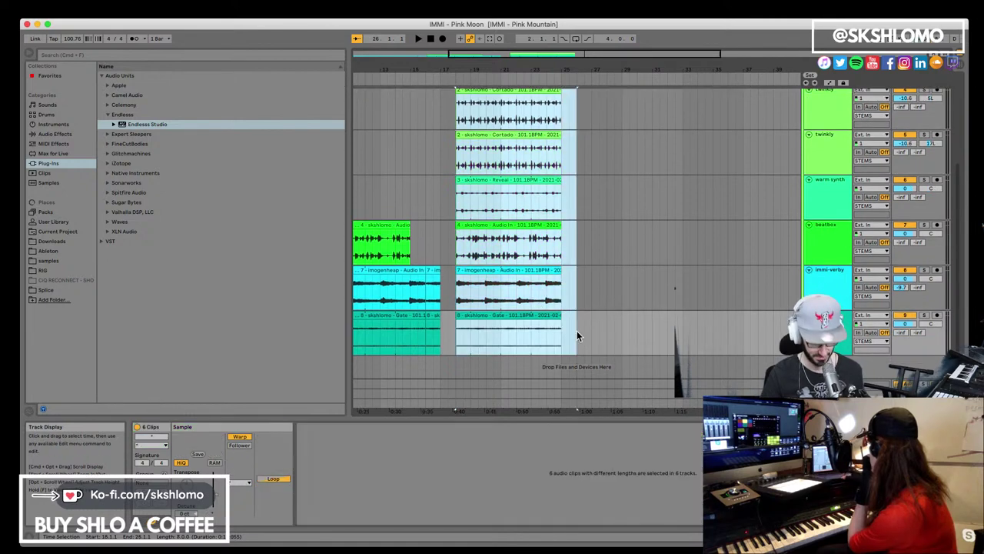
scroll(584, 206, up, 2)
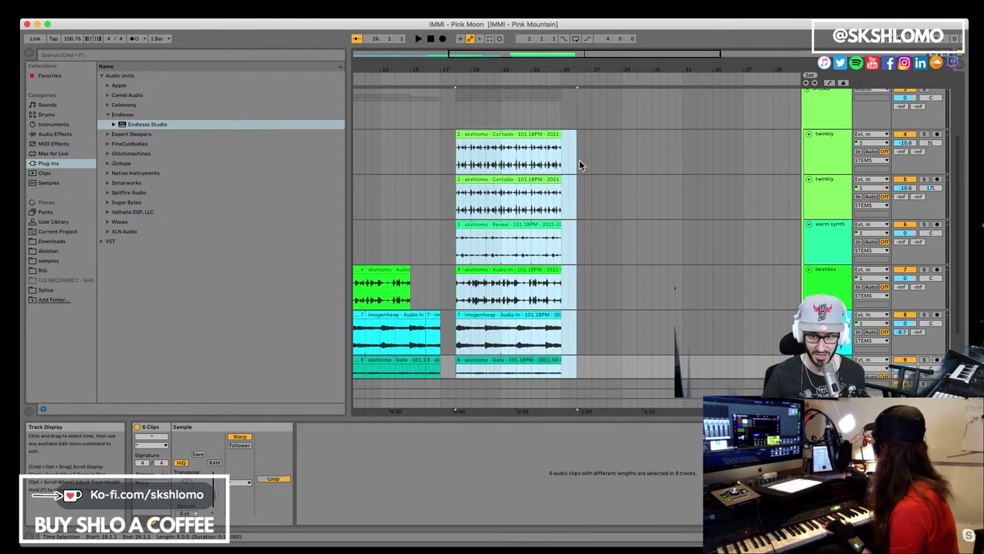
key(super+d)
scroll(590, 152, up, 2)
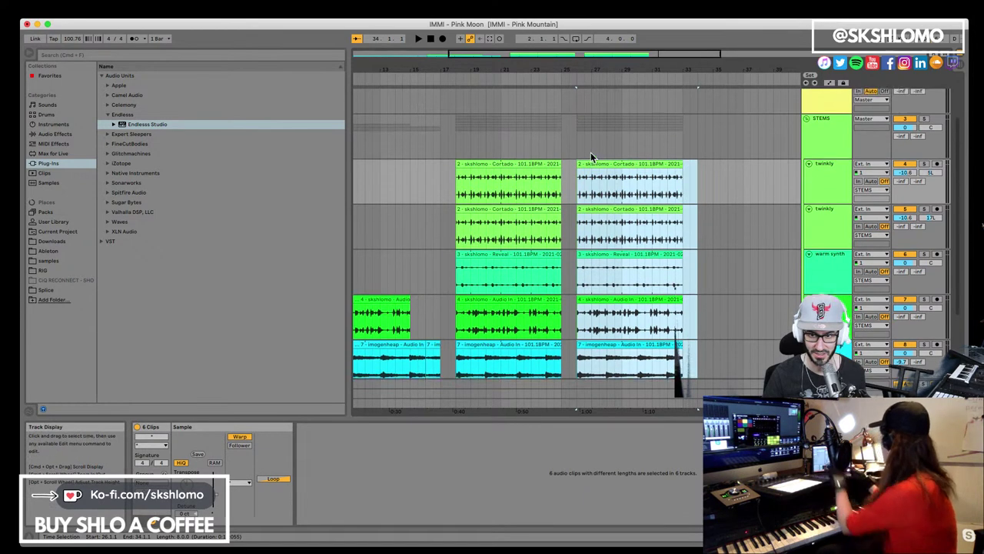
Step: Insert a new MIDI track below the last stem track
scroll(591, 155, up, 1)
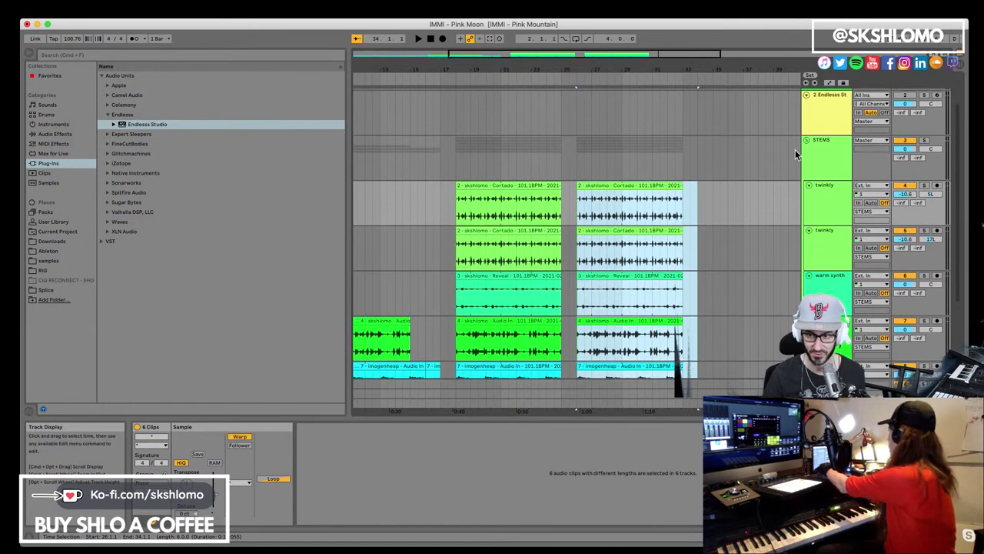
scroll(805, 161, down, 4)
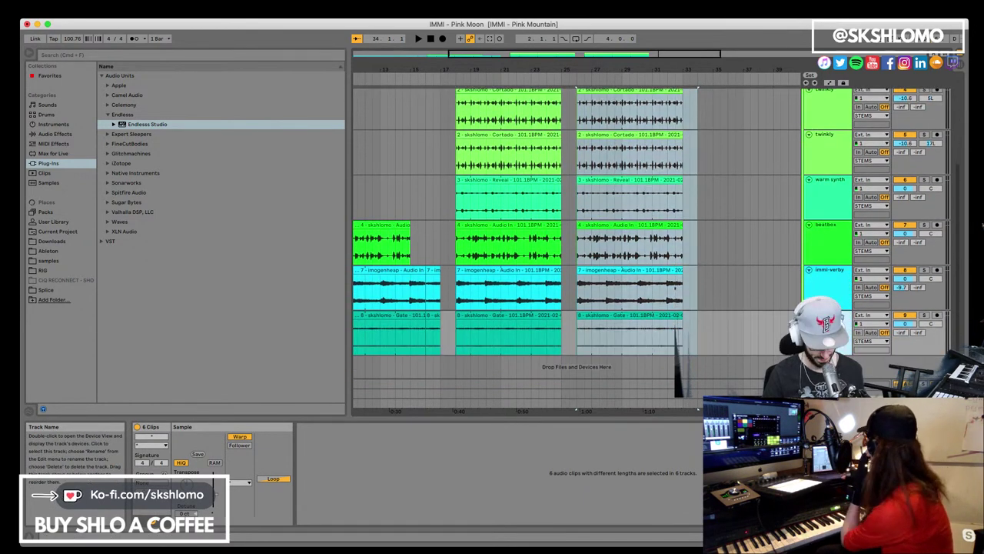
key(super+t)
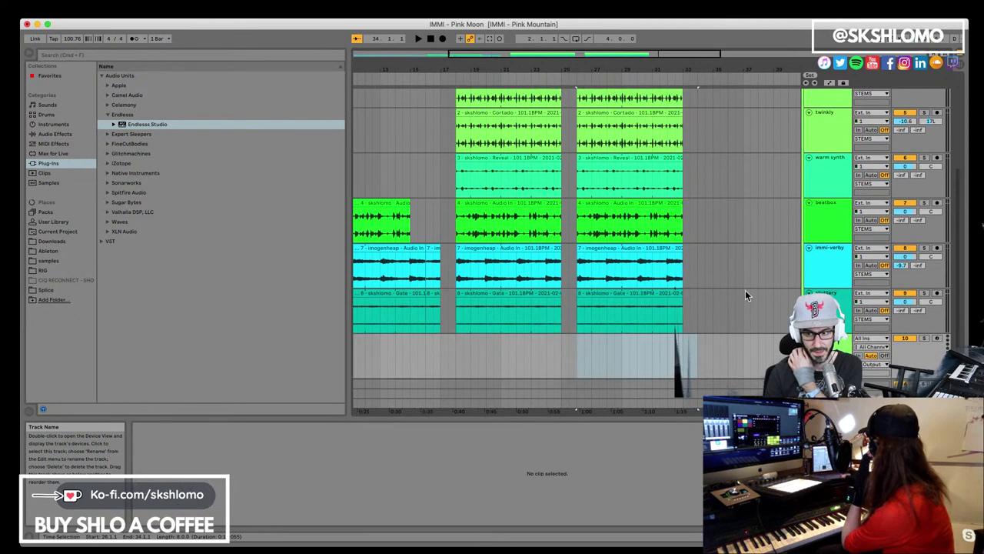
Step: Audition drum kits from the Drums category, including 32 Pad Kit Special, 64 Pad Kit Jazz and Acoustified Kit 04
click(49, 116)
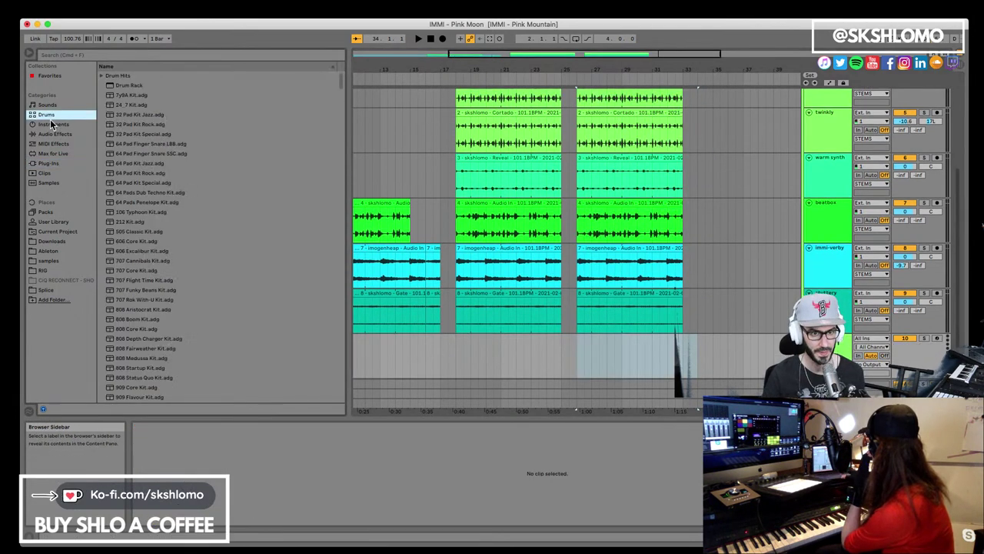
click(157, 134)
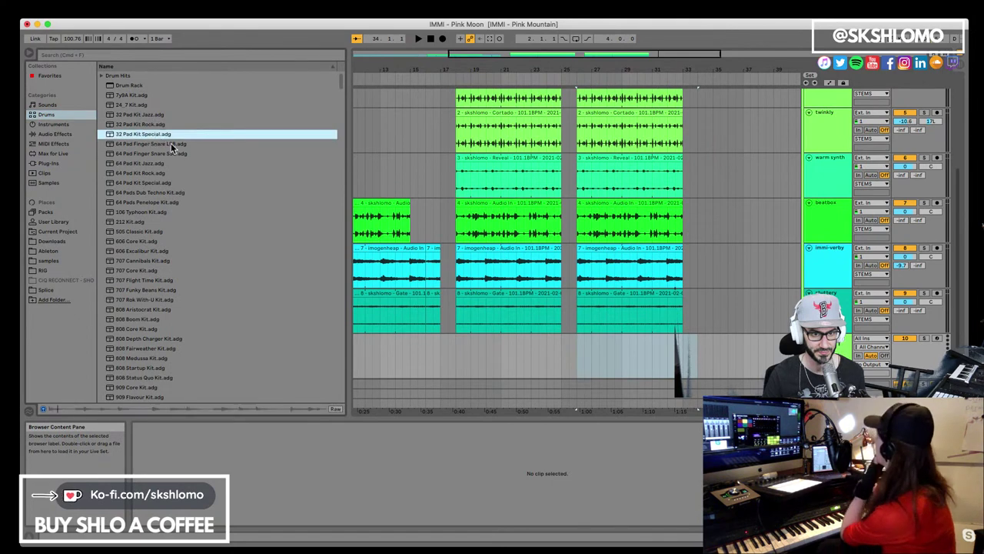
click(143, 164)
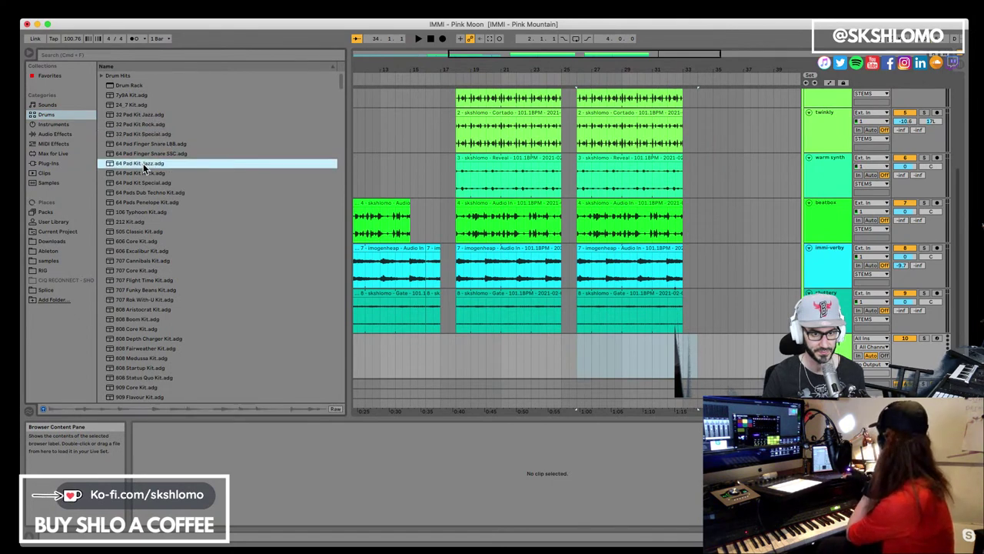
scroll(150, 259, down, 6)
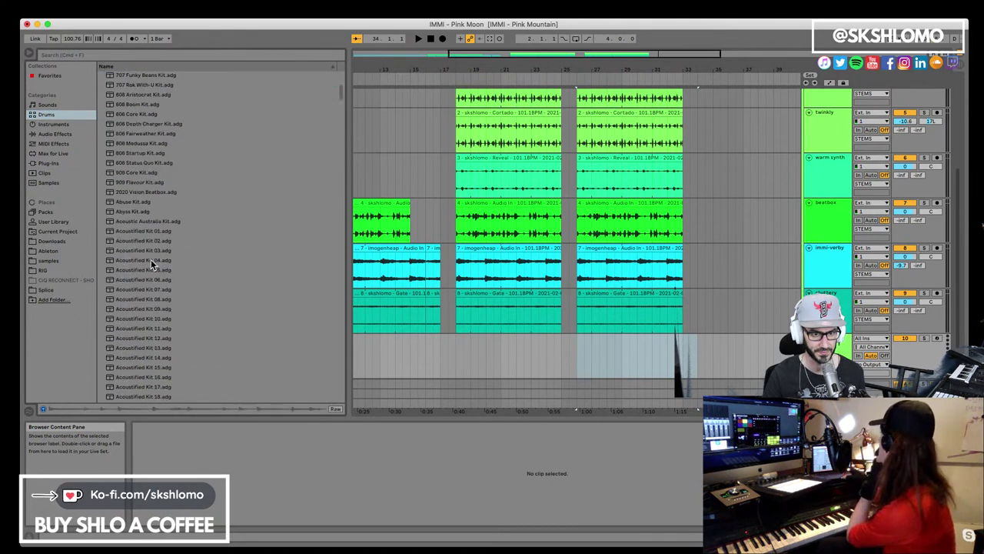
click(150, 259)
scroll(152, 261, down, 2)
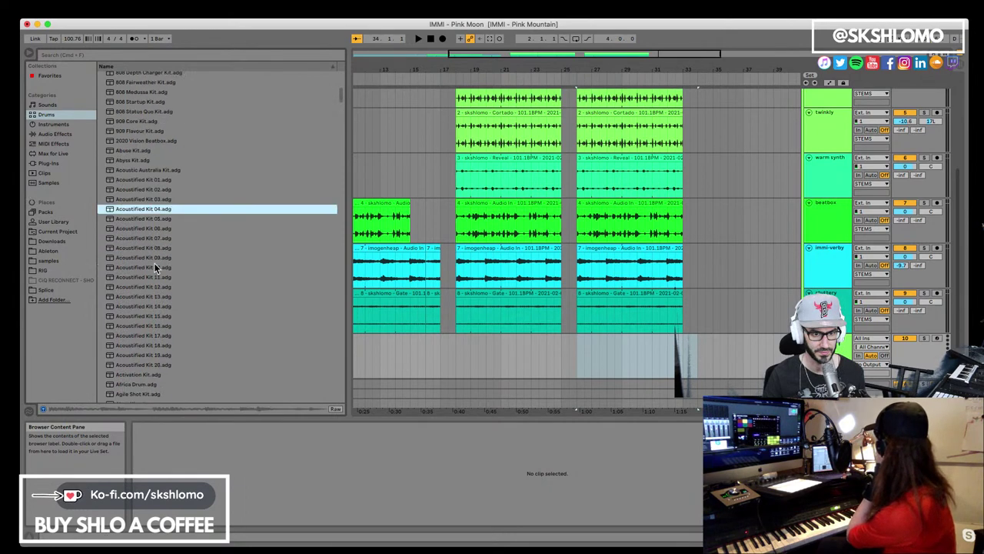
click(162, 287)
Step: Audition more drum kits from the Drums category, including Africa Drum, Agile Shot Kit, Altered Kit 3 and Animals Kit
scroll(169, 291, down, 3)
click(176, 296)
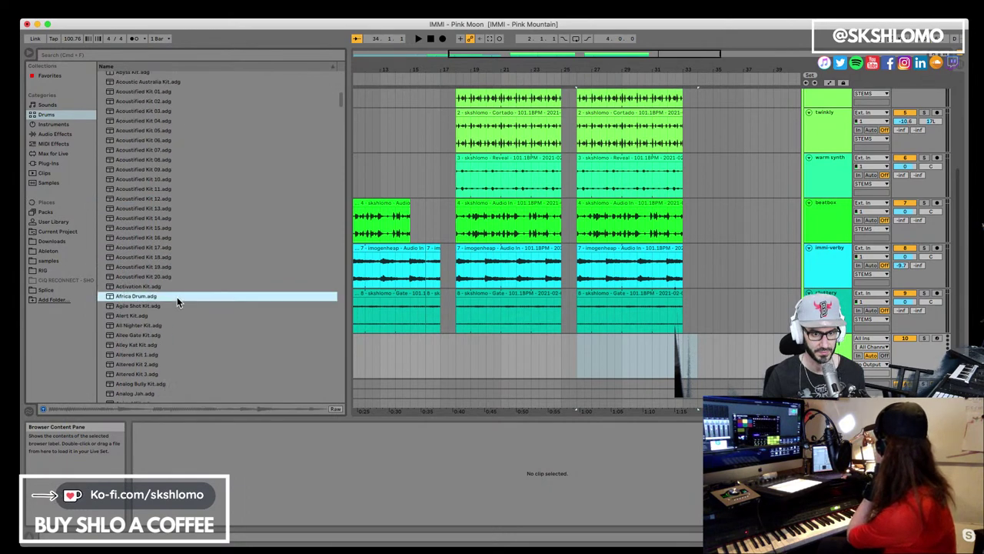
click(154, 305)
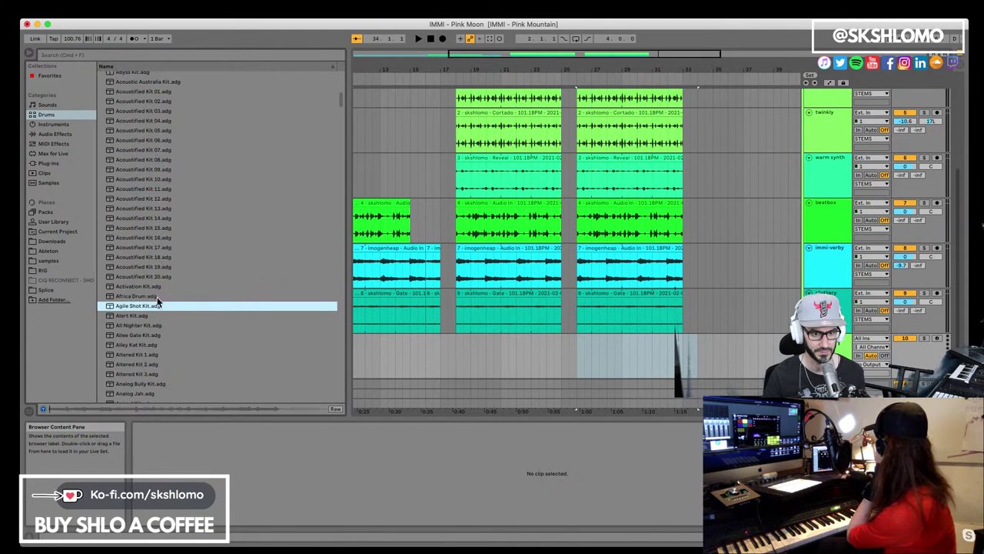
scroll(157, 299, down, 2)
scroll(157, 278, down, 3)
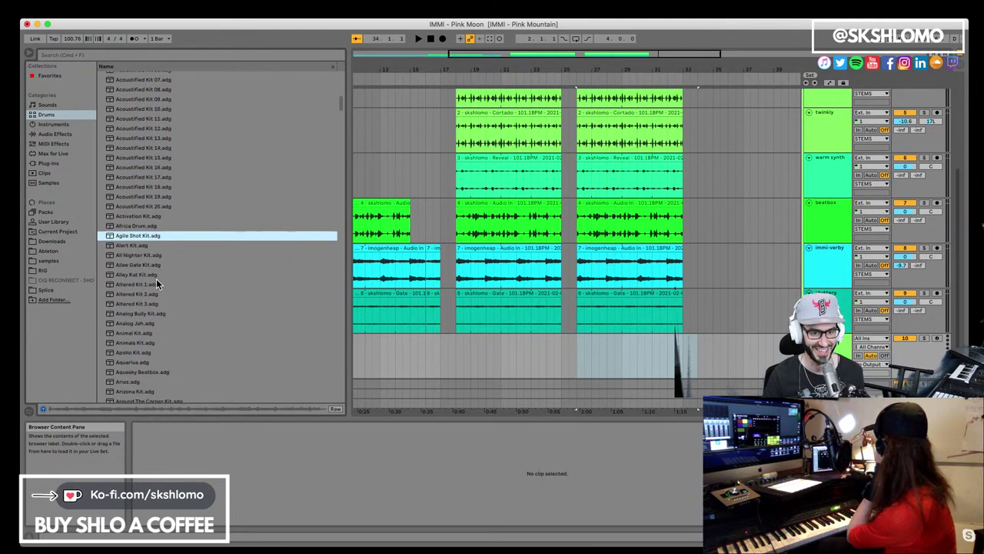
click(146, 246)
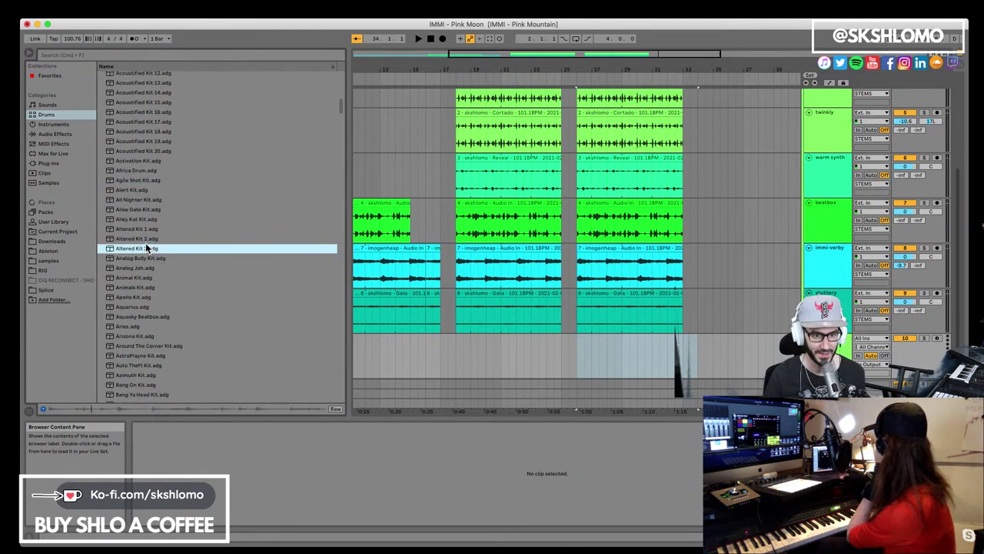
scroll(149, 287, down, 1)
click(149, 286)
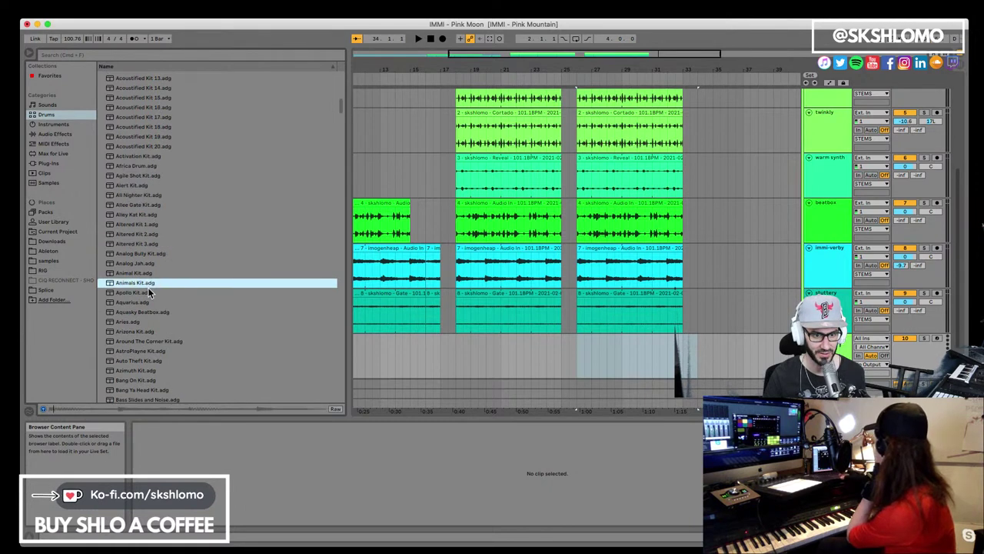
Step: Load Apollo Kit onto the new MIDI track and adjust its Filter macro
click(150, 293)
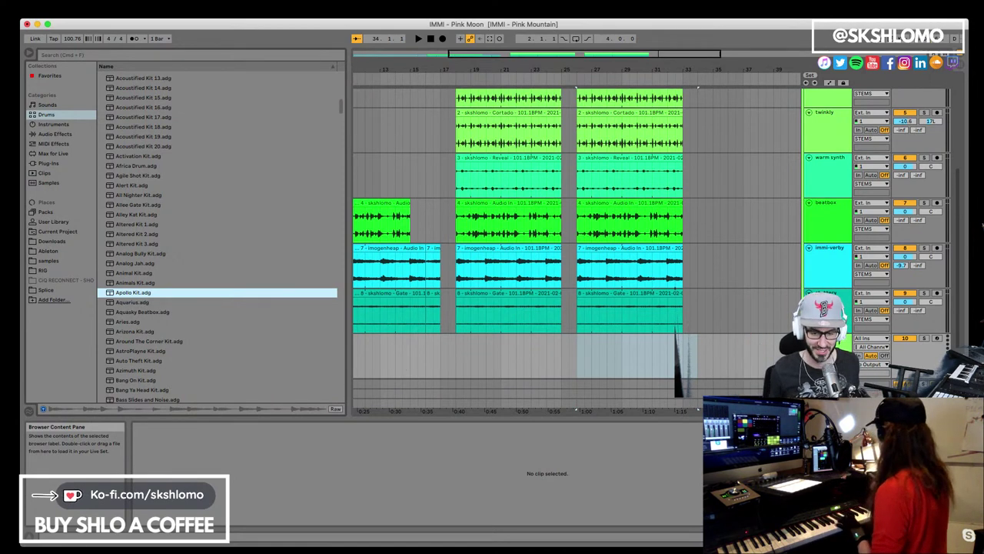
key(Return)
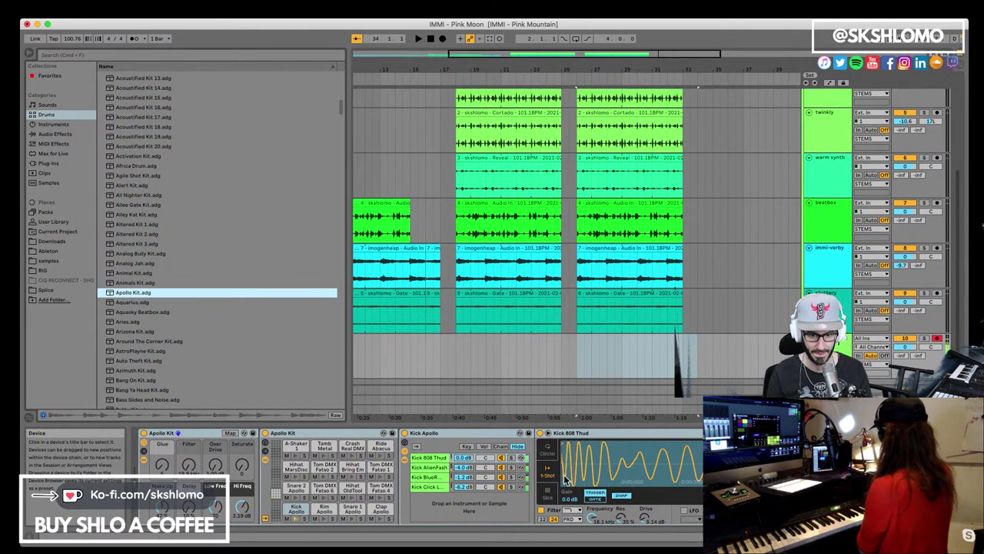
click(167, 510)
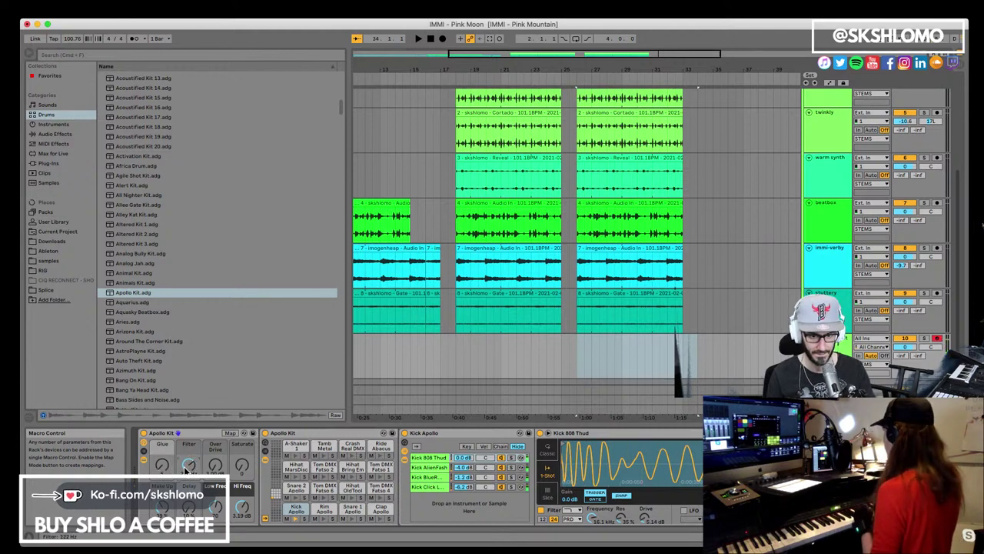
click(190, 466)
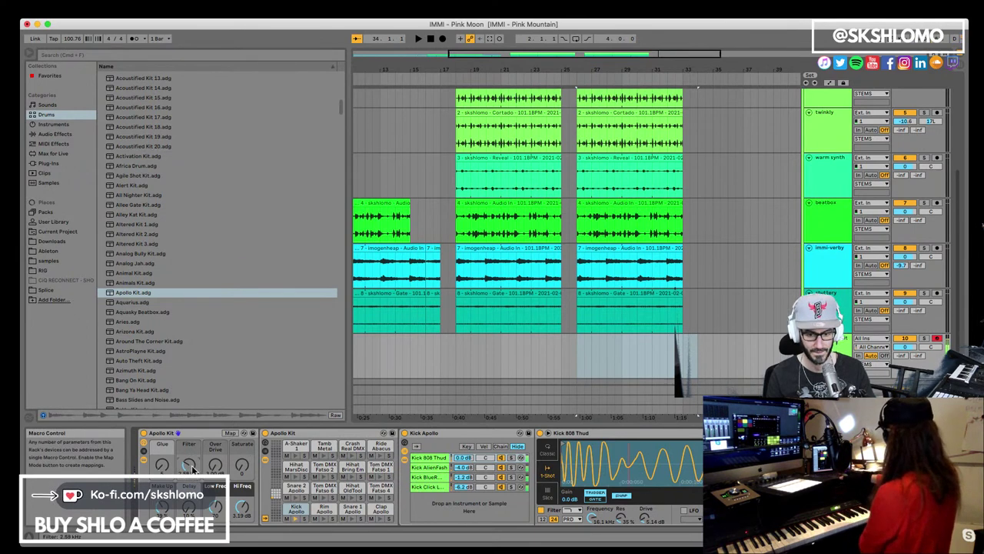
Step: Play the song from bar 24 with the metronome on while performing a kick pattern, and capture the played MIDI as a clip
click(552, 365)
key(space)
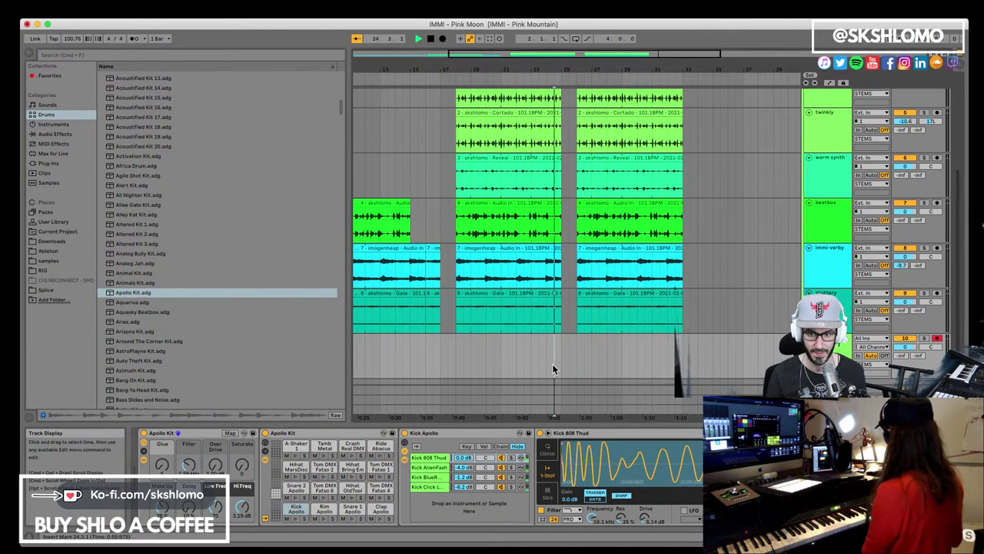
scroll(528, 336, left, 2)
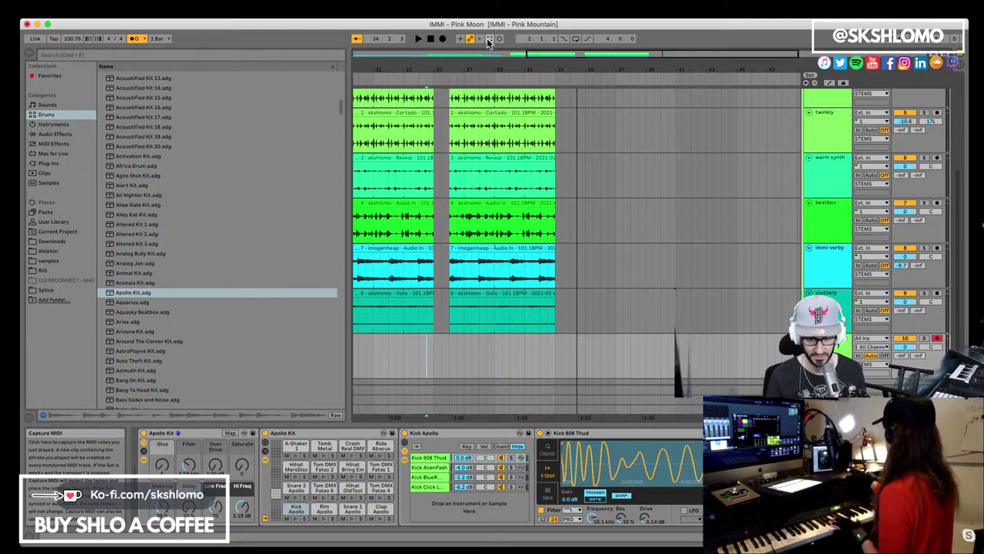
click(488, 42)
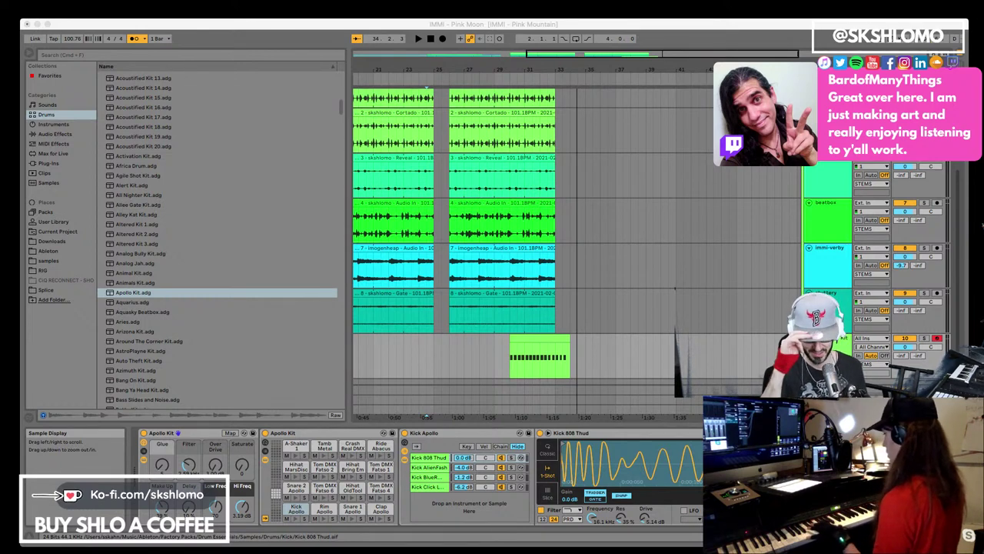
key(super+Tab)
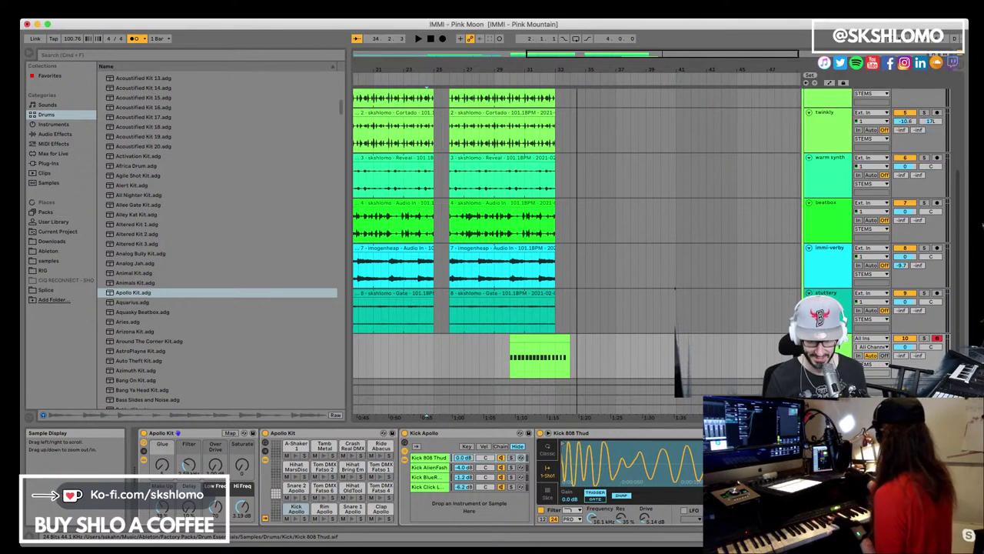
key(super+Tab)
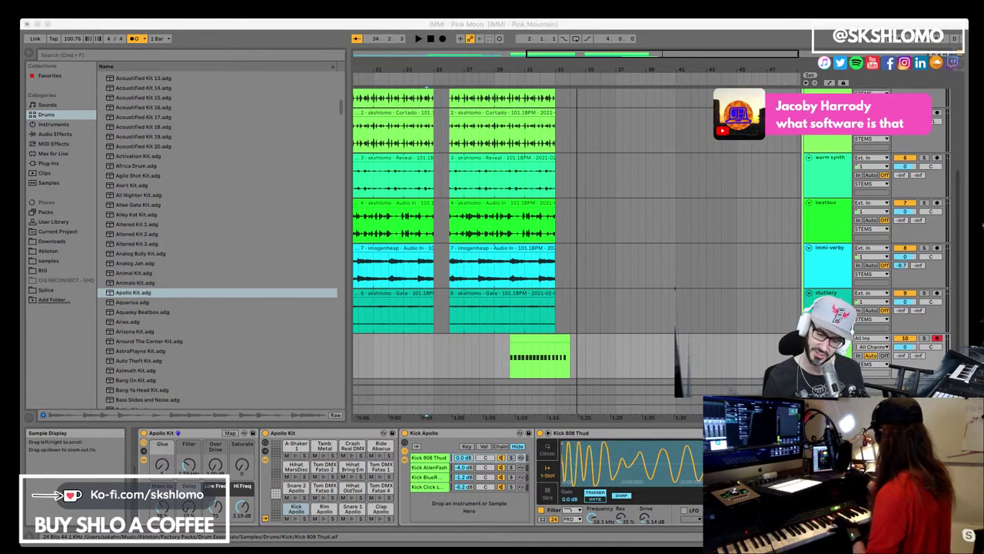
key(super+Tab)
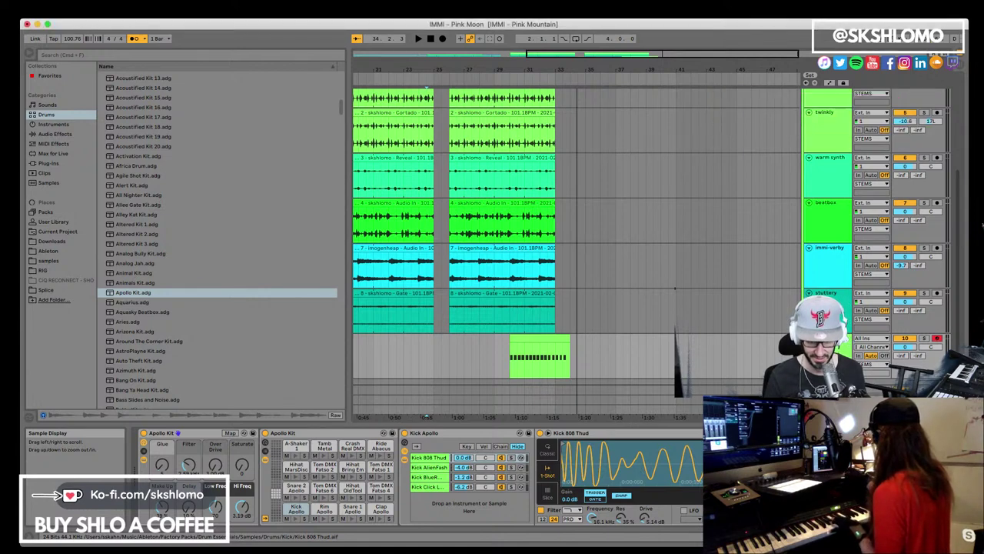
key(super+Tab)
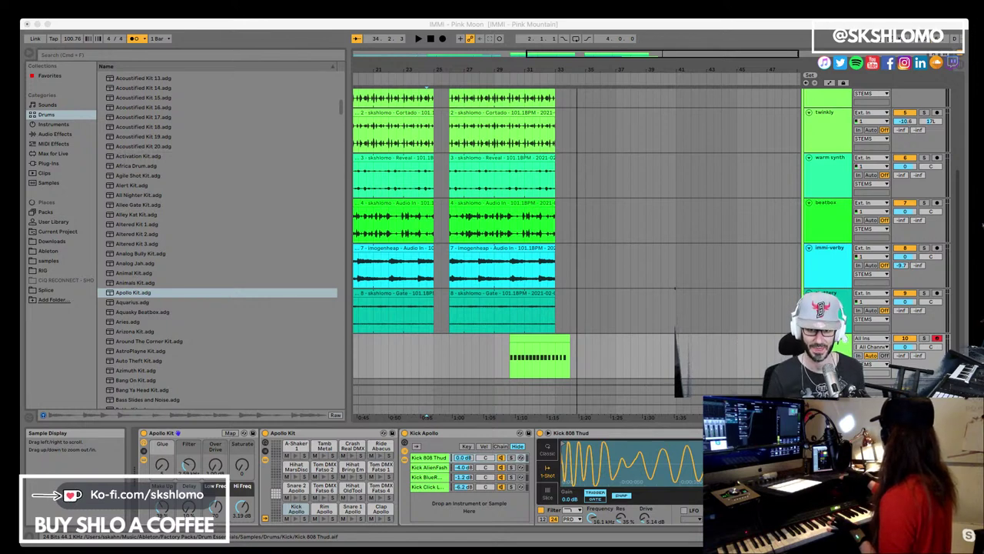
Step: Select and play back the captured kick clip, stop, and solo the Apollo Kit track
click(563, 257)
click(563, 339)
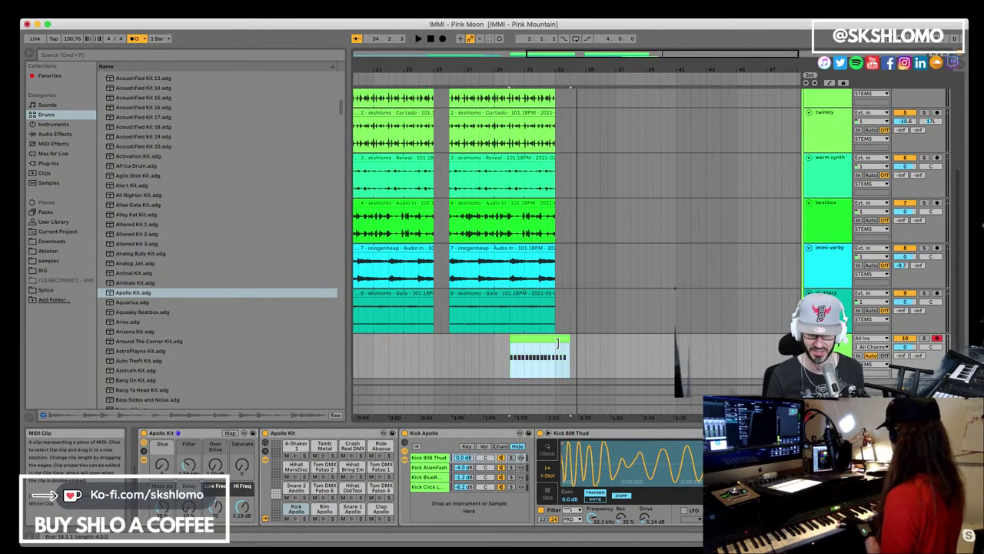
key(space)
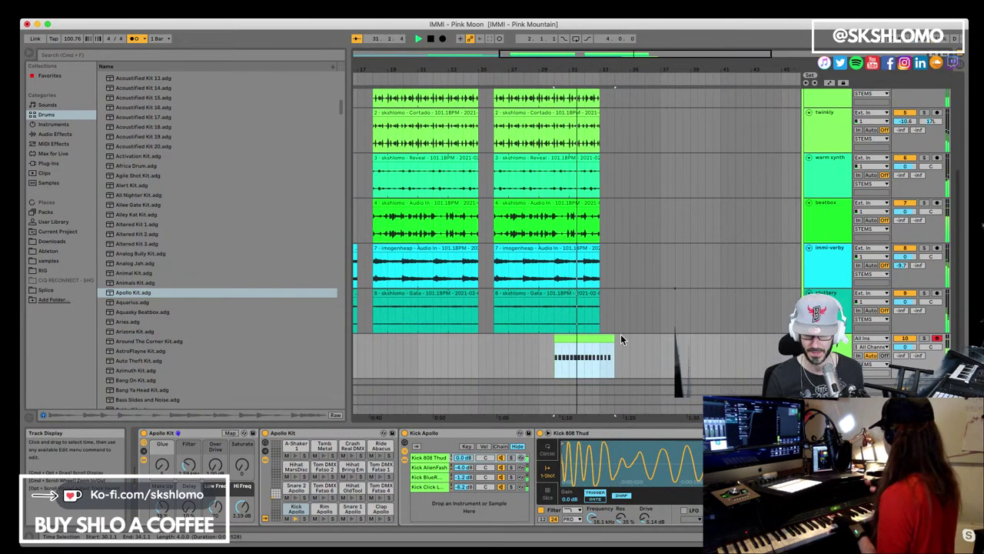
click(924, 337)
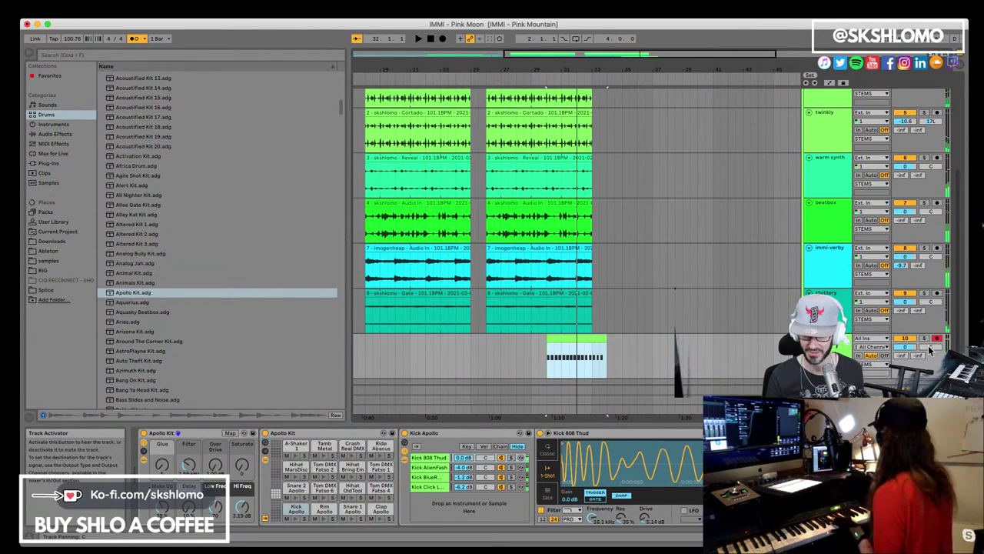
Step: Shorten the captured kick clip to two bars, ending at bar 32, and save the set
click(592, 337)
drag(601, 340, 573, 341)
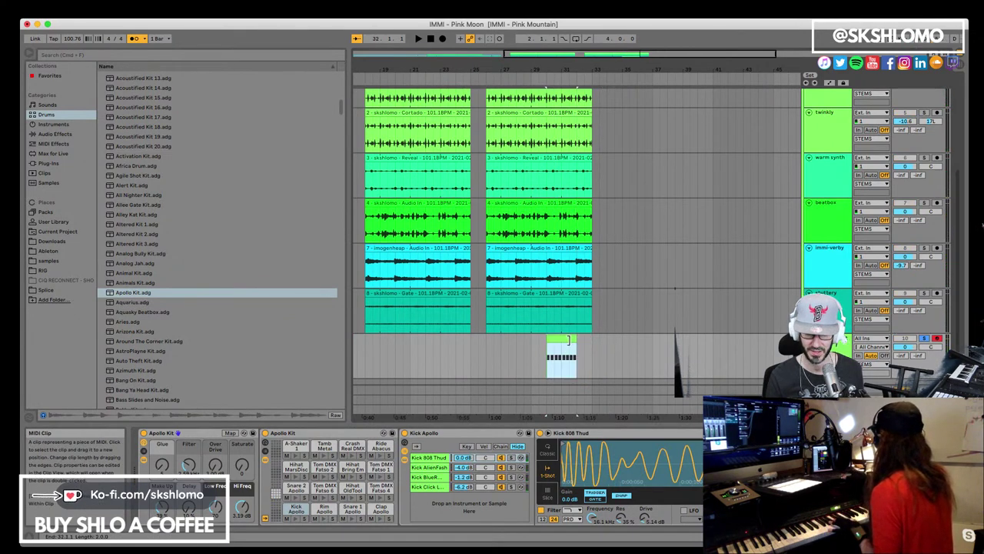
key(super+s)
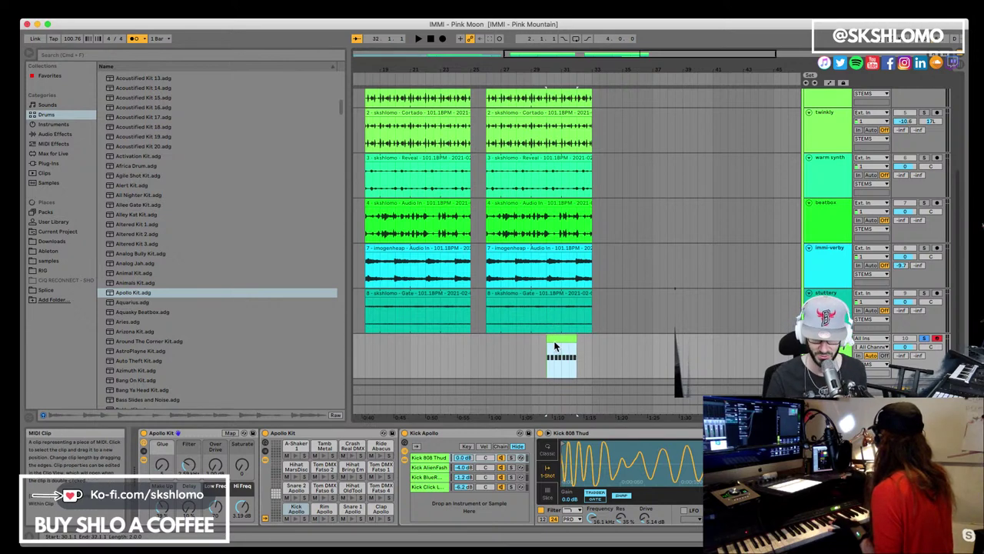
Step: Open the kick clip's notes and even out the velocities of all Kick Apollo notes
double_click(555, 346)
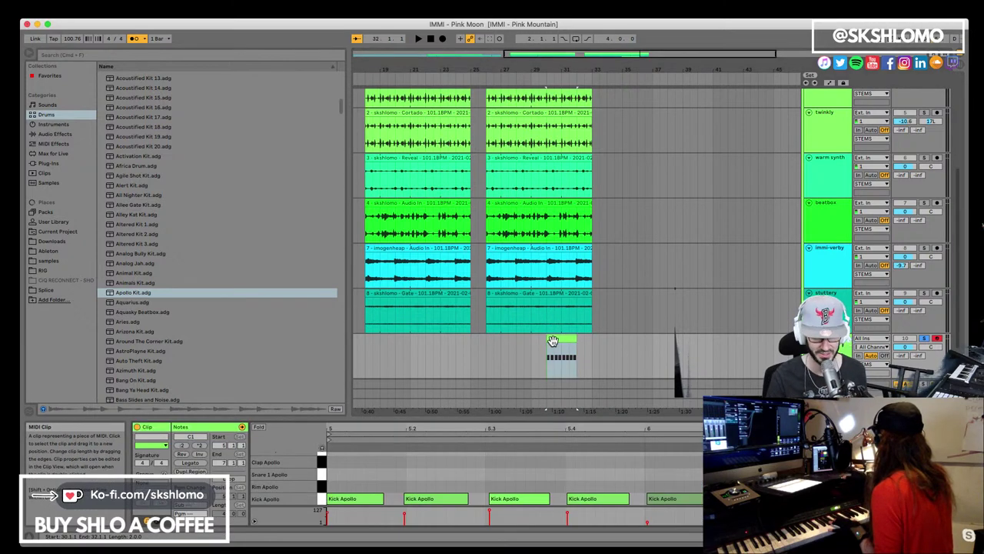
click(438, 435)
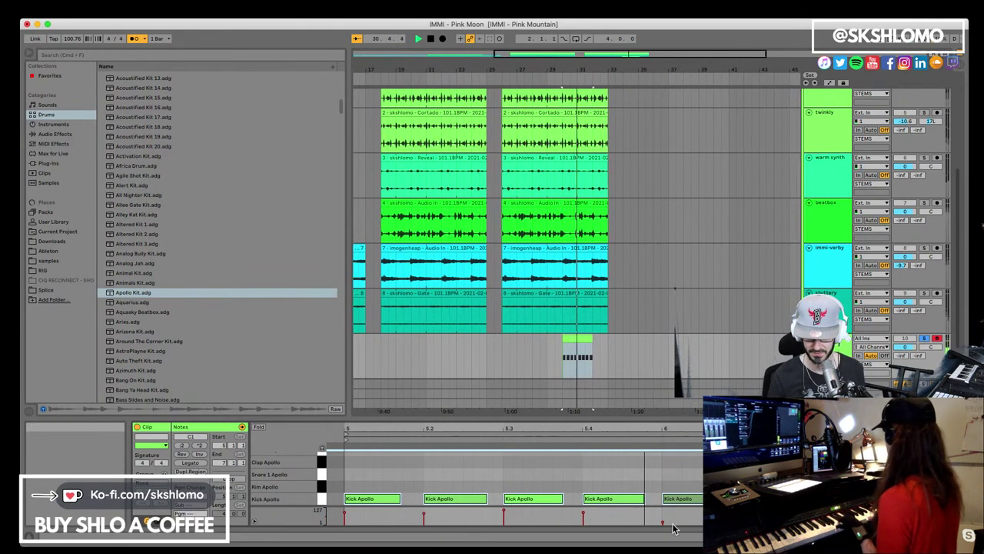
key(space)
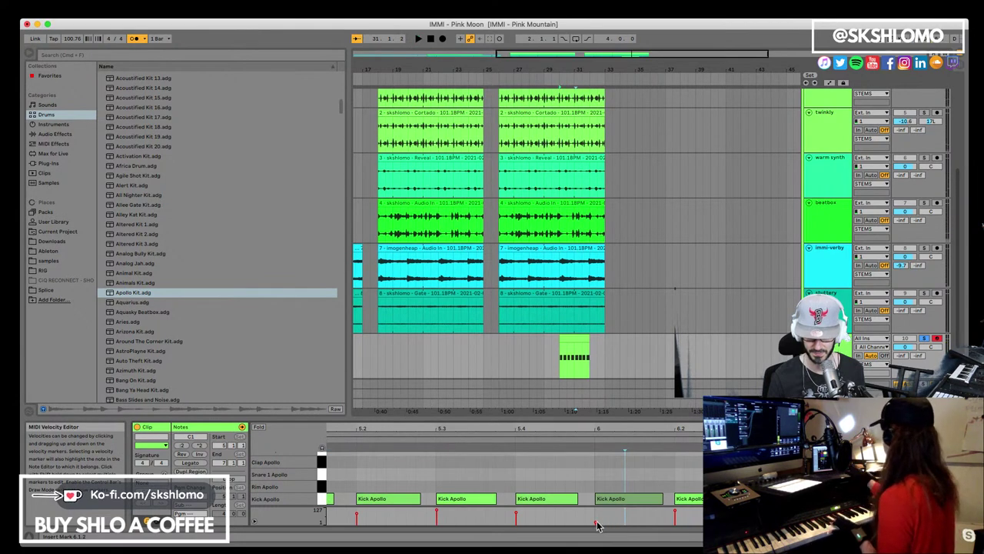
click(596, 525)
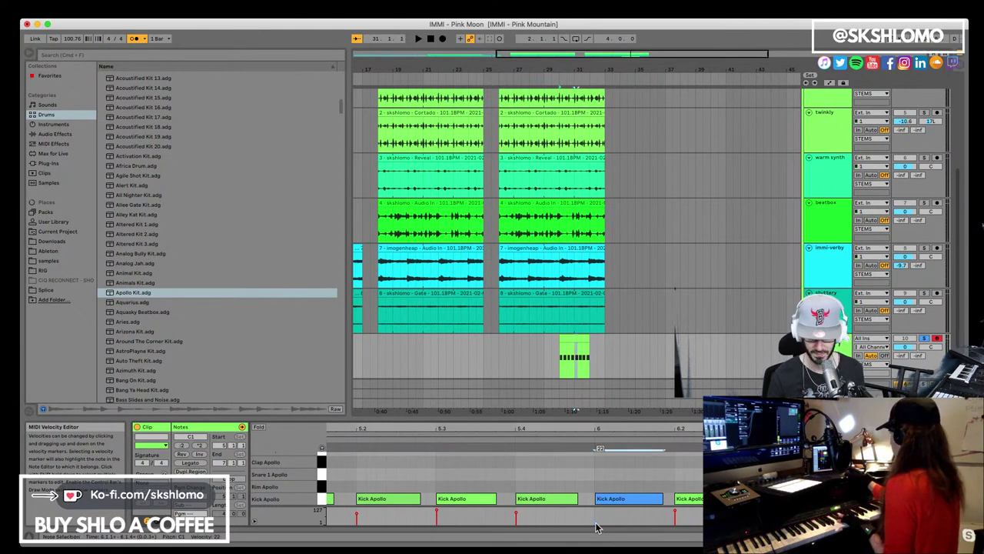
click(596, 526)
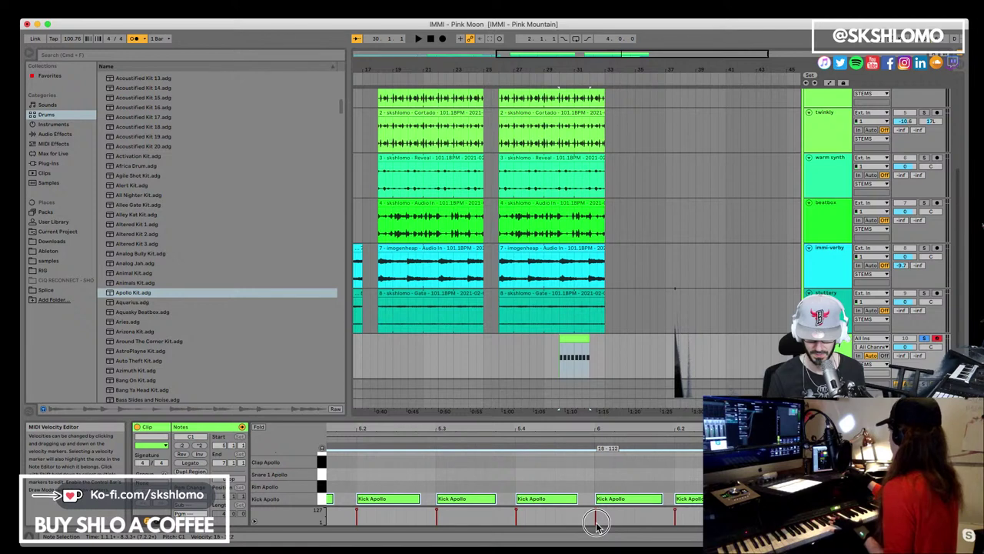
Step: Play the kick clip with the full mix, metronome off, and lower the Apollo Kit track's volume to -7.8 dB
key(space)
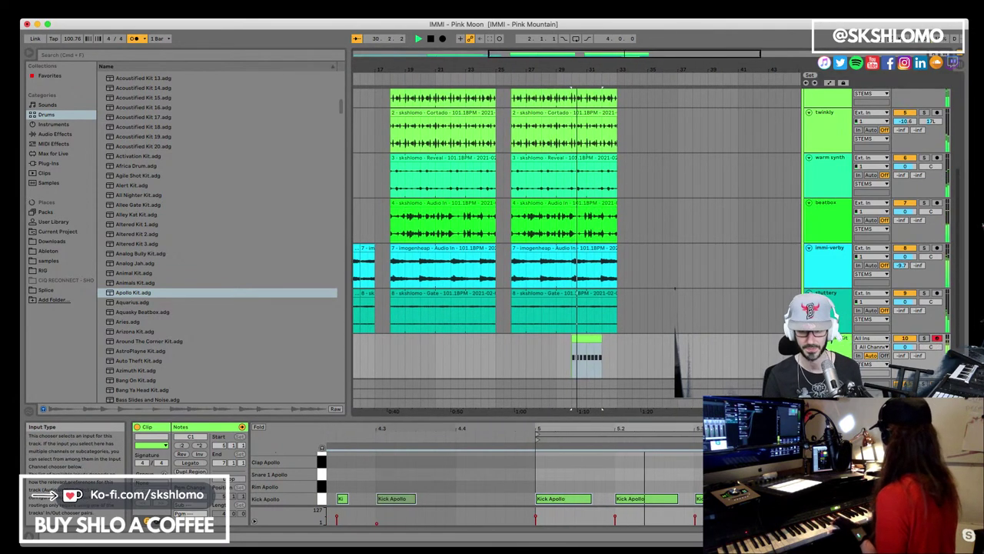
scroll(688, 300, down, 2)
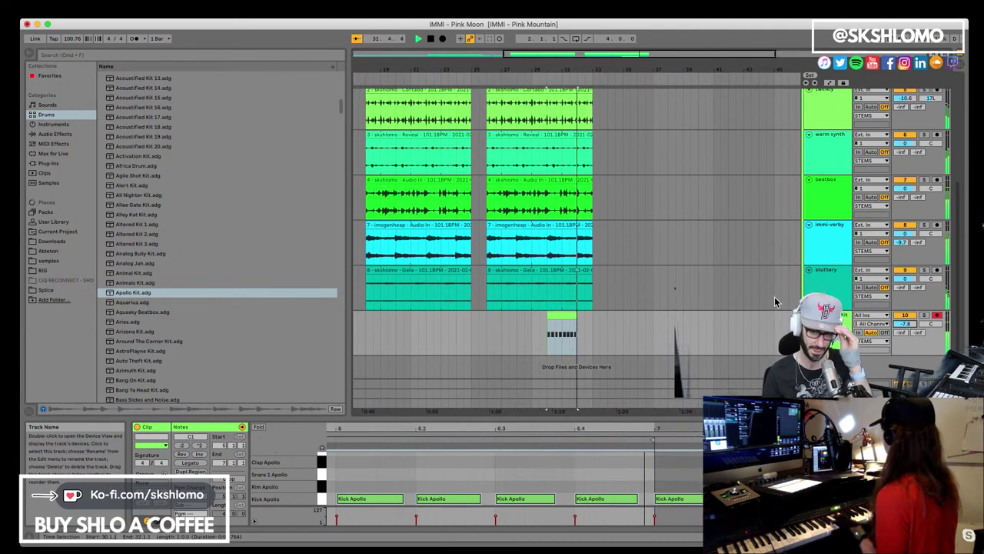
click(555, 316)
key(space)
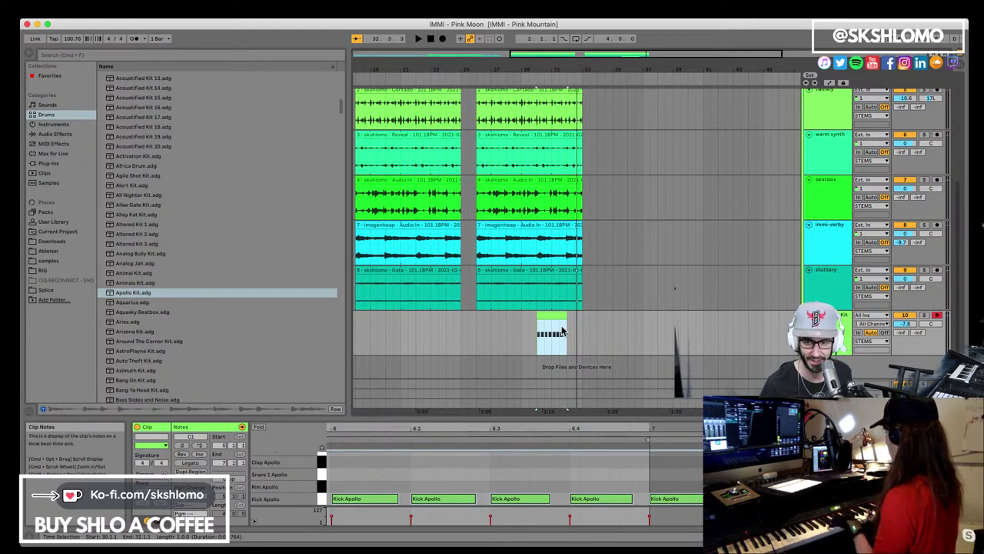
Step: Move the two-bar kick clip to start at bar 26 and play it back
drag(553, 316, 499, 318)
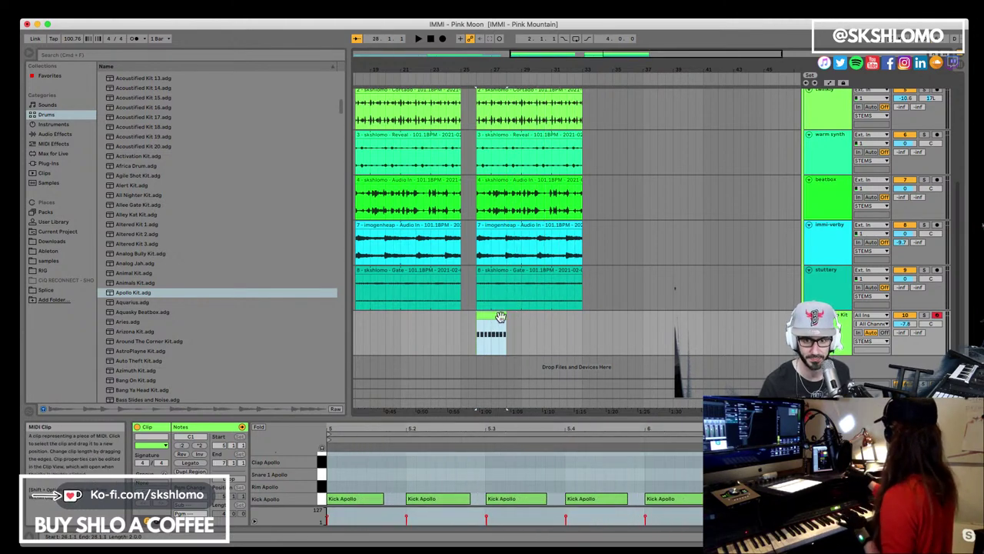
key(space)
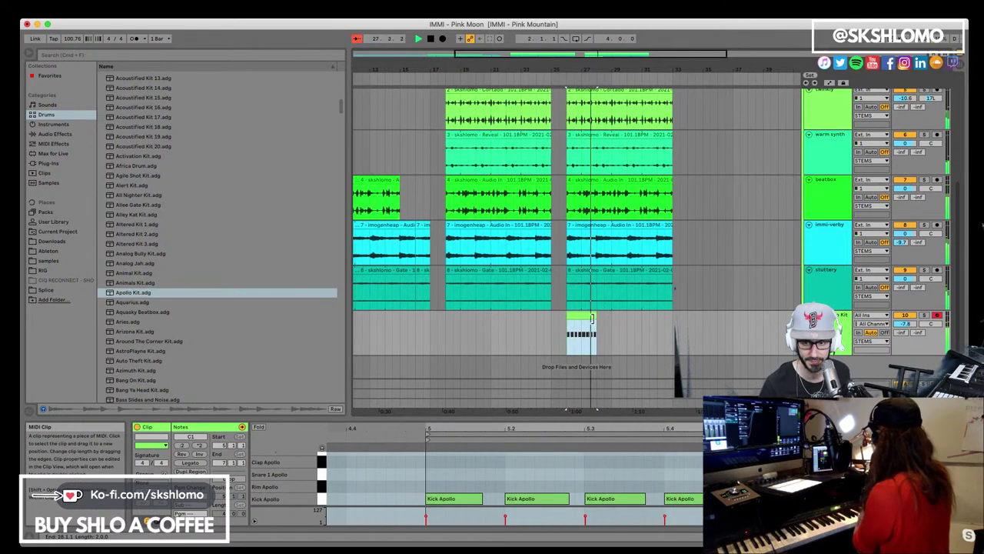
key(space)
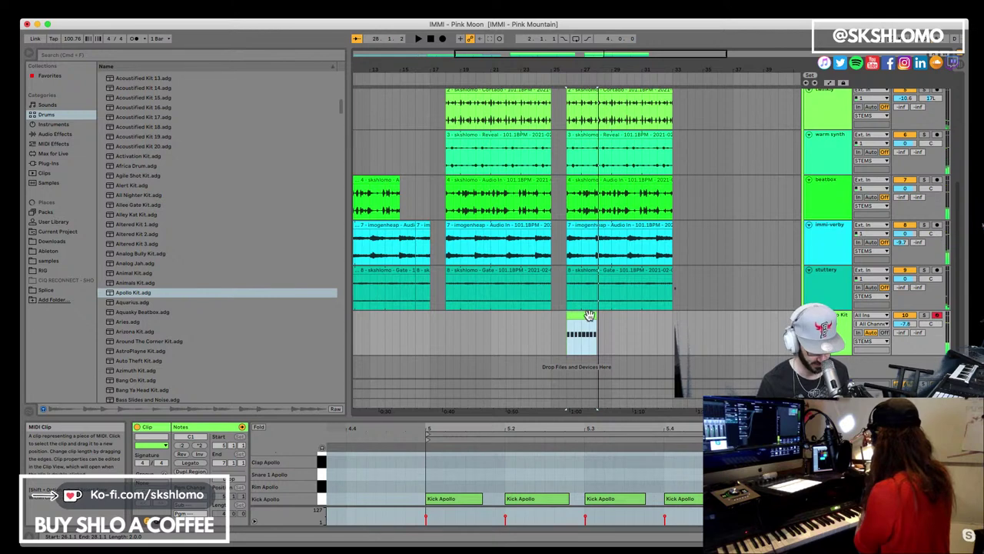
Step: Duplicate the two-bar kick clip three times so the pattern runs from bar 26 to bar 34
key(super+d)
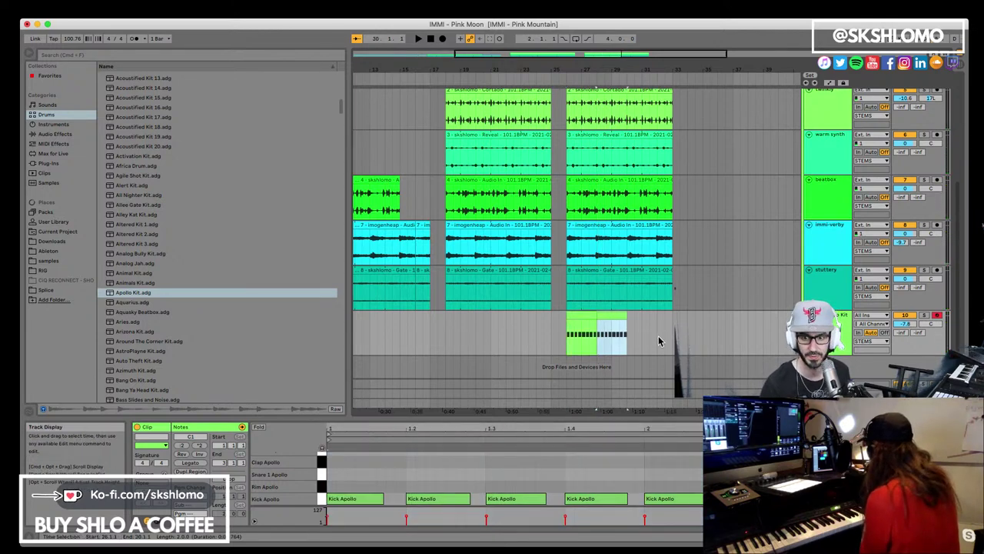
key(super+d)
key(super+d)
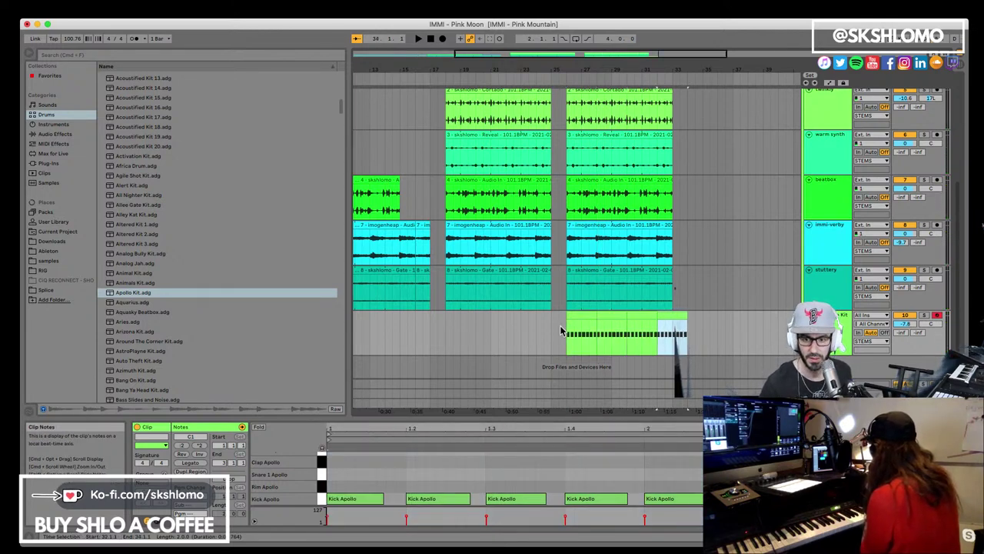
Step: Start playback of the arrangement to check the kick pattern under the repeated section
click(559, 330)
scroll(469, 295, left, 2)
key(space)
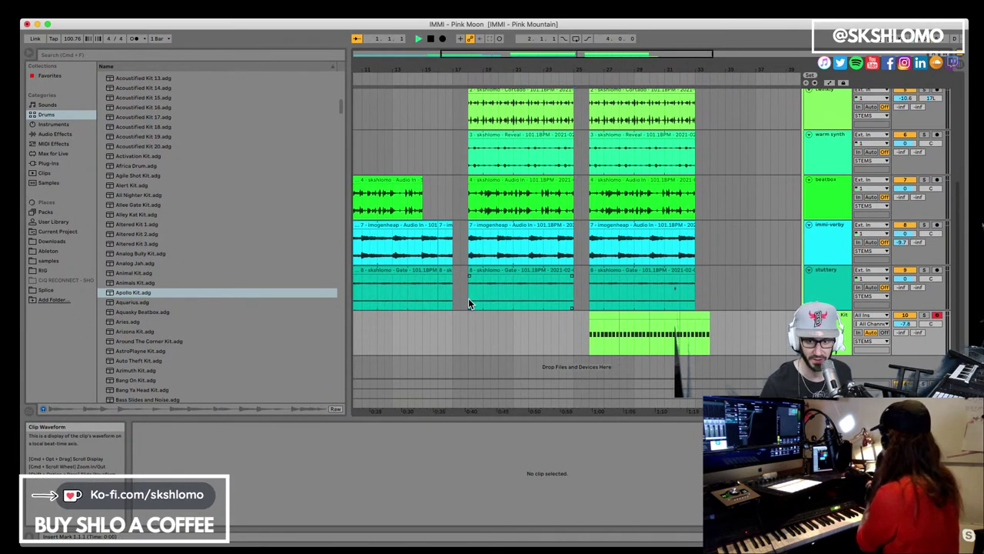
Step: Record a clap take on the Apollo Kit track from bar 15 to bar 20 while the mix plays
scroll(468, 302, down, 3)
drag(496, 66, 459, 70)
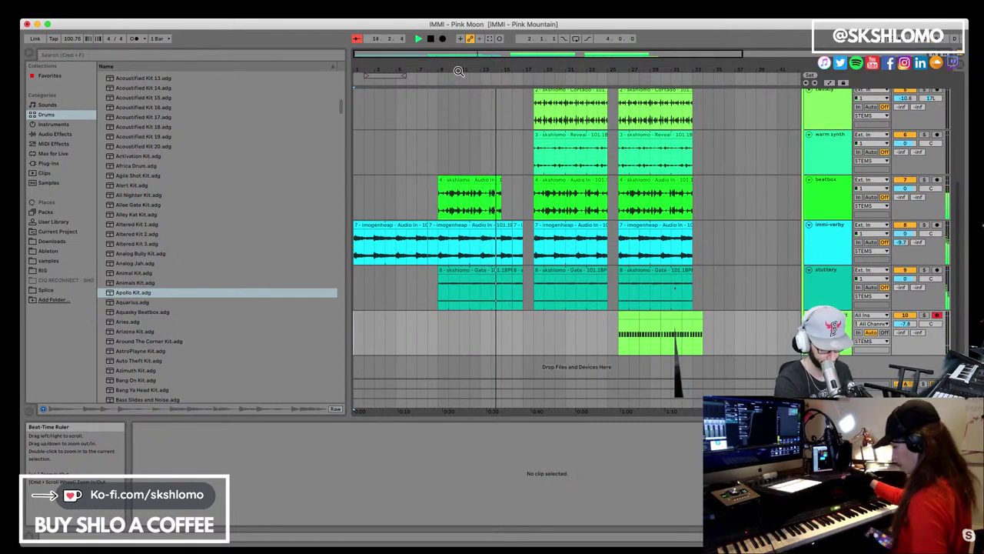
key(F9)
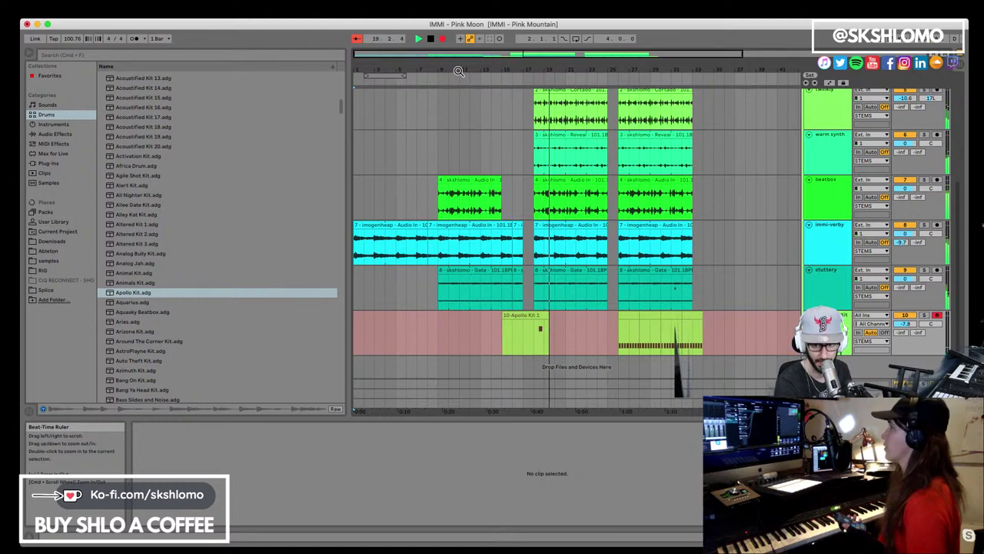
key(F9)
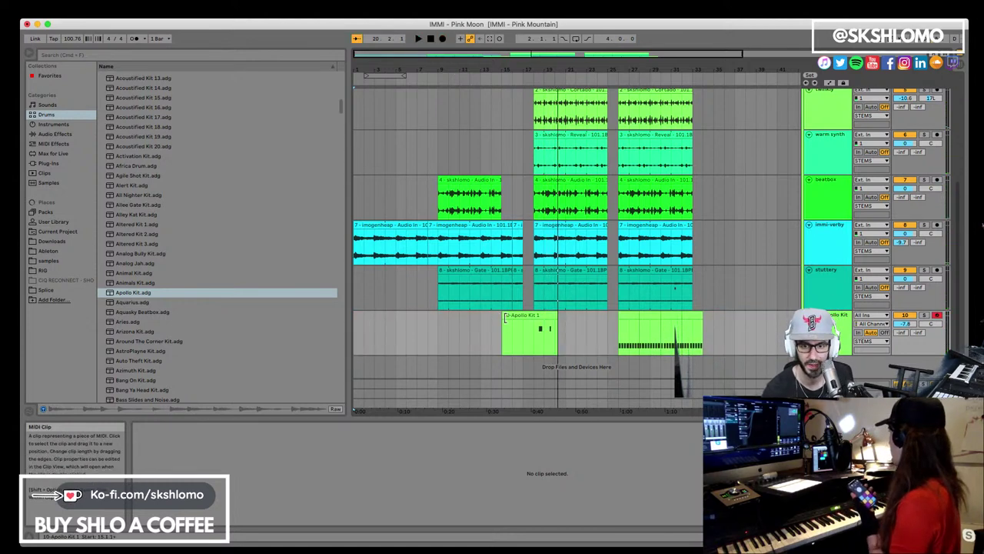
Step: Trim the start of the recorded clap clip to bar 18, play it back, and enable MIDI Arrangement Overdub
drag(503, 316, 528, 317)
key(space)
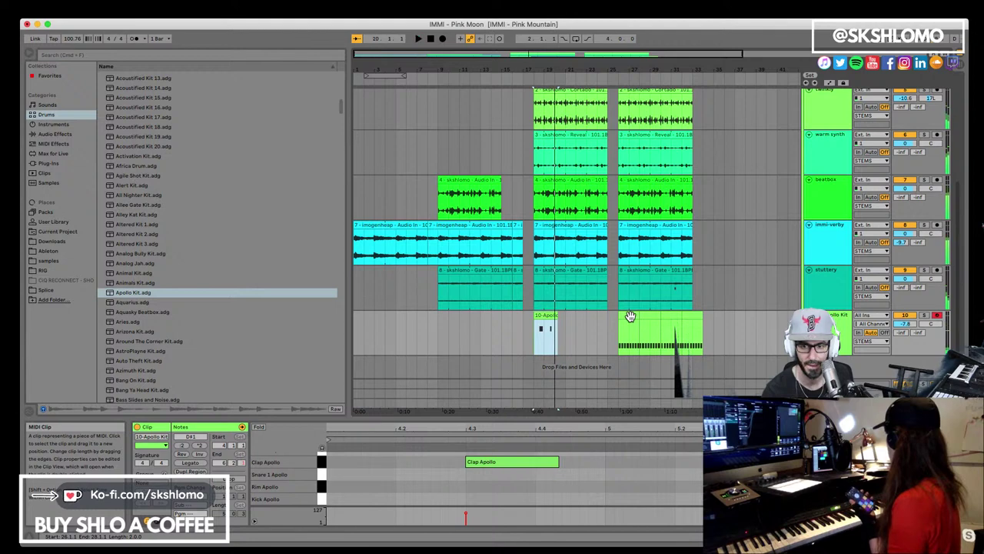
key(space)
click(538, 350)
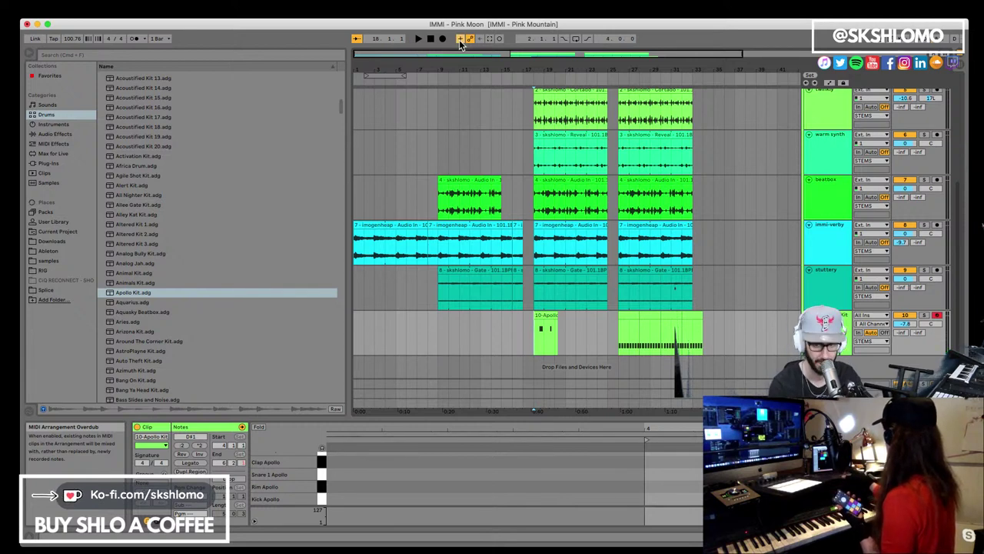
key(F9)
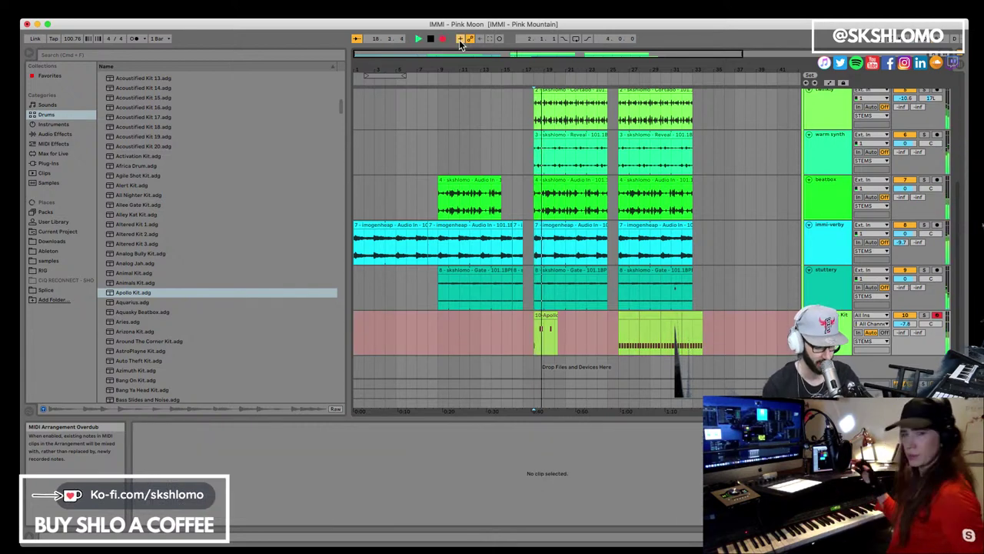
key(space)
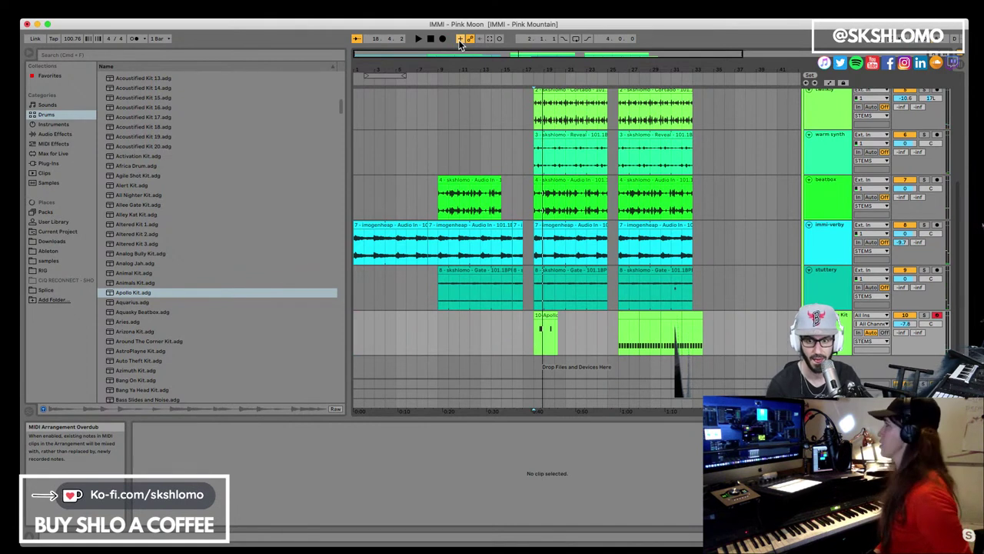
key(space)
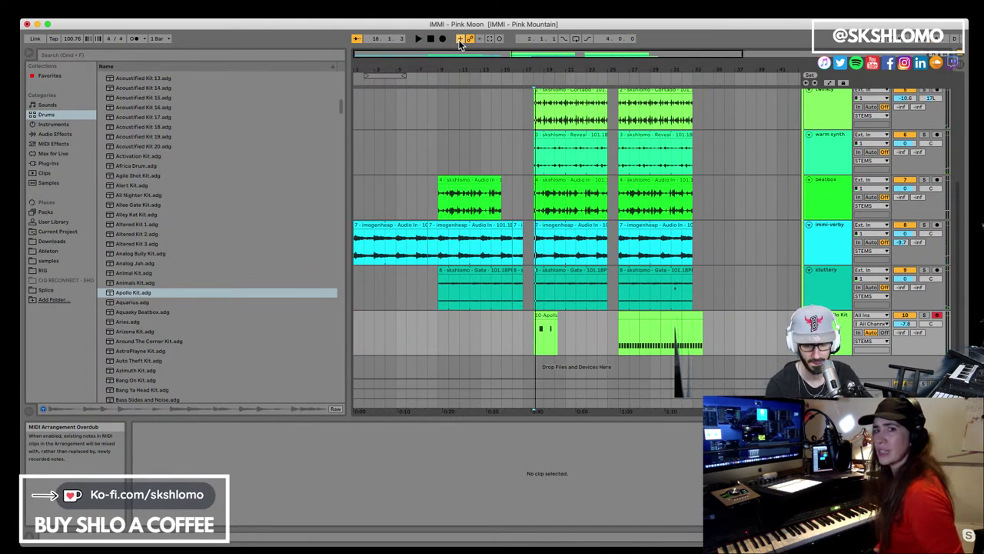
Step: Overdub kick notes onto the Apollo Kit claps from bar 18 and play back the take
key(F9)
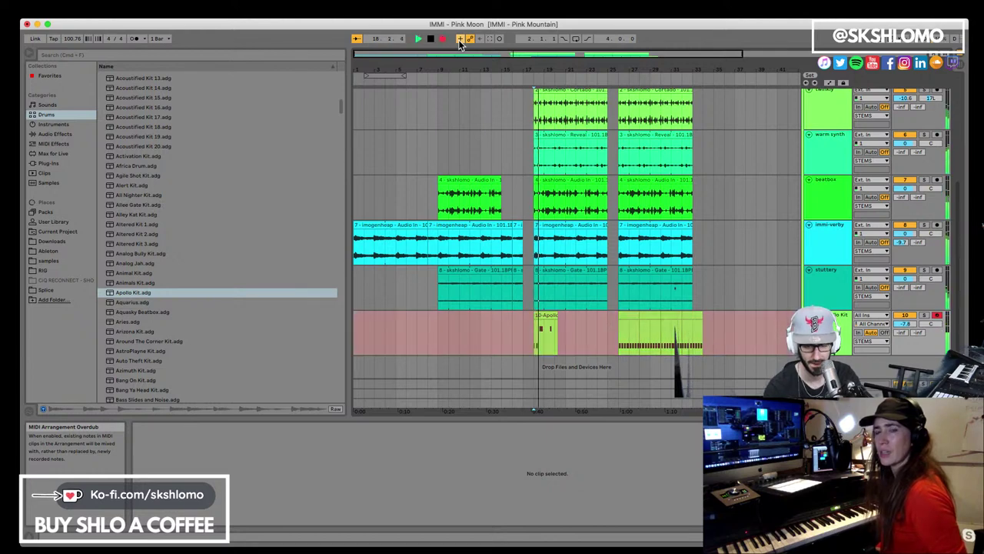
key(space)
key(space)
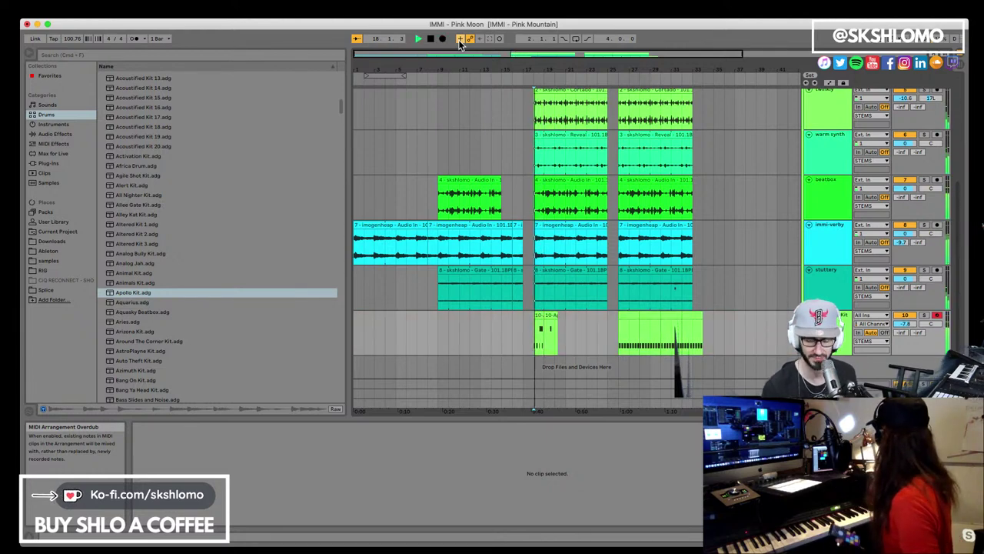
key(space)
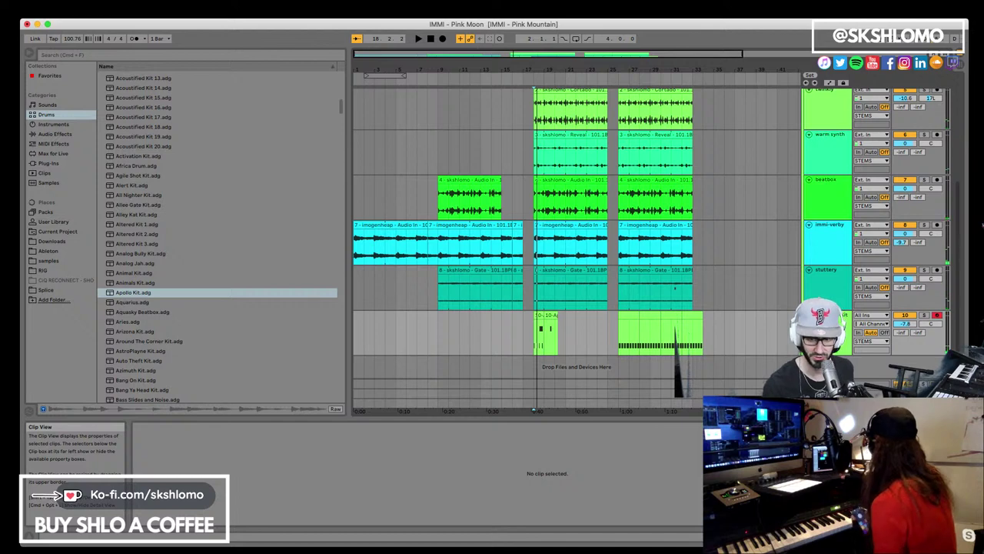
Step: Duplicate the short kick-and-clap clip at bar 18 directly after itself and consolidate the two copies into one clip
click(540, 316)
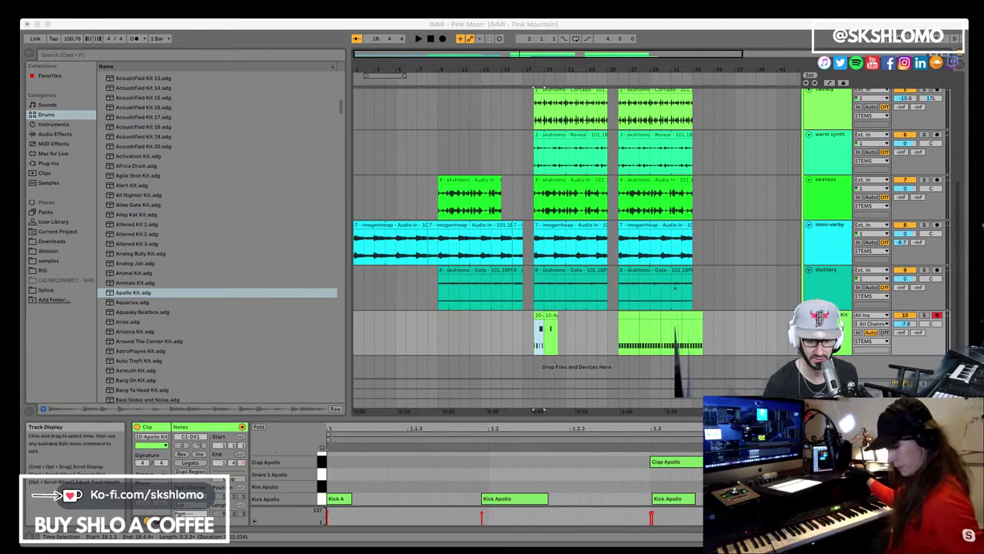
key(space)
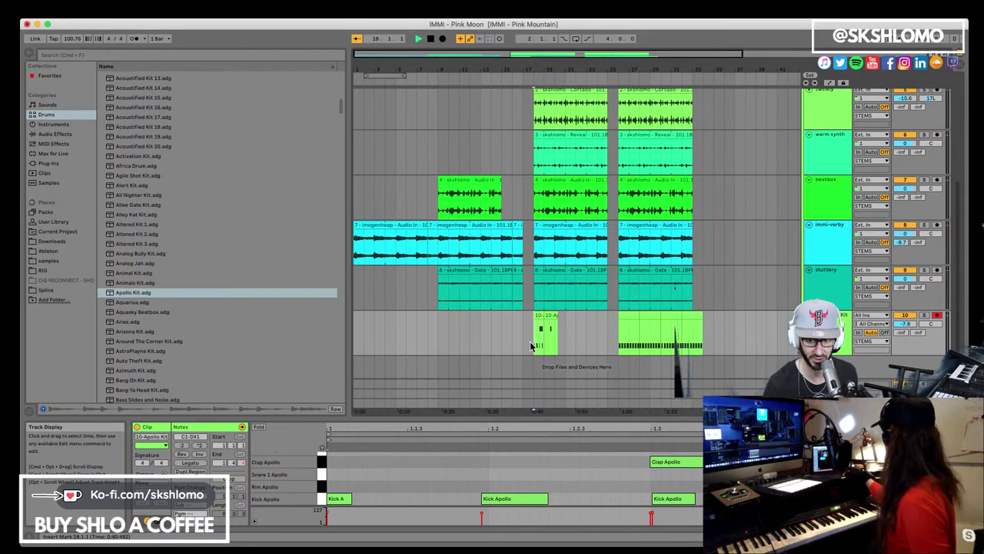
click(532, 346)
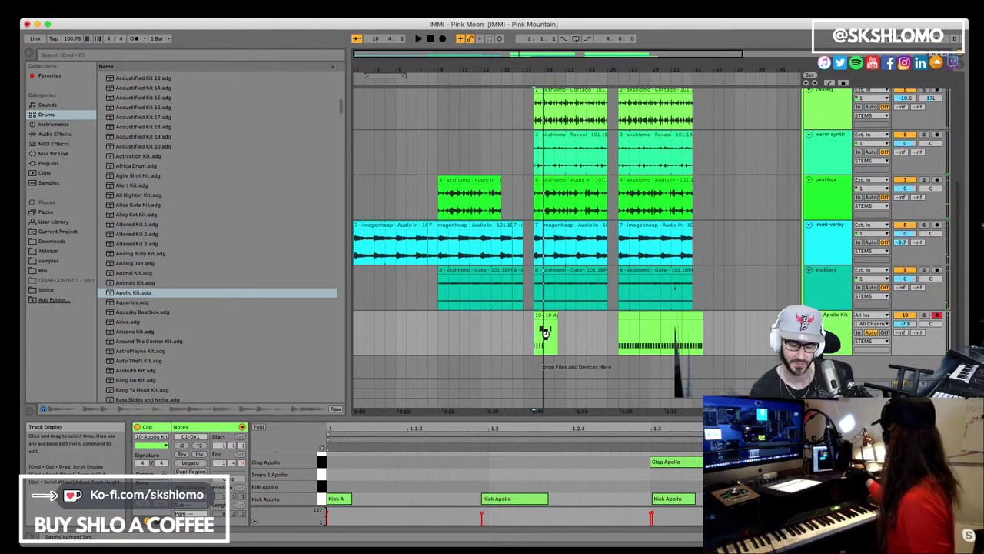
key(space)
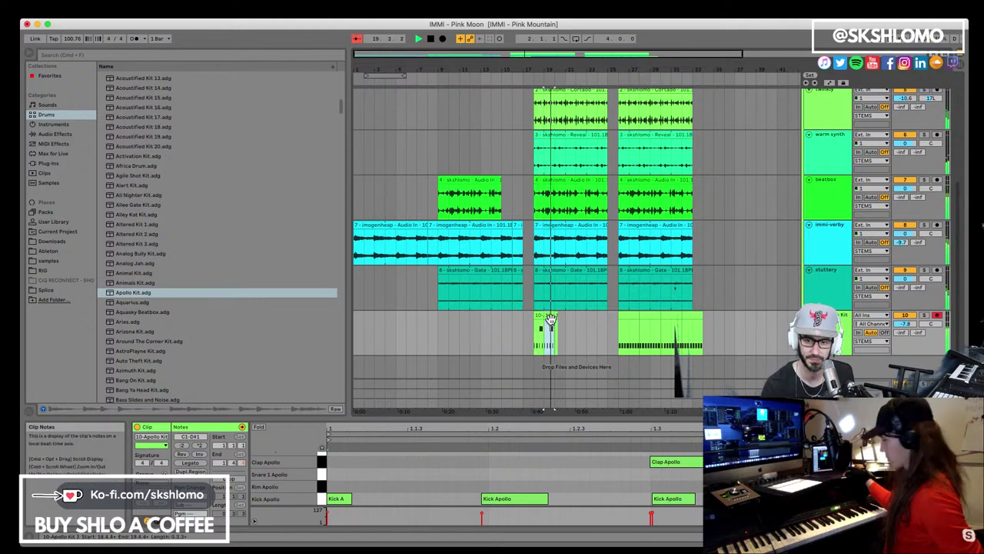
key(space)
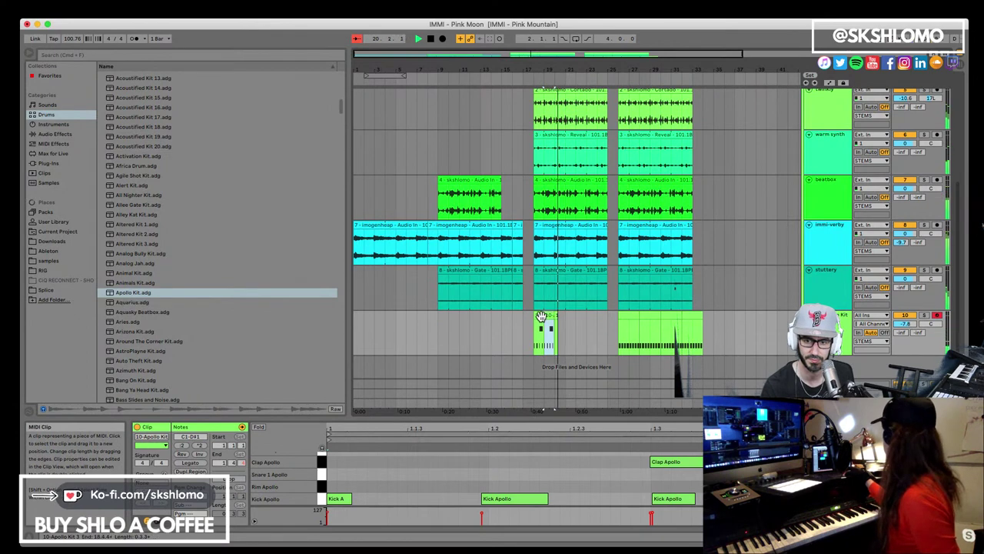
shift+click(544, 311)
key(super+j)
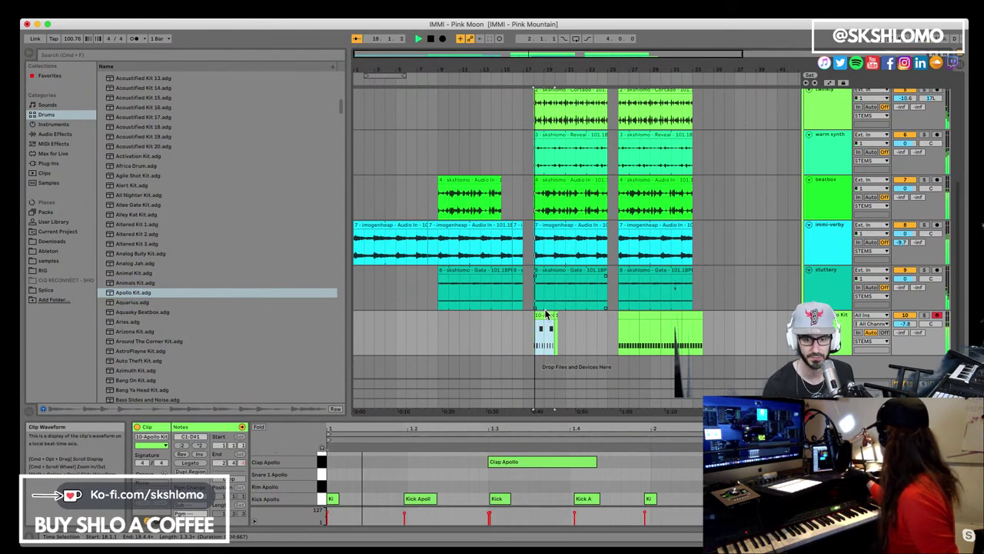
Step: Quantize the kick notes in the consolidated Apollo Kit clip and play it back with the mix
key(space)
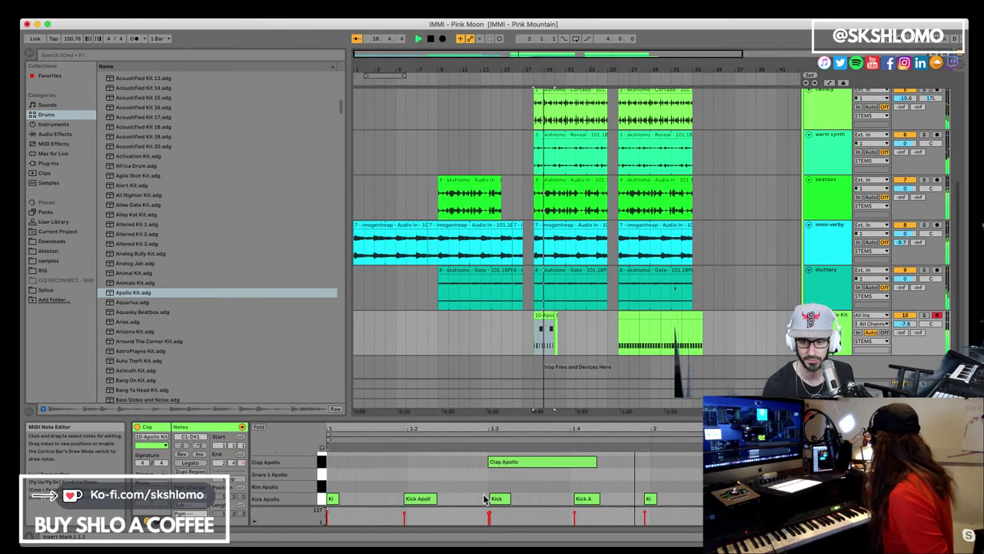
key(space)
key(super+a)
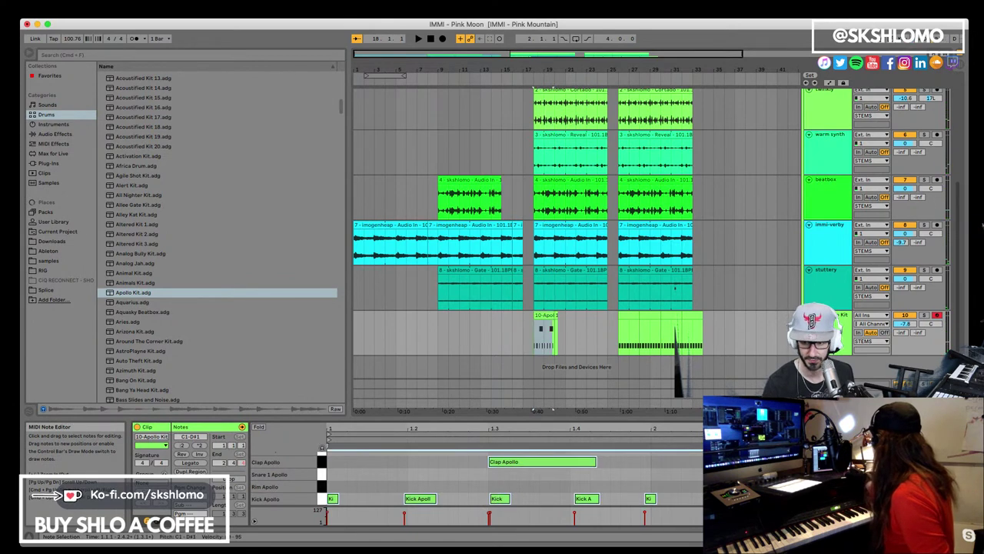
click(541, 331)
key(super+a)
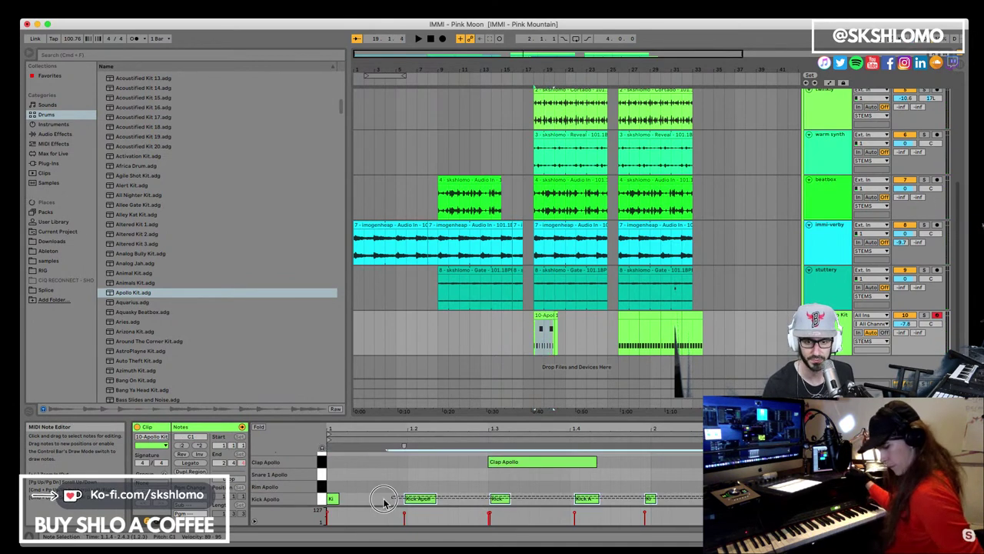
key(super+u)
key(space)
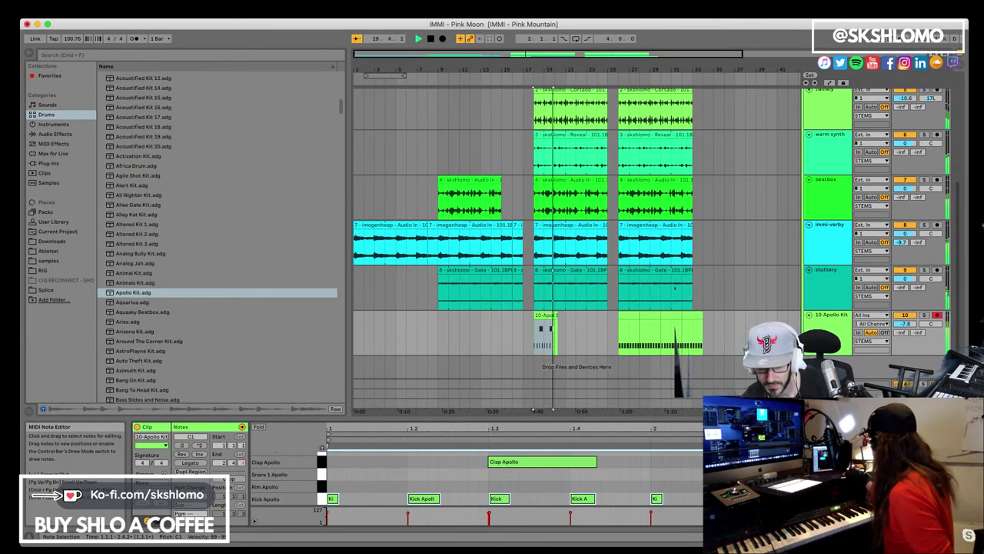
key(space)
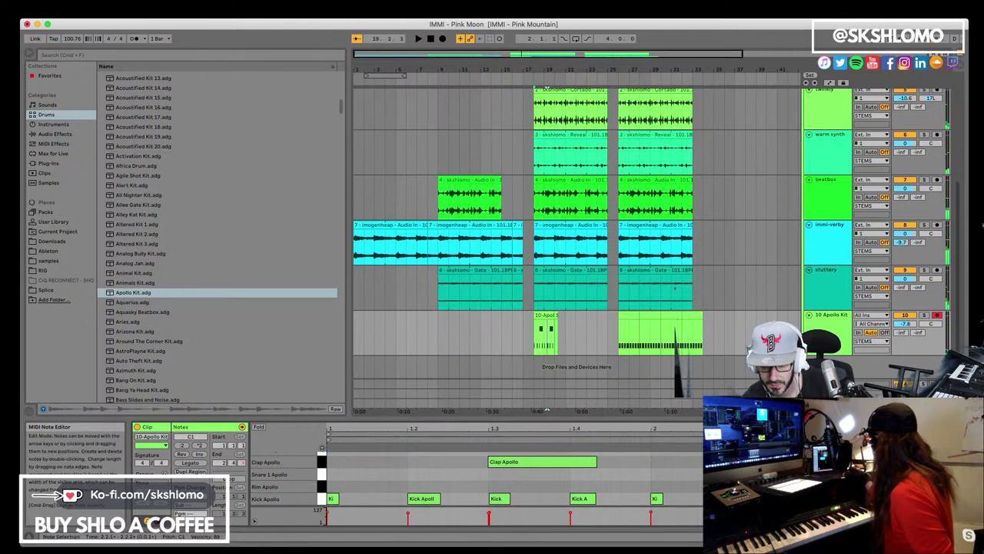
key(space)
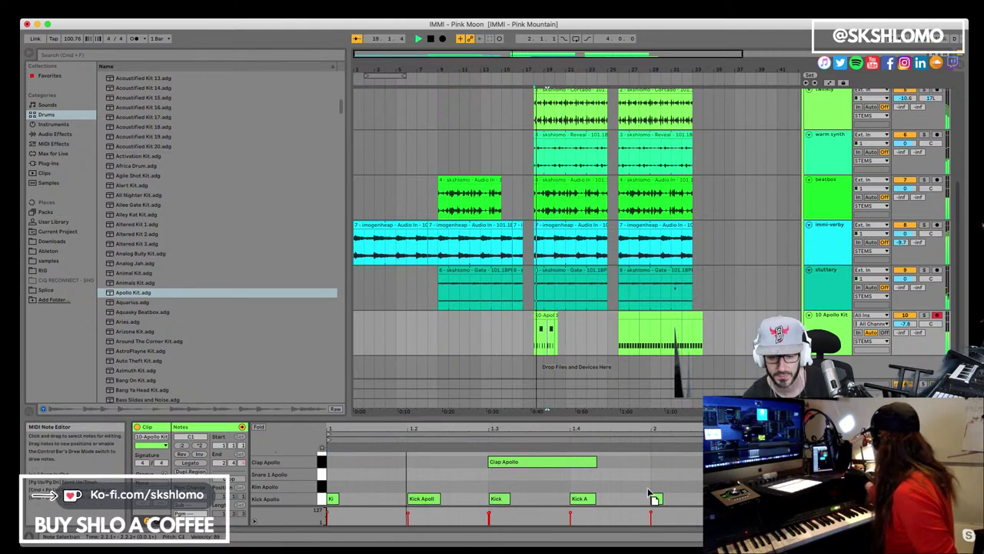
click(546, 327)
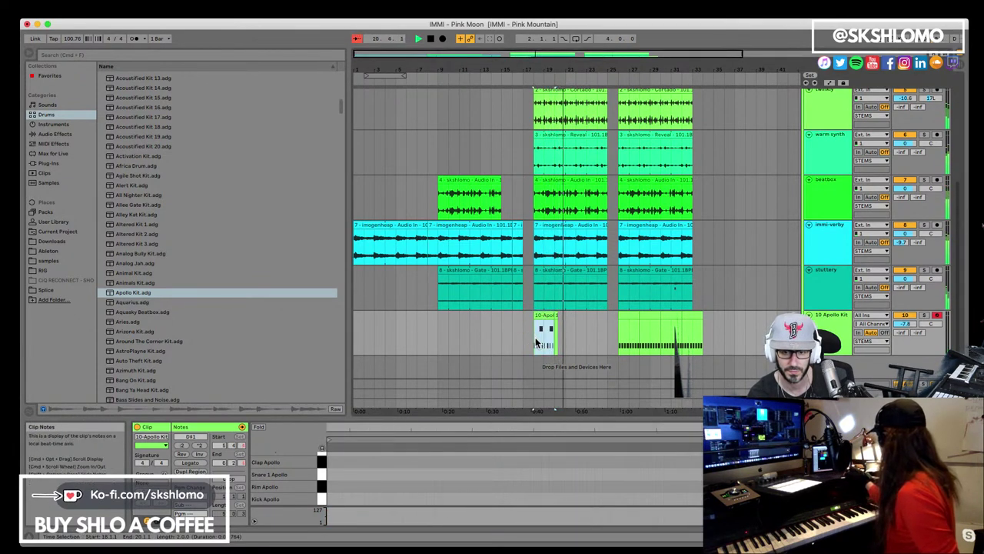
key(super+d)
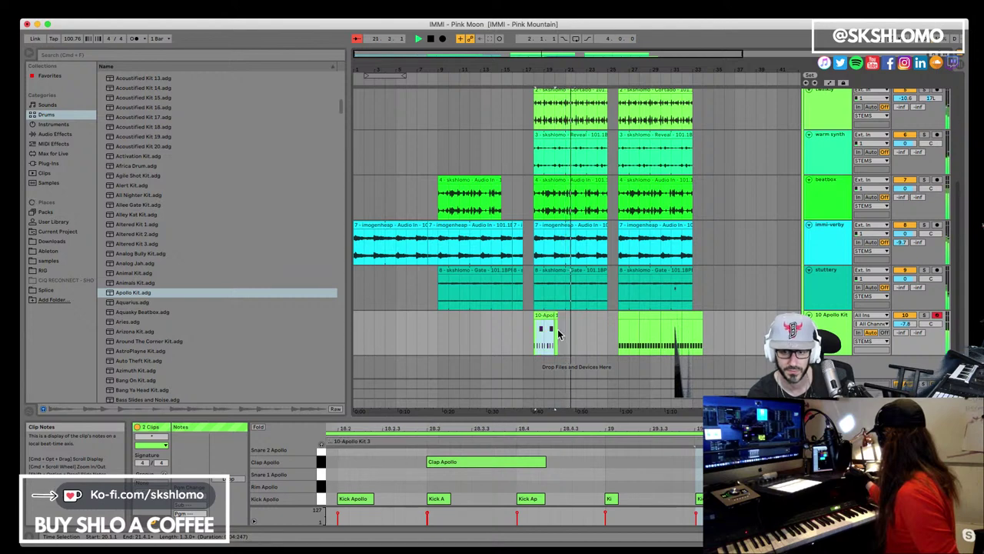
key(space)
key(super+z)
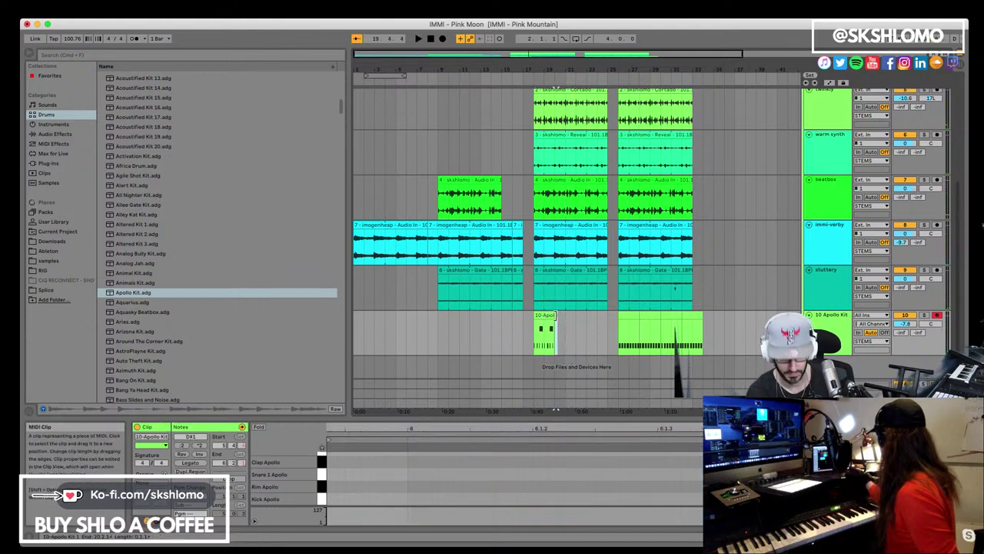
Step: Duplicate the consolidated kick-and-clap clip three times and play the pattern from bar 18
click(546, 315)
key(super+d)
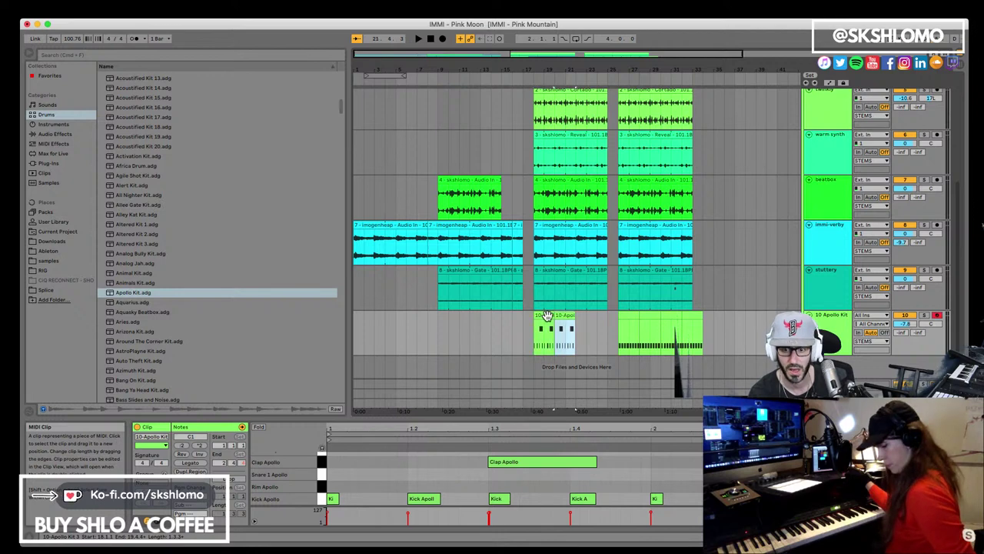
key(super+d)
key(super+d)
key(space)
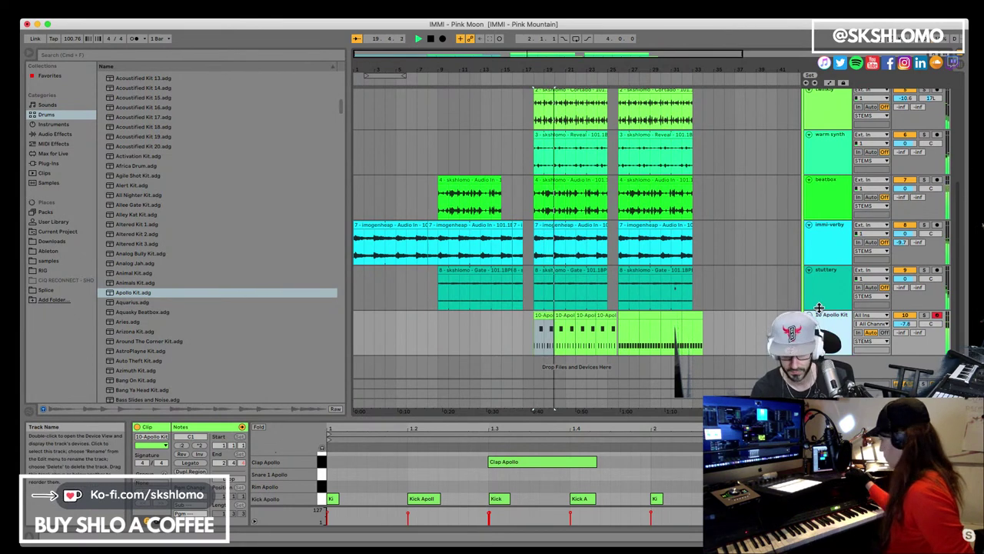
Step: Delete the three duplicated kick-and-clap clips after the first one
click(569, 317)
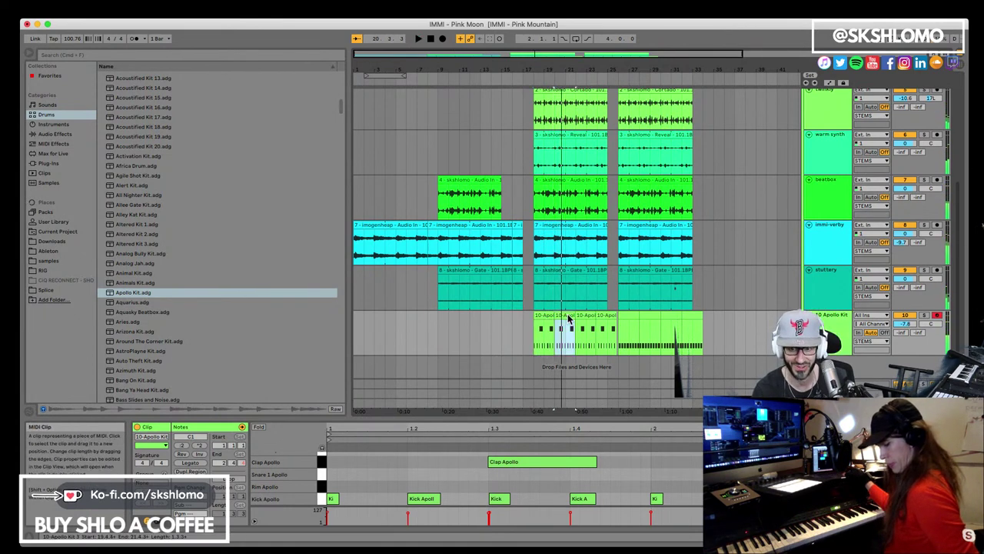
drag(561, 318, 615, 320)
key(Delete)
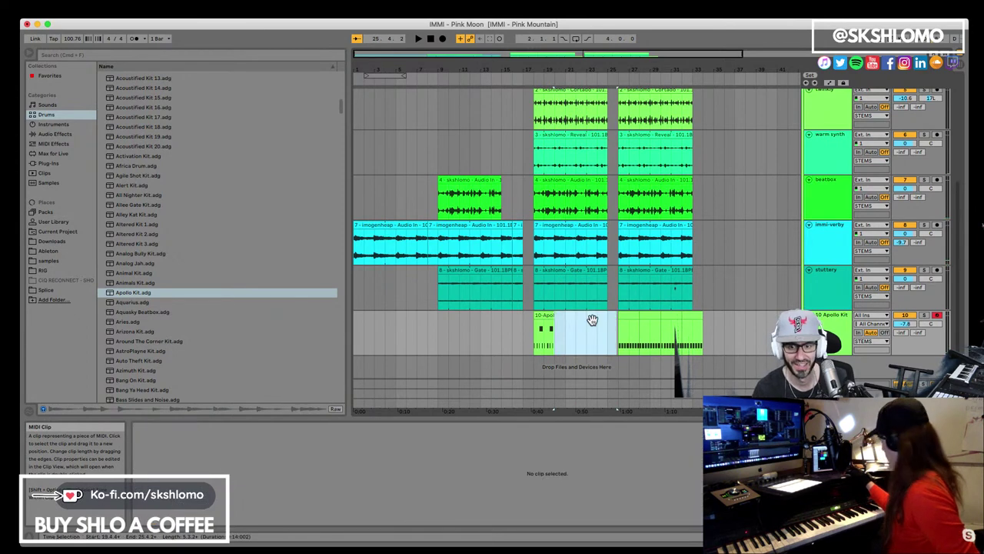
Step: Extend the remaining kick-and-clap clip to bar 20, duplicate it twice so the pattern reaches bar 24, and play it with the mix
click(543, 326)
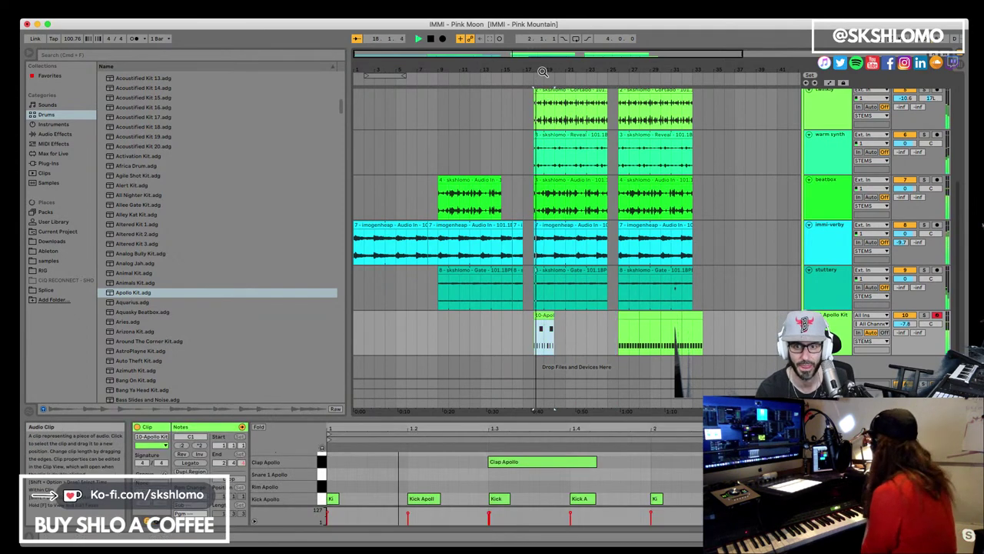
drag(540, 60, 540, 72)
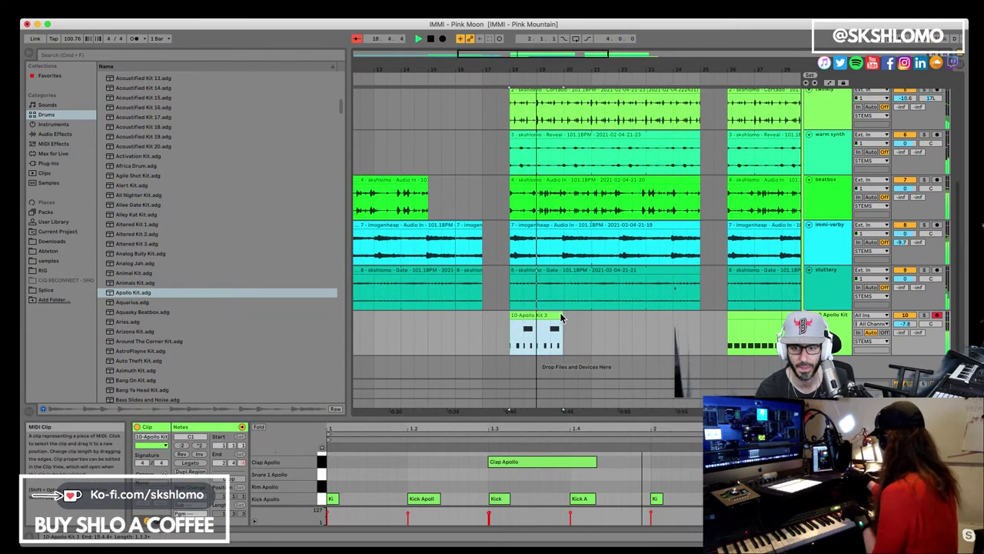
key(super+d)
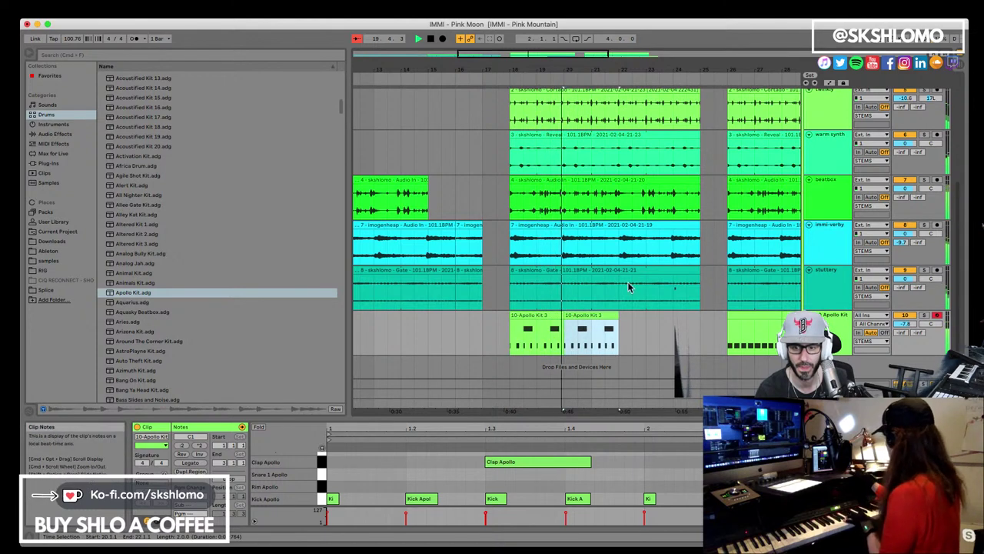
key(super+d)
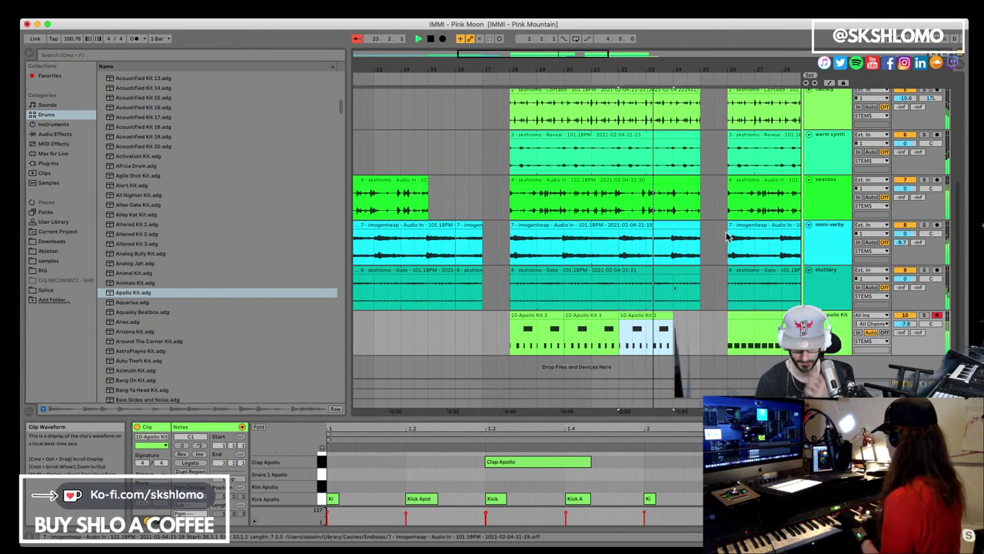
key(space)
Step: Duplicate the immi-verby track
click(573, 228)
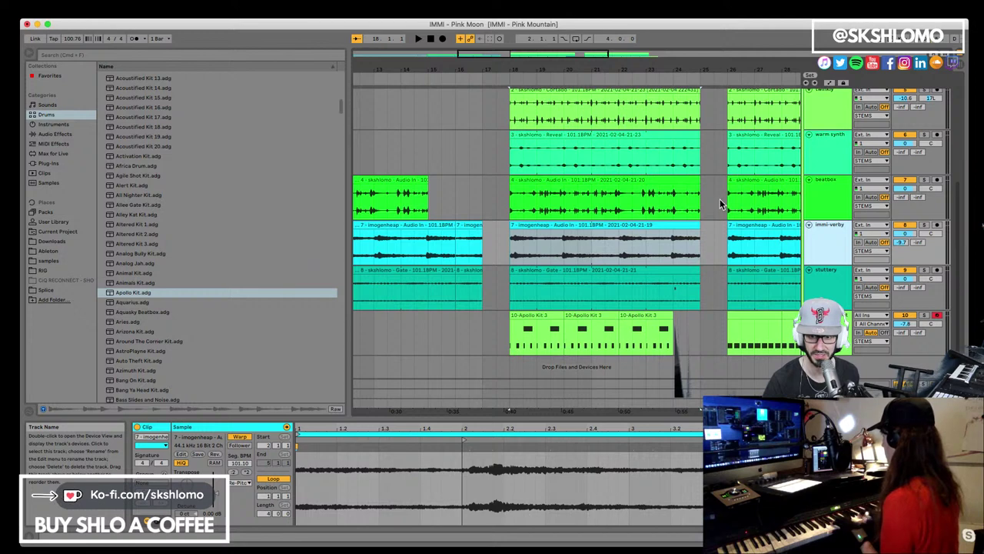
key(super+d)
drag(519, 70, 523, 66)
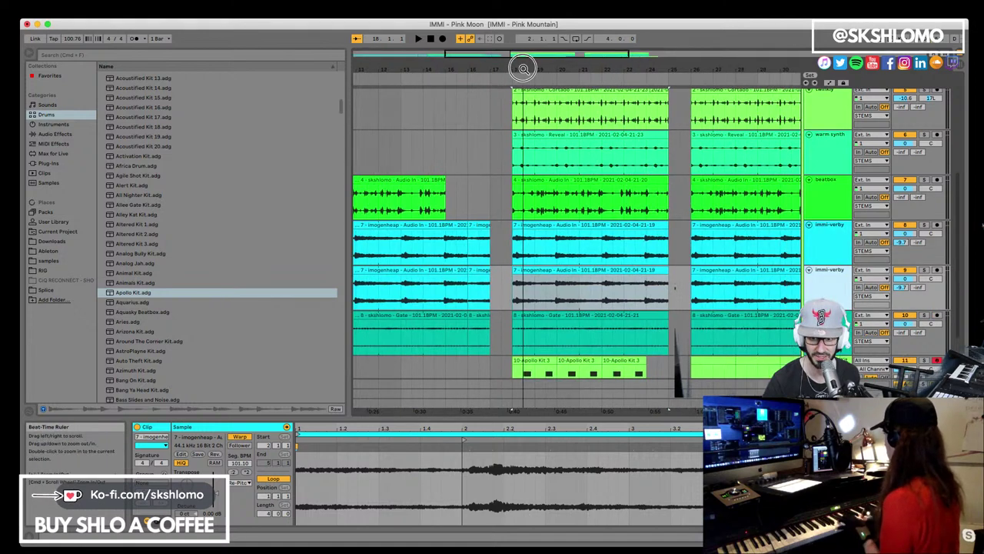
Step: Delete all clips outside bars 18–25 on the duplicated immi-verby track and play the remaining clip with the mix
drag(519, 284, 325, 281)
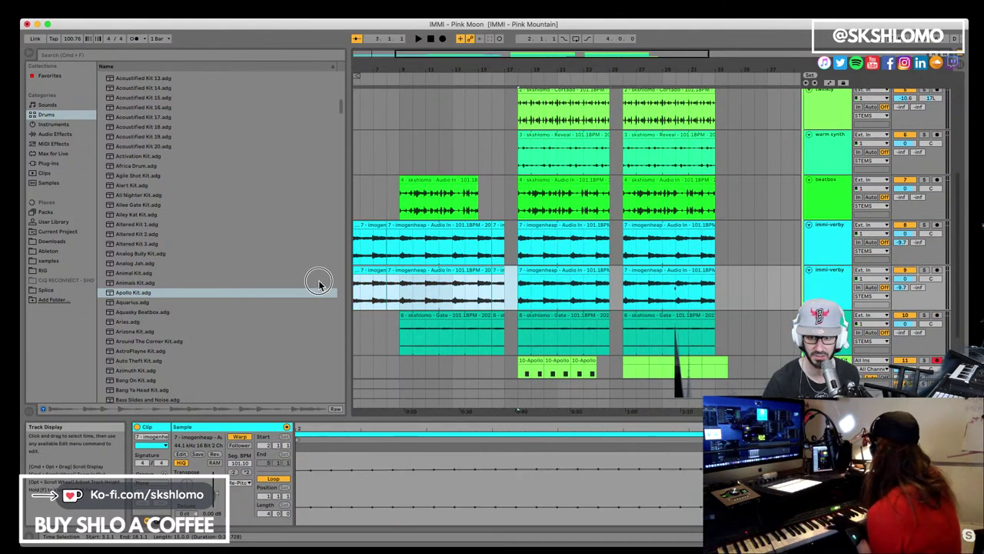
key(Delete)
drag(615, 284, 720, 282)
key(Delete)
click(572, 285)
key(space)
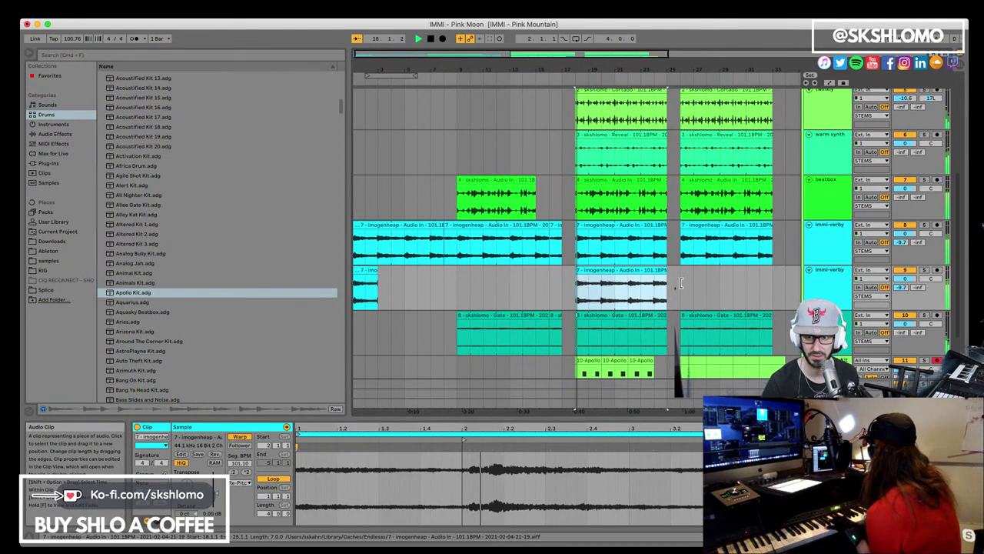
key(space)
drag(501, 66, 358, 290)
click(501, 286)
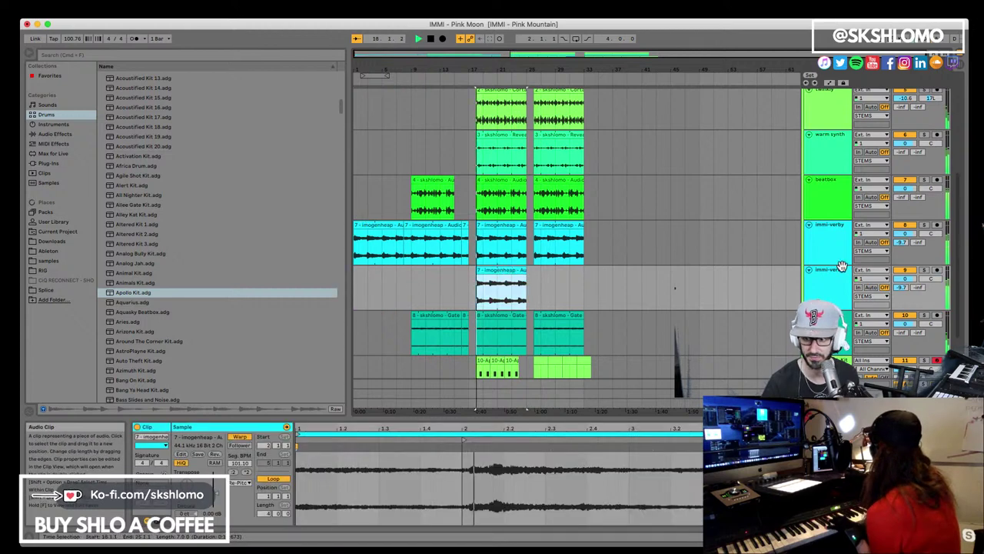
Step: Solo the duplicated immi-verby track and play its remaining clip
click(924, 271)
key(space)
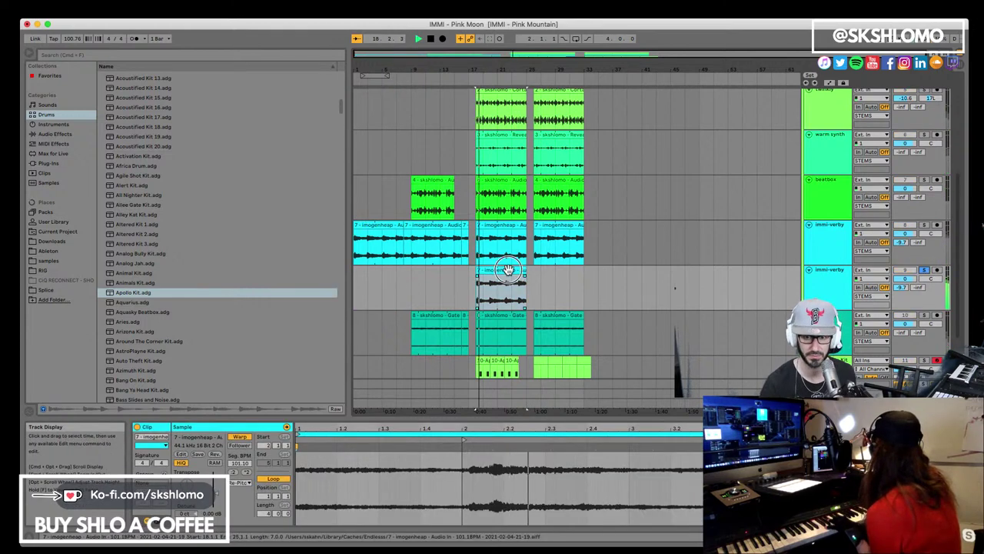
key(space)
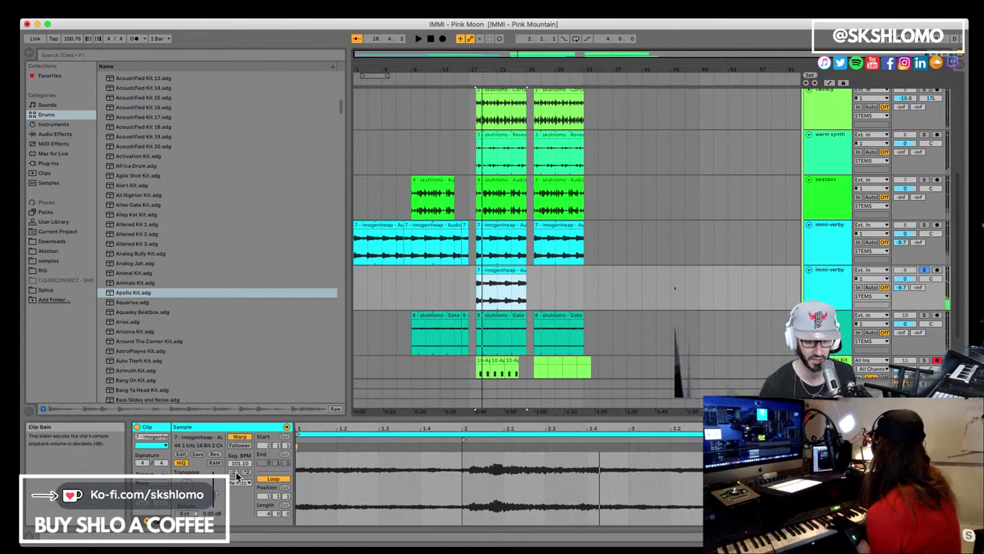
Step: Consolidate the duplicated immi-verby clip with its warp mode set to Complex, and audition it both soloed and in the full mix
key(super+j)
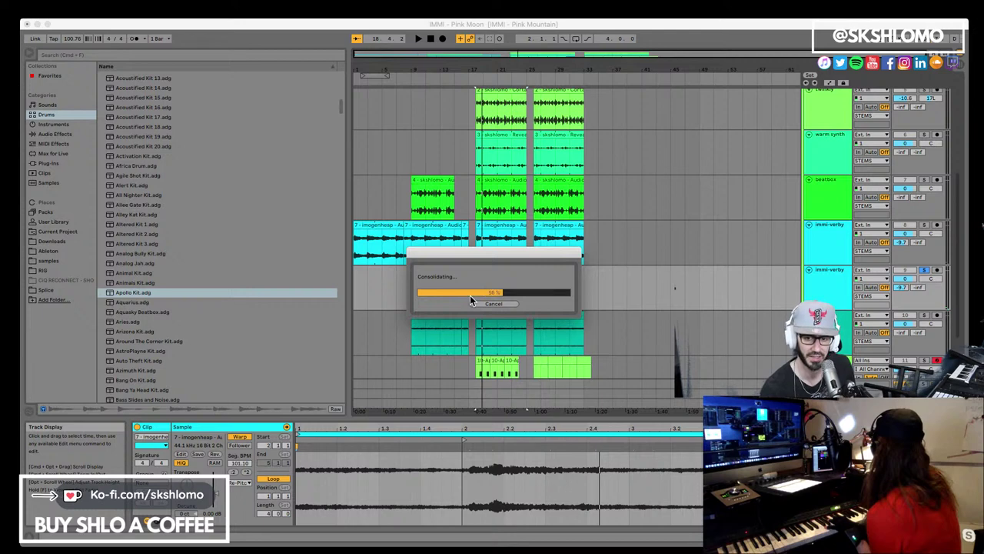
click(246, 483)
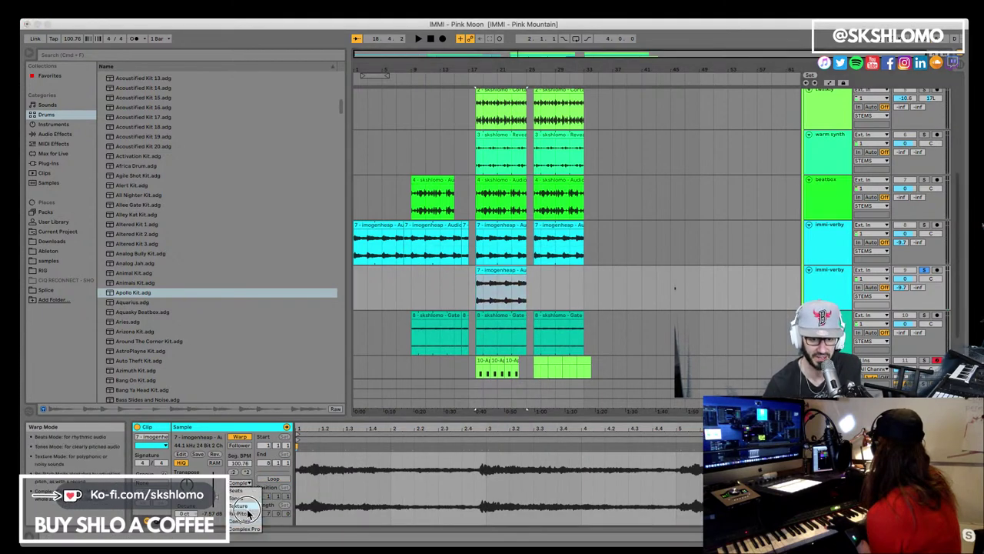
click(246, 521)
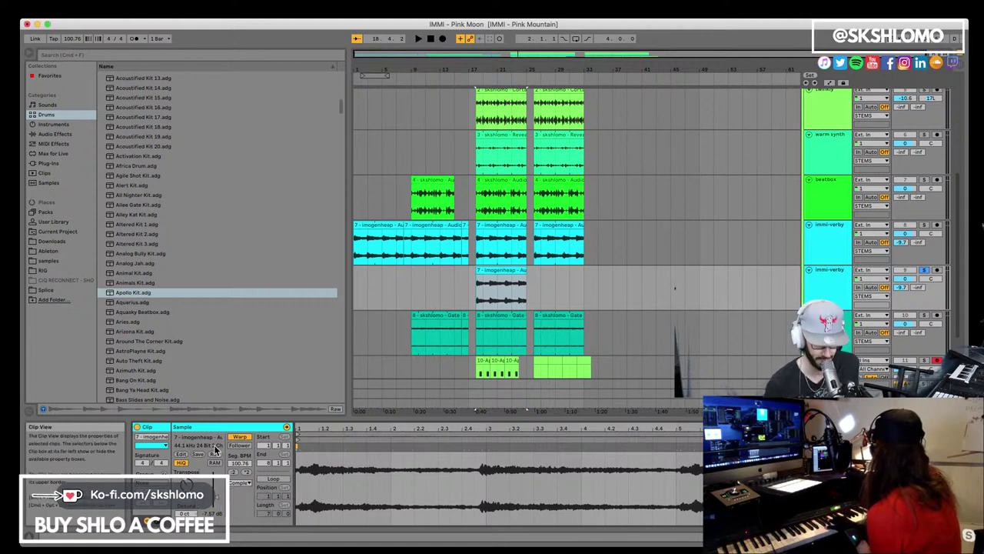
key(space)
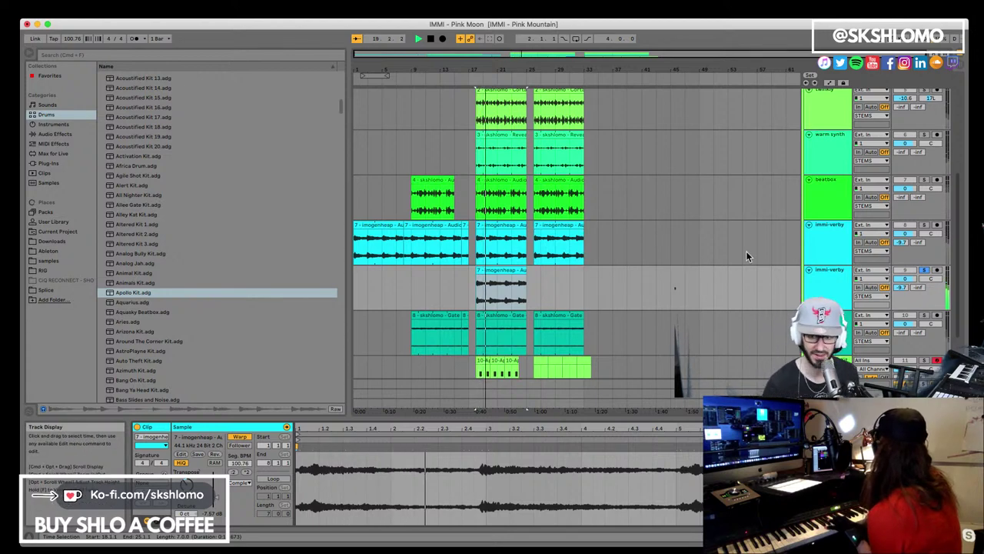
click(925, 272)
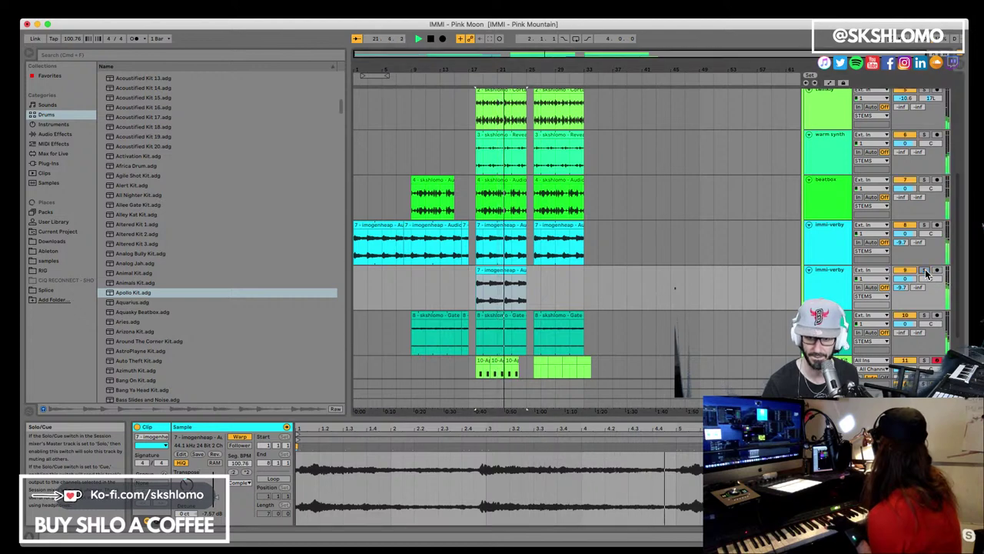
Step: Deactivate the original immi-verby clip in bars 18–25 and copy the one-bar clip from bar 16 to bar 25 of the duplicate track
click(500, 225)
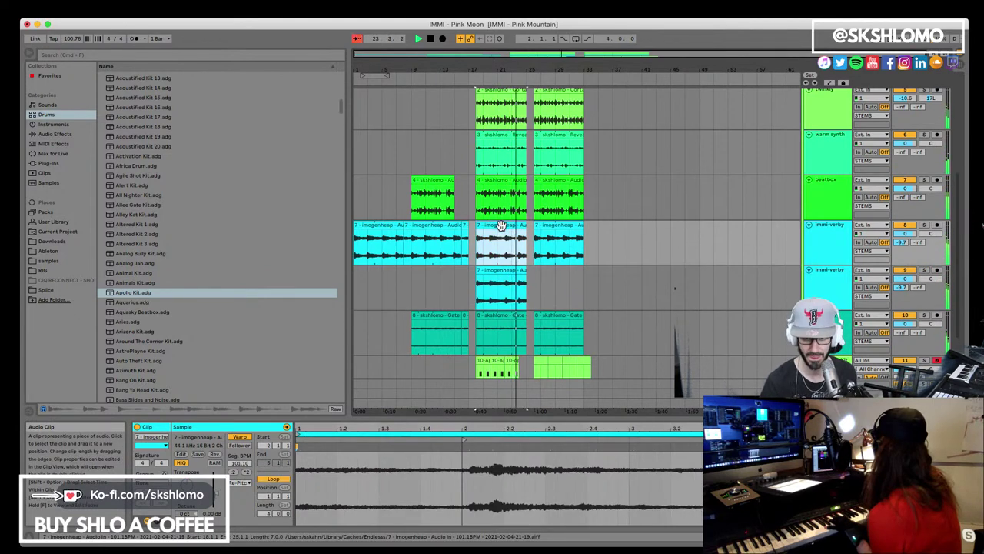
key(0)
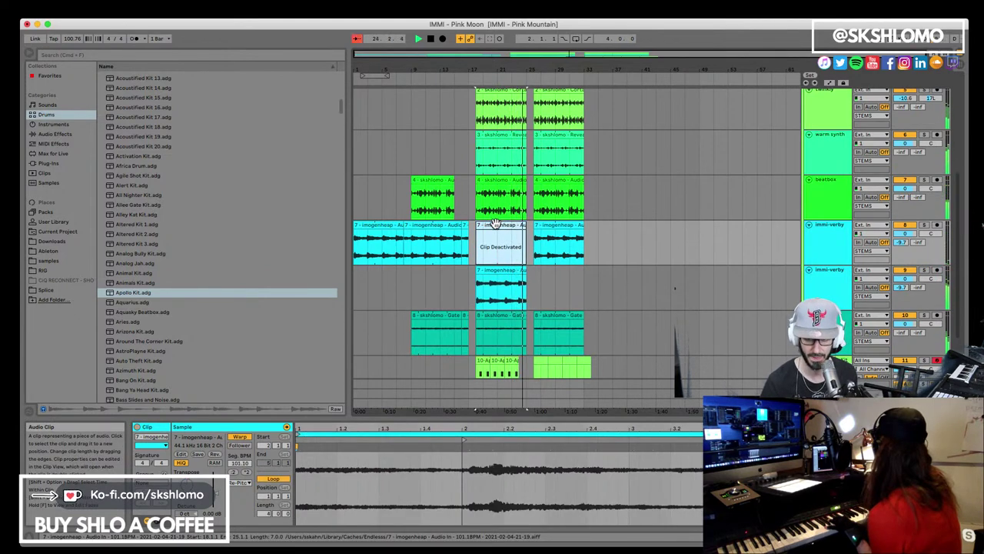
click(525, 278)
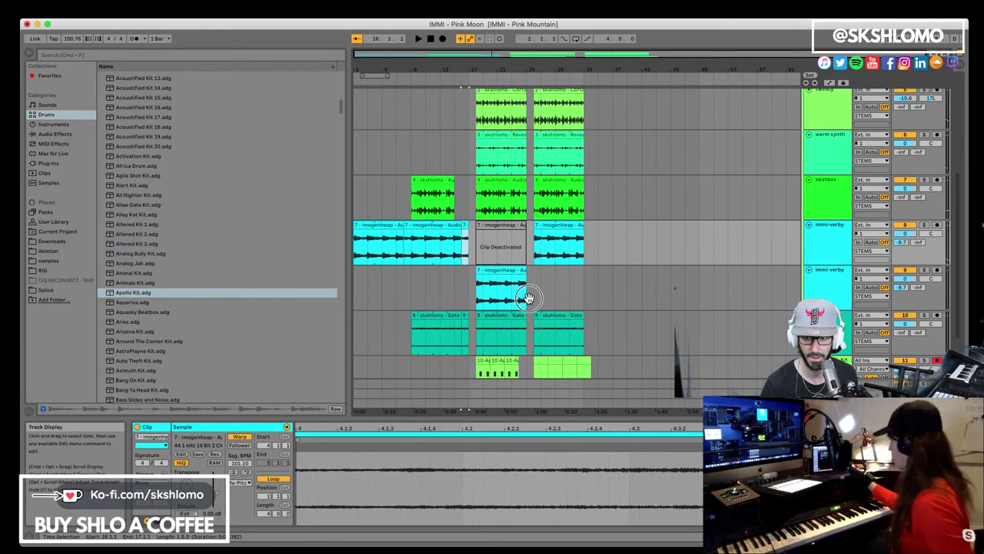
click(529, 296)
key(space)
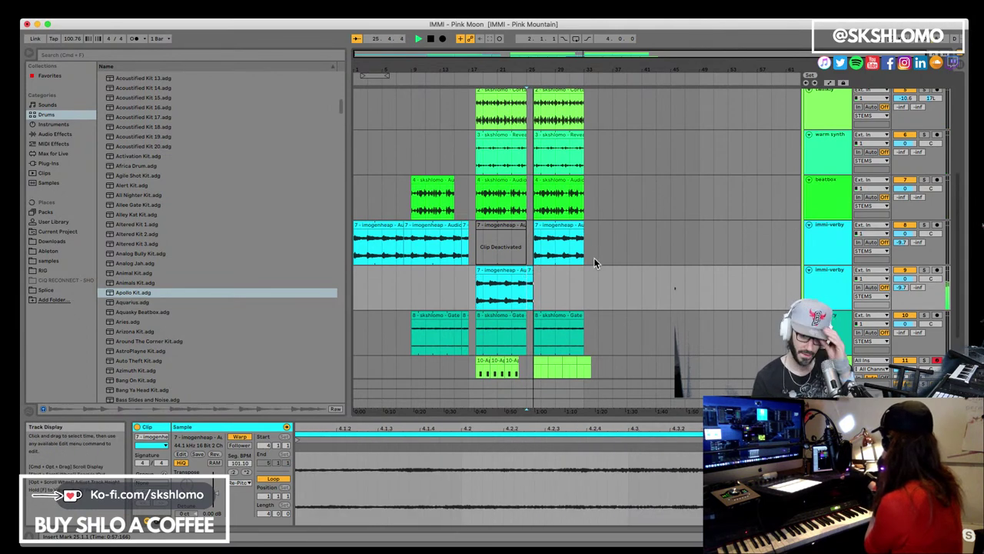
Step: Delete the warm synth clip from the section in bars 18–25
scroll(618, 304, up, 2)
scroll(618, 304, up, 5)
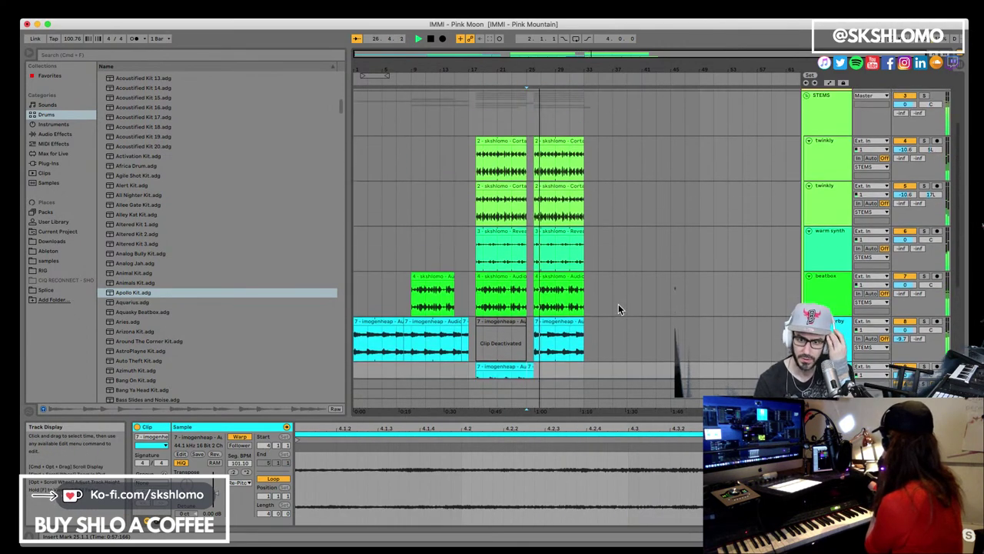
click(840, 234)
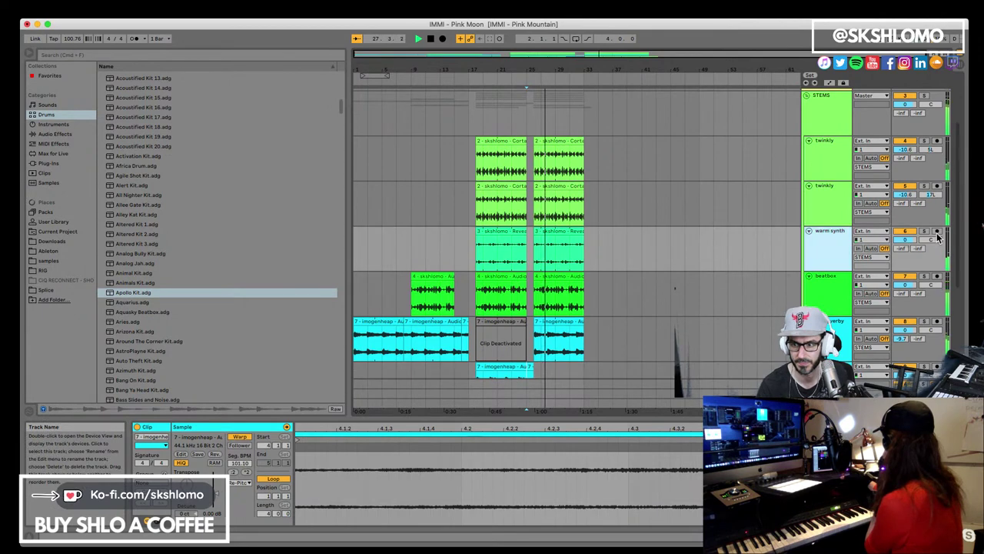
click(489, 235)
key(Delete)
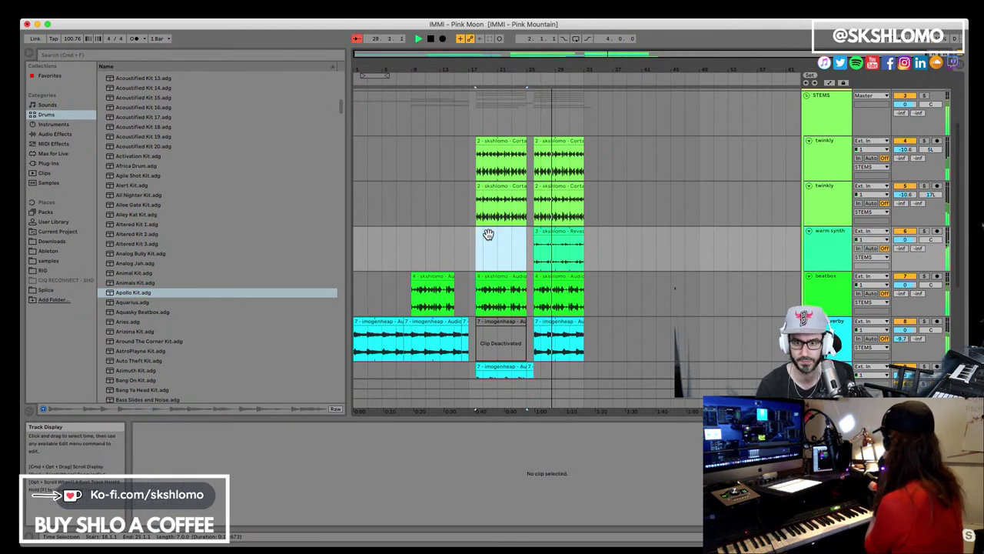
Step: Delete the original immi-verby track's clip in the repeated section starting at bar 26
scroll(615, 262, down, 1)
scroll(613, 263, down, 3)
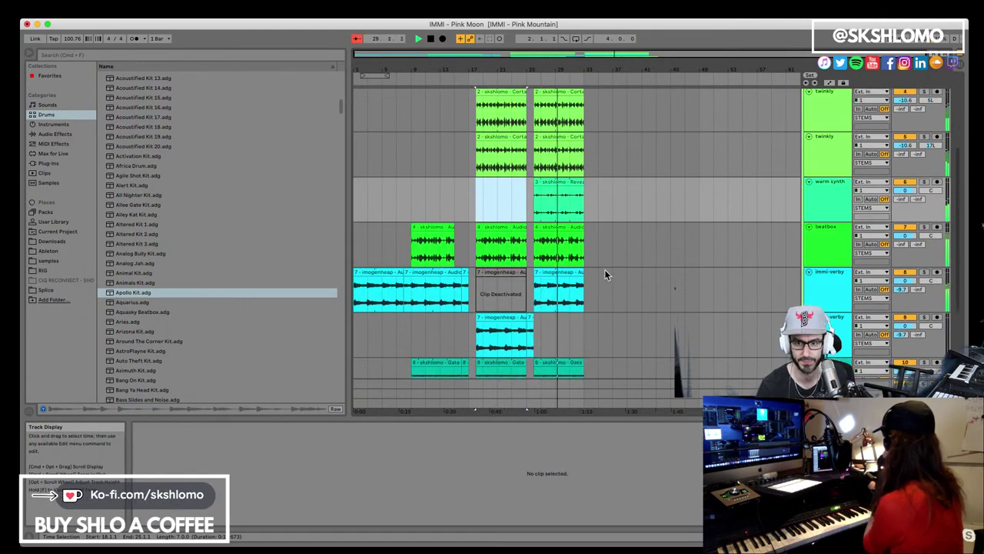
click(557, 252)
key(Delete)
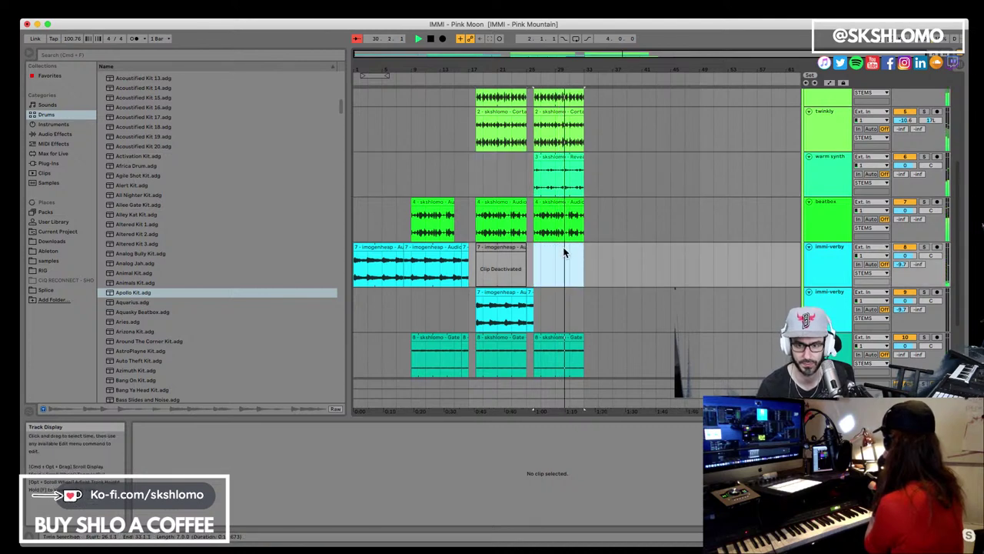
Step: Listen to the repeated section through to its end and save the set
scroll(597, 254, up, 2)
scroll(593, 257, down, 5)
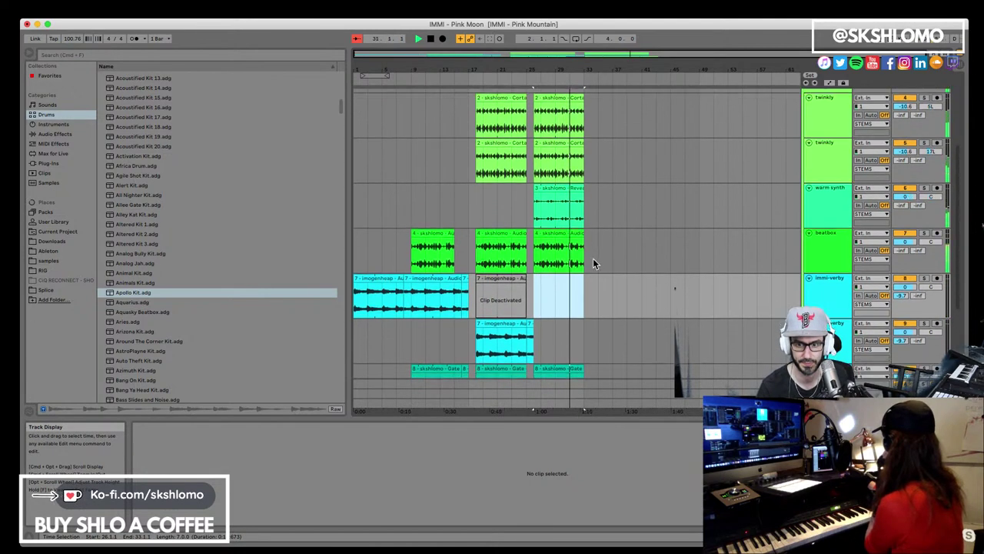
scroll(590, 258, up, 6)
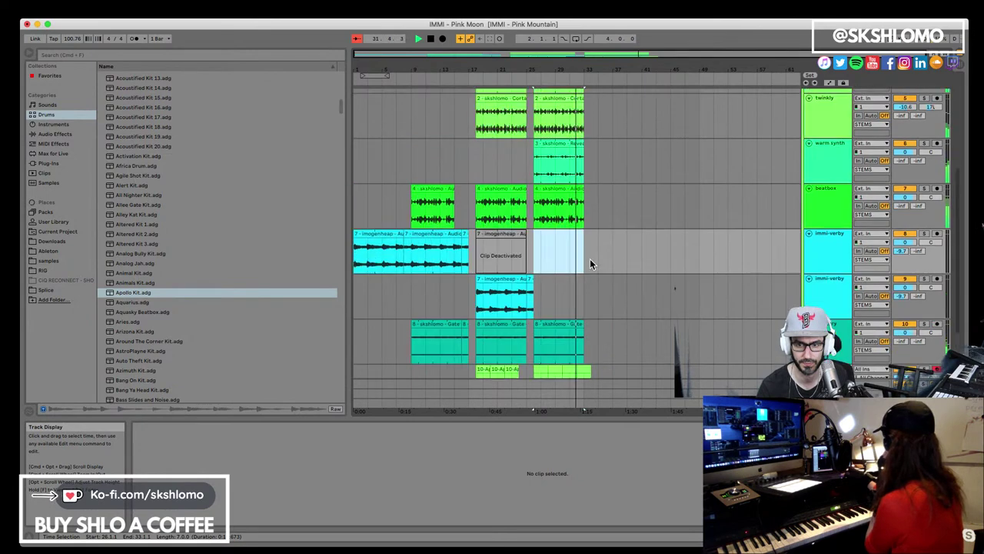
scroll(607, 257, up, 1)
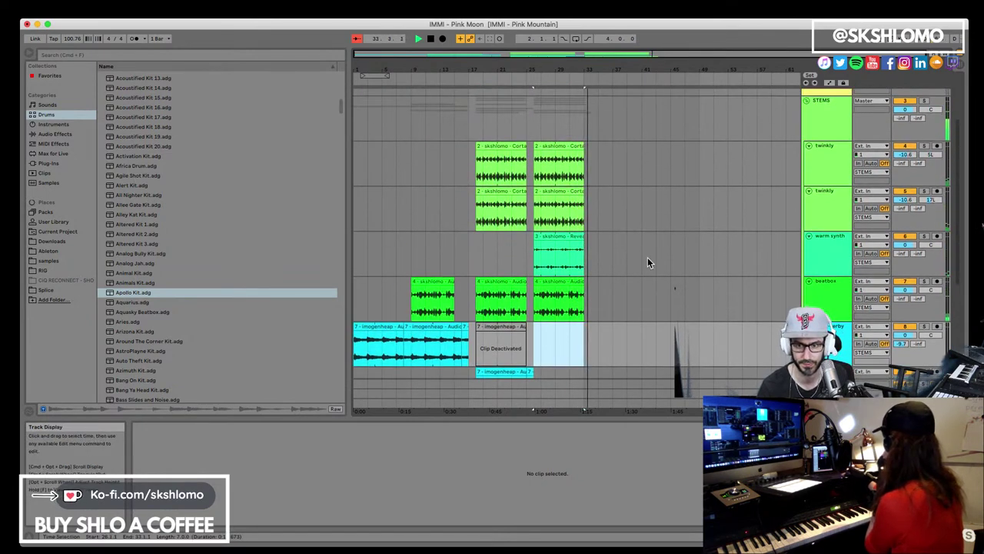
scroll(638, 269, down, 7)
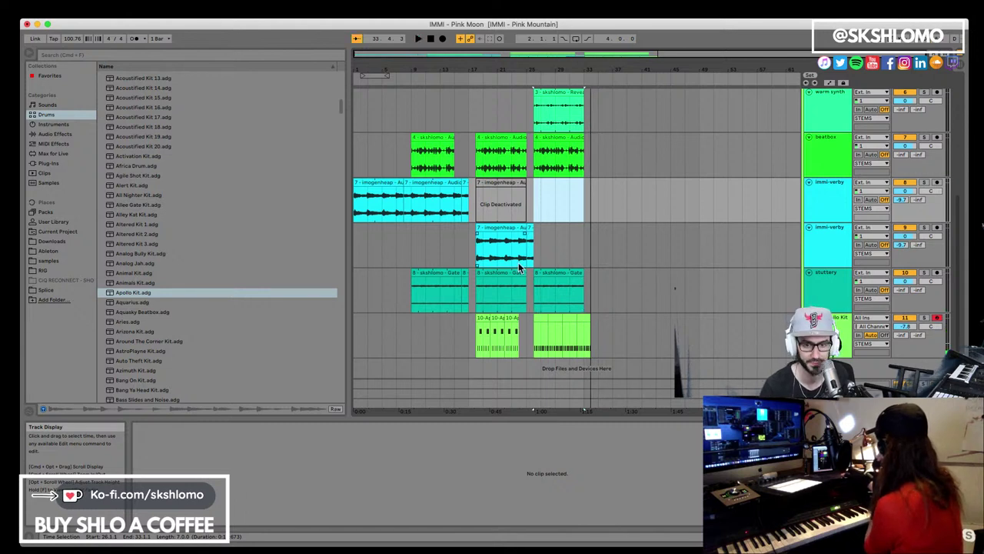
key(super+s)
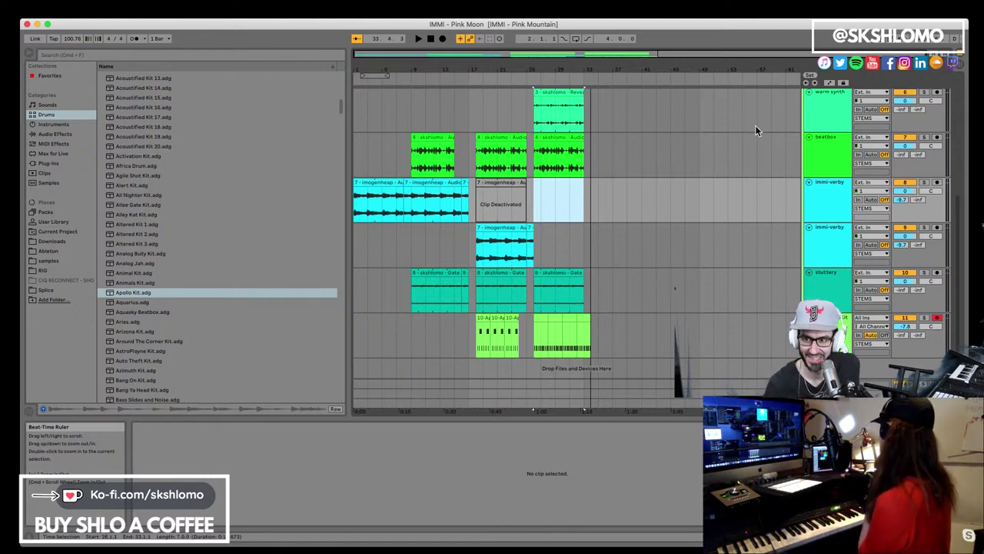
Step: Open the Endlesss Studio plug-in window from its track, look over the current jam, and close the window
scroll(756, 150, up, 5)
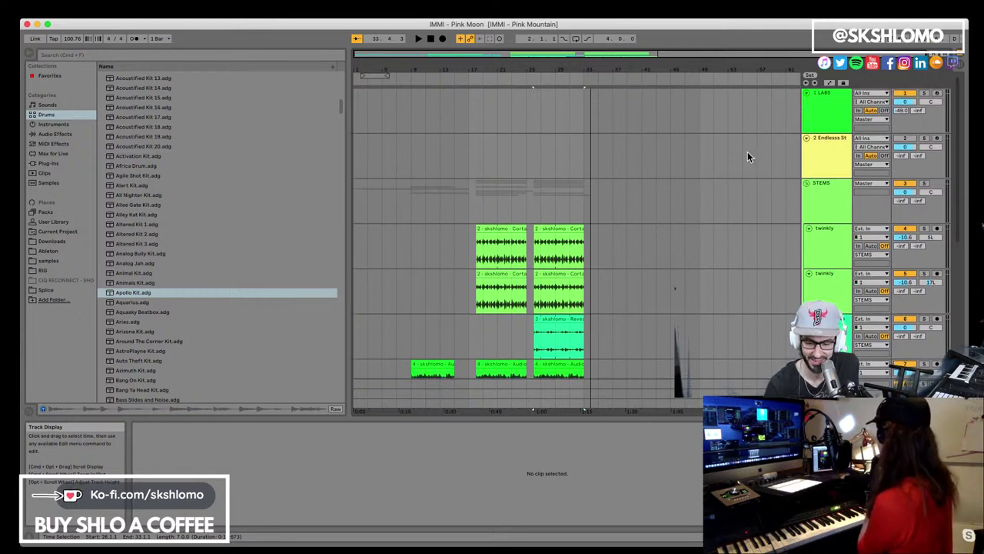
click(824, 146)
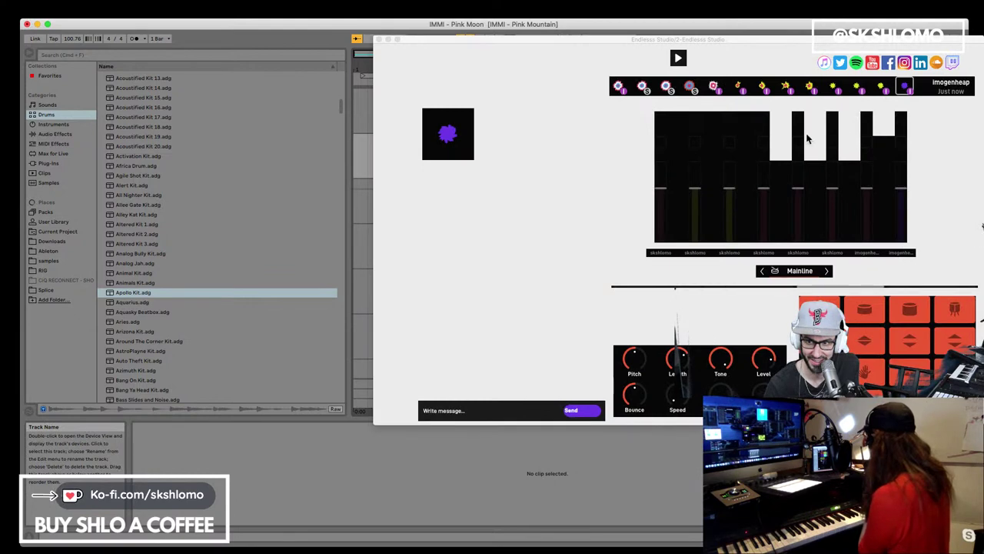
drag(699, 46, 434, 112)
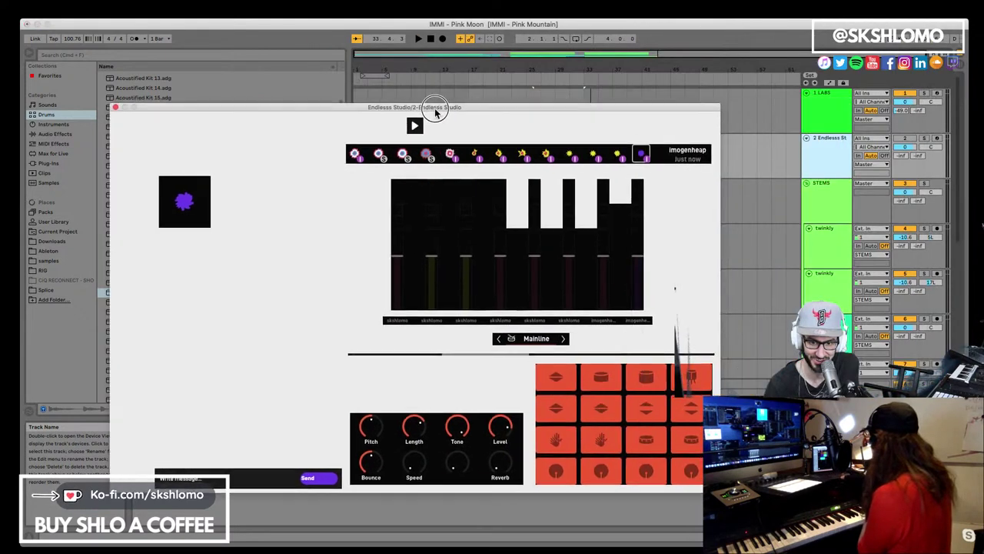
mouse_move(420, 171)
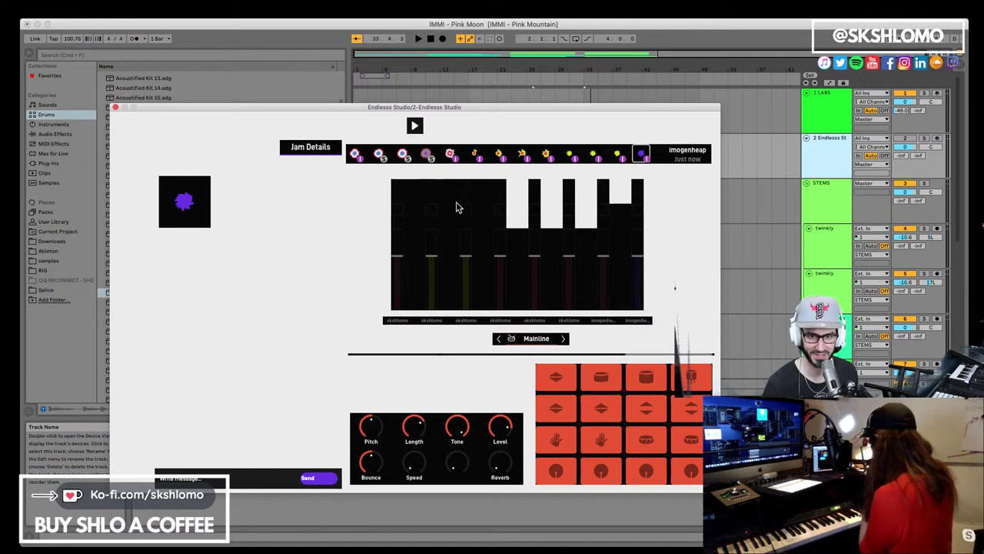
drag(369, 108, 384, 107)
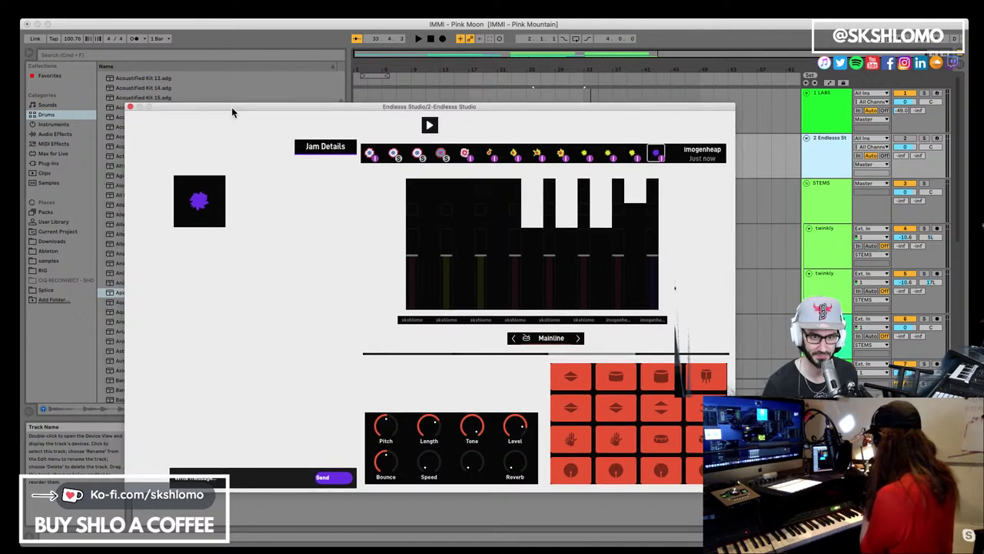
click(131, 106)
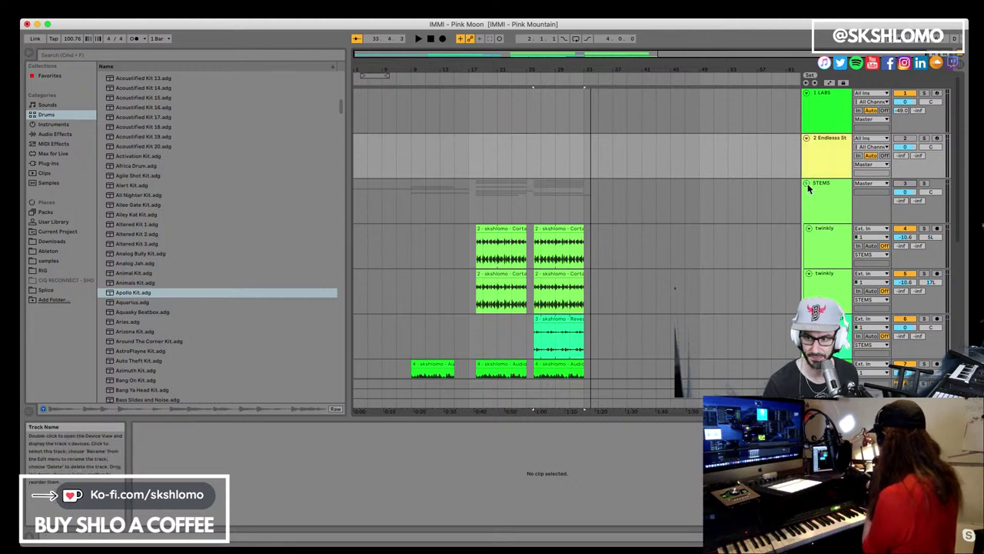
Step: Deactivate and collapse the STEMS group, and activate the Endlesss Studio track with its device shown during playback
click(806, 183)
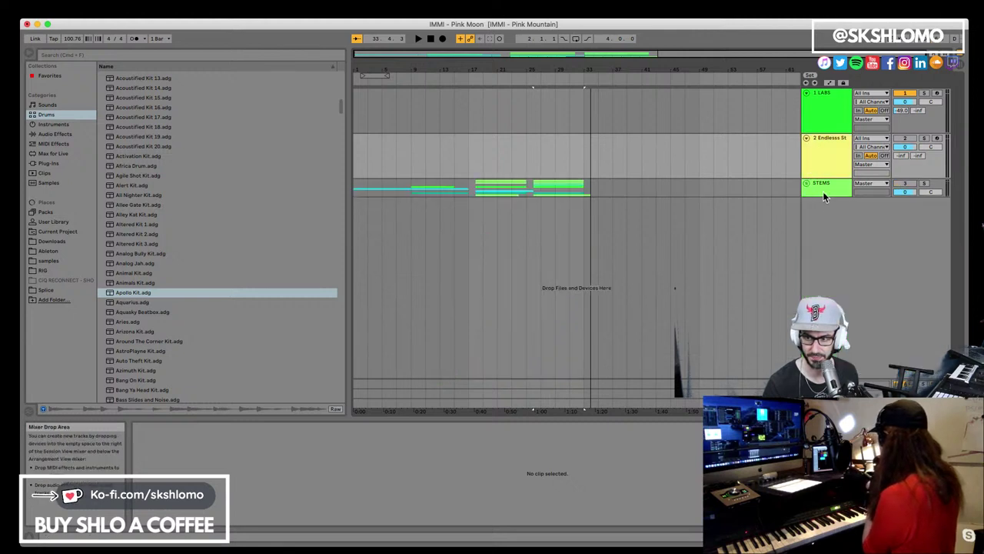
key(space)
click(904, 138)
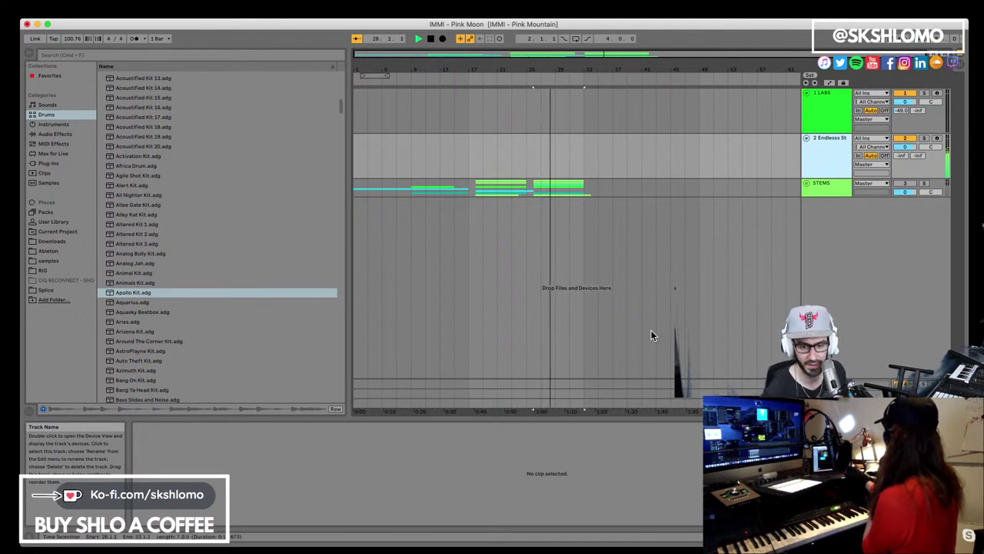
double_click(814, 151)
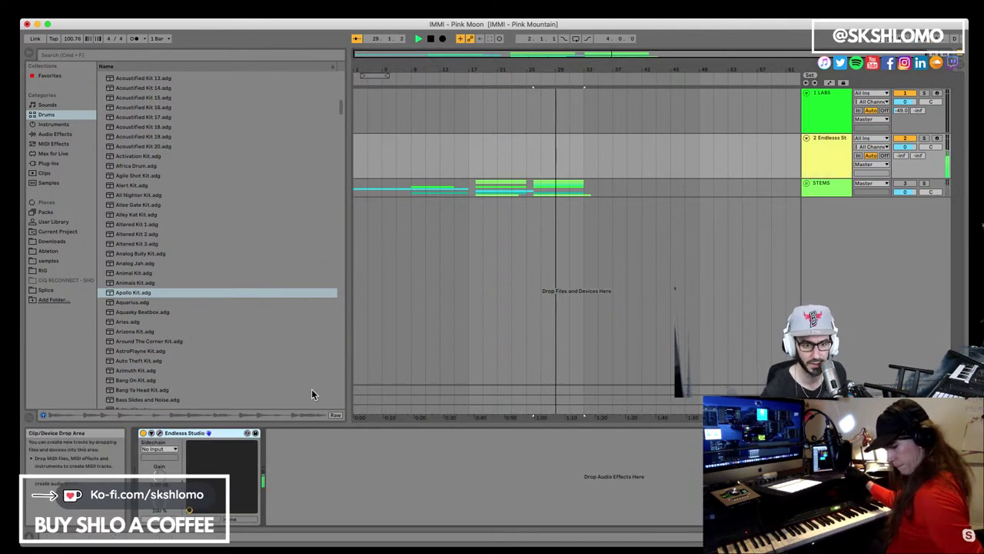
Step: Open the Endlesss Studio plug-in window and audition the two latest riffs in the jam against each other
click(151, 433)
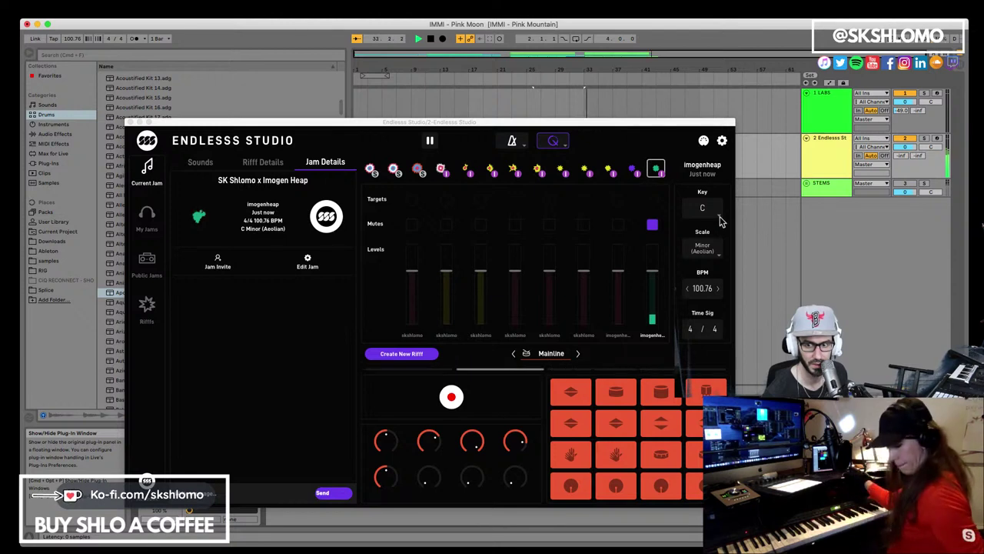
click(638, 177)
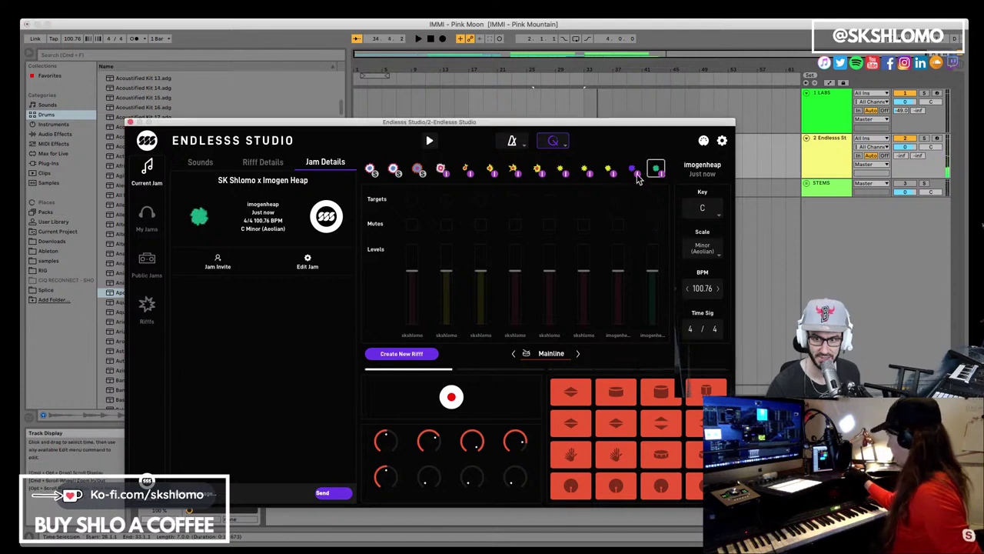
click(632, 171)
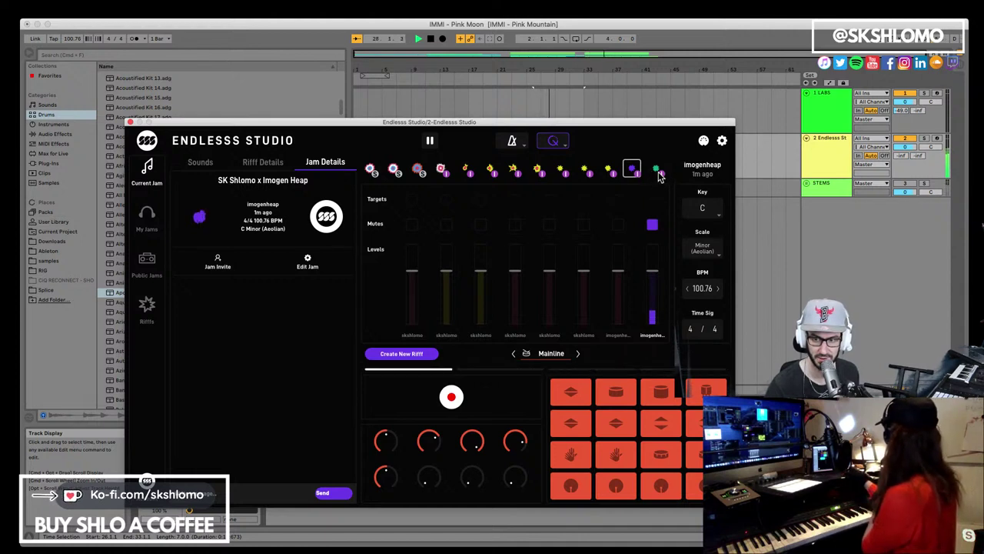
click(657, 171)
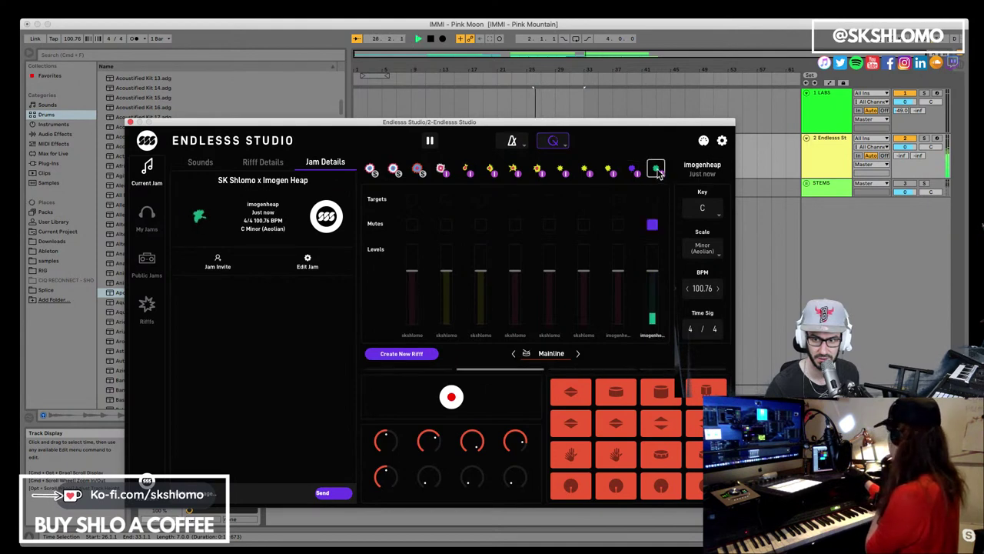
click(632, 170)
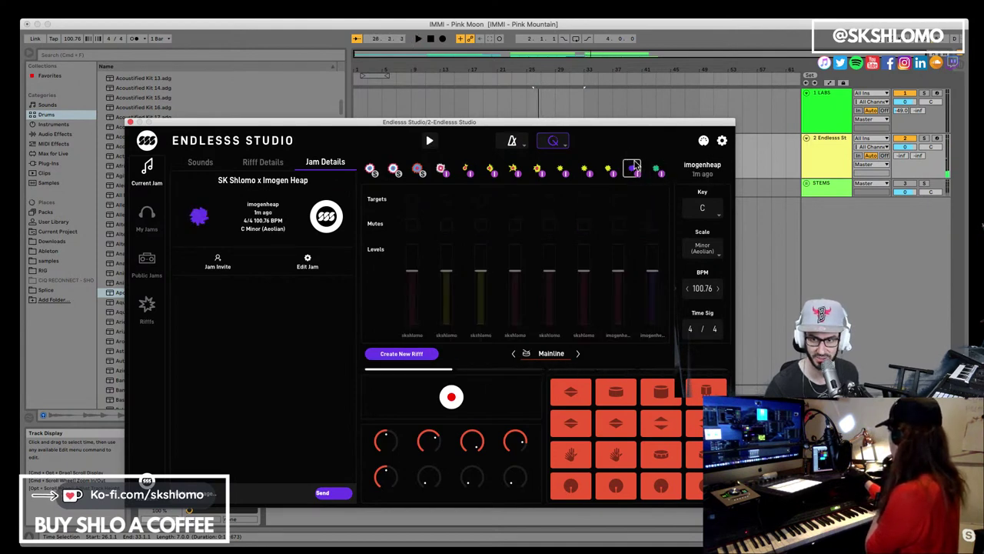
Step: Expand the STEMS group and insert a new audio track as its first track, above the twinkly tracks
drag(629, 121, 628, 288)
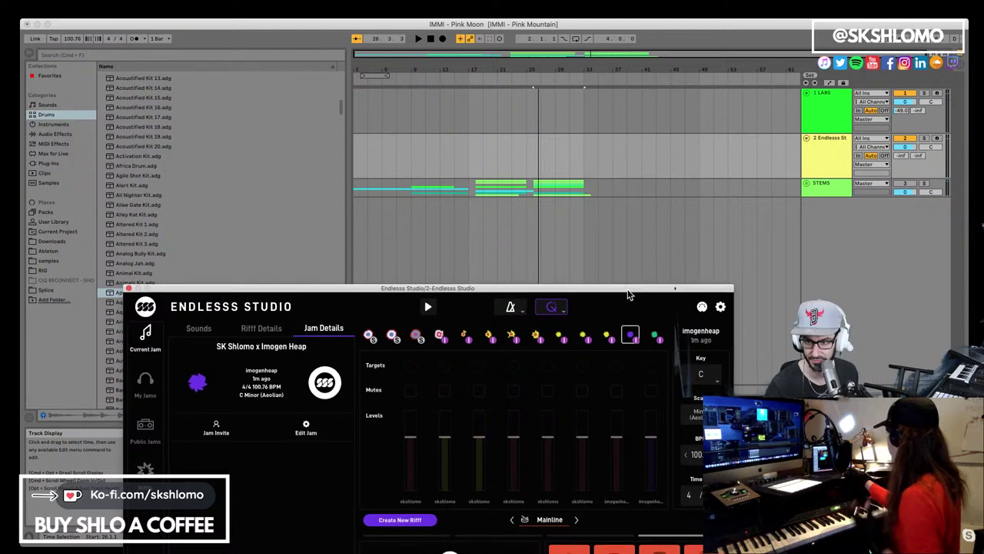
click(805, 183)
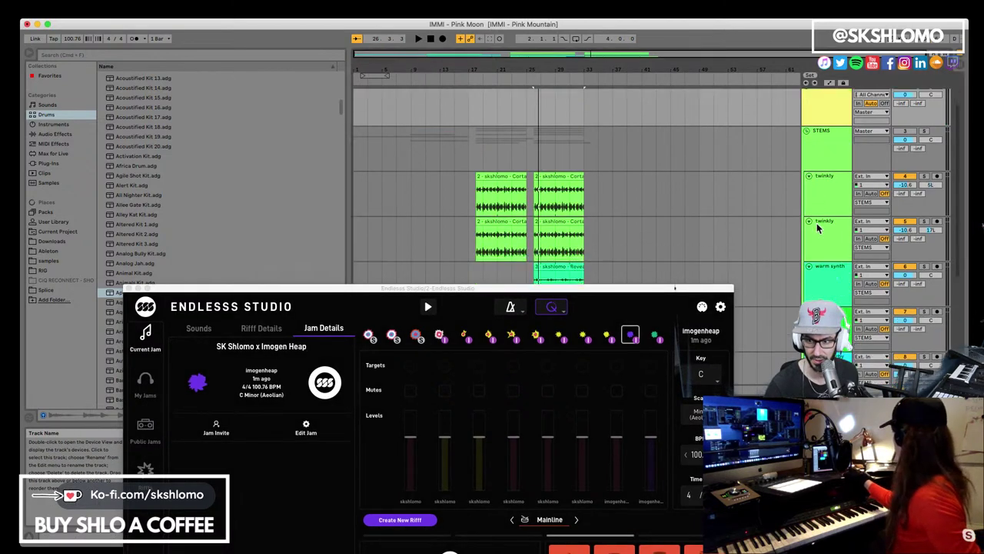
click(819, 325)
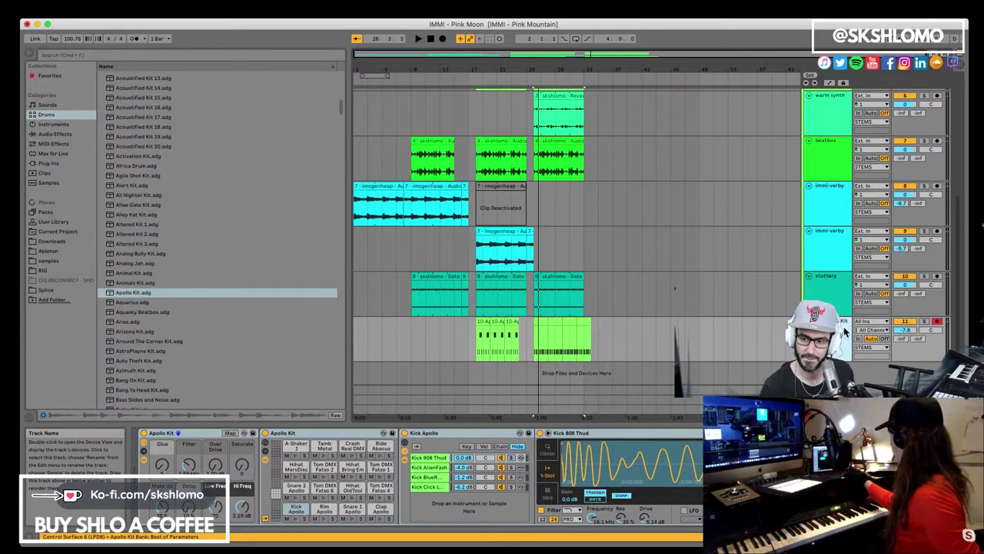
key(super+t)
scroll(821, 225, up, 10)
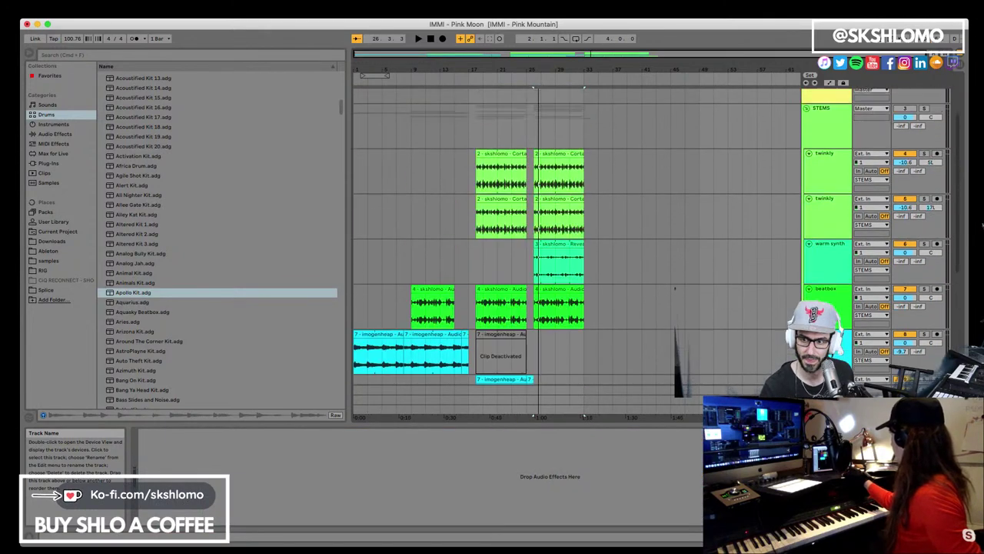
click(821, 223)
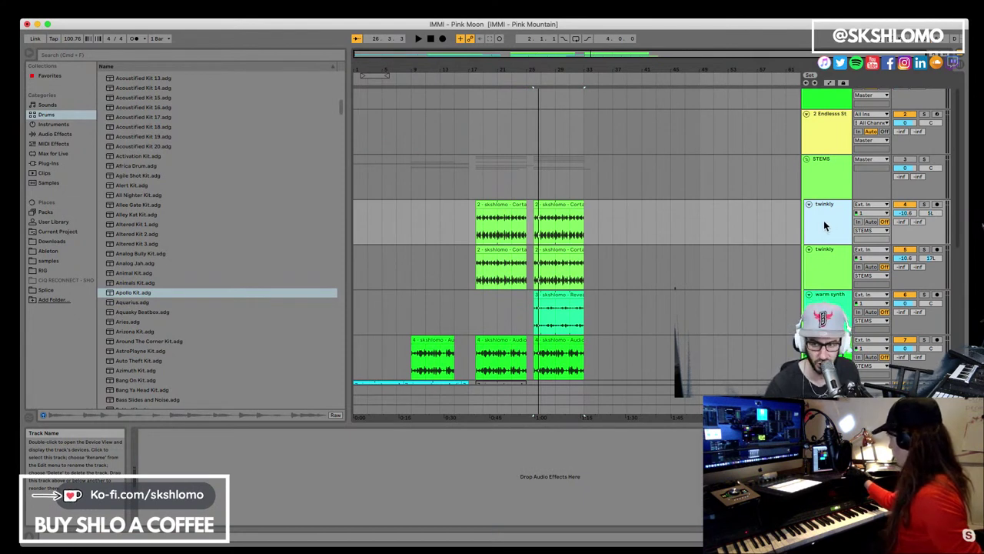
key(super+t)
drag(824, 259, 835, 197)
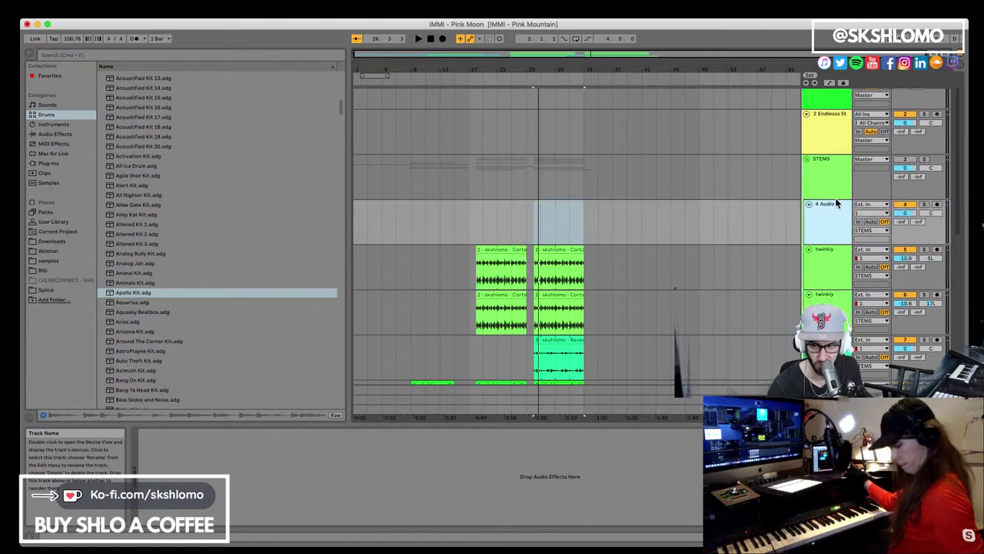
Step: Play the newest riff in Endlesss Studio and place its imogenheap Highpass stem on the new audio track at bar 27
click(830, 137)
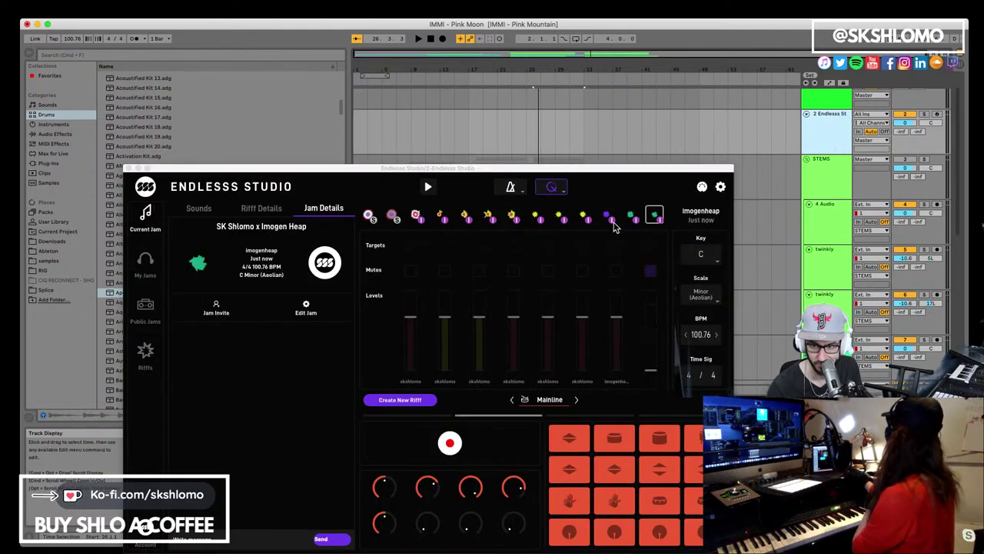
key(space)
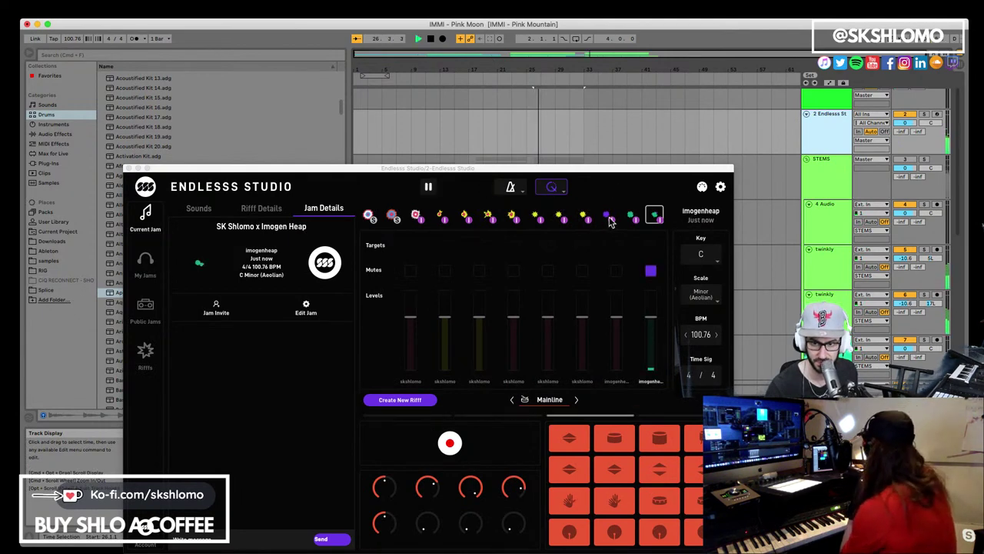
drag(593, 168, 543, 260)
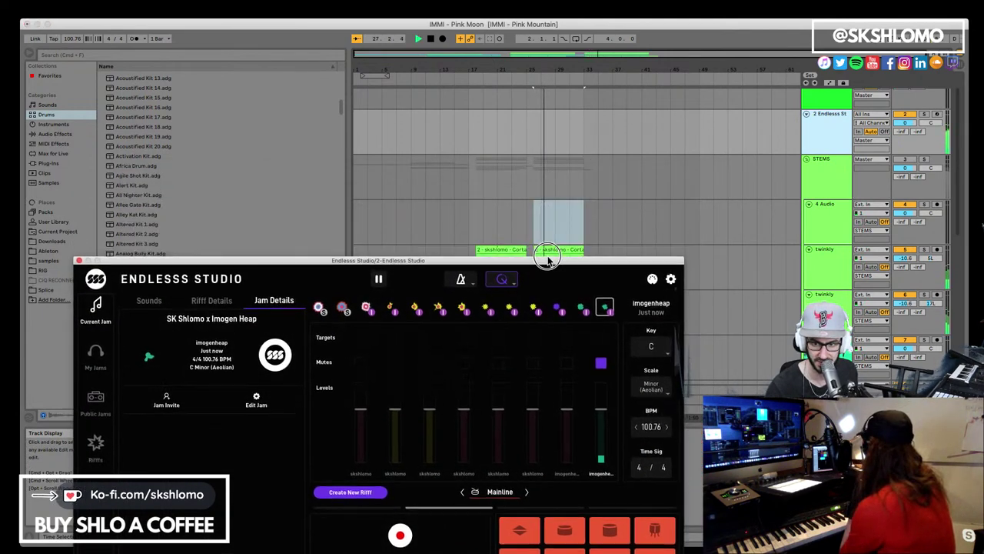
drag(573, 229, 540, 229)
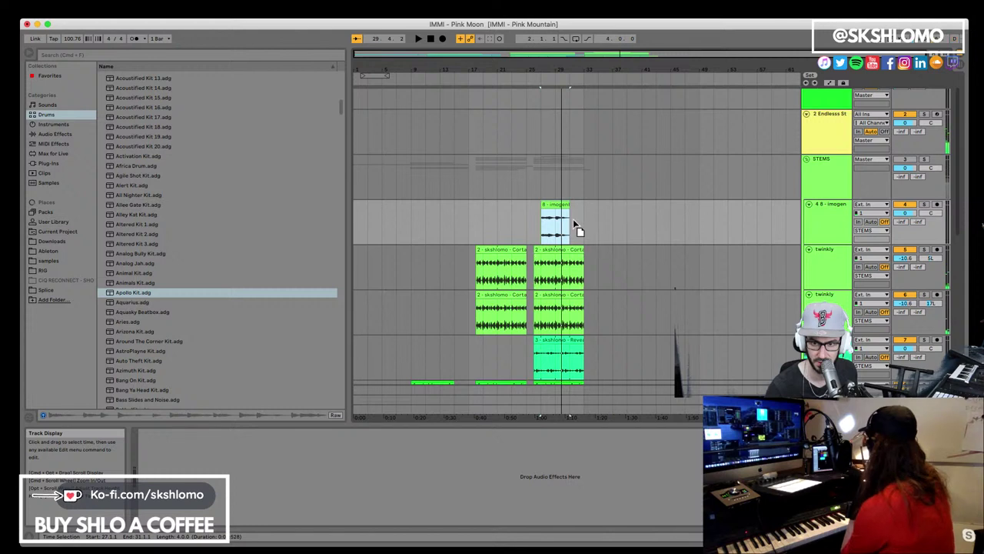
Step: Play the imported clip, deactivate the Endlesss Studio track, and activate the STEMS group
click(572, 218)
key(space)
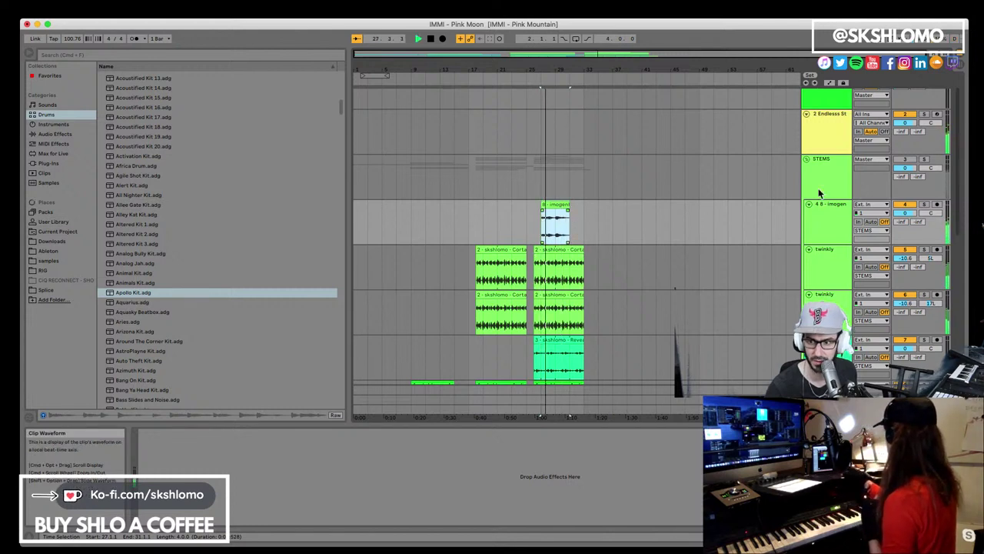
scroll(876, 119, up, 1)
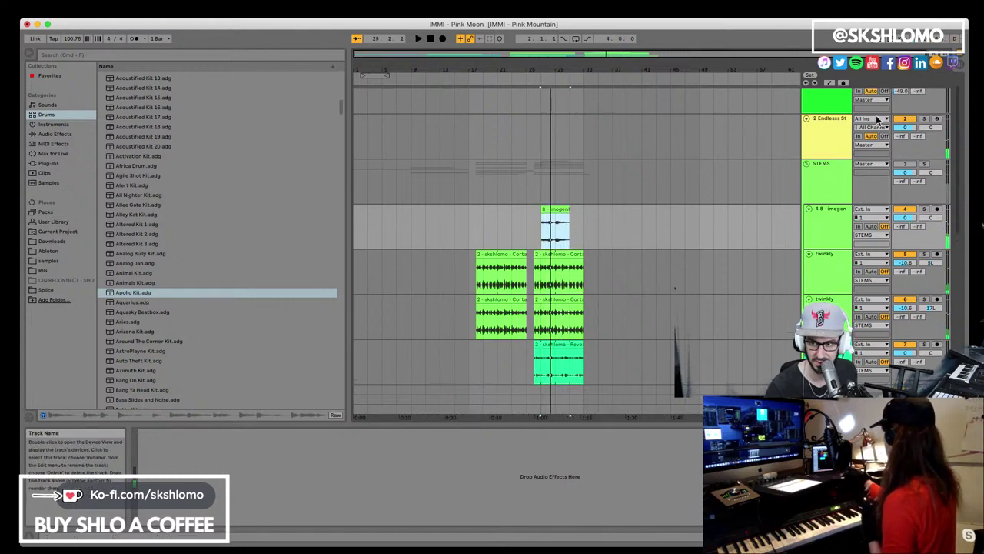
scroll(876, 123, up, 3)
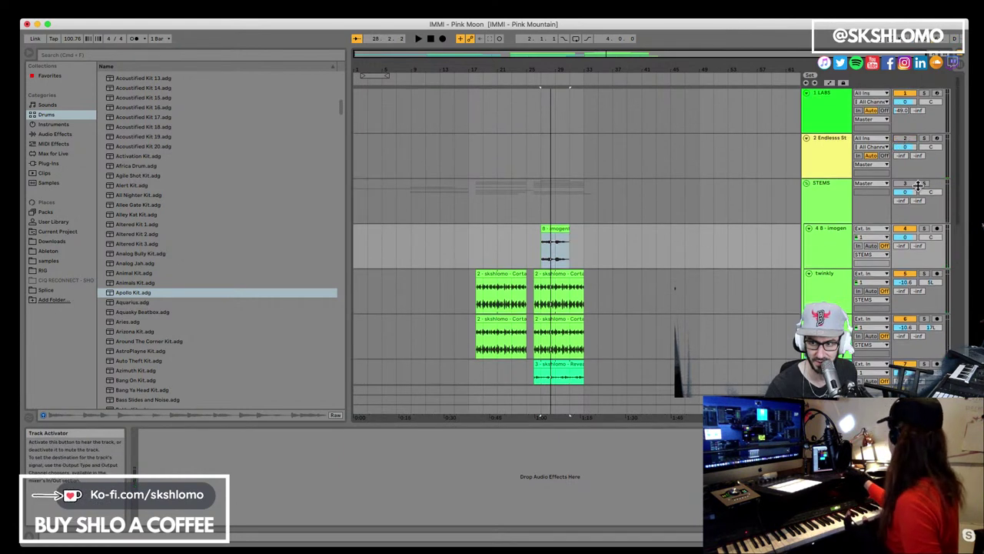
click(909, 185)
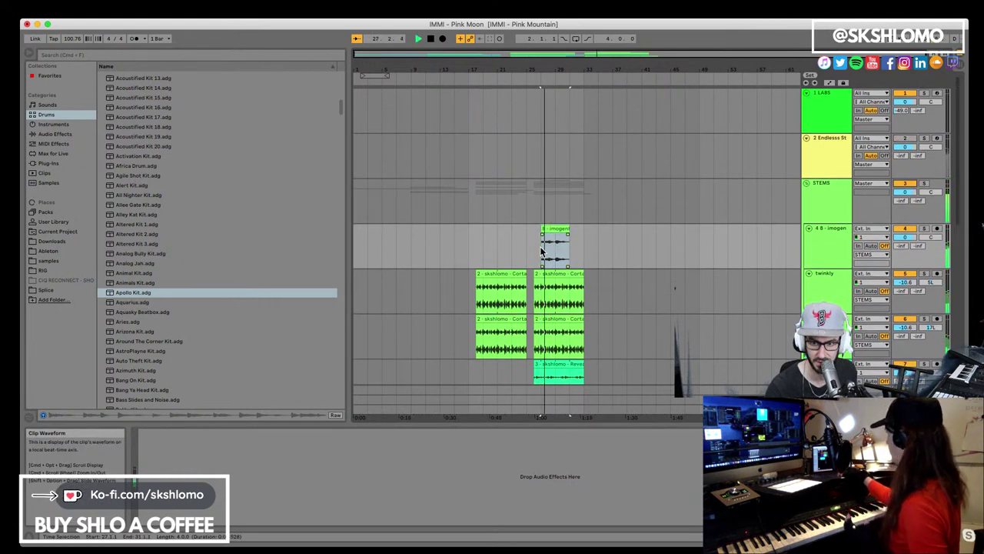
Step: Move the imported imogenheap Highpass clip so it starts at bar 26, aligned with the twinkly clips
click(536, 158)
drag(531, 77, 556, 229)
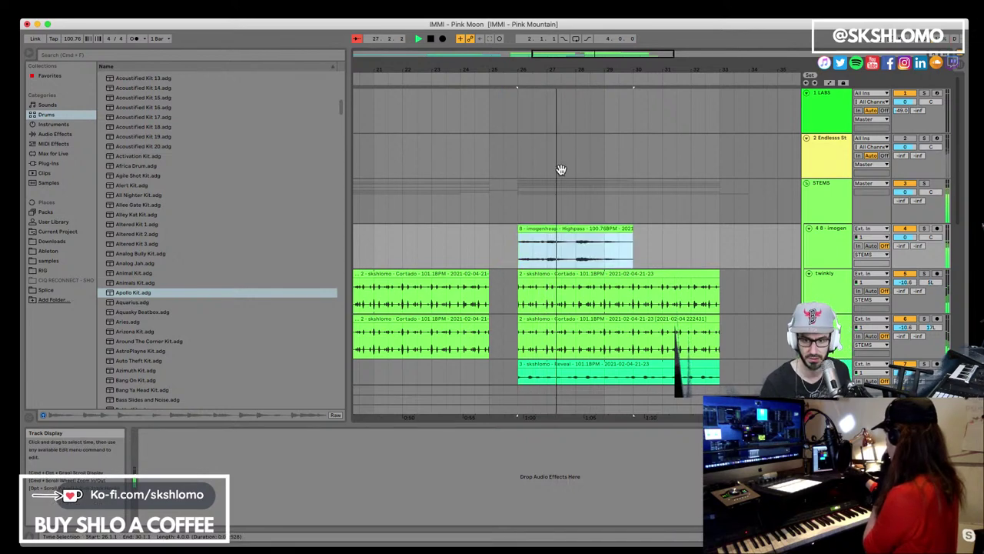
scroll(534, 230, left, 2)
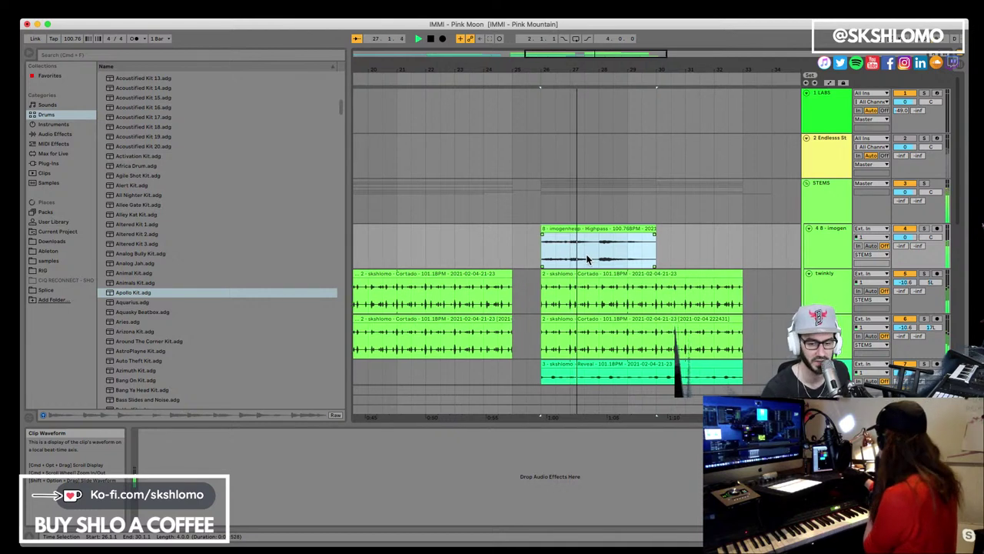
Step: Listen to the imported clip together with the other stems from bar 26 and save the set
key(space)
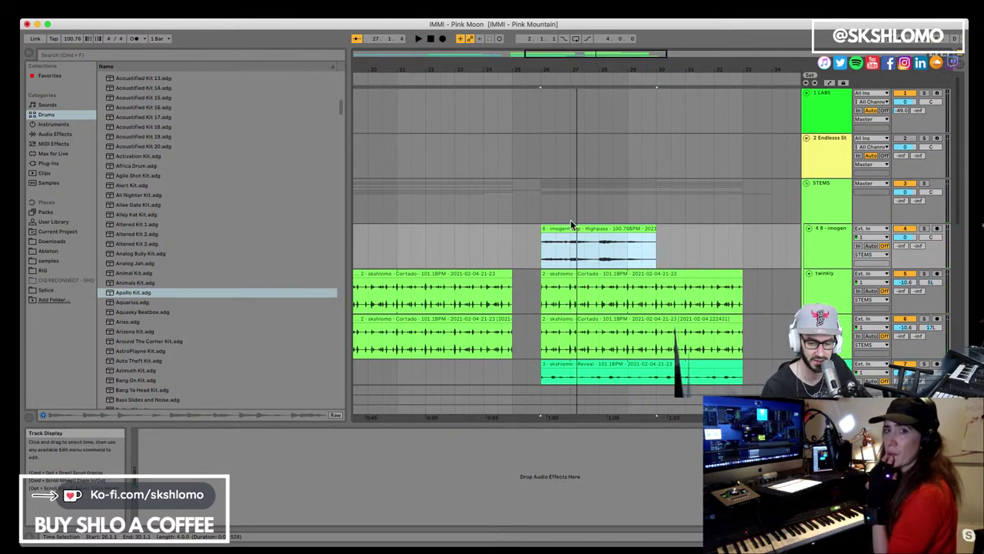
key(space)
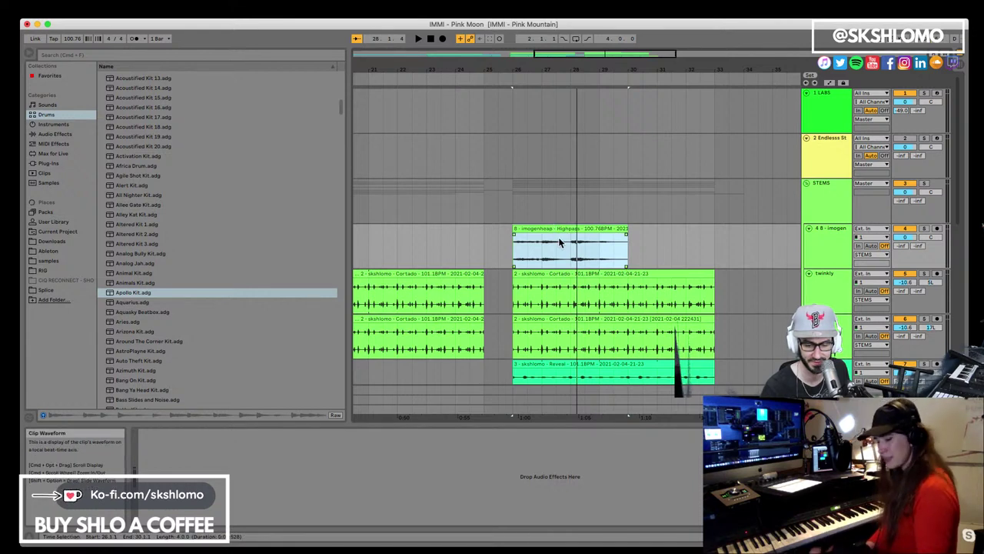
key(super+s)
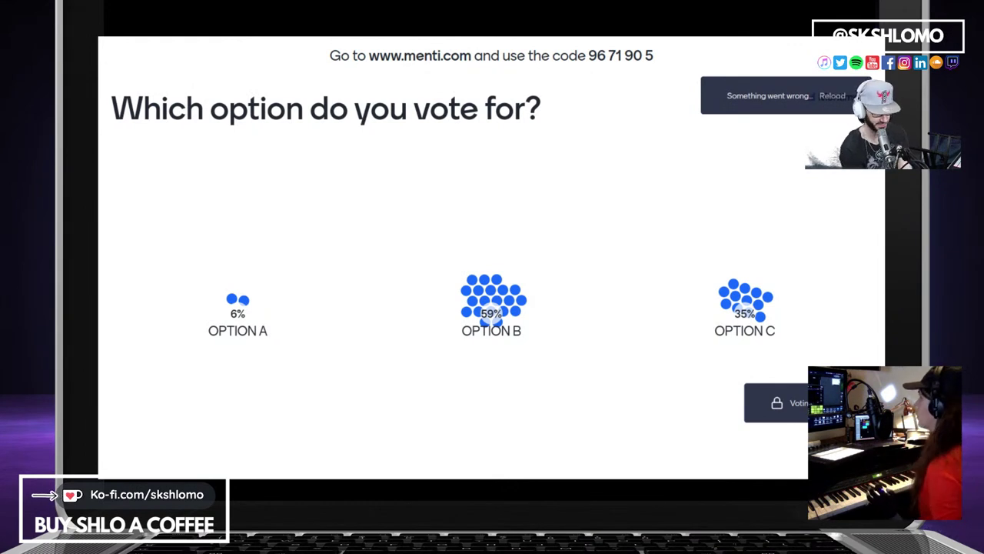
Step: In Mentimeter, leave the presentation view of the option vote and open the second slide for editing
key(F11)
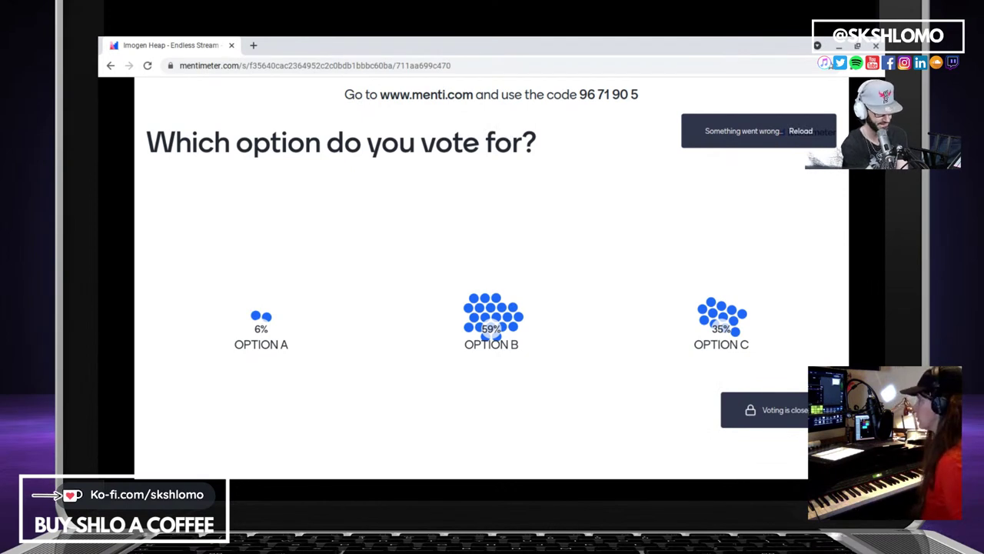
key(Escape)
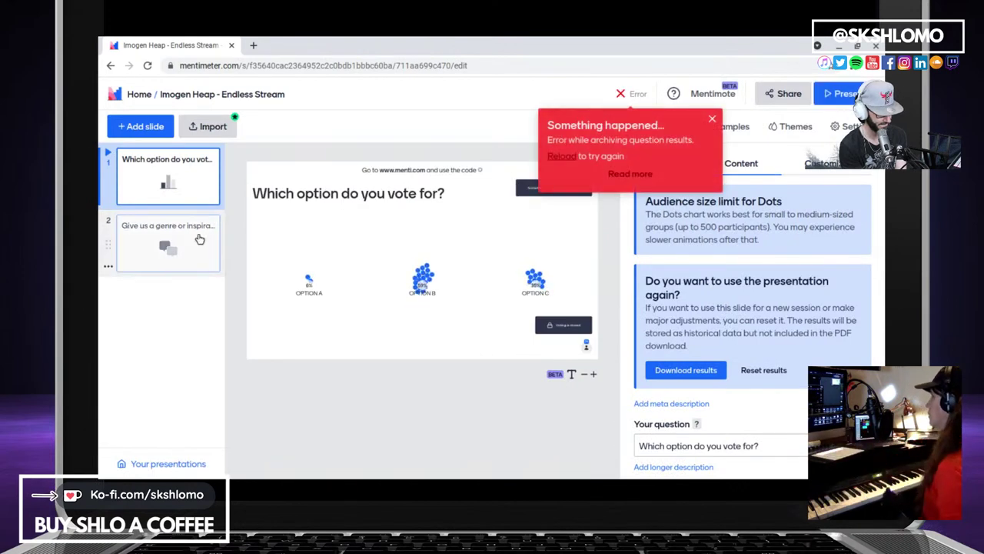
key(Down)
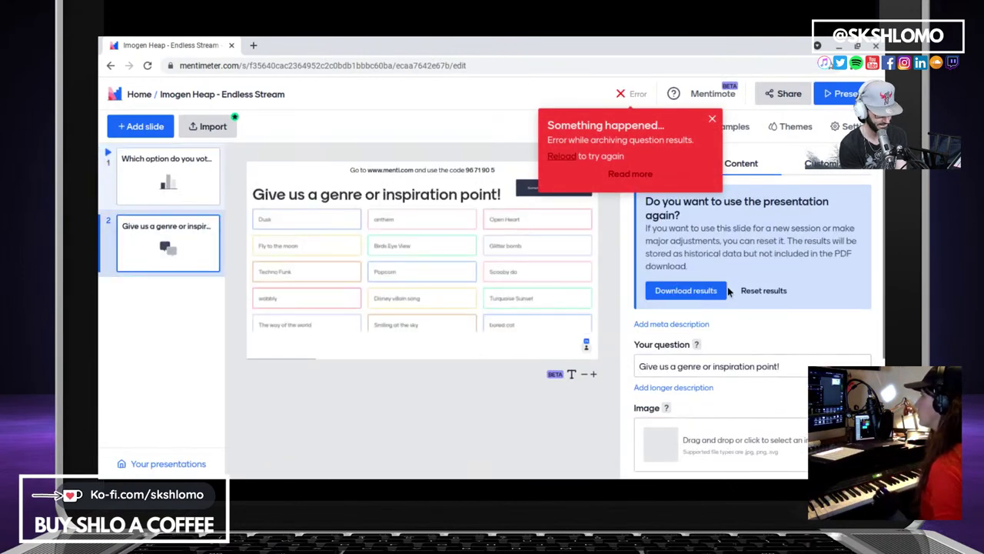
Step: Change the second slide's question to "Give us some lyrical ideas"
click(669, 367)
drag(669, 367, 815, 361)
key(ctrl+a)
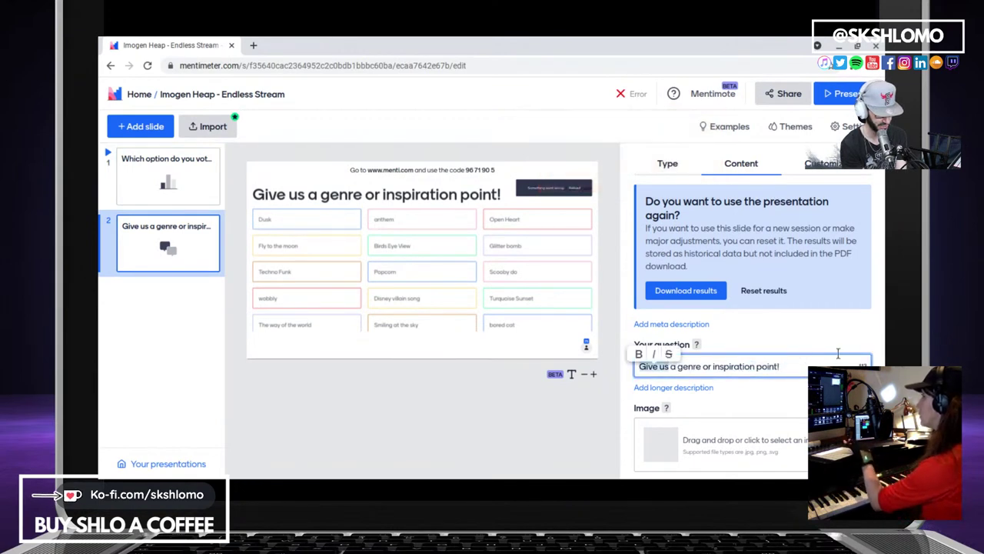
key(Left)
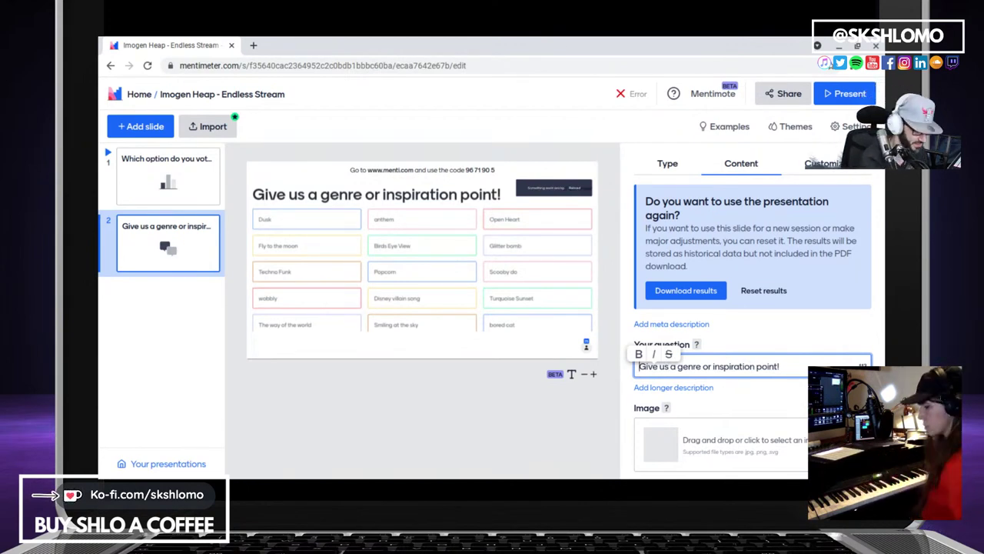
key(Right)
key(Right)
key(Right)
key(Right)
key(Right)
key(Right)
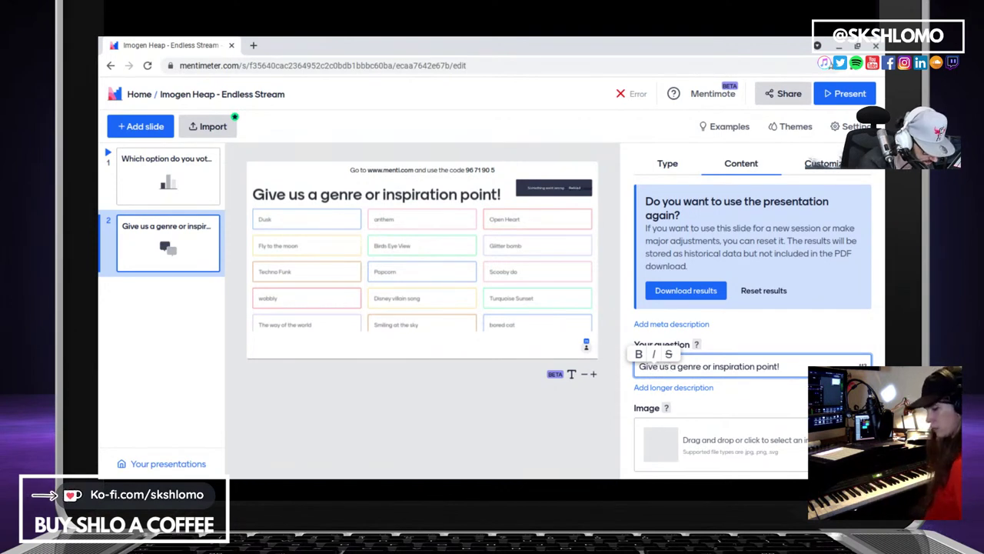
key(Right)
key(Right)
key(Right)
key(Right)
key(Right)
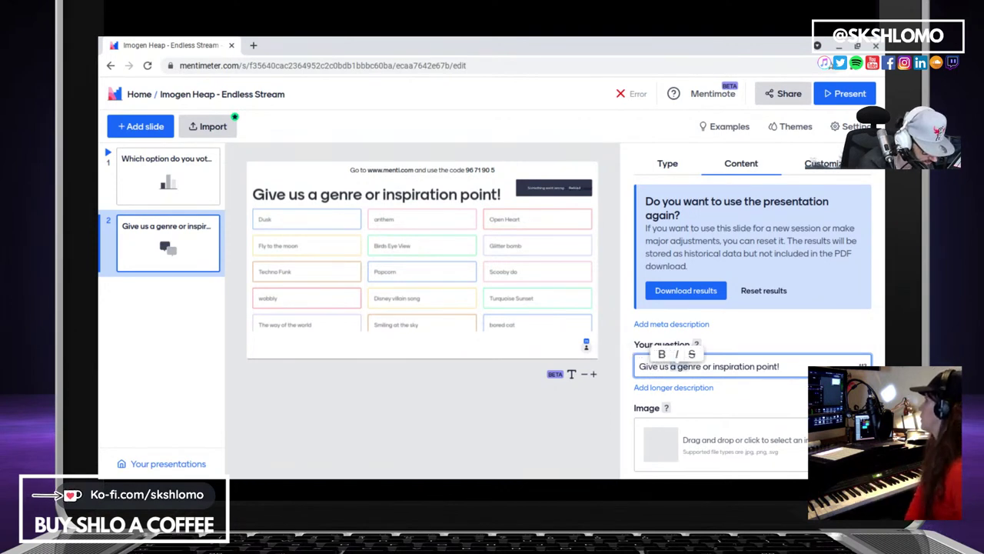
key(shift+End)
text(som)
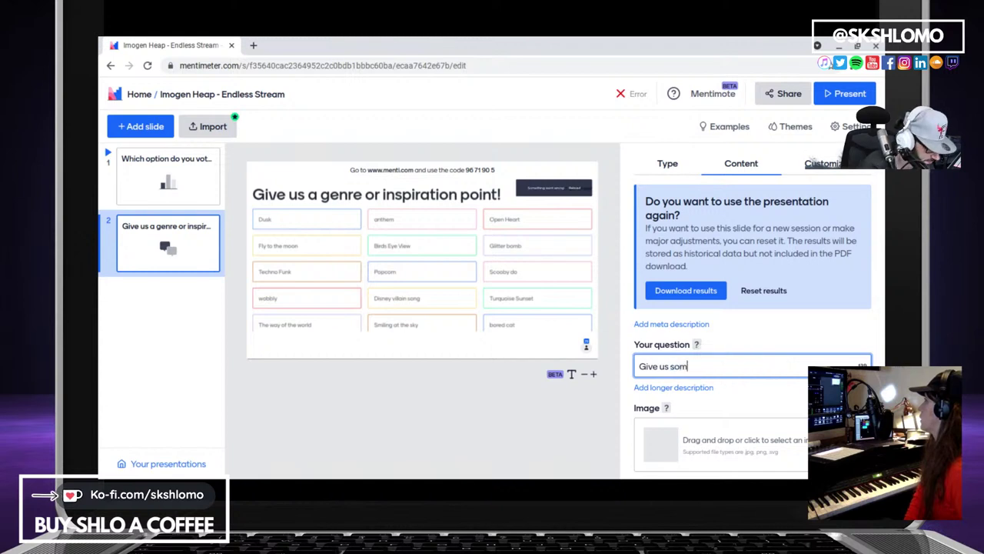
text(e l)
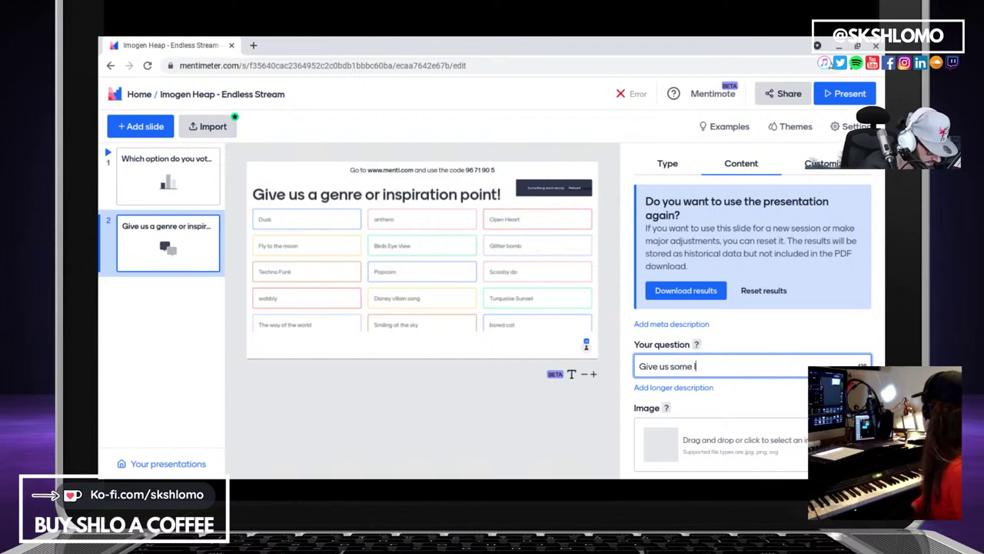
text(yrical ideas)
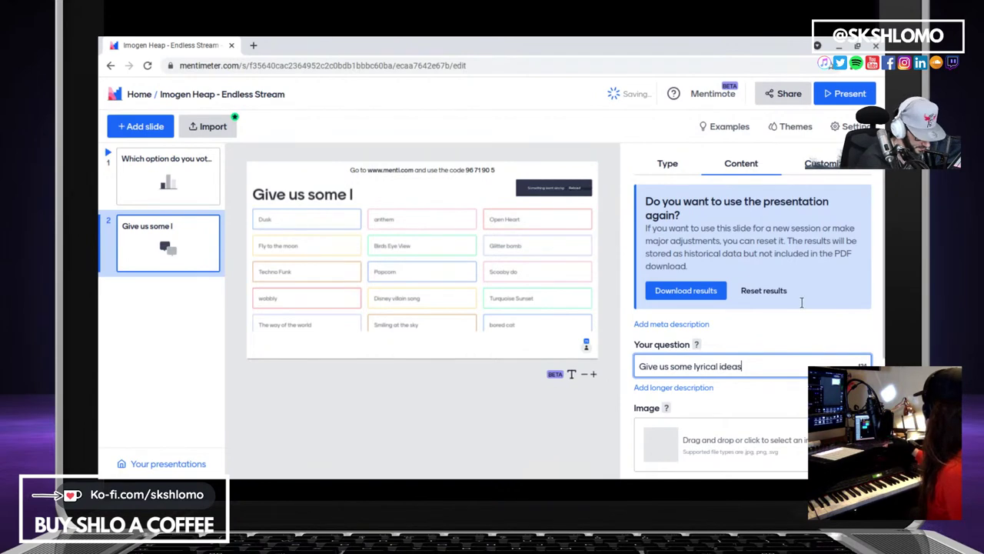
Step: Reset the results for only the lyrical ideas slide and start presenting it
click(780, 291)
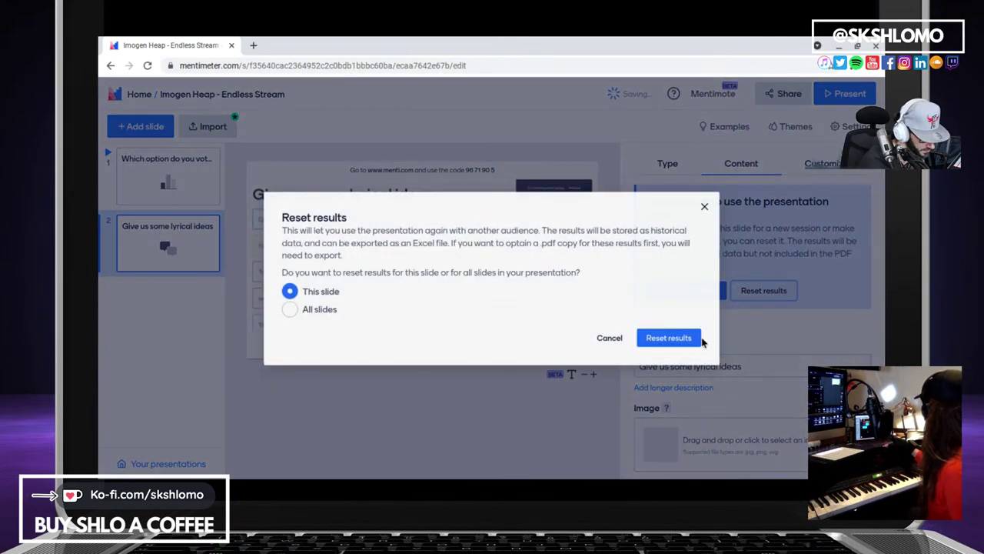
click(683, 342)
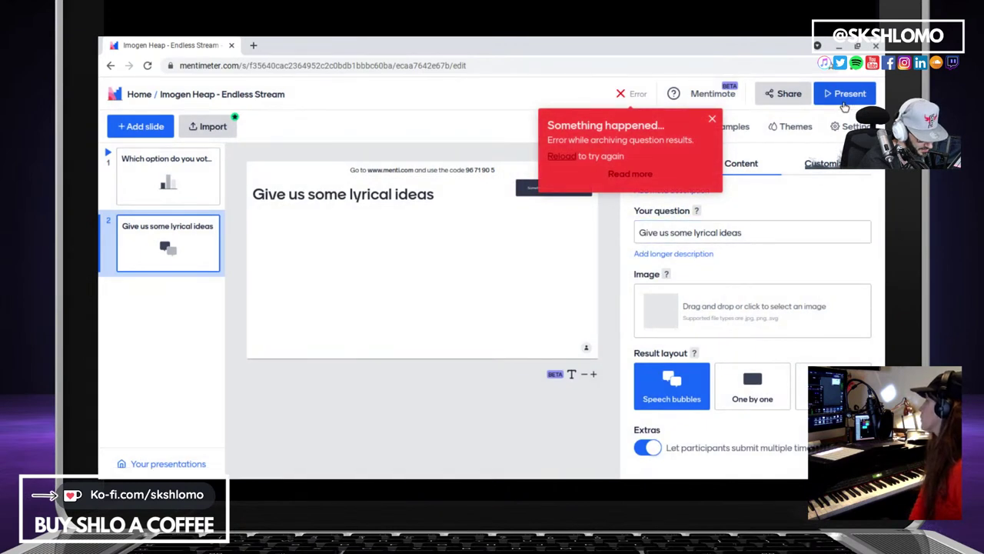
click(845, 103)
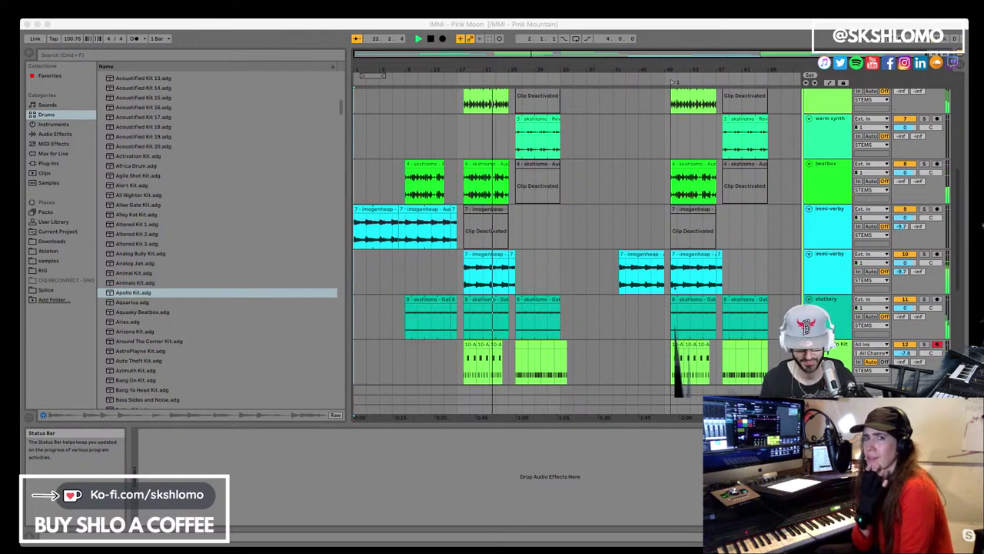
Step: In Ableton Live, mute both twinkly tracks while the arrangement plays
scroll(577, 246, up, 2)
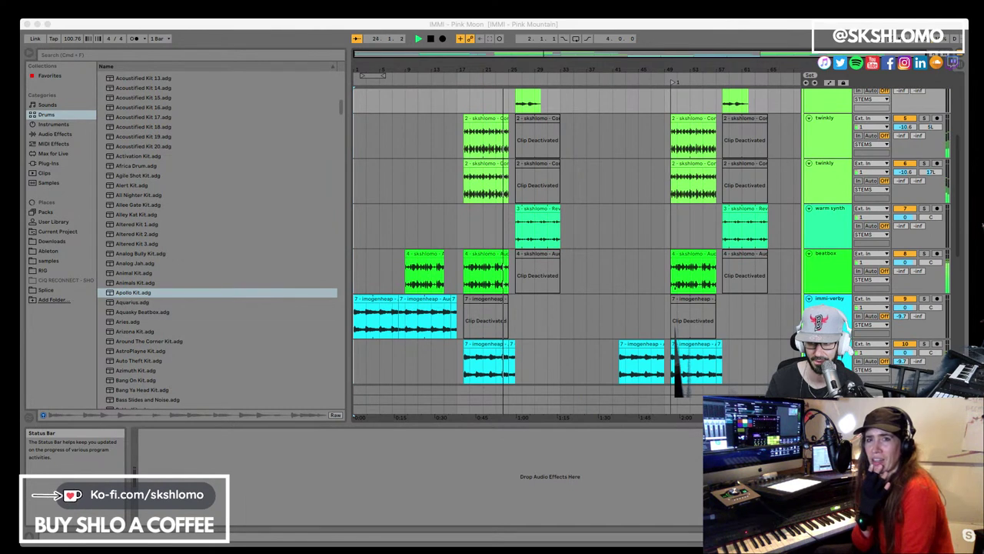
click(909, 156)
click(905, 163)
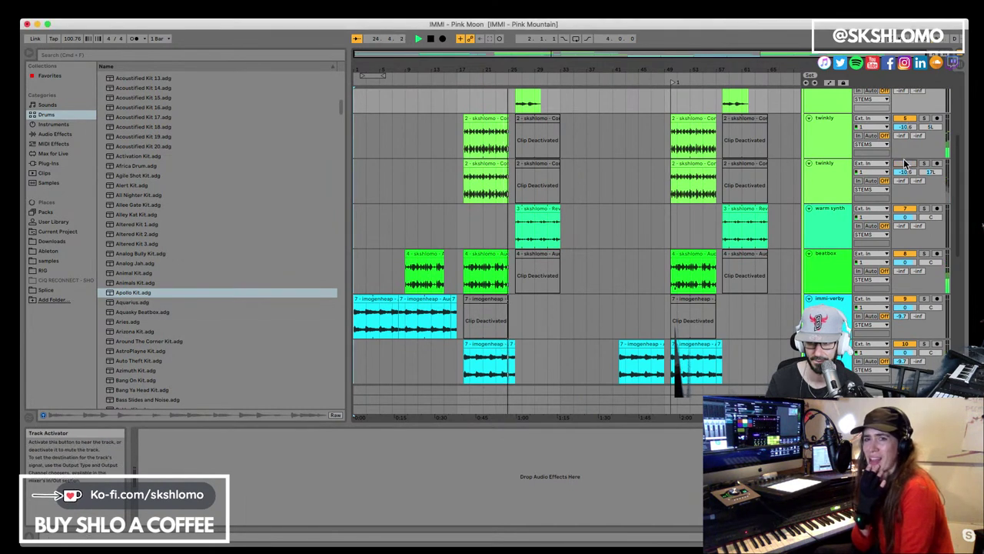
click(904, 120)
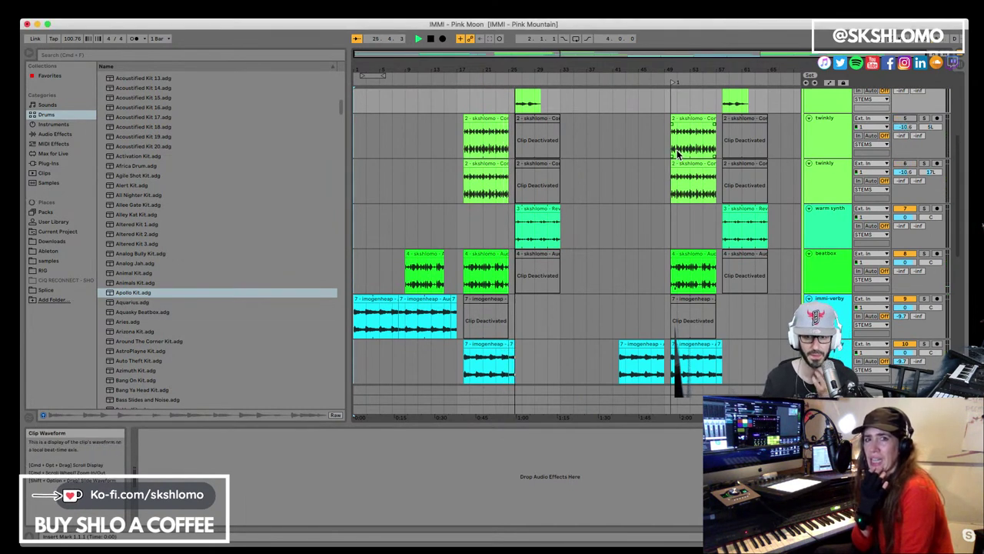
Step: Listen through the arrangement from the warm synth section to the imogenheap clips on tracks 13 to 16, and stop playback
scroll(618, 228, down, 1)
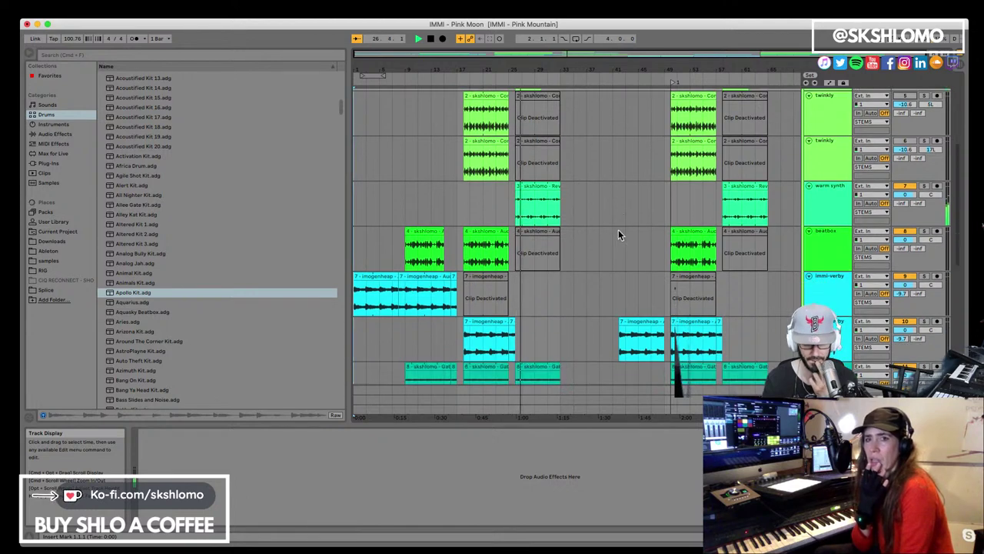
scroll(588, 231, down, 1)
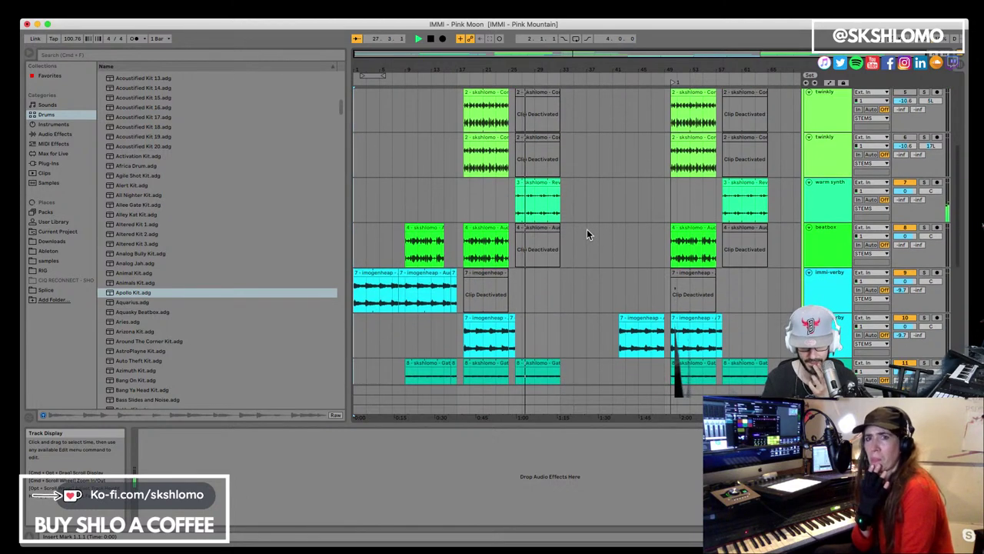
scroll(586, 228, down, 2)
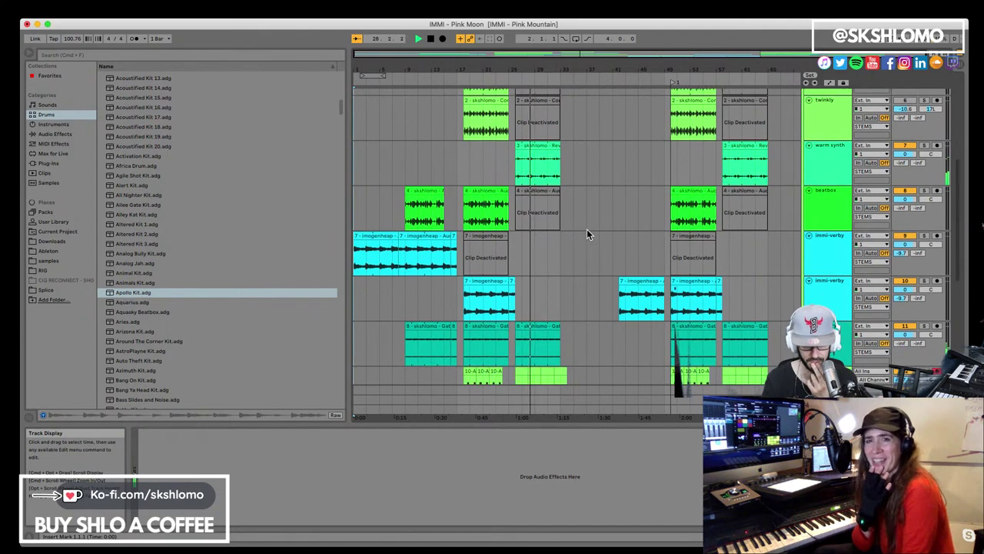
scroll(587, 229, up, 1)
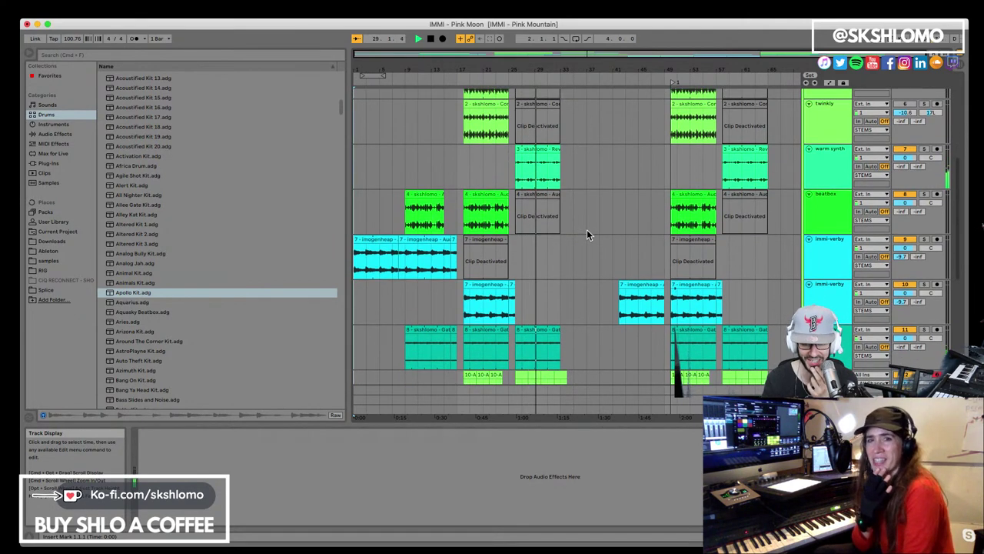
scroll(592, 230, up, 2)
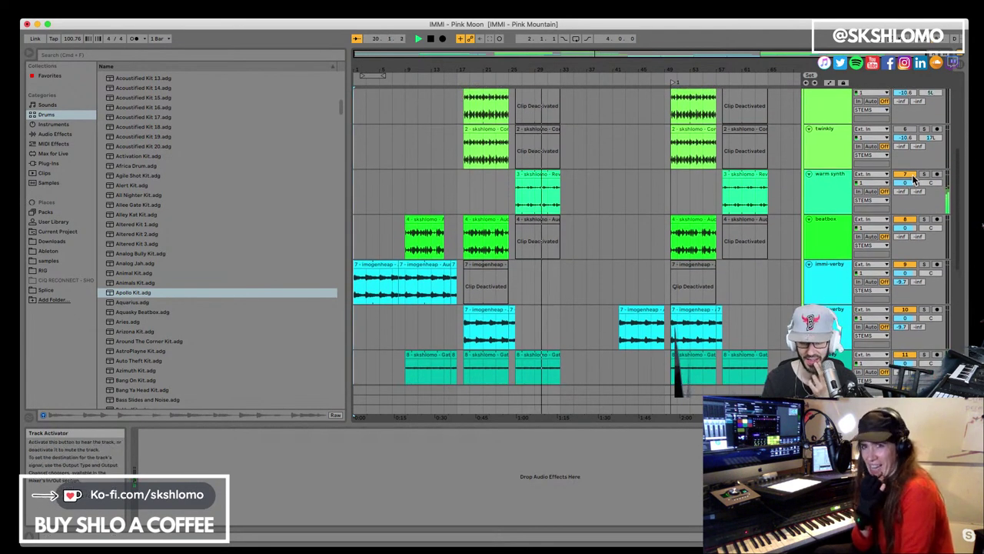
click(545, 180)
scroll(574, 193, down, 1)
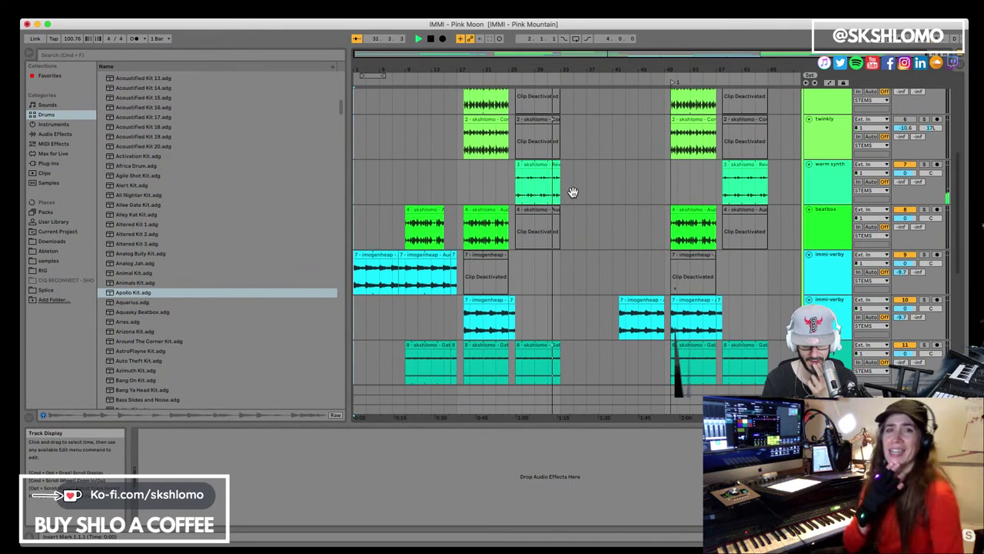
click(567, 194)
scroll(570, 195, down, 3)
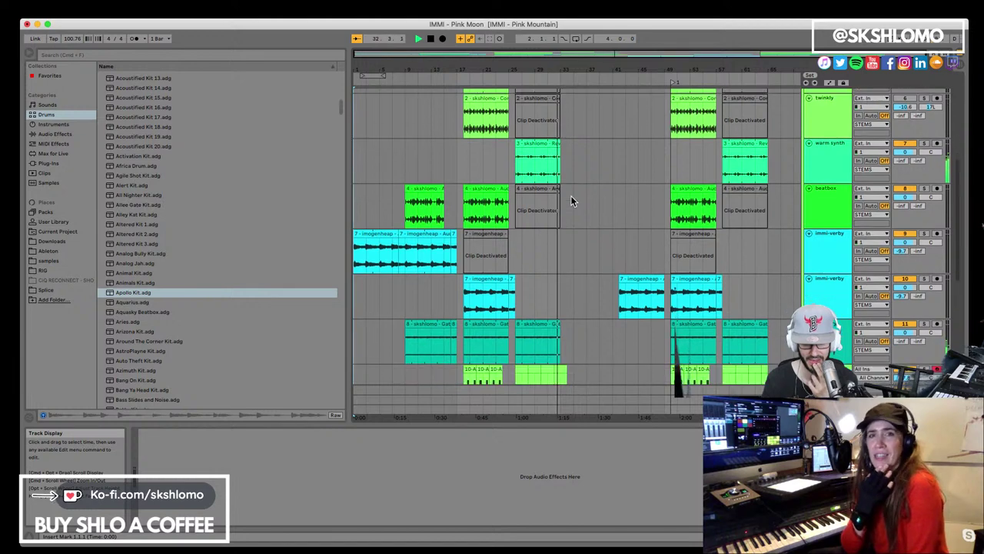
scroll(573, 202, down, 4)
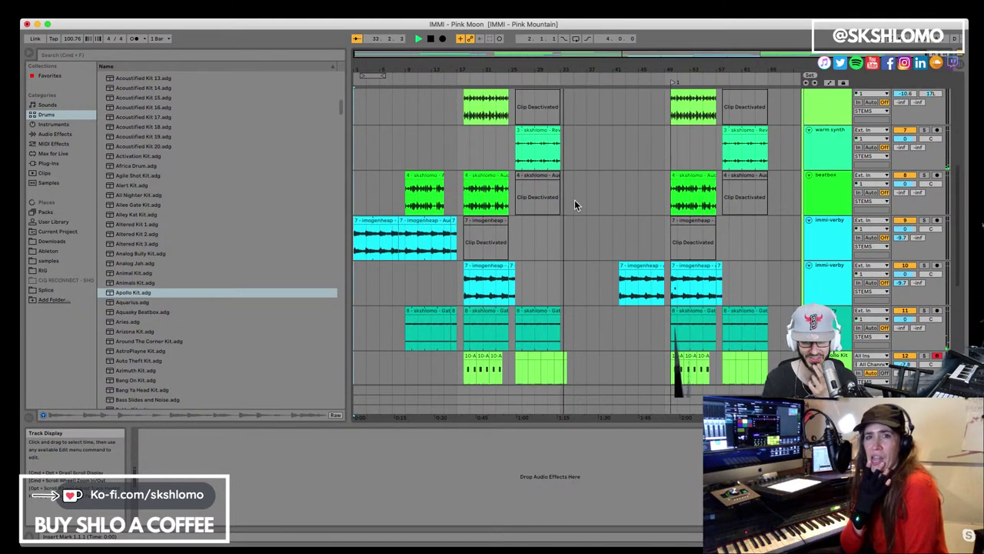
scroll(575, 205, down, 4)
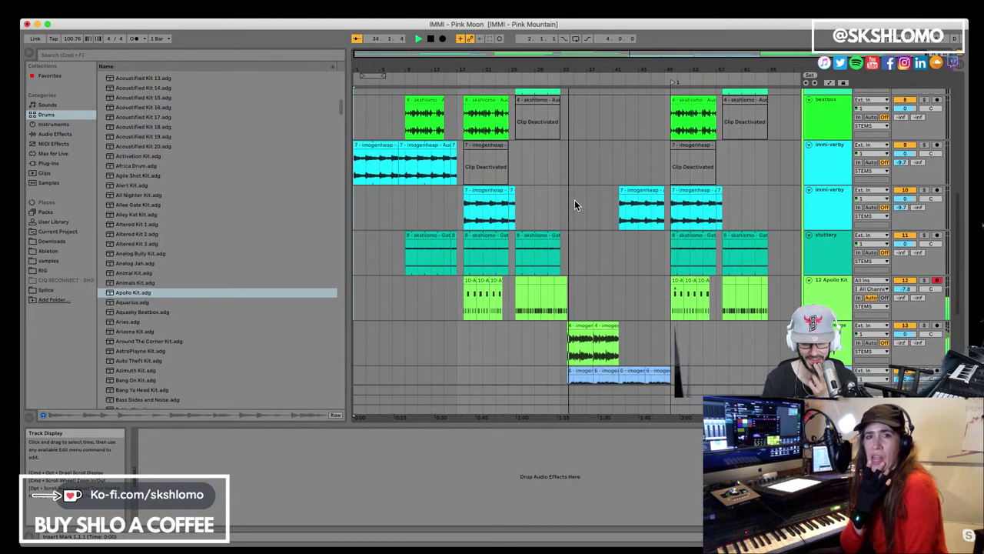
scroll(575, 205, down, 6)
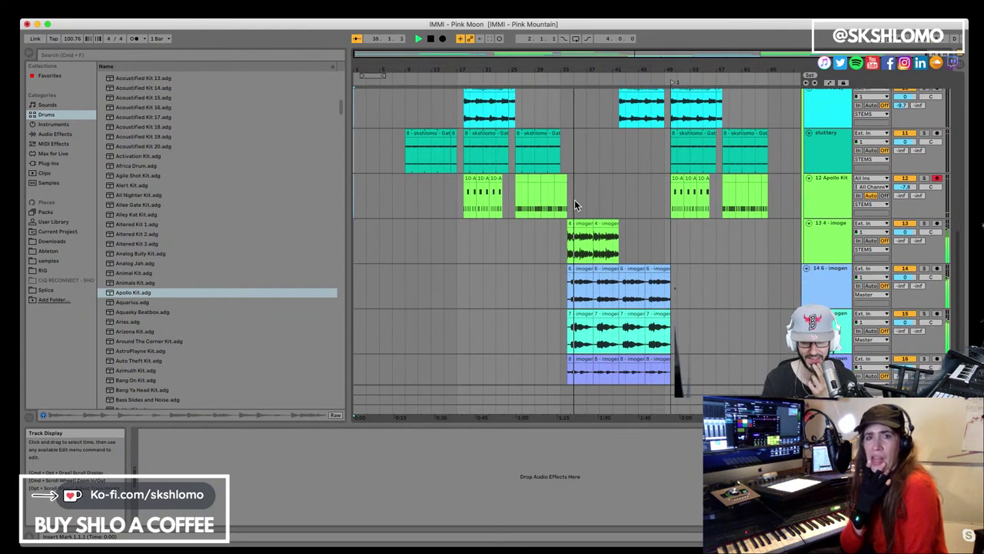
scroll(578, 204, down, 2)
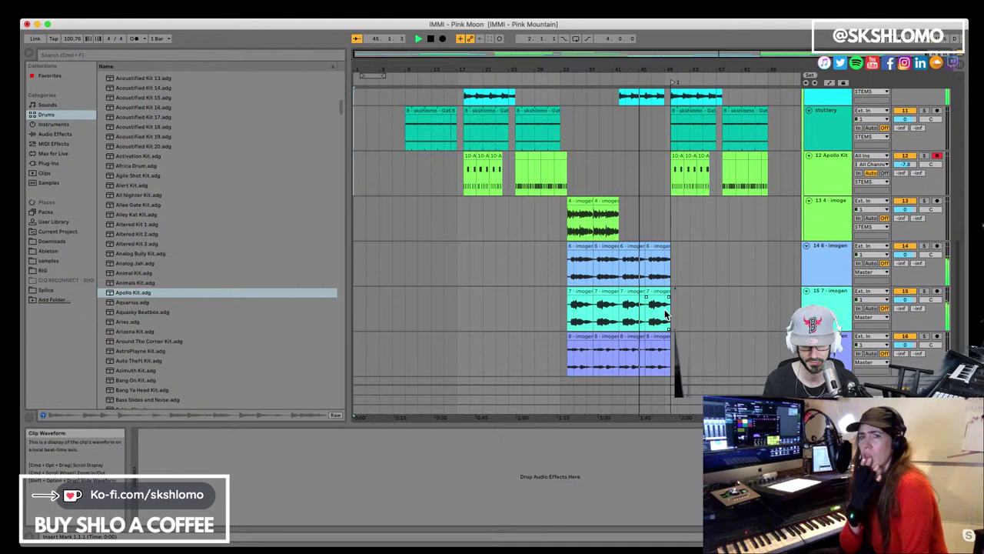
key(space)
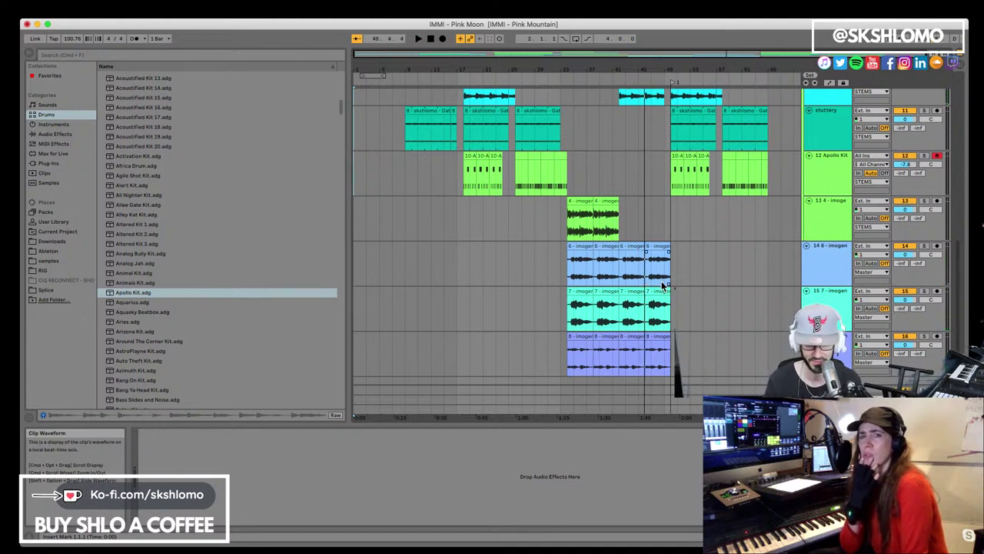
Step: Replay the imogenheap stems from bar 34 with the first clip on track 14 selected
click(584, 293)
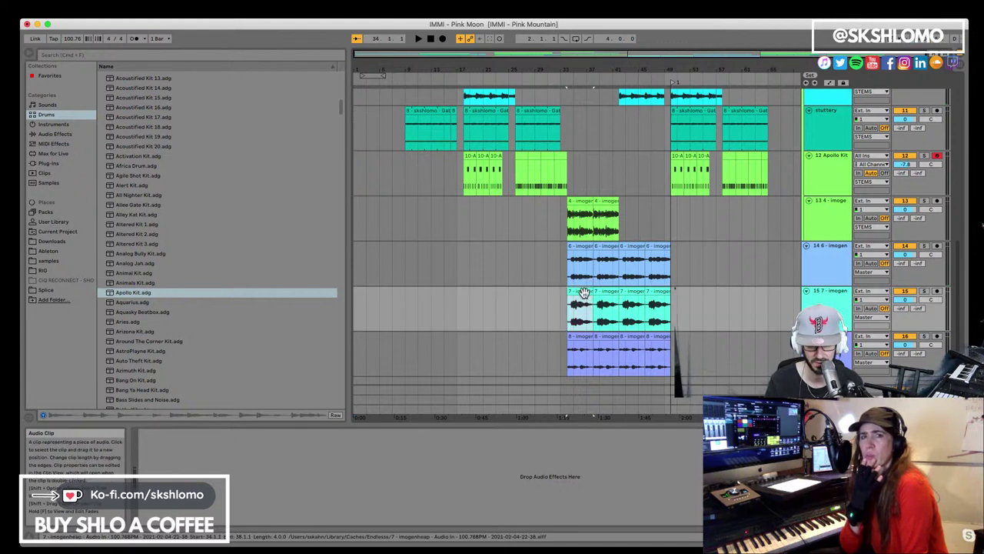
click(584, 248)
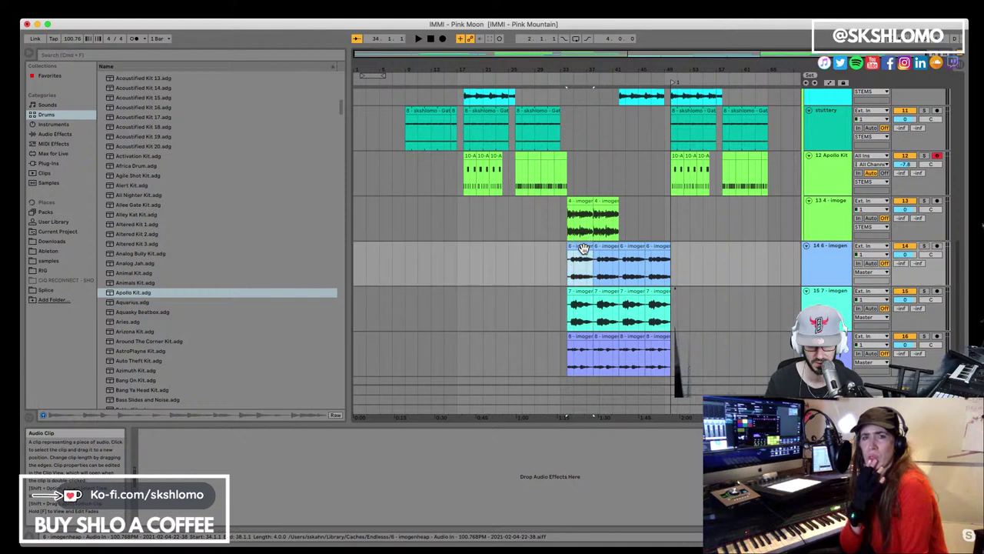
key(space)
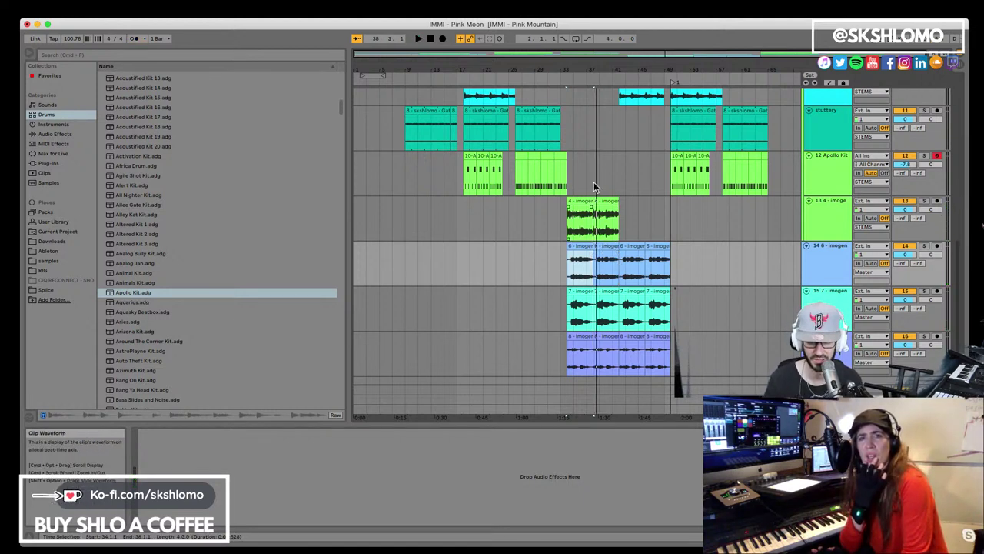
Step: Open the first imogenheap Audio In clip on track 14 at bar 34, solo its track during playback and turn off Warp for the clip
drag(621, 77, 614, 87)
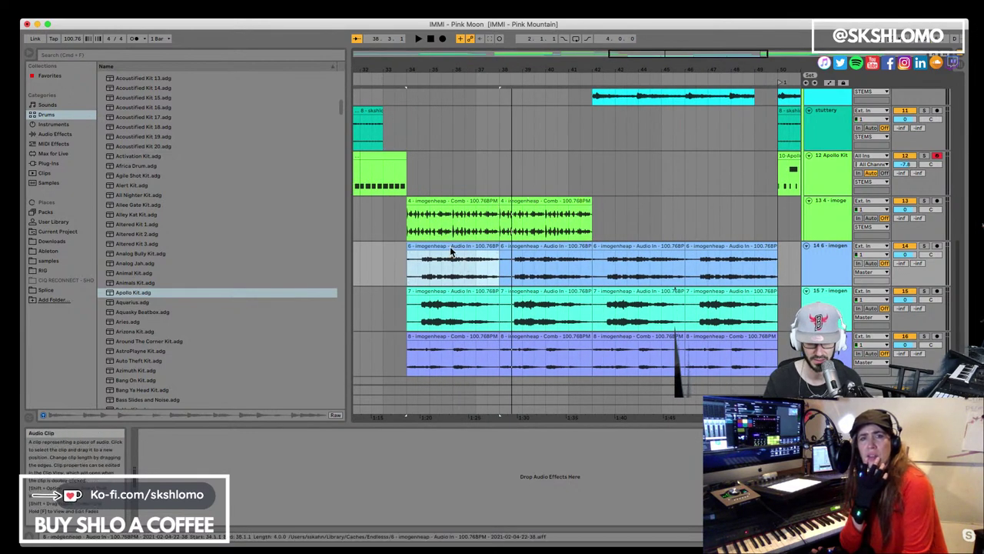
scroll(450, 248, left, 5)
click(607, 246)
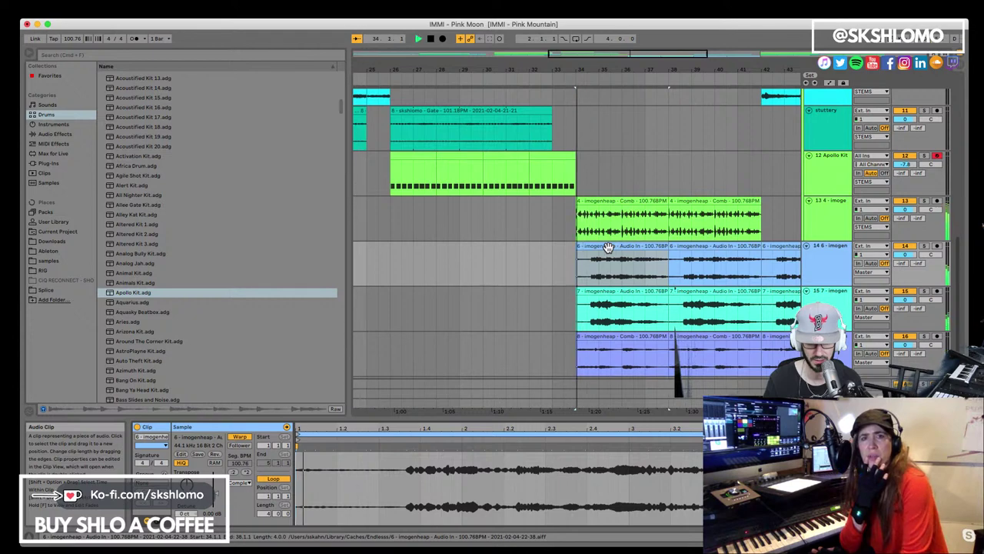
key(space)
click(924, 246)
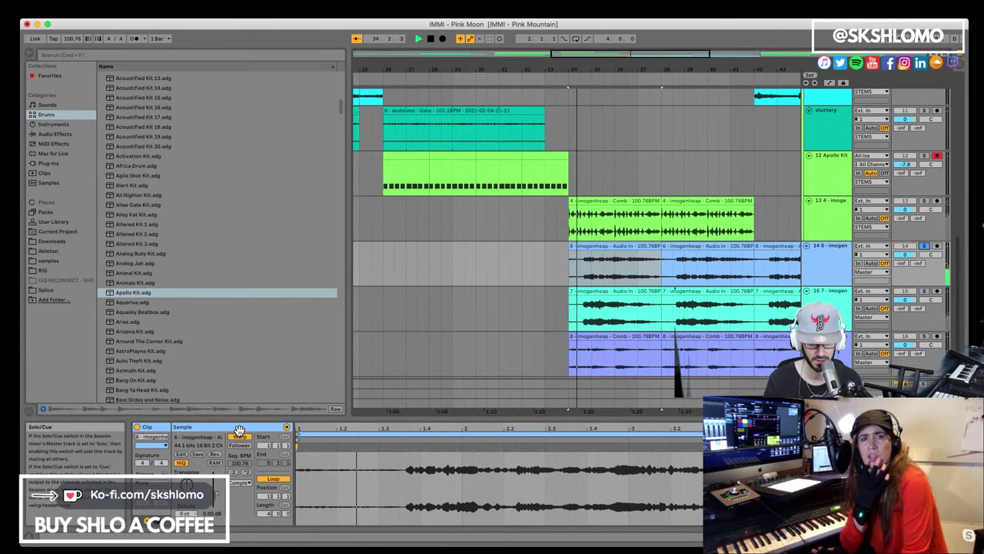
click(240, 437)
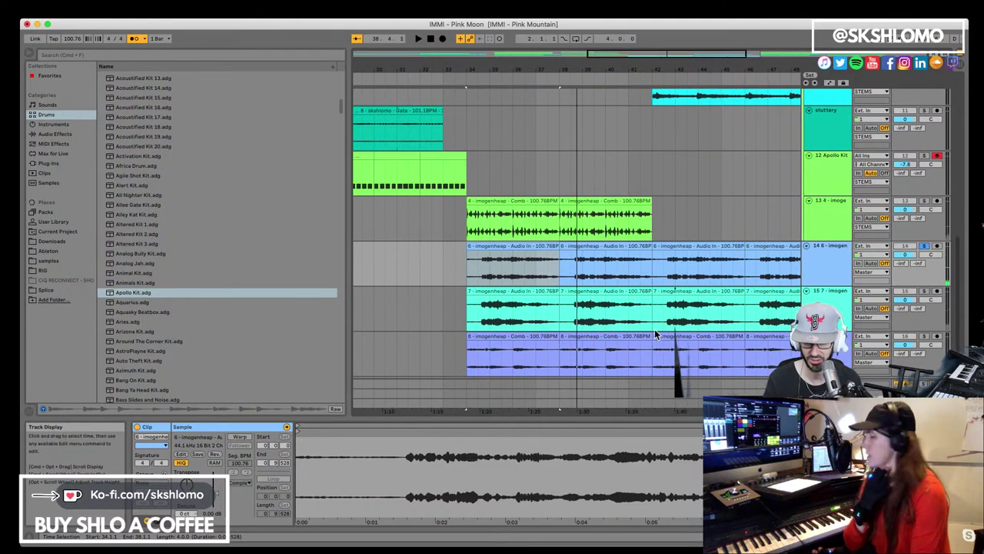
Step: Unsolo track 14 and listen to its unwarped first clip together with the other imogenheap stems from bar 34
click(924, 247)
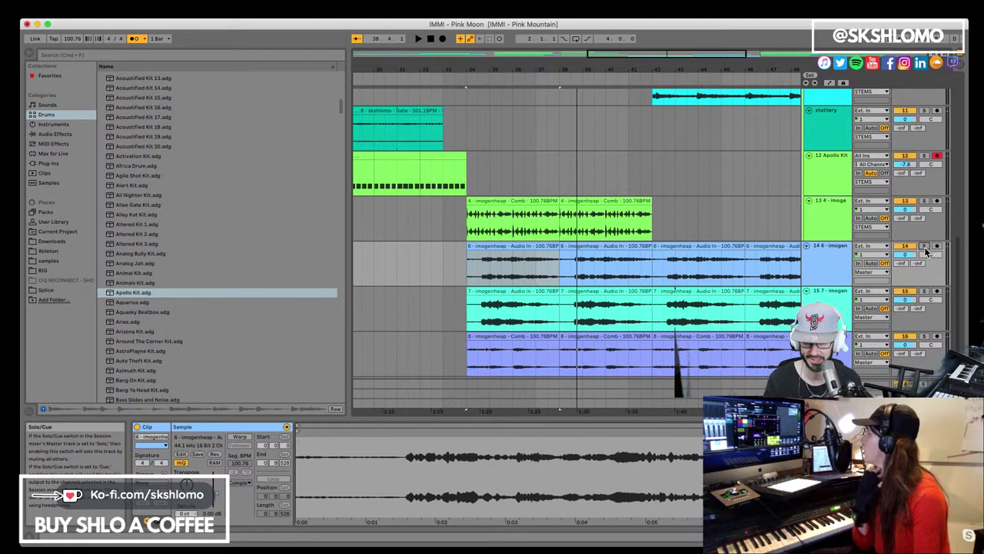
click(505, 258)
key(space)
scroll(607, 279, down, 2)
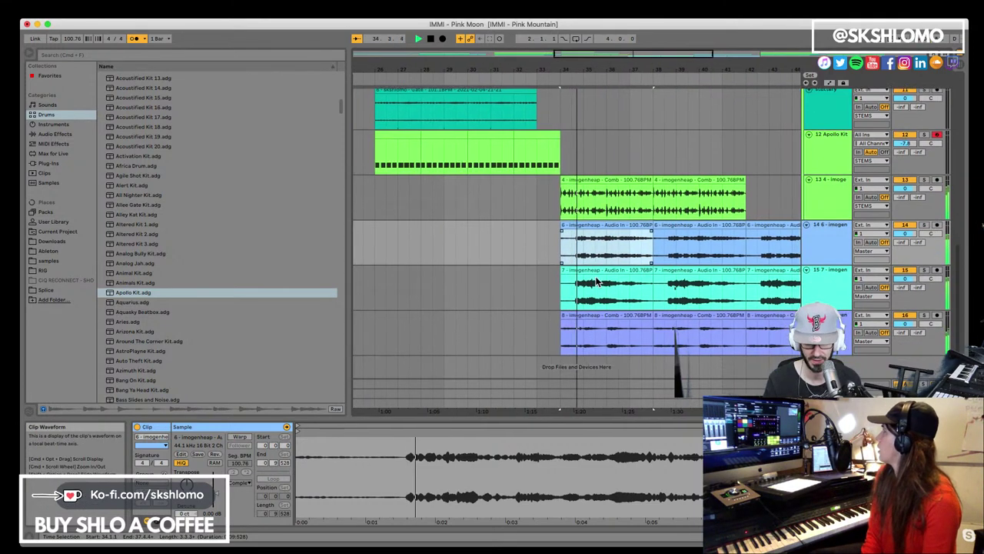
drag(538, 48, 578, 61)
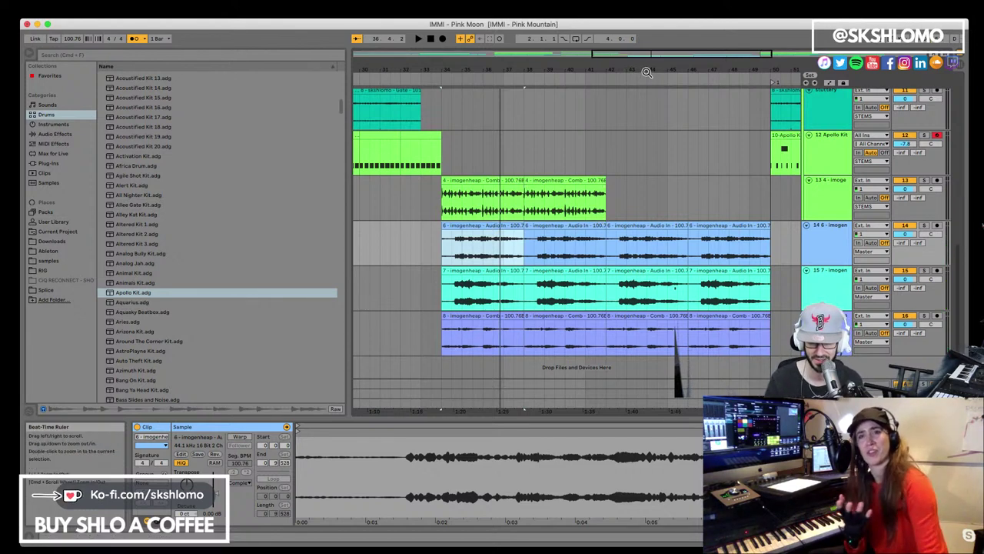
scroll(648, 68, up, 6)
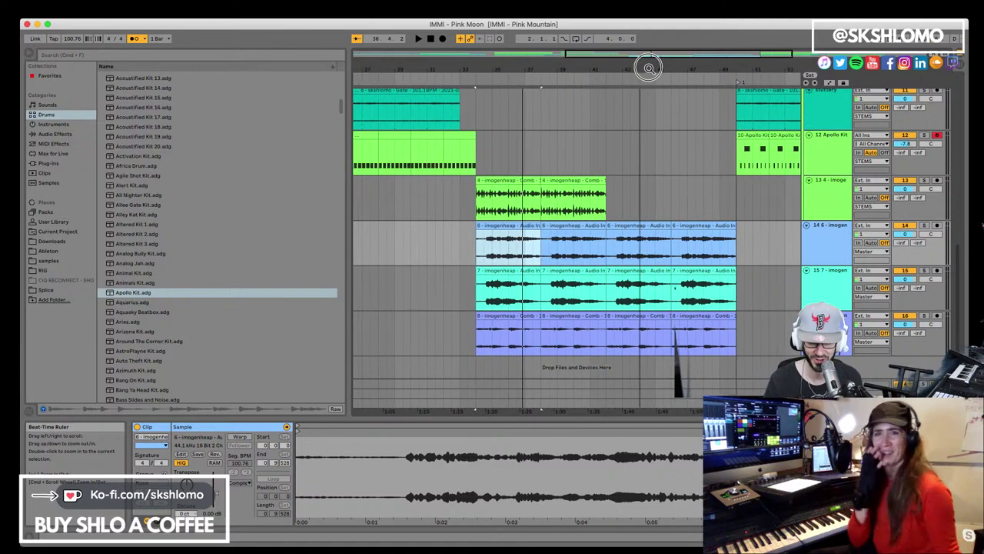
scroll(648, 68, down, 3)
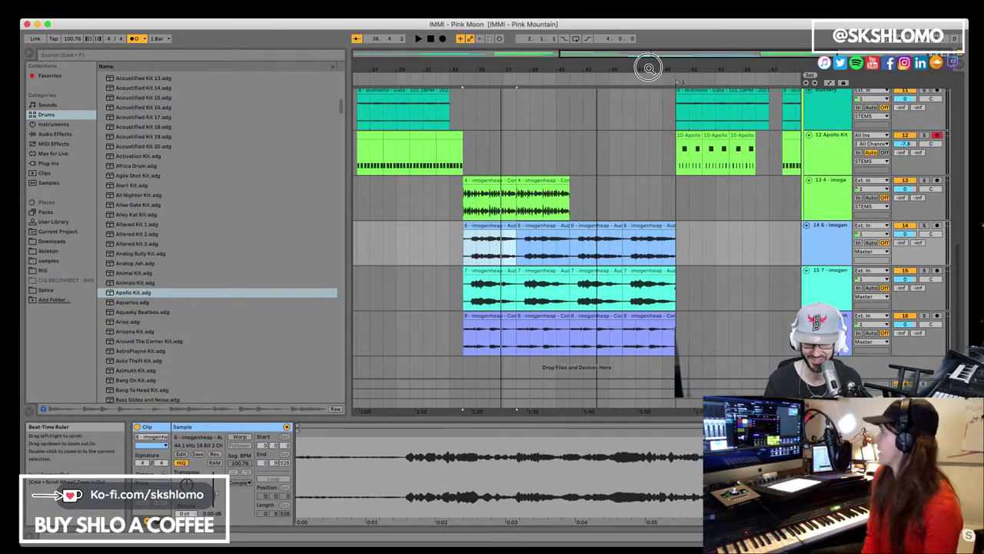
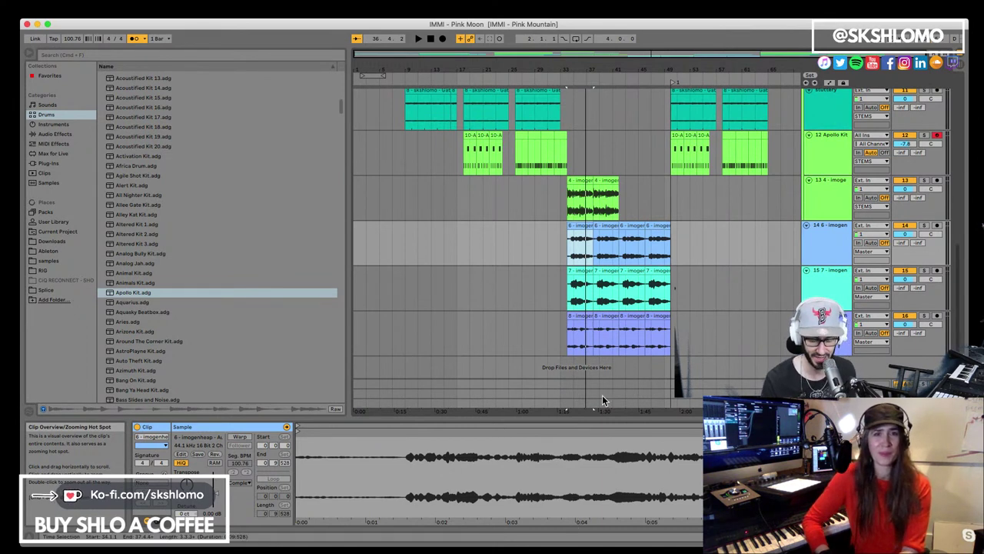
Step: Play the arrangement from bar 1 and check the twinkly, warm synth, beatbox and immi-verby tracks along the way
click(434, 262)
key(space)
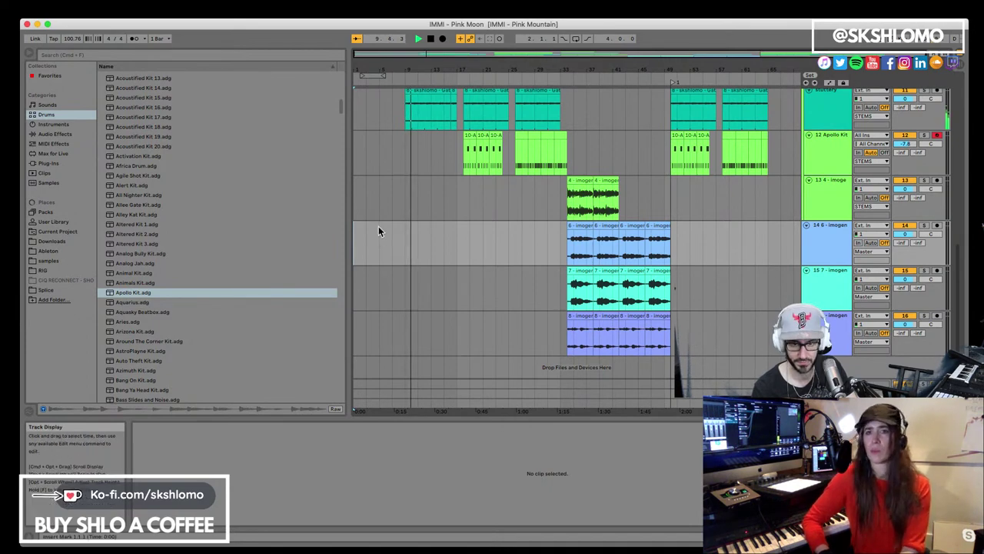
scroll(458, 222, up, 5)
scroll(460, 226, up, 4)
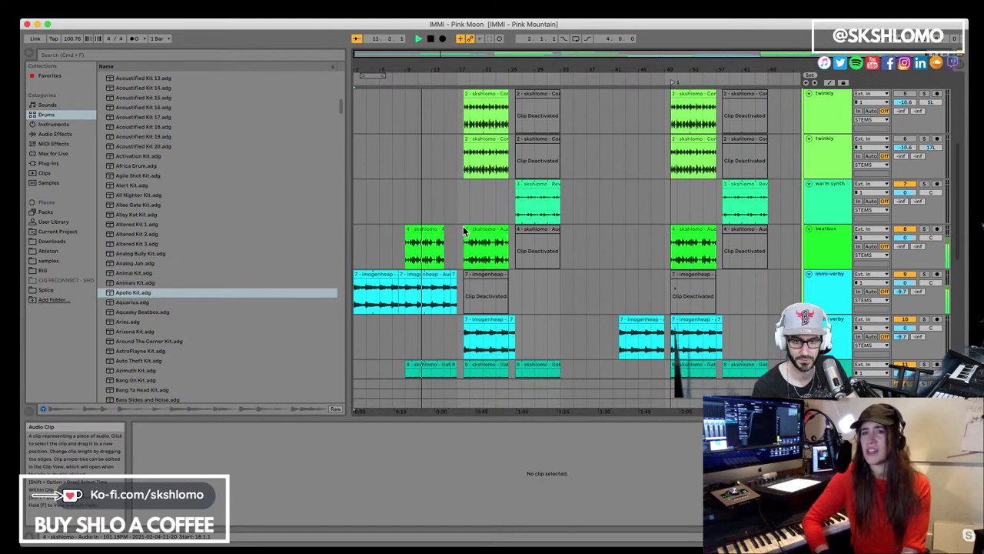
scroll(464, 230, up, 1)
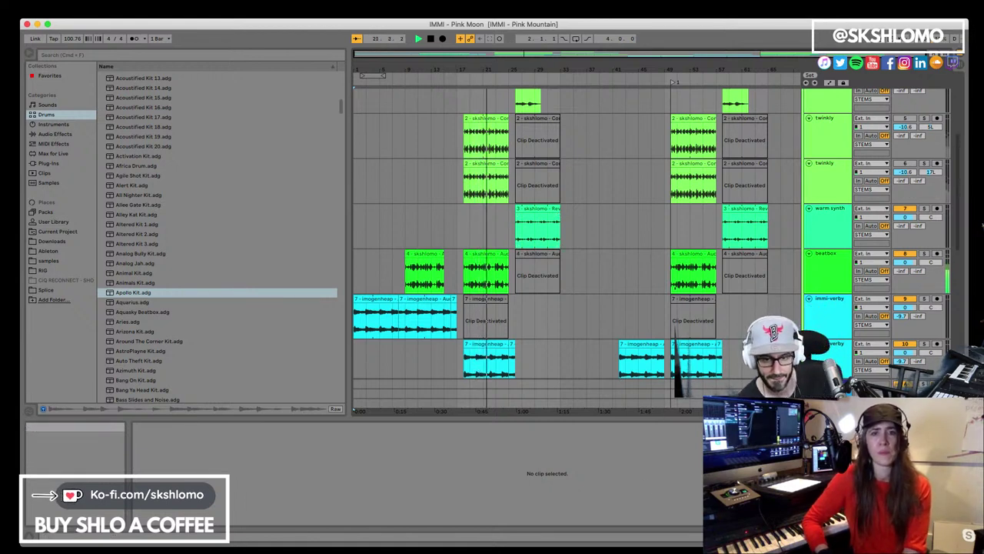
scroll(527, 315, down, 4)
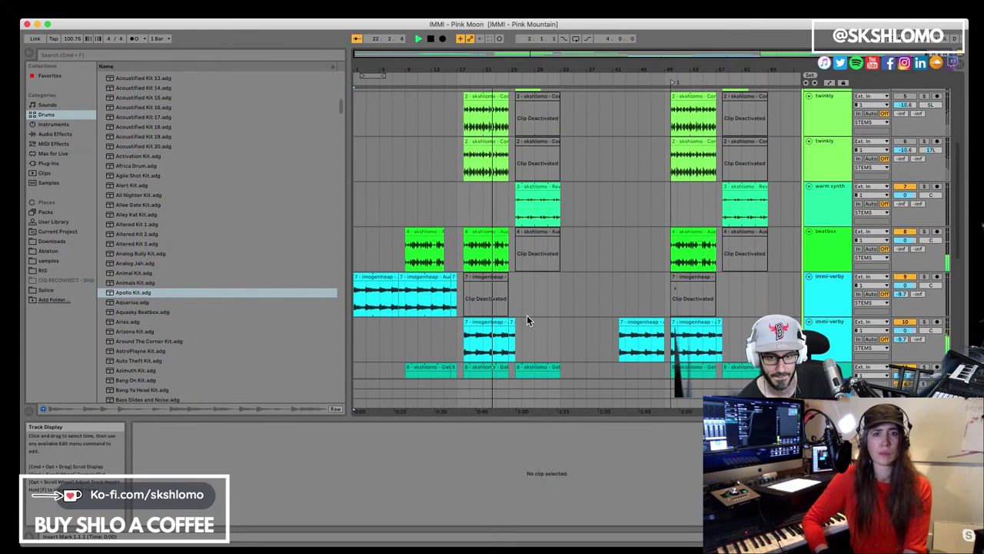
Step: Keep the arrangement playing and check the tracks from beatbox down to imogenheap track 16 and back up to the STEMS group
scroll(522, 314, down, 5)
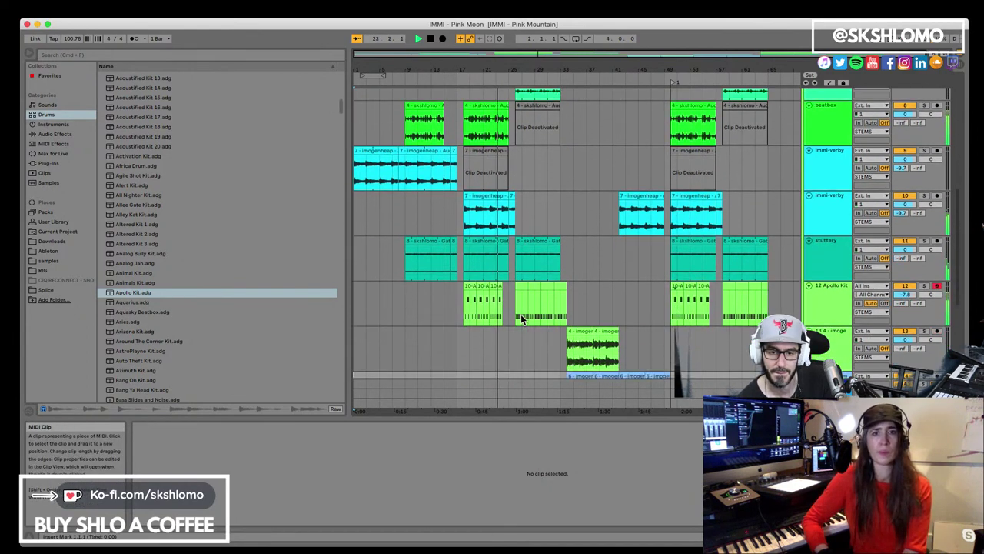
scroll(517, 315, up, 2)
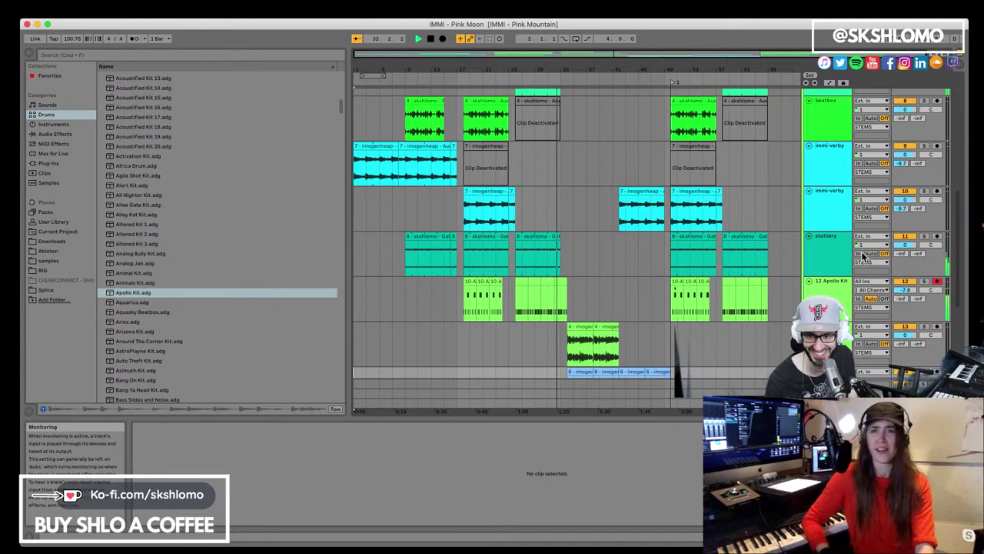
scroll(591, 265, down, 4)
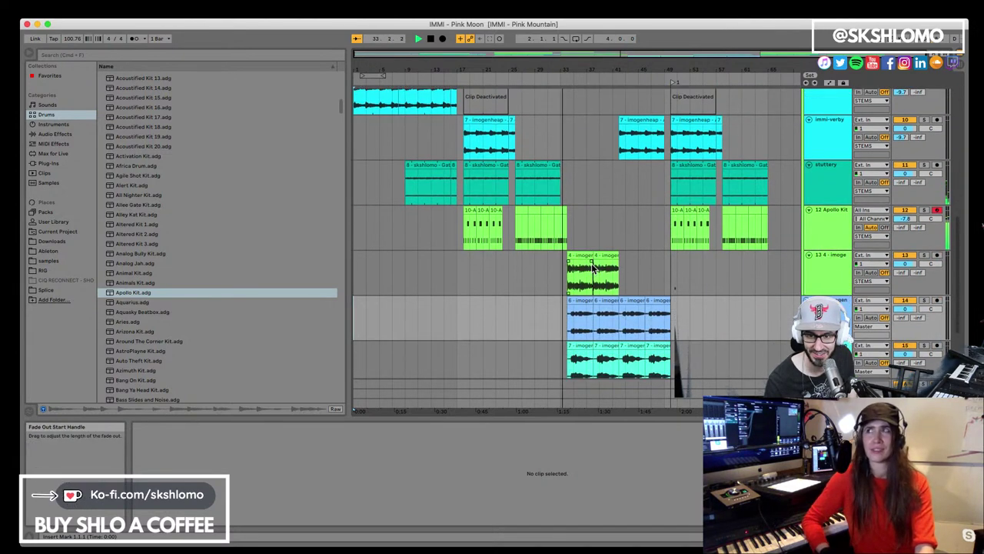
scroll(607, 267, down, 2)
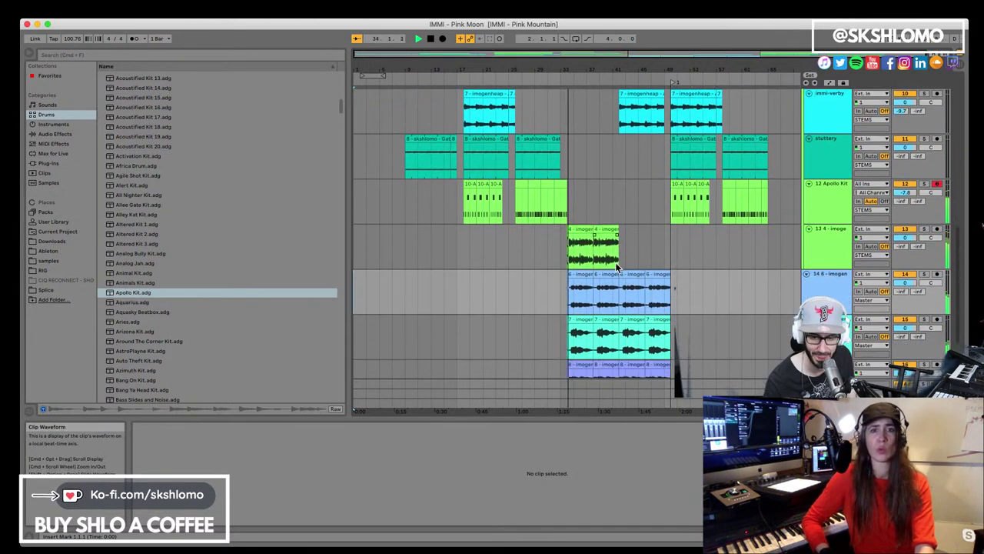
scroll(616, 267, down, 3)
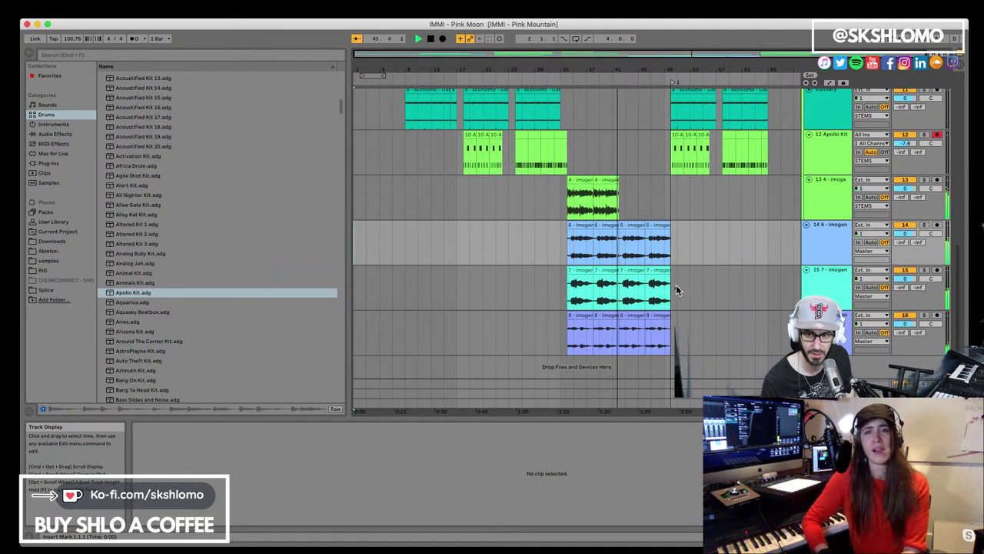
scroll(676, 285, up, 1)
scroll(676, 286, up, 3)
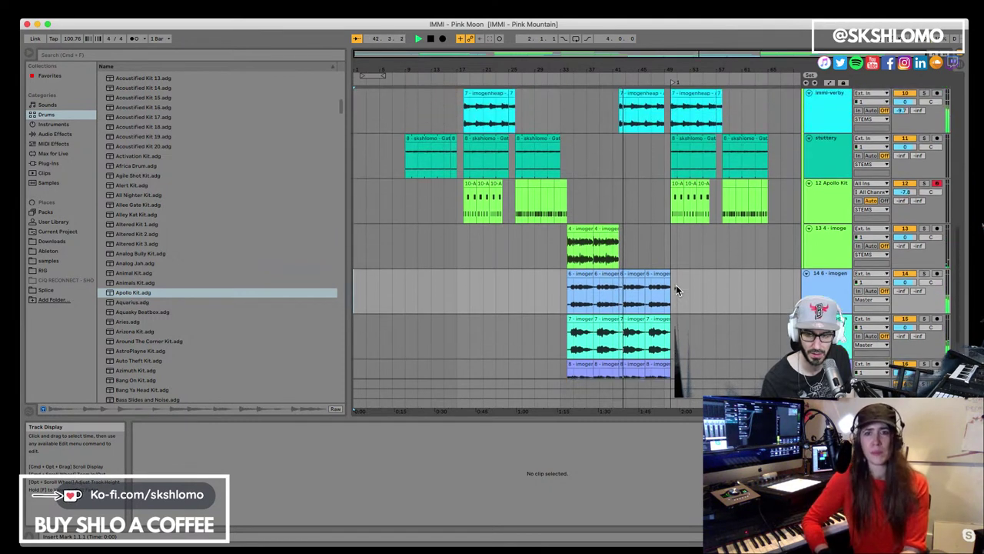
scroll(676, 289, up, 4)
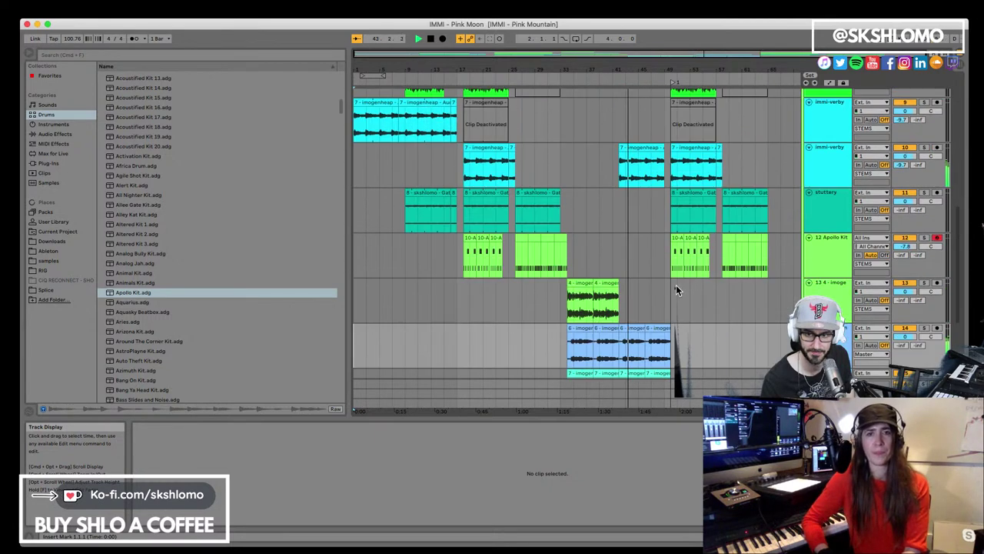
scroll(676, 289, up, 3)
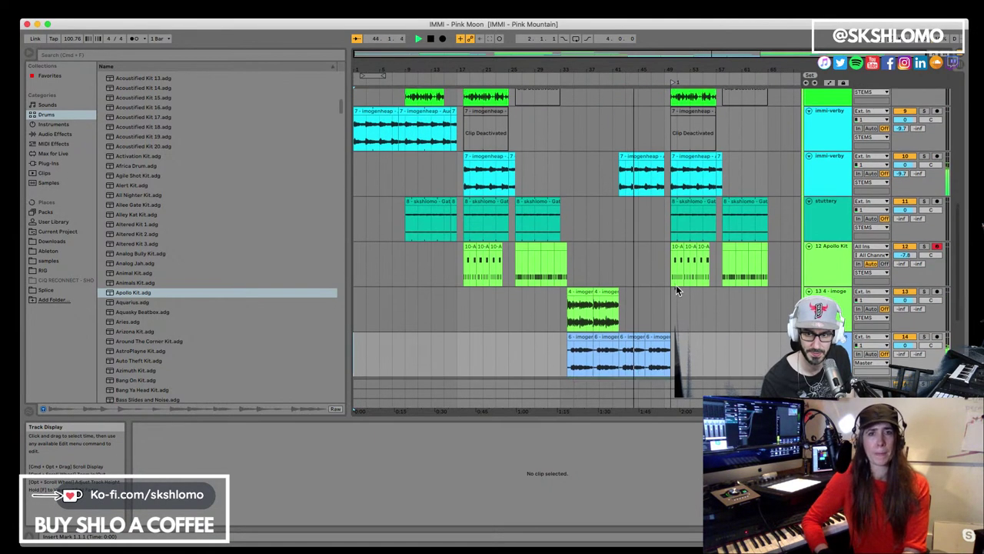
scroll(676, 285, up, 4)
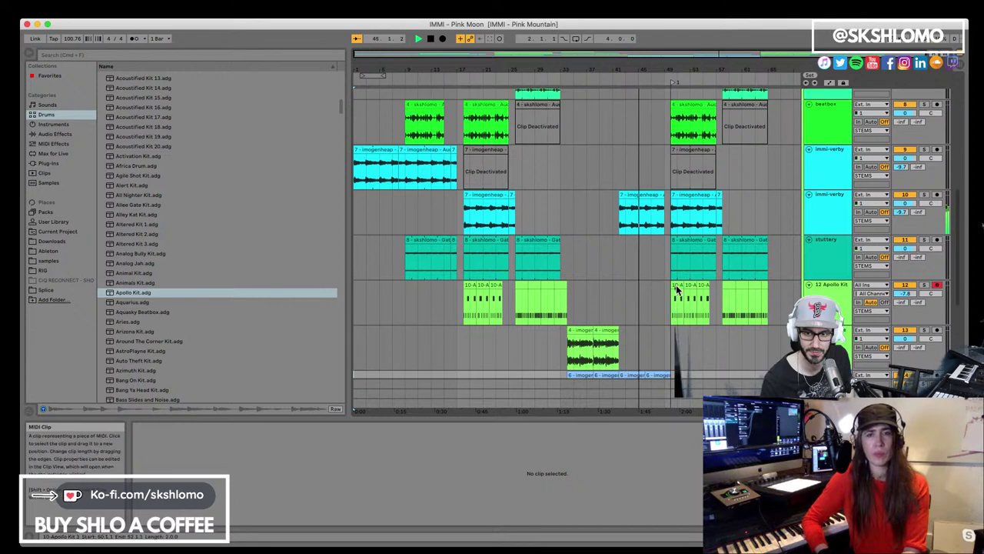
scroll(676, 289, up, 10)
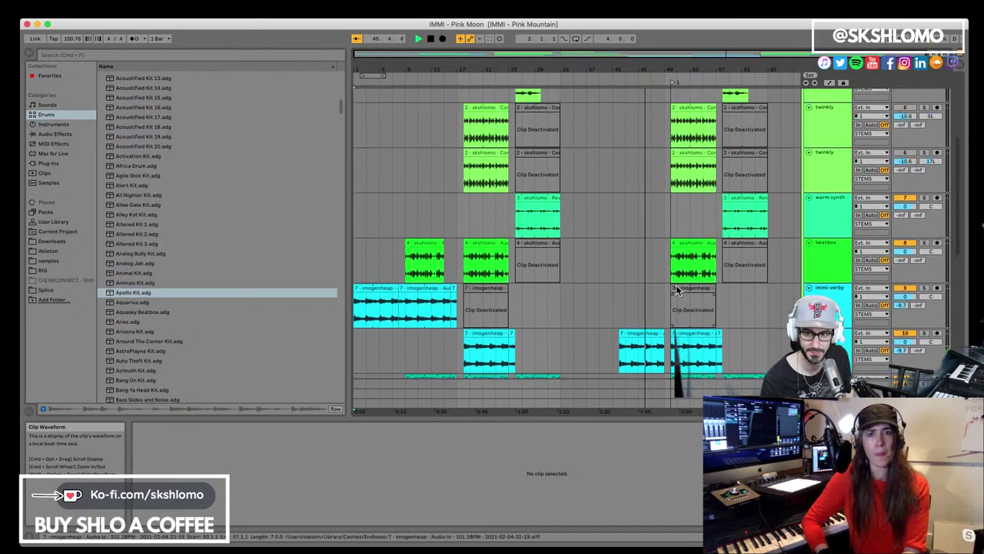
scroll(677, 289, up, 6)
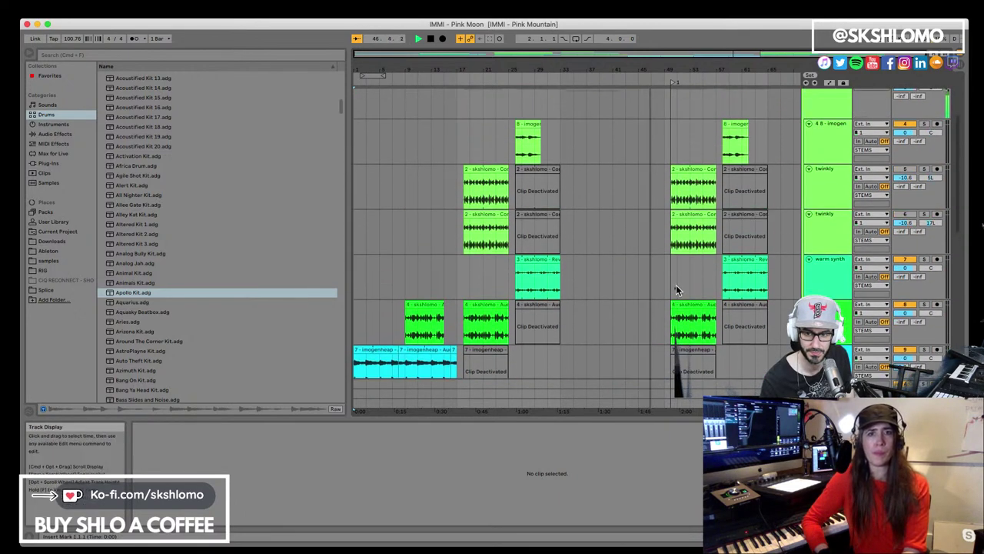
scroll(675, 290, up, 2)
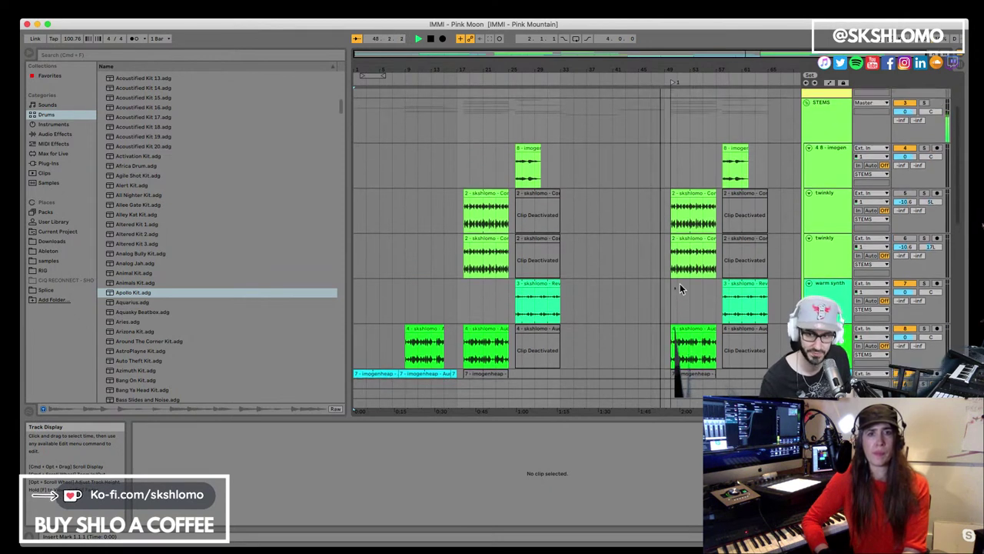
scroll(677, 288, up, 4)
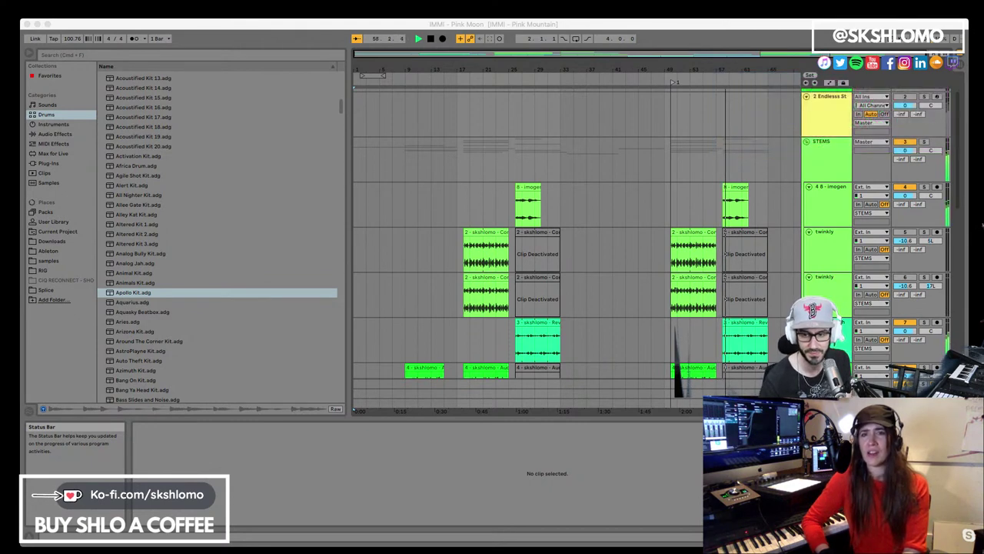
Step: Place the insert marker at bar 50 on imogenheap track 4 and stop playback
click(670, 198)
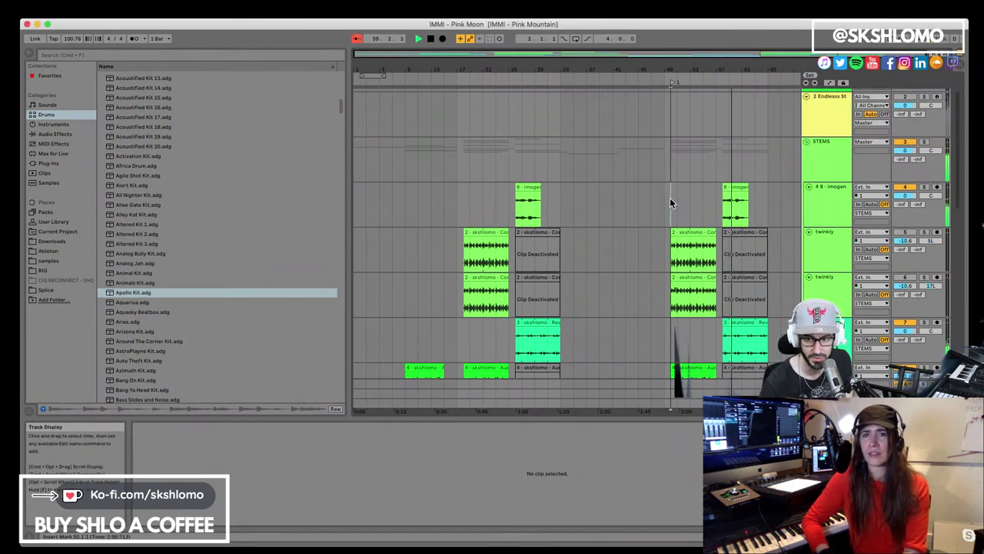
click(670, 198)
key(space)
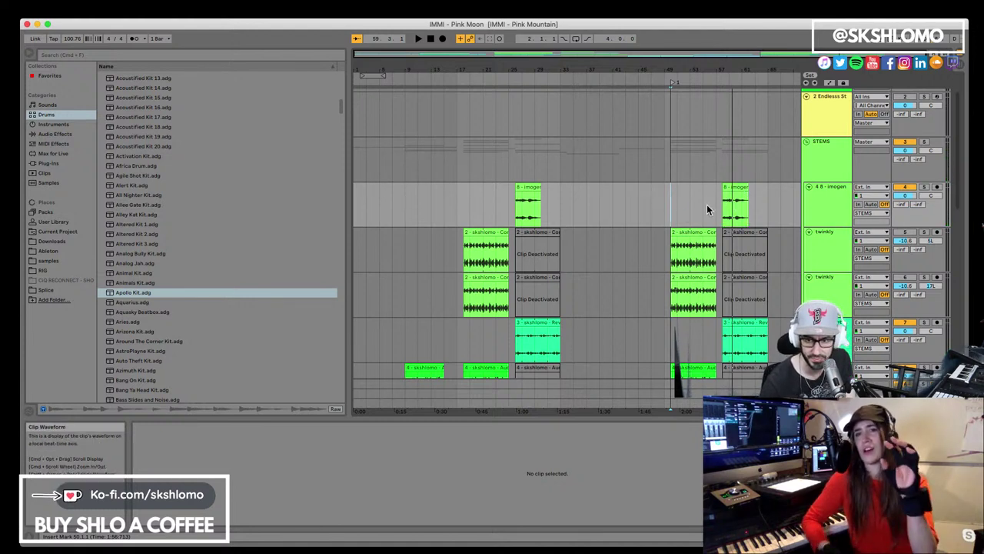
Step: Select and copy the first imogenheap Audio In clip at bar 1 of immi-verby track 9
scroll(655, 218, down, 1)
scroll(594, 239, down, 1)
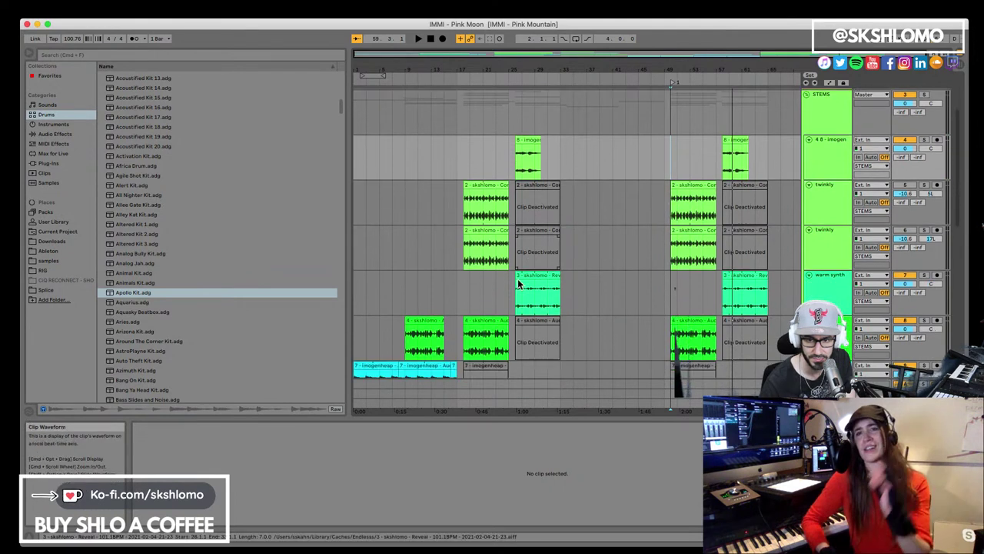
click(654, 69)
scroll(461, 246, down, 1)
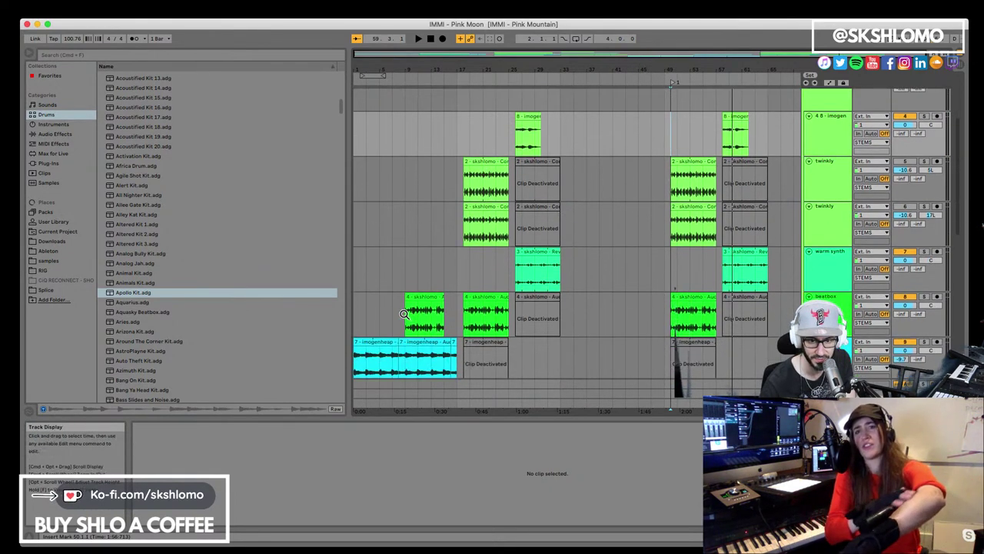
click(370, 339)
scroll(679, 336, down, 1)
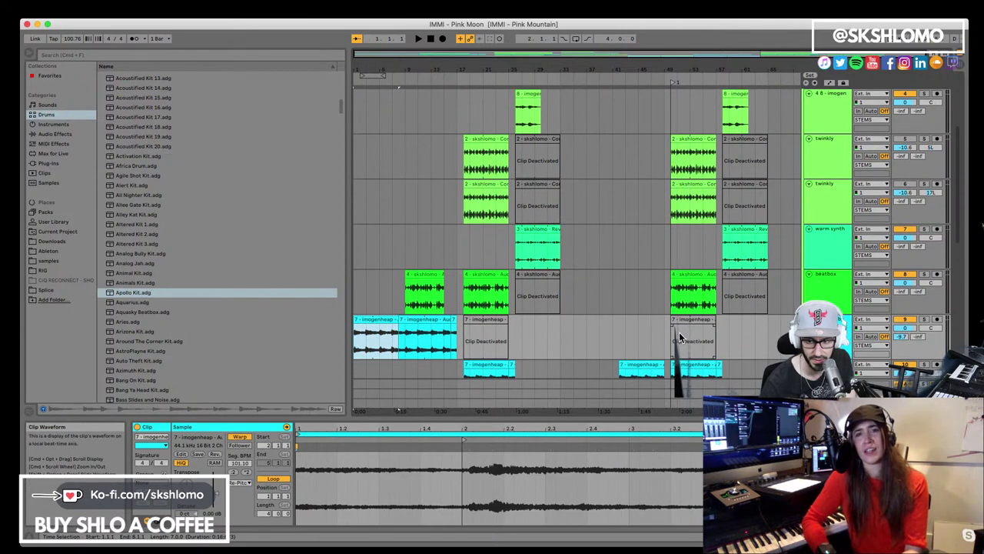
Step: Play the arrangement from bar 55 and paste the copied imogenheap clip at bar 58 on immi-verby track 9
click(678, 328)
scroll(661, 331, down, 2)
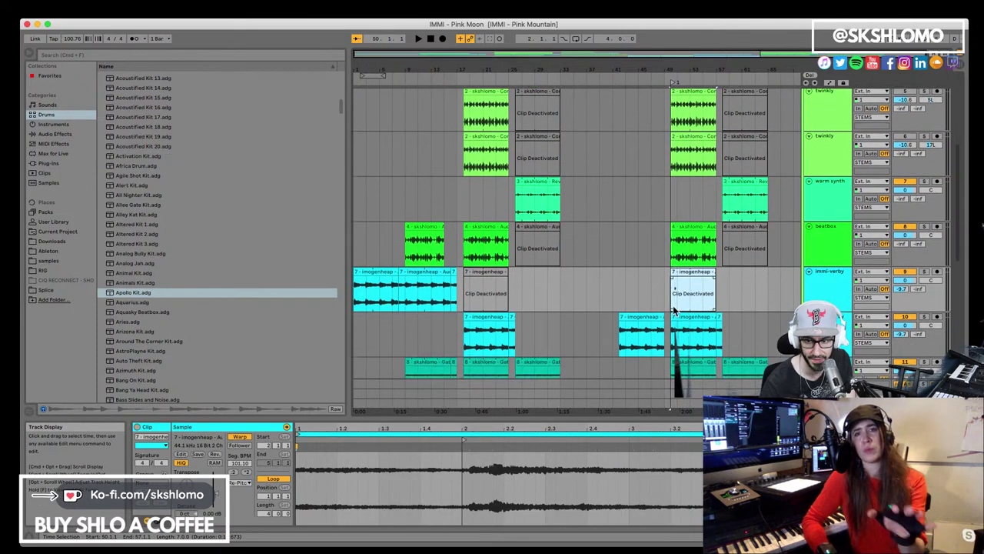
click(701, 292)
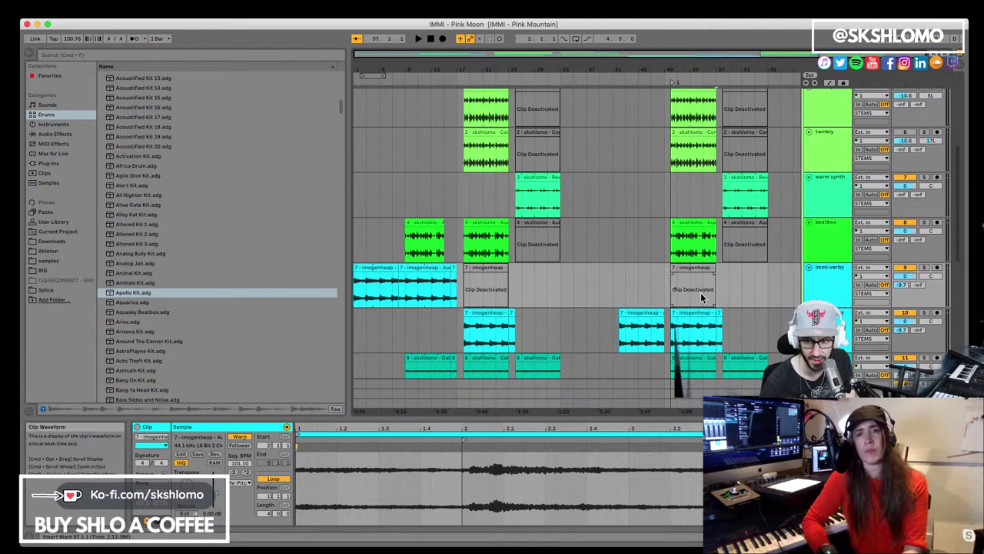
key(space)
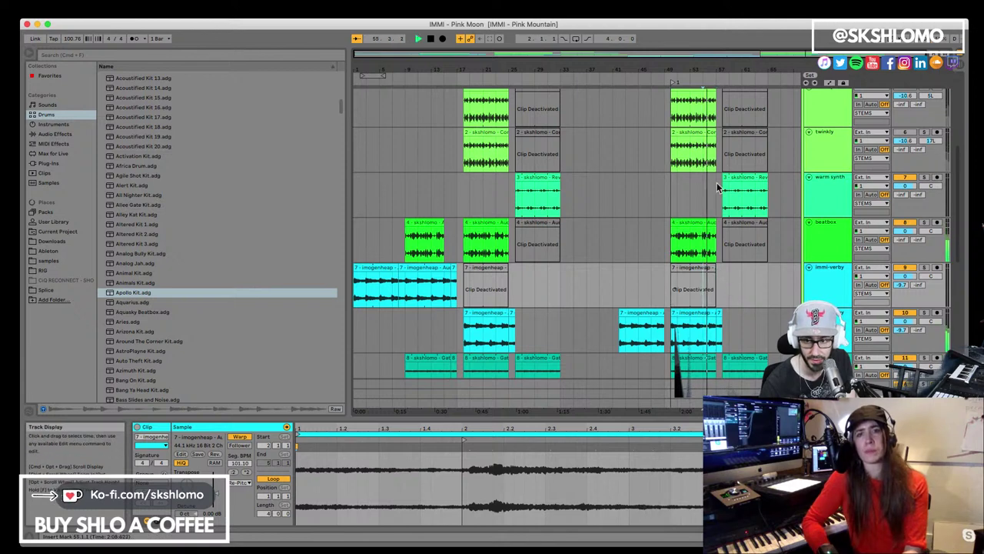
drag(732, 74, 703, 279)
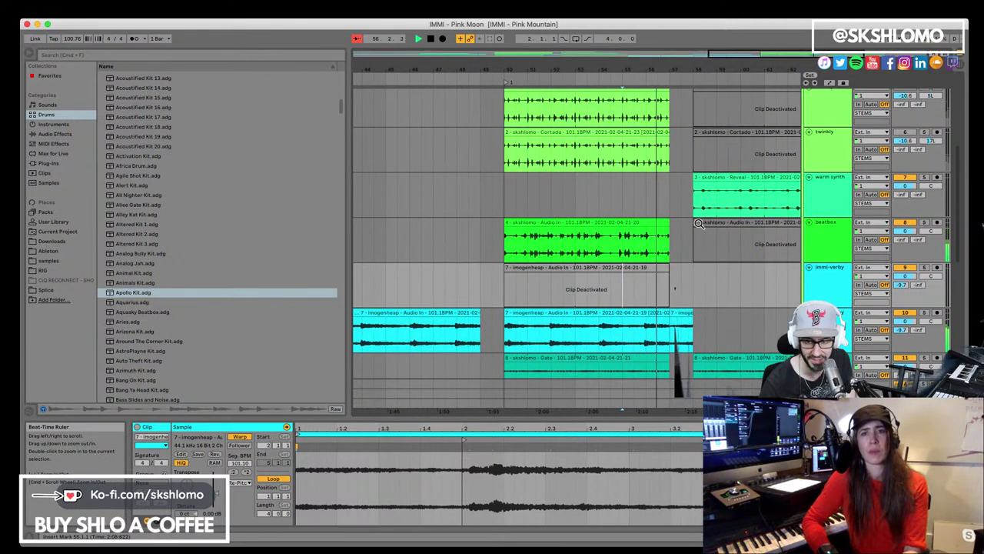
click(690, 285)
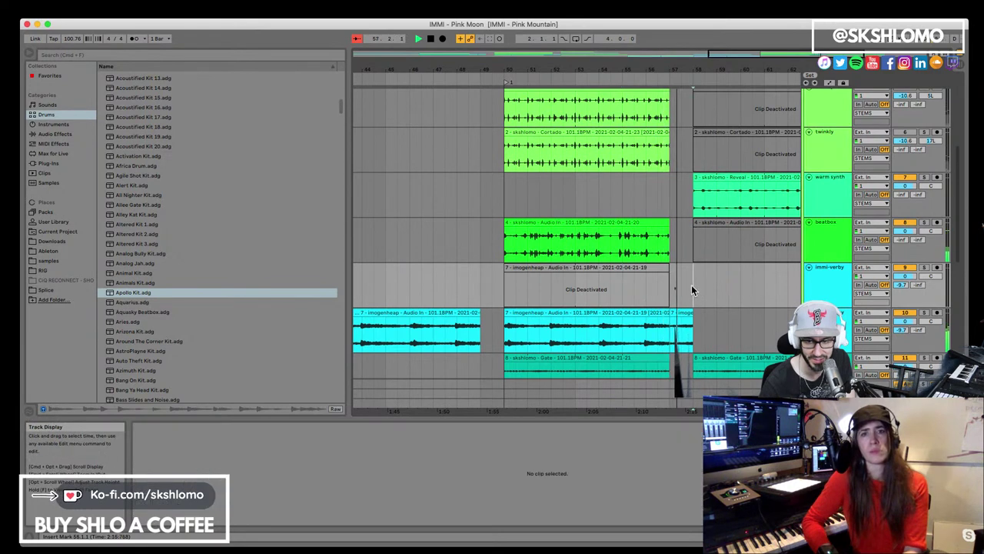
key(super+v)
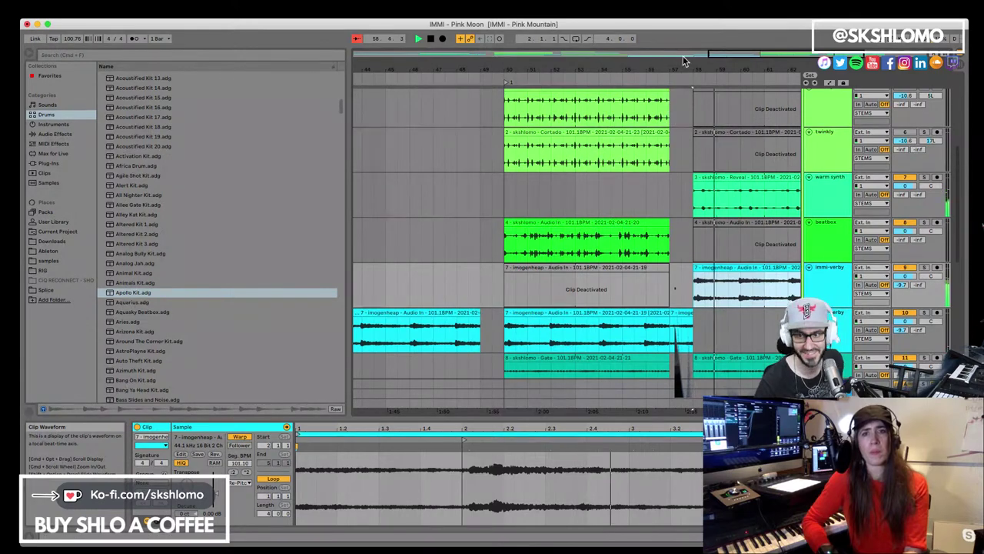
Step: Listen to the pasted immi-verby clip together with the stuttery and Apollo Kit parts through the closing bars of the arrangement
drag(729, 64, 582, 159)
scroll(584, 162, down, 5)
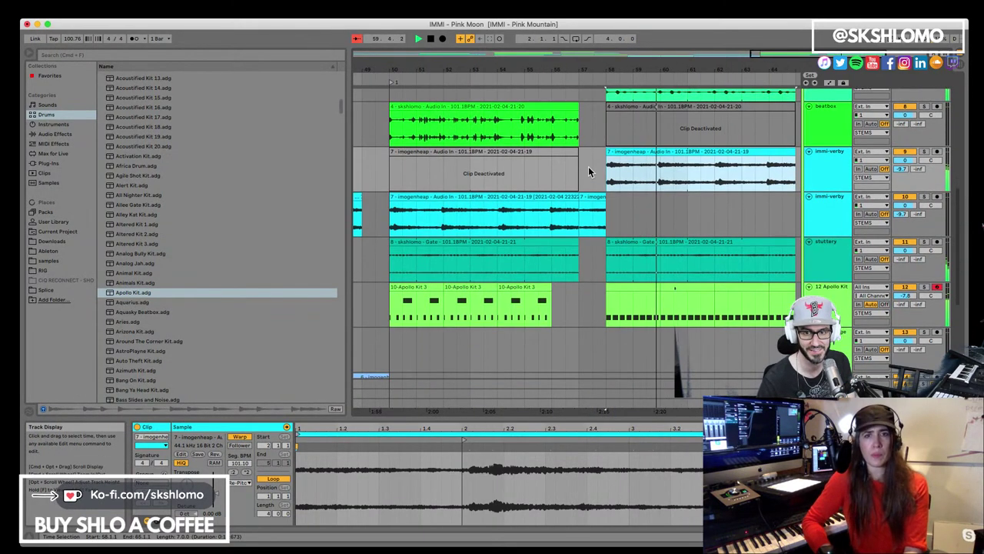
drag(531, 66, 764, 132)
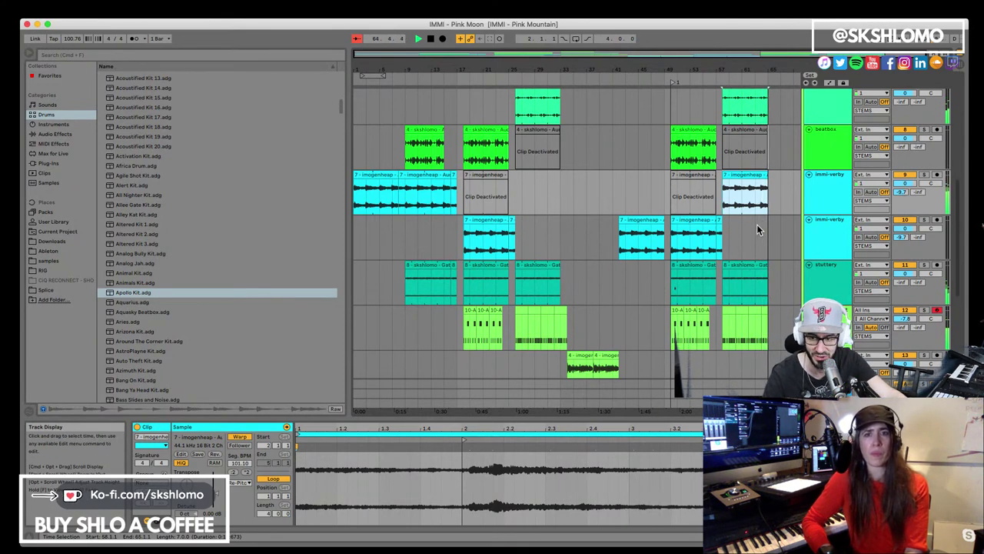
click(708, 203)
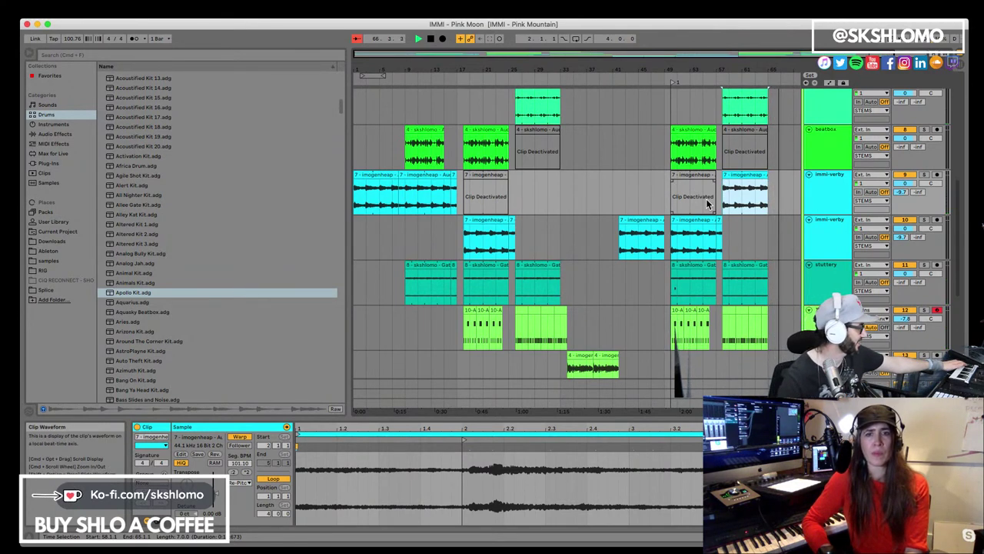